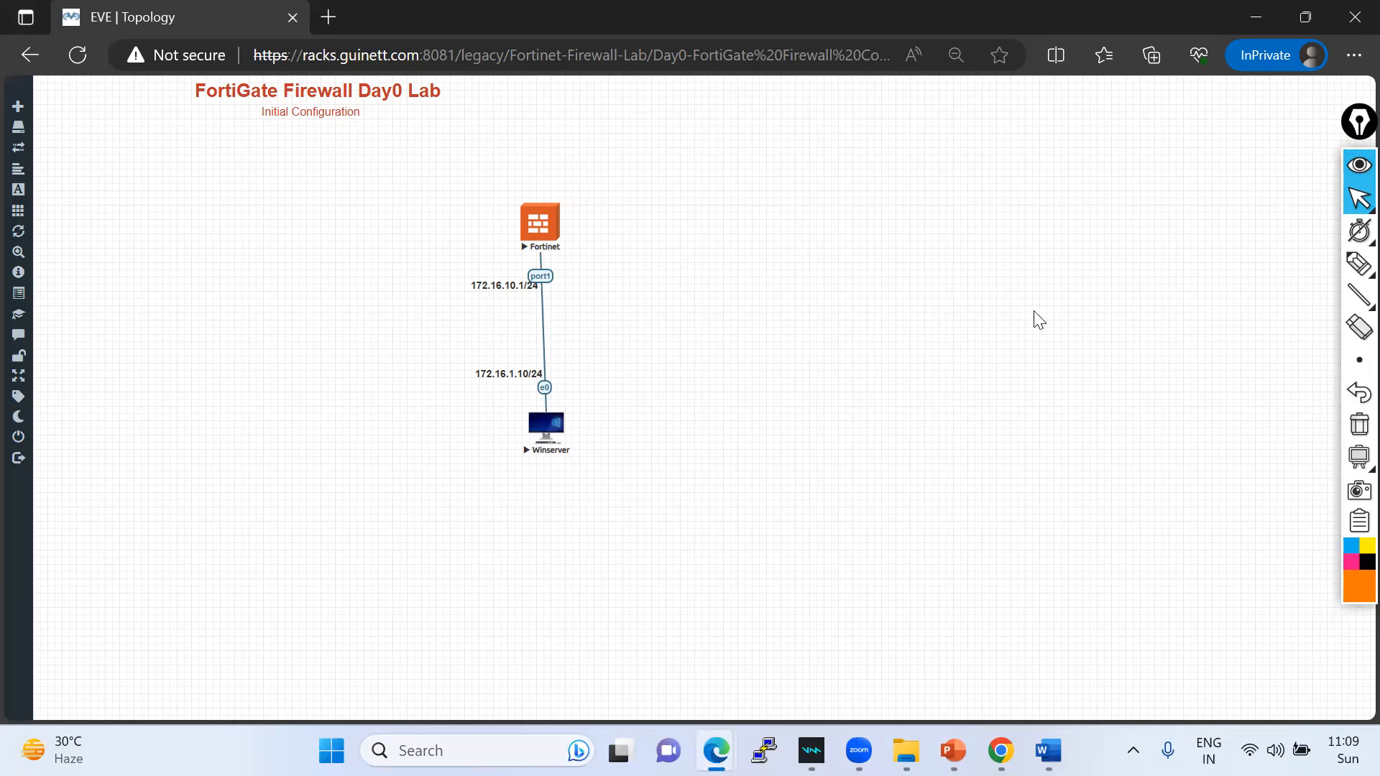
- Sketch pen notes around the Fortinet node and lab title, then clear them
mouse_move(1345, 265)
left_click(1259, 268)
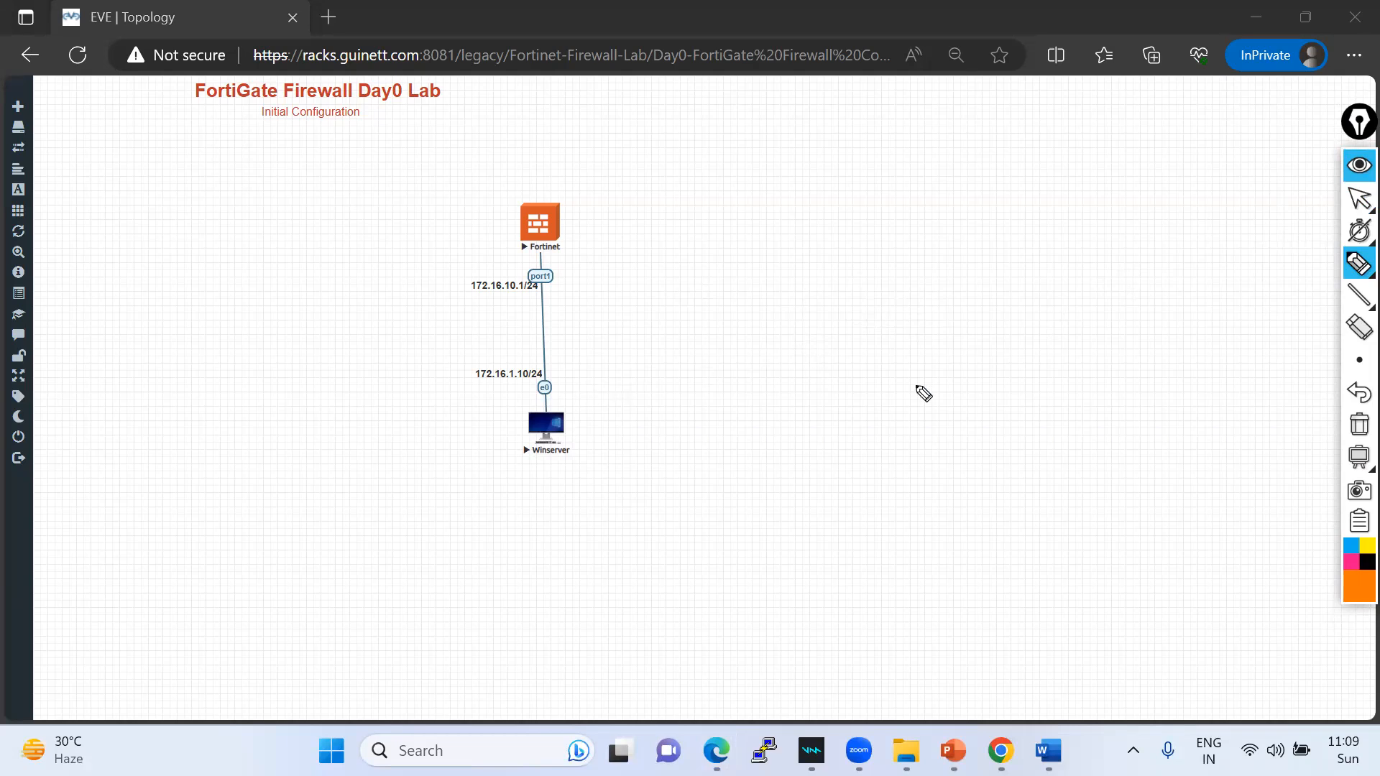
mouse_move(890, 394)
left_mouse_down()
mouse_move(898, 407)
mouse_move(1046, 389)
left_mouse_up()
mouse_move(867, 424)
left_mouse_down()
mouse_move(1049, 426)
mouse_move(1046, 388)
left_mouse_up()
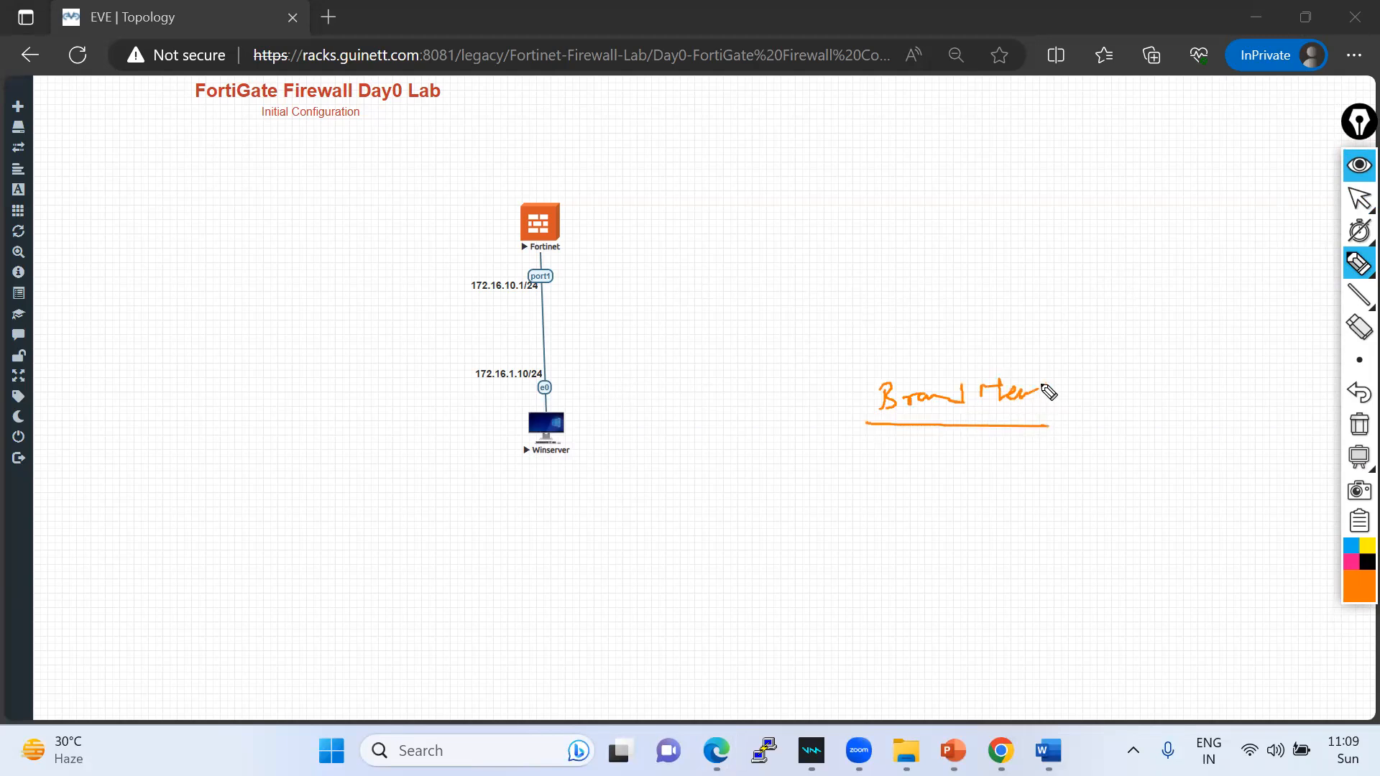
left_click_drag(555, 238, 603, 205)
left_click_drag(569, 250, 520, 257)
mouse_move(278, 88)
left_mouse_down()
mouse_move(238, 71)
mouse_move(198, 117)
mouse_move(278, 80)
left_mouse_up()
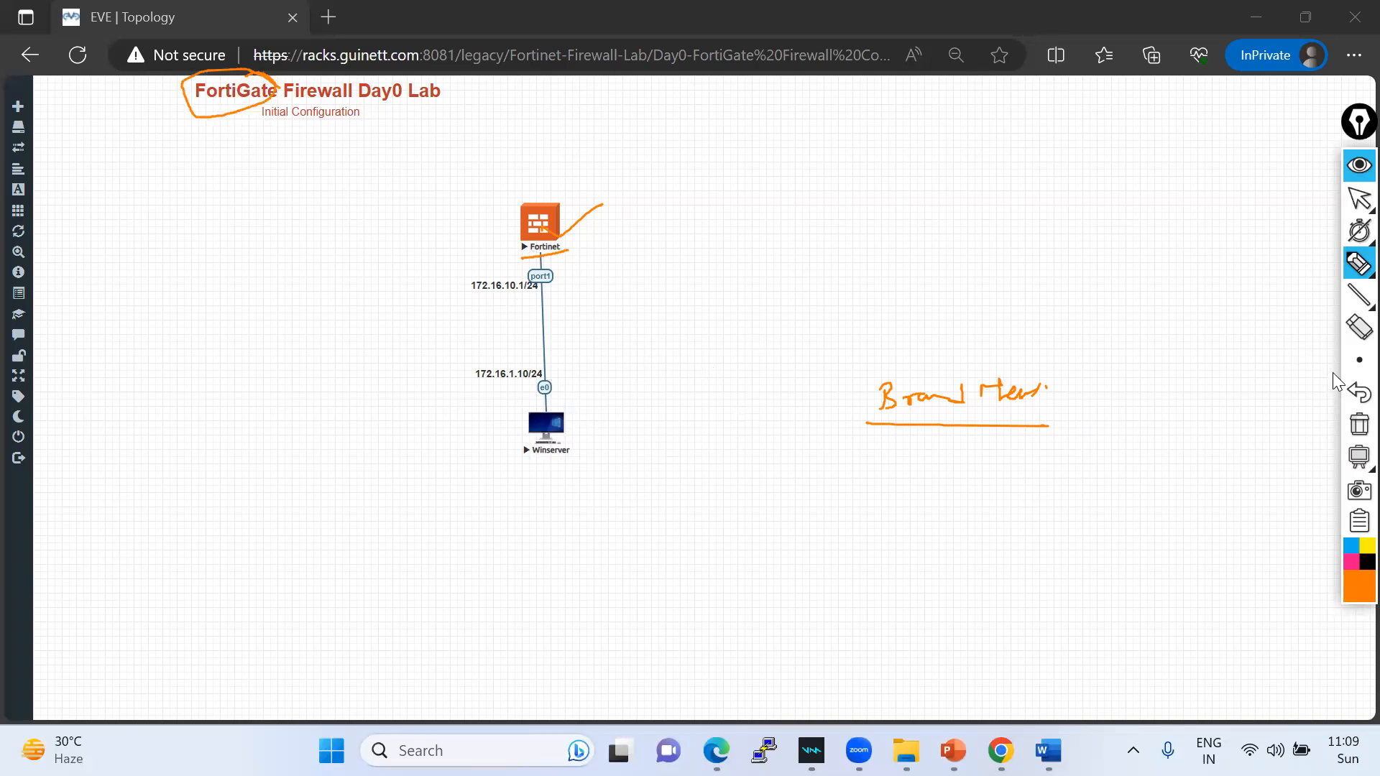
left_click(1359, 424)
left_click(1356, 202)
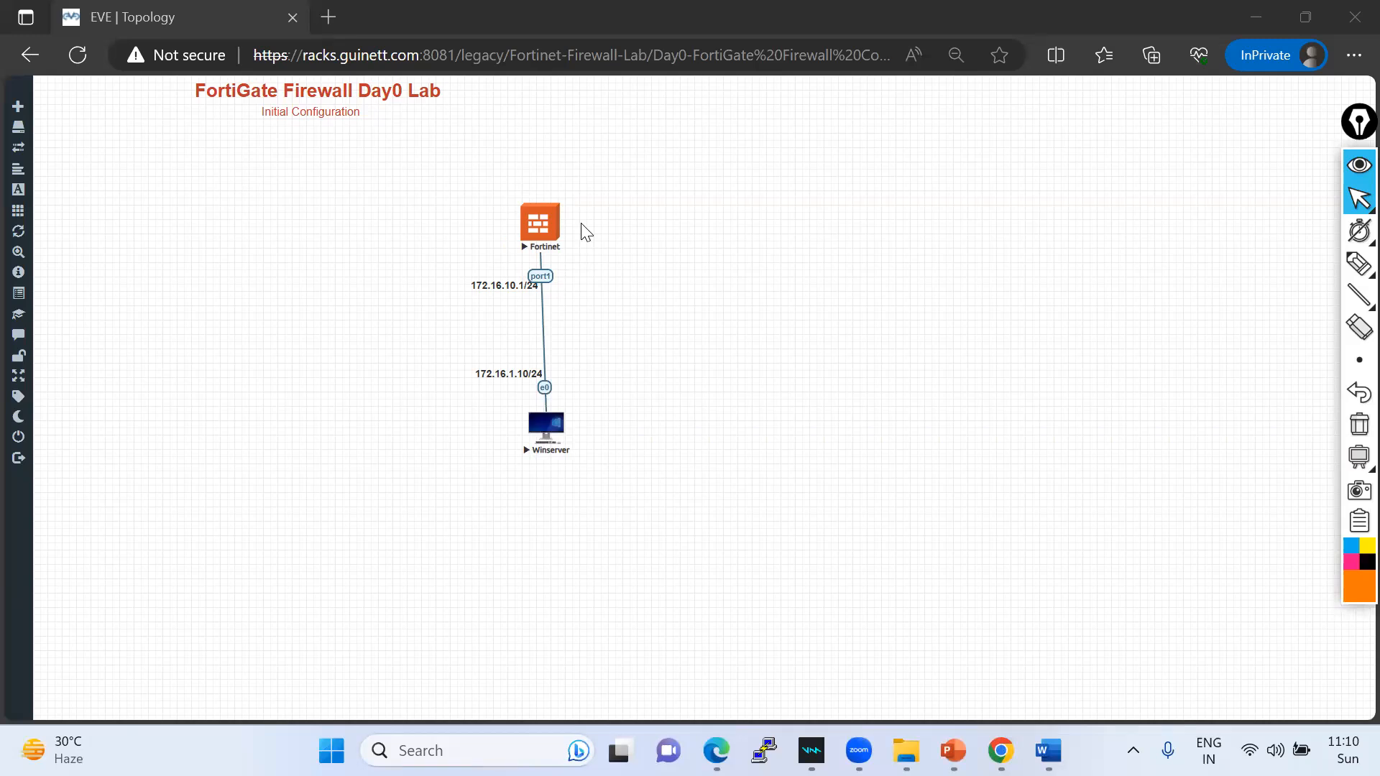
- Browse the FortiGate template's image versions in the new-node dialog, then close it without adding
left_click(542, 209)
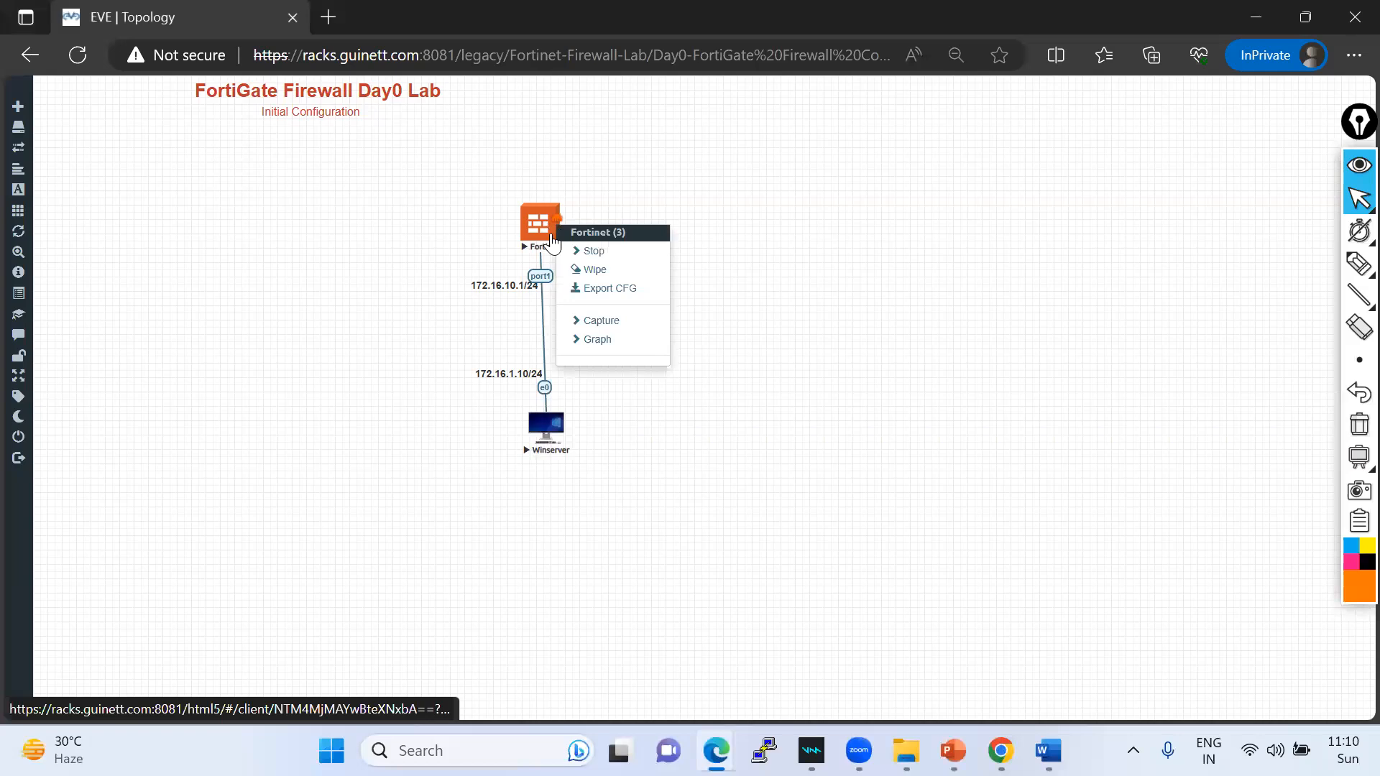
left_click(868, 225)
right_click(864, 189)
left_click(890, 312)
scroll(606, 676, "down", 1)
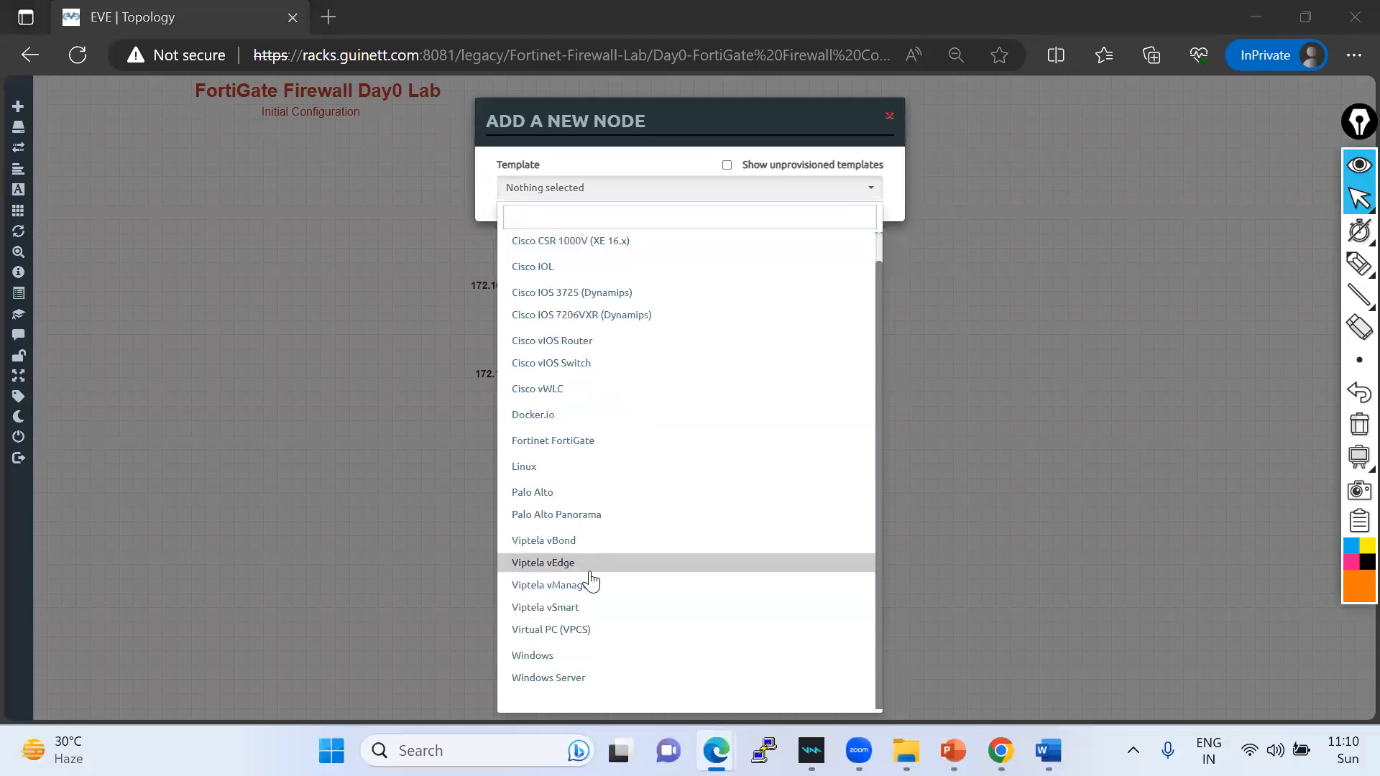
left_click(555, 441)
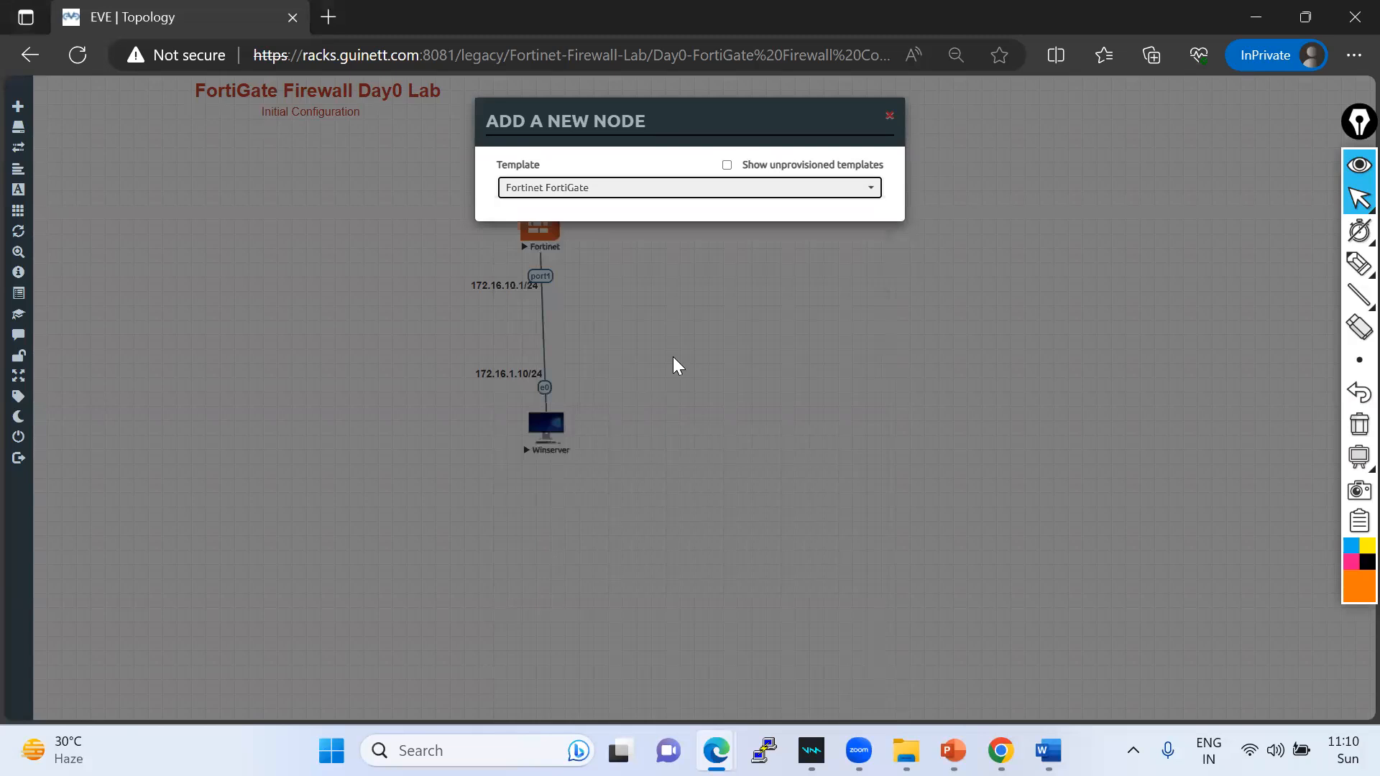
left_click(756, 256)
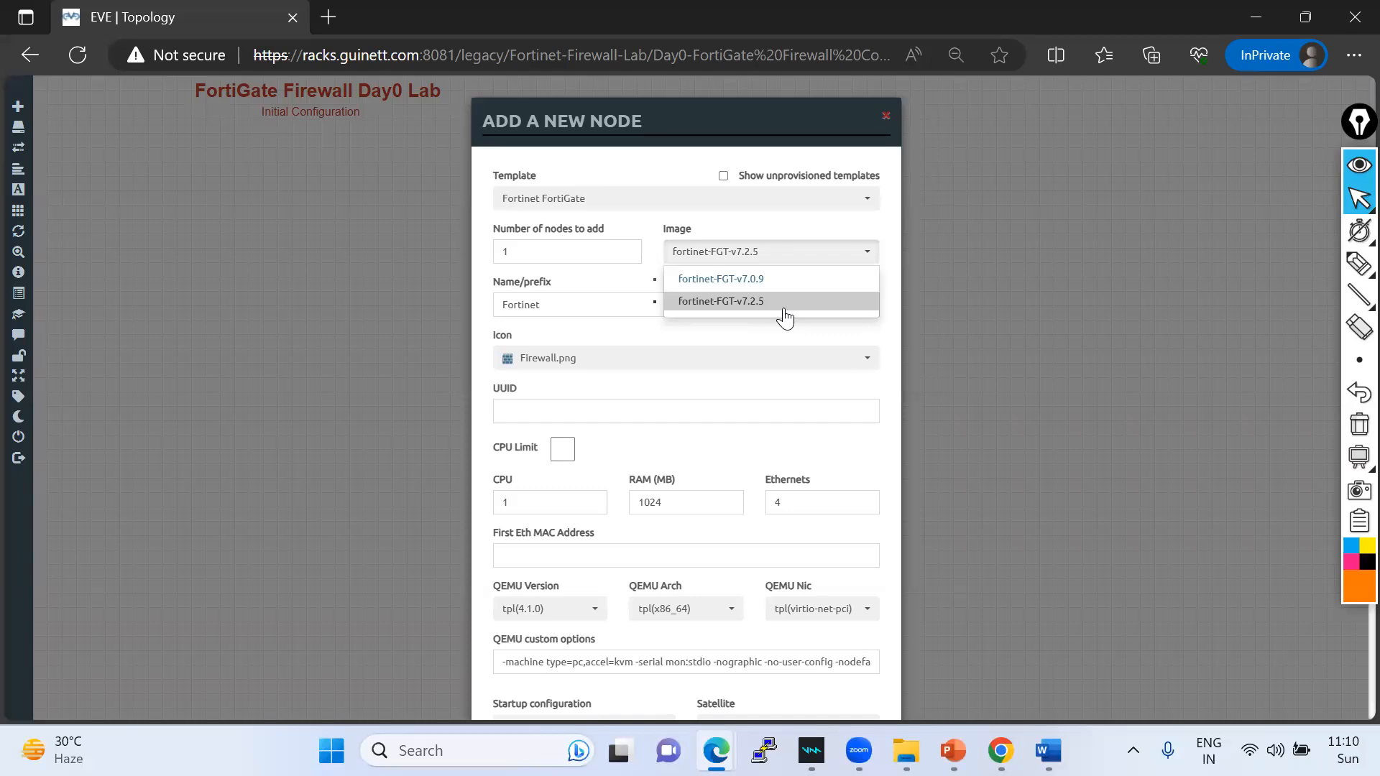
left_click_drag(641, 111, 764, 93)
left_click(852, 242)
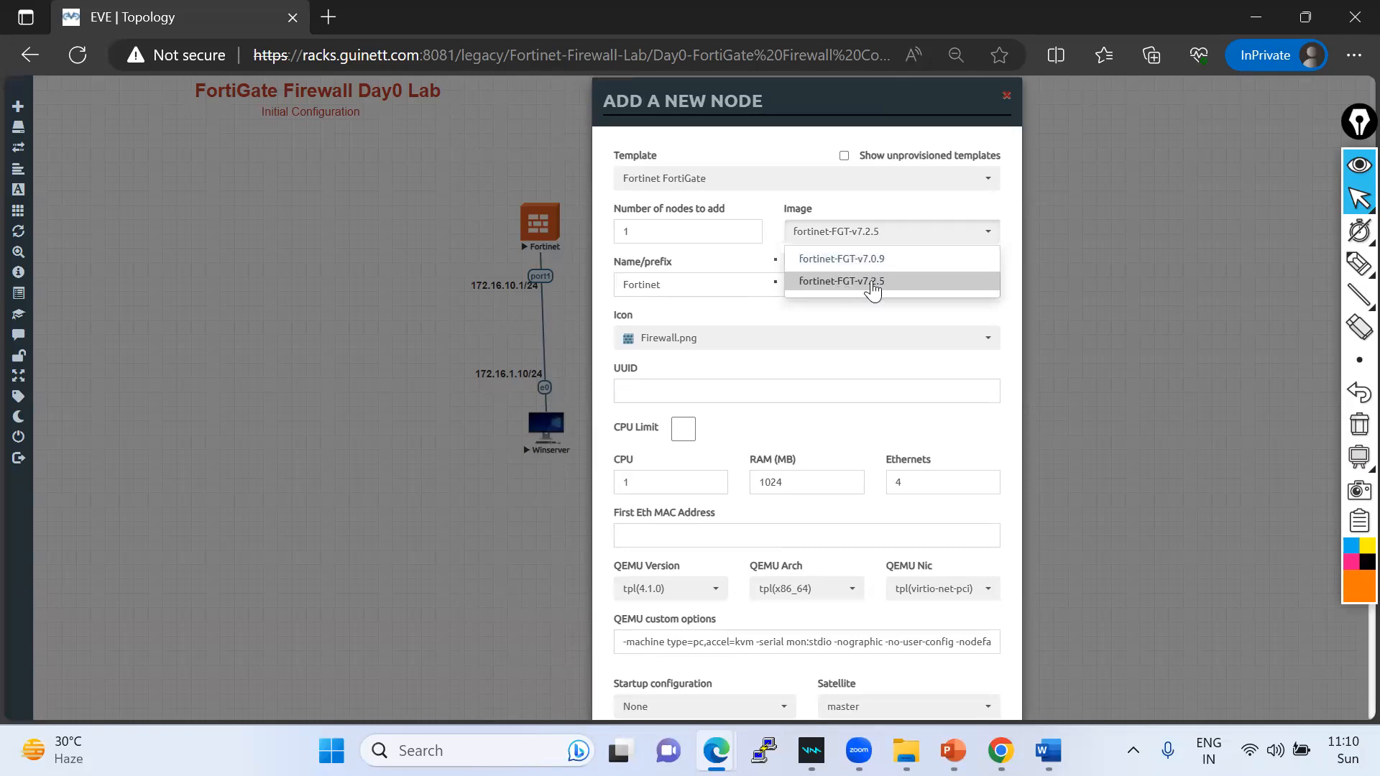
left_click(1006, 96)
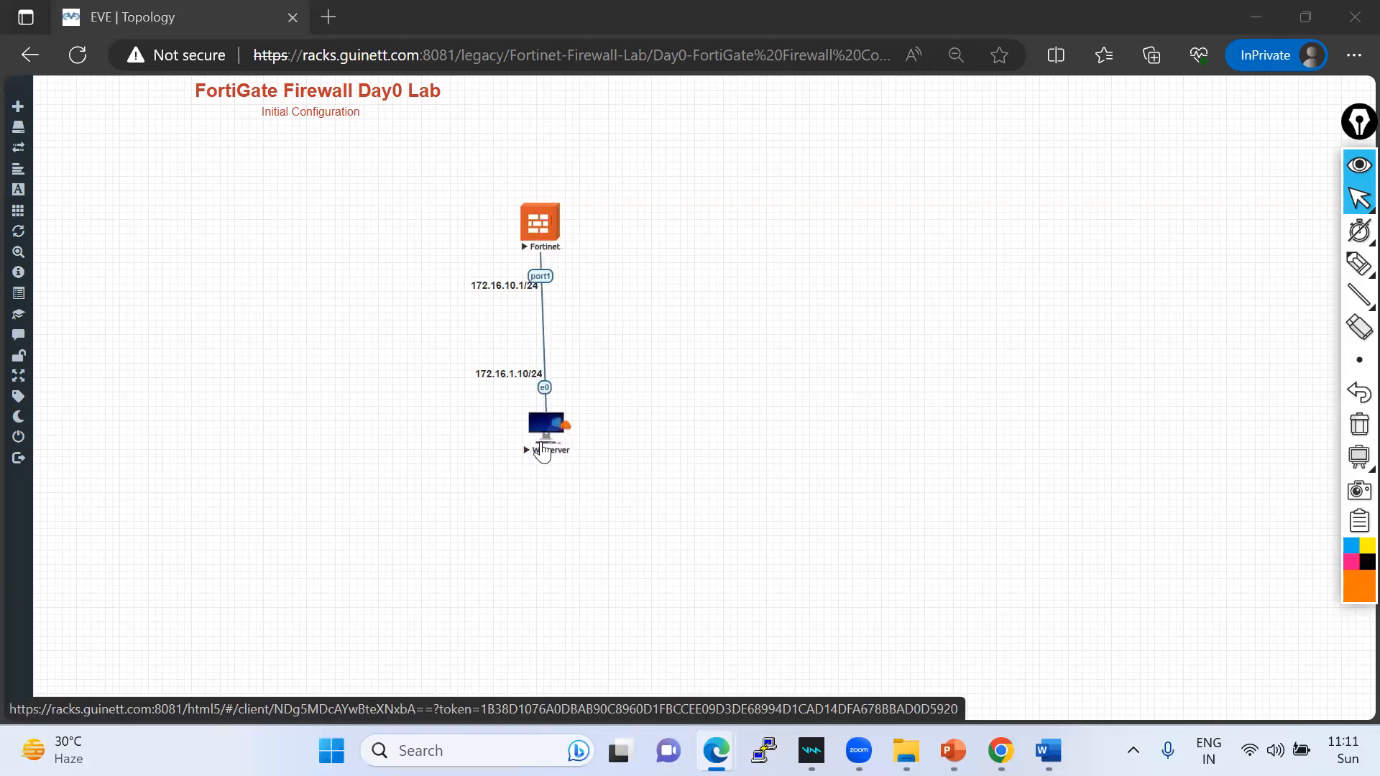
- Delete the port1 link between Fortinet and Winserver
left_click(1359, 264)
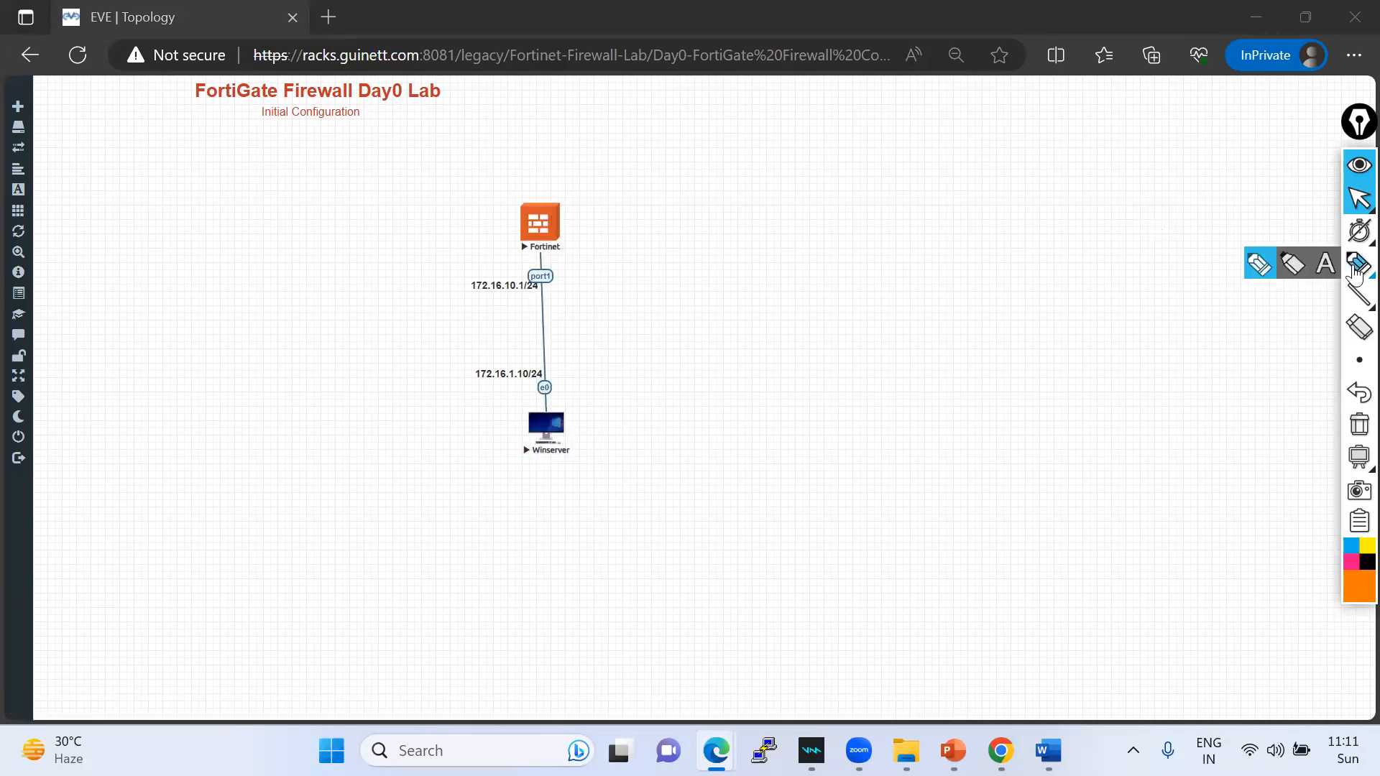
left_click(1257, 263)
left_click(1358, 198)
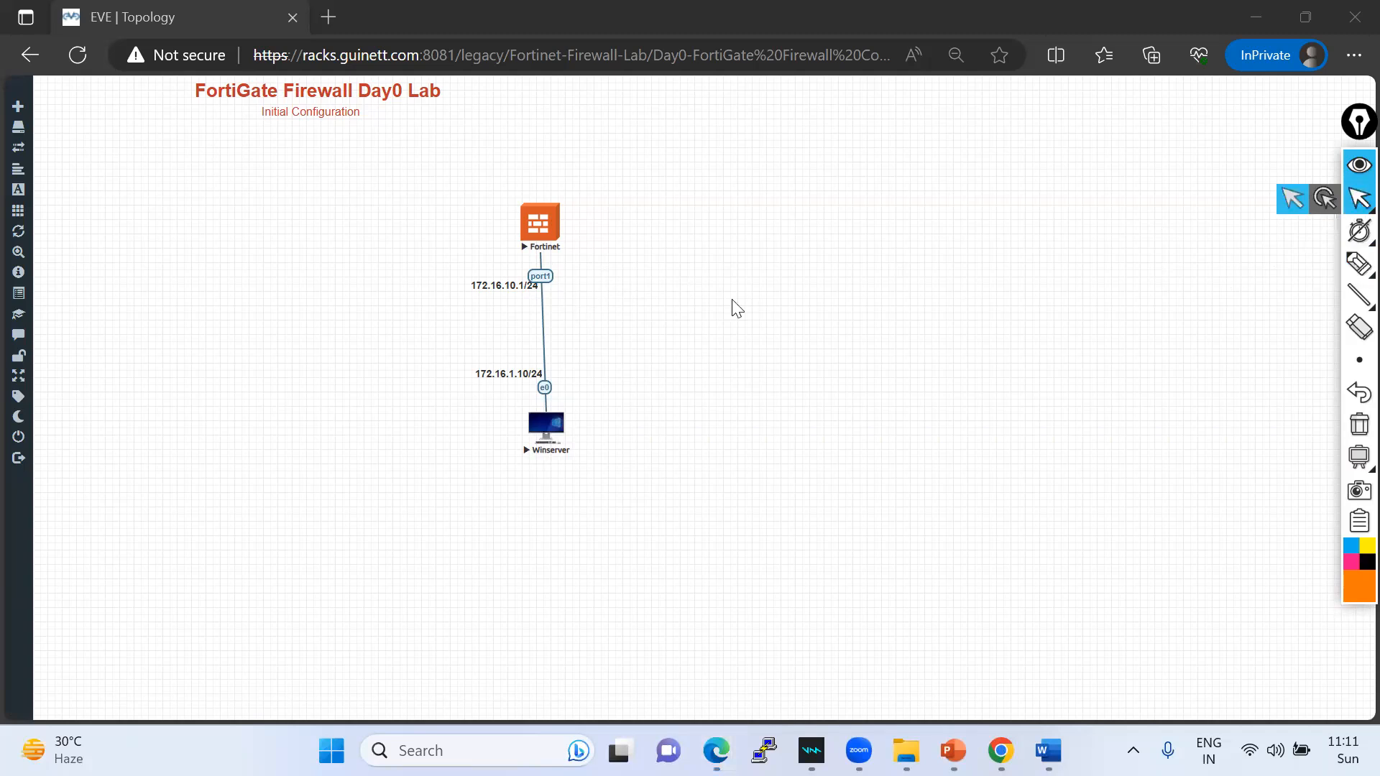
right_click(544, 279)
left_click(588, 356)
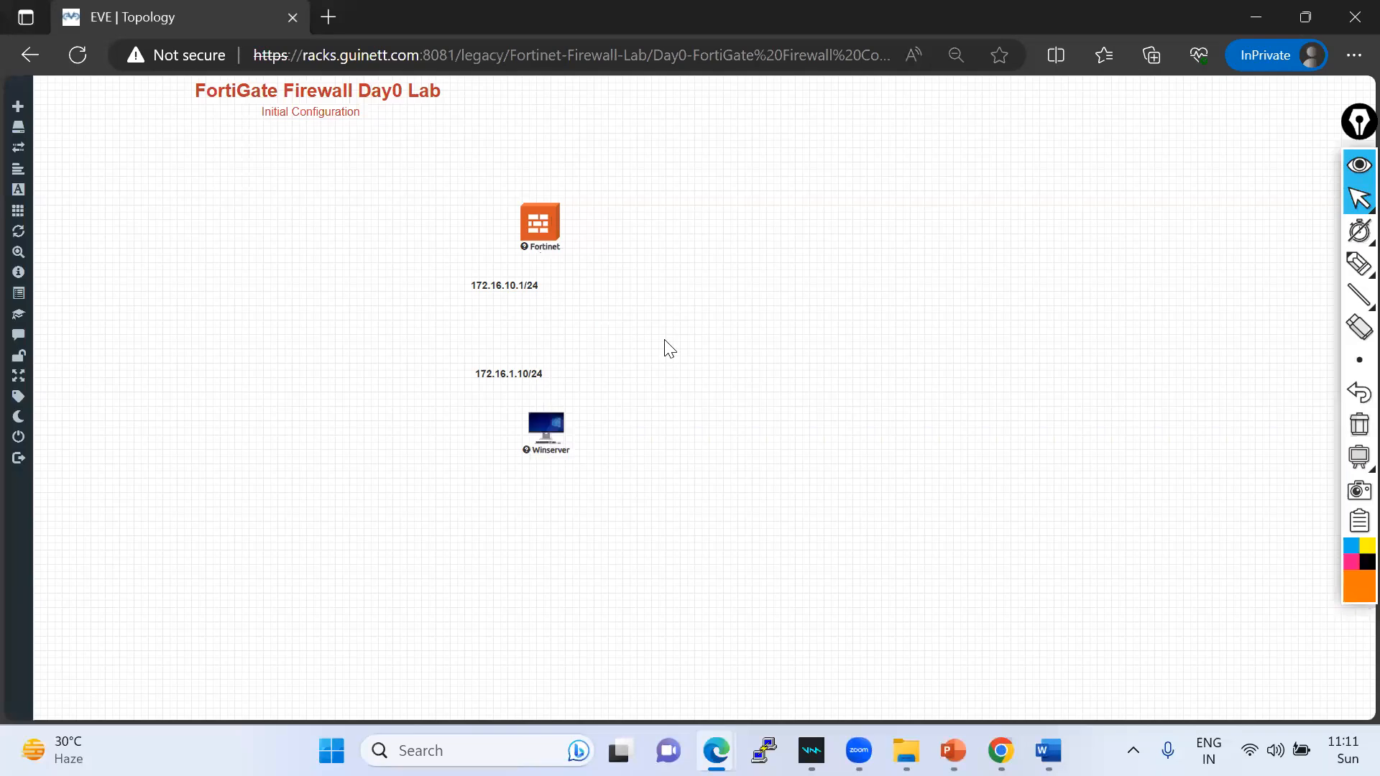
- Shift the 172.16.10.1/24 and 172.16.1.10/24 labels left and draw a new Fortinet–Winserver link
left_click_drag(465, 276, 274, 278)
left_click_drag(487, 369, 207, 370)
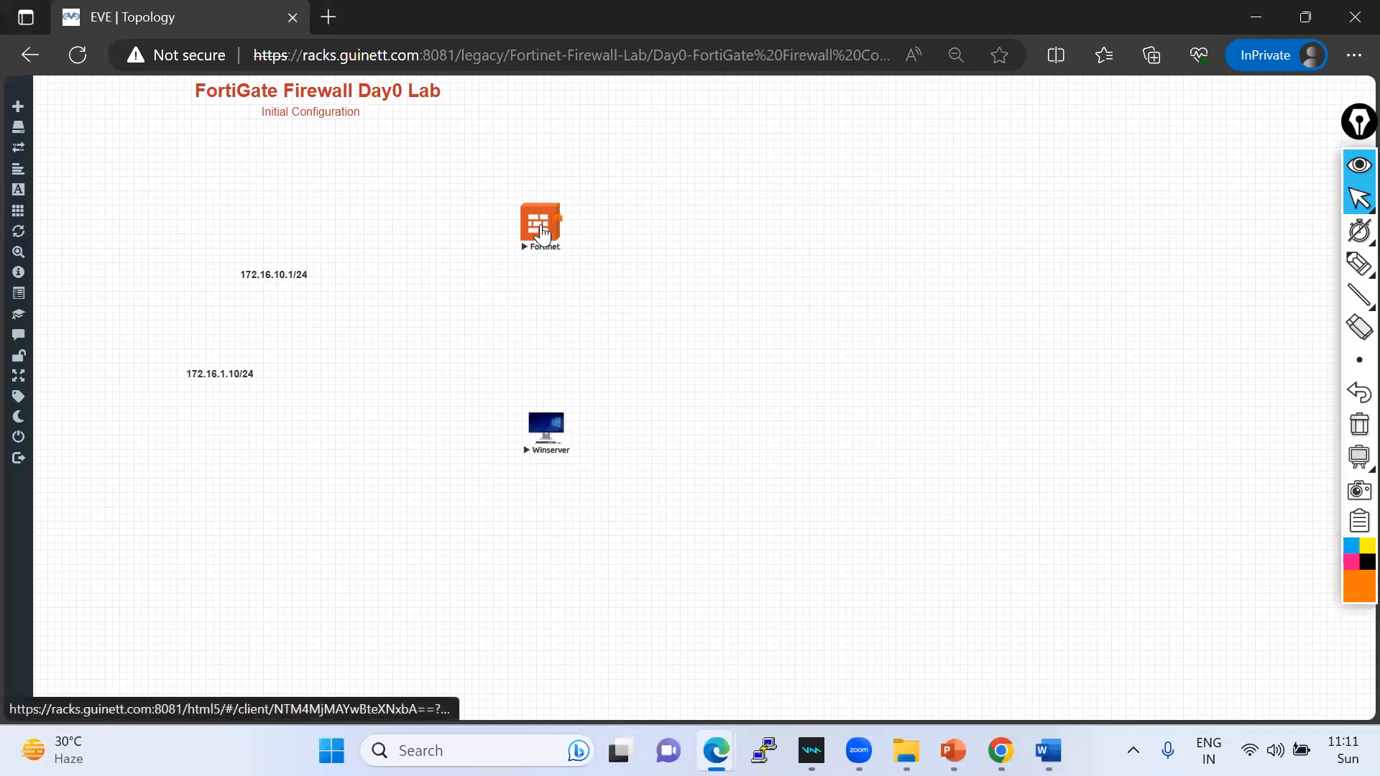
right_click(548, 440)
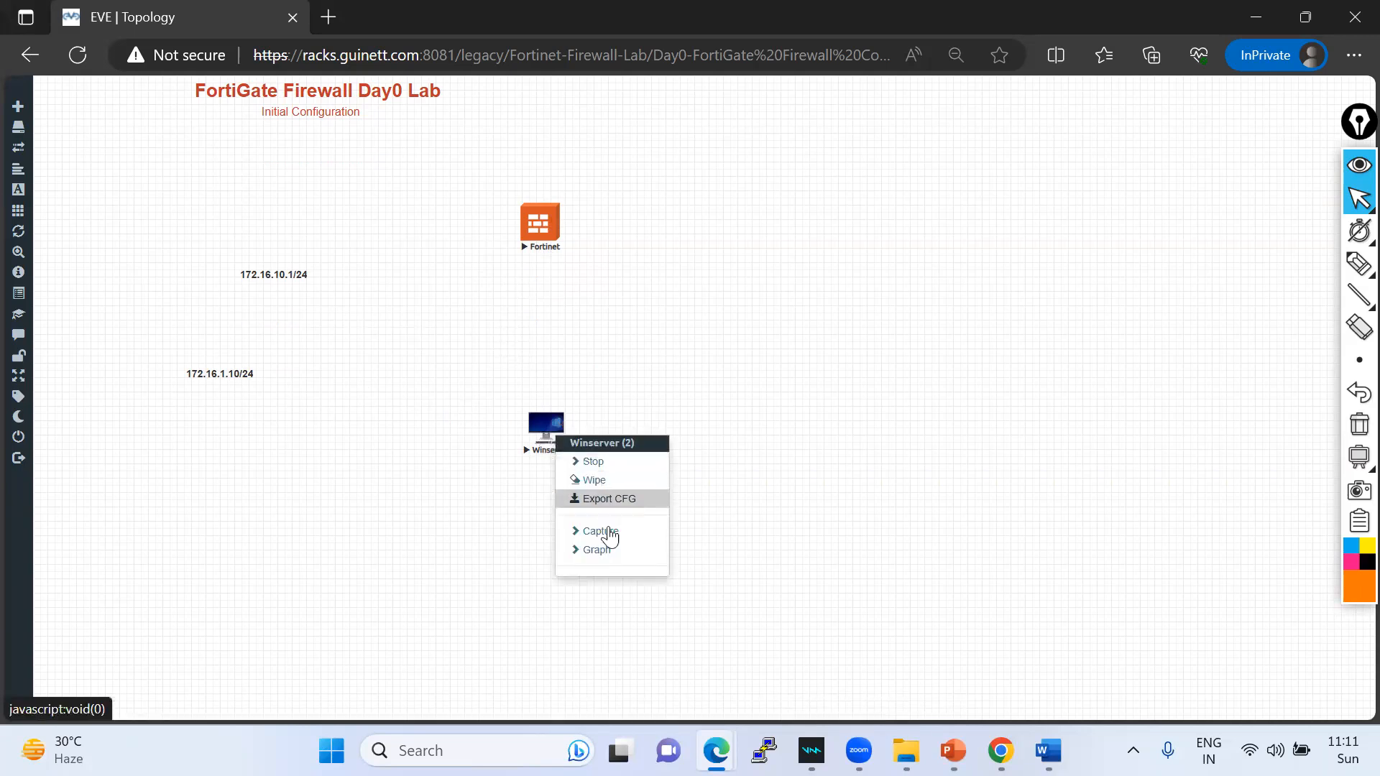
left_click(773, 300)
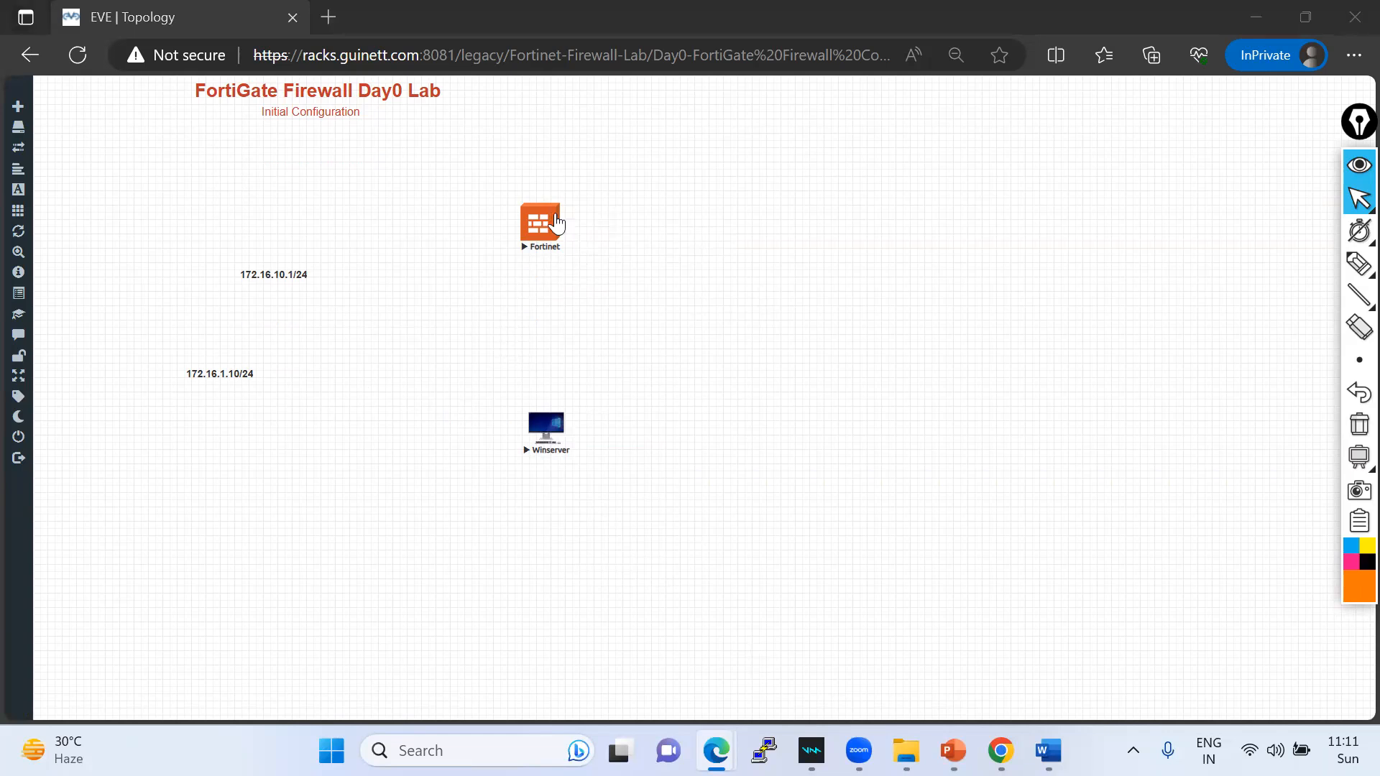
left_click_drag(560, 219, 554, 410)
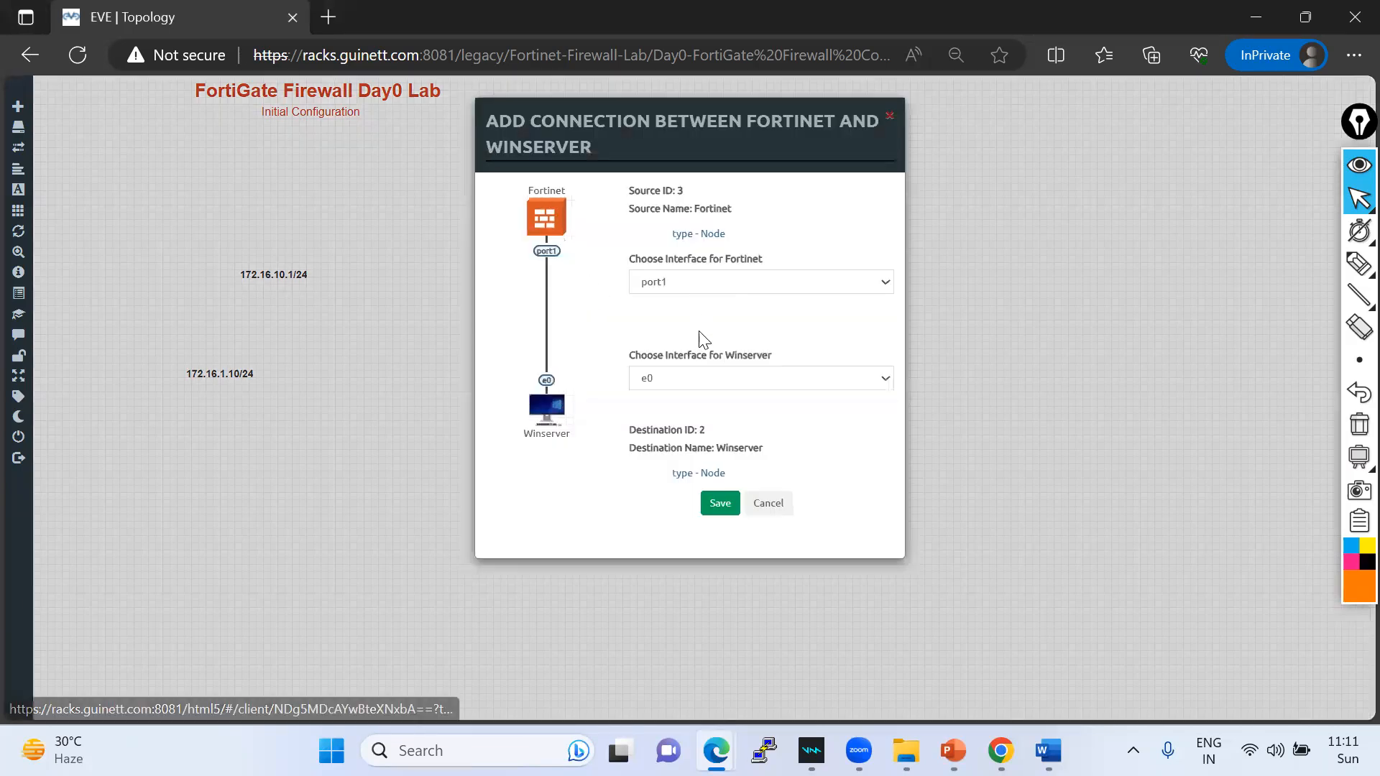
- Check Fortinet's interface list and annotate port1 as DHCP versus static, then clear the notes
left_click(695, 283)
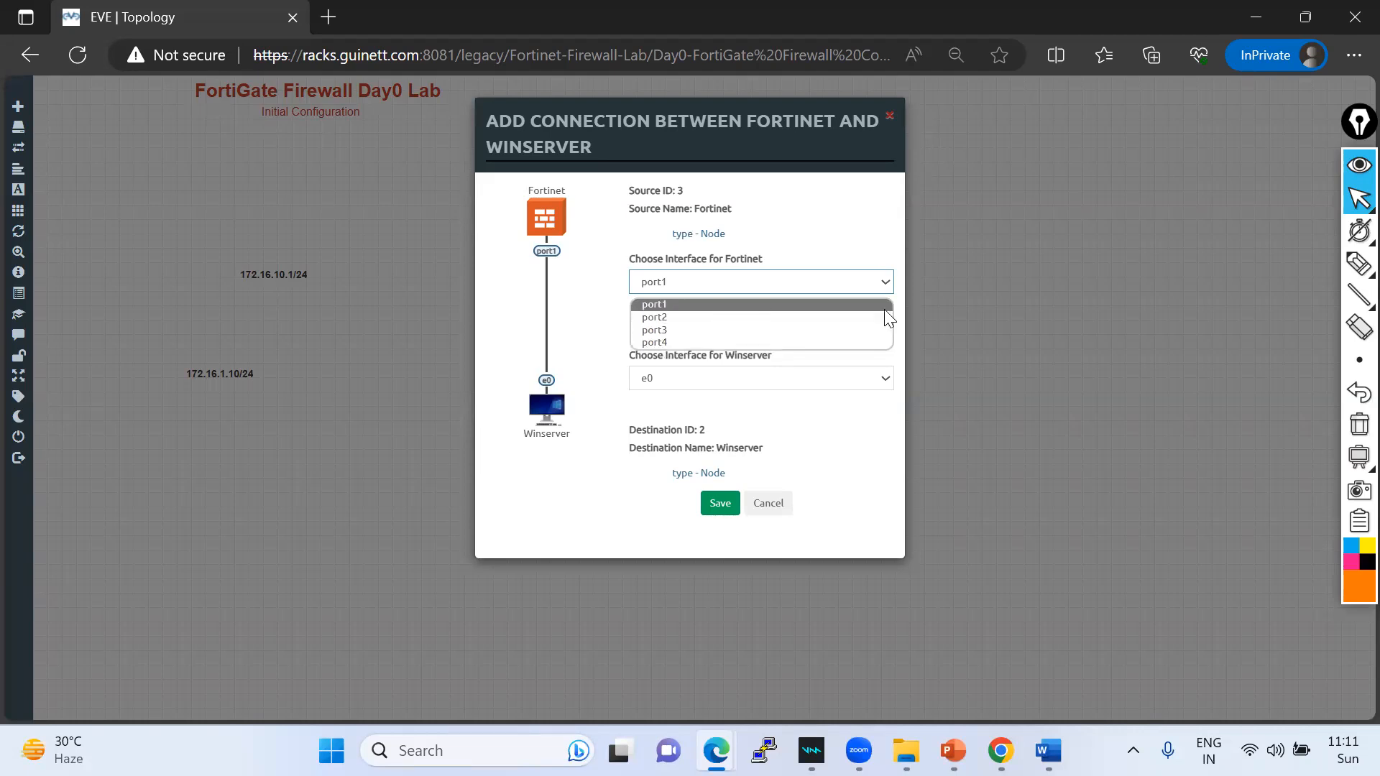
mouse_move(1343, 264)
left_click(1260, 266)
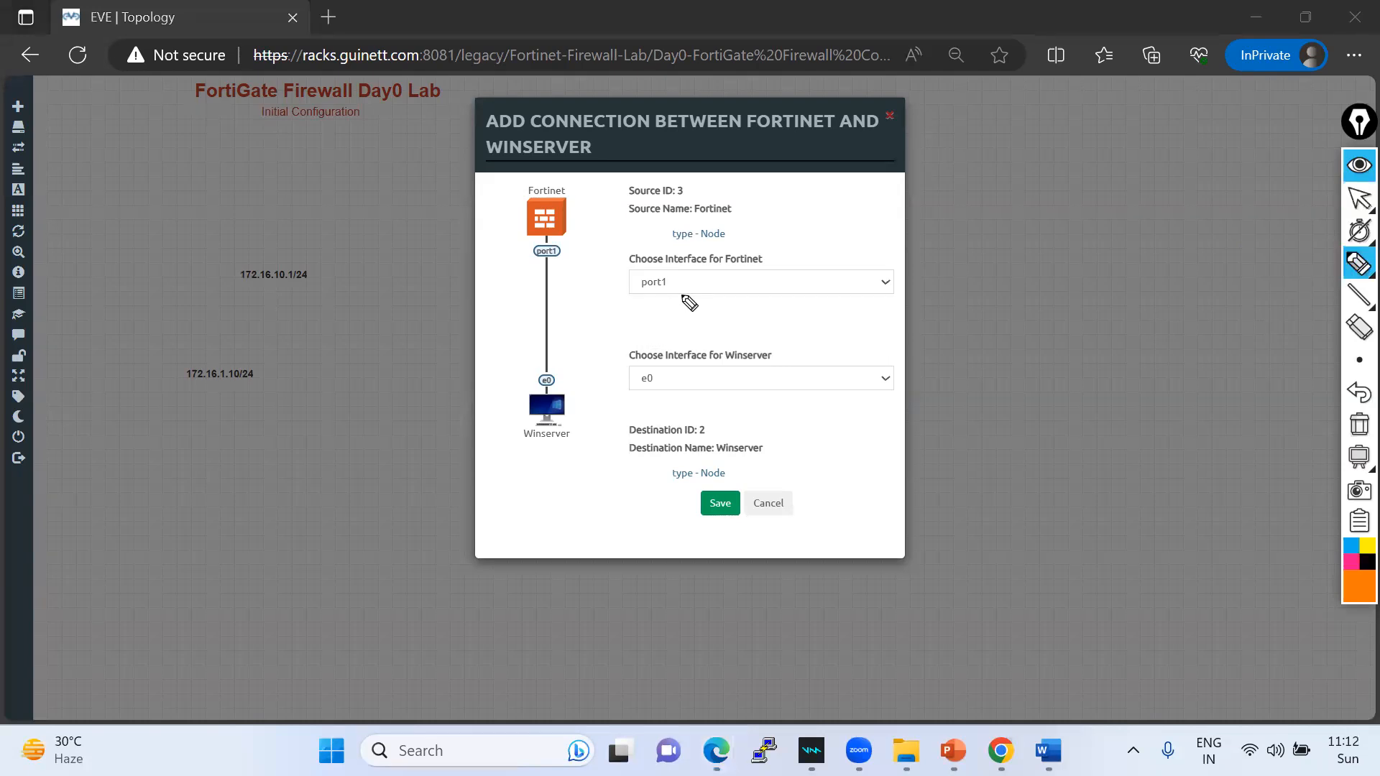
left_click_drag(670, 282, 826, 228)
mouse_move(763, 273)
left_mouse_down()
mouse_move(856, 243)
mouse_move(904, 198)
mouse_move(959, 204)
mouse_move(1062, 144)
mouse_move(1075, 161)
mouse_move(1185, 115)
left_mouse_up()
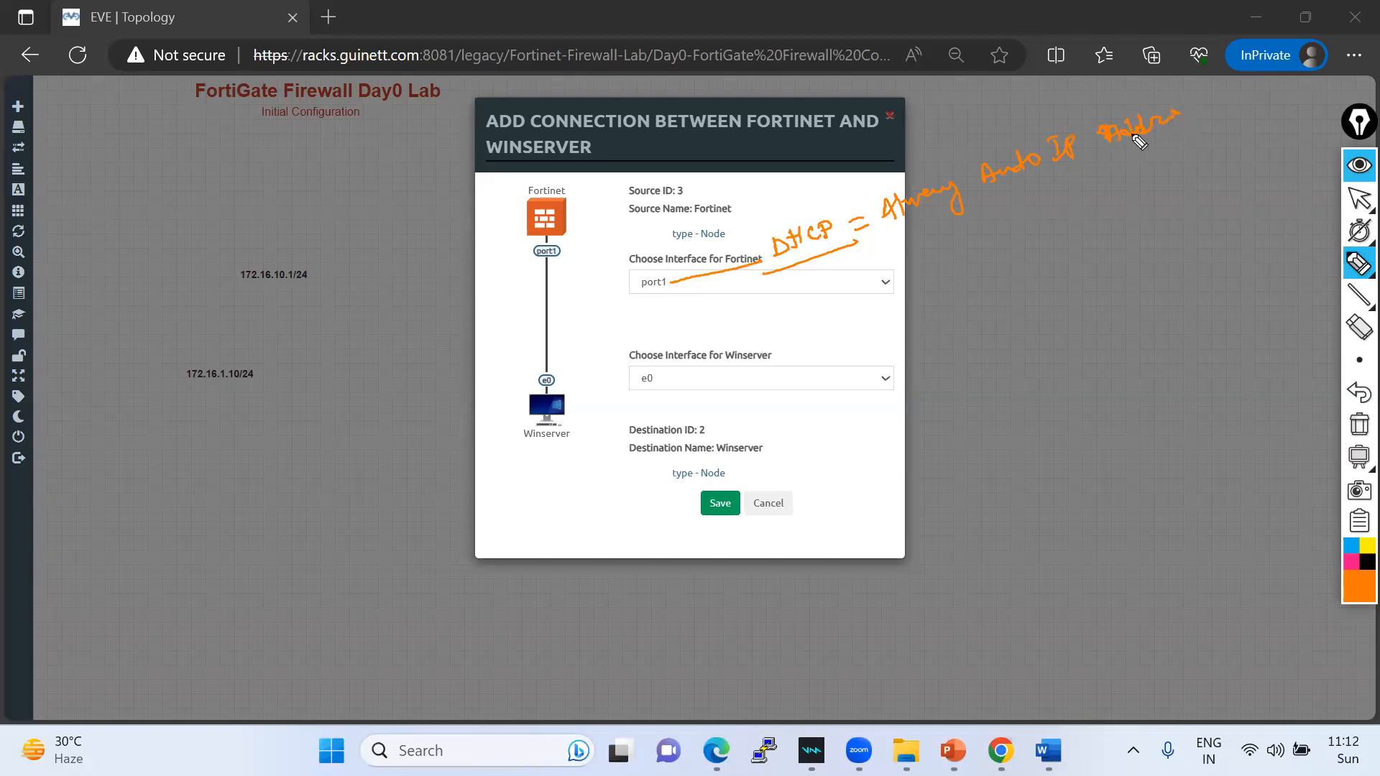
mouse_move(830, 252)
left_mouse_down()
mouse_move(865, 311)
mouse_move(947, 267)
left_mouse_up()
left_click_drag(848, 335, 971, 271)
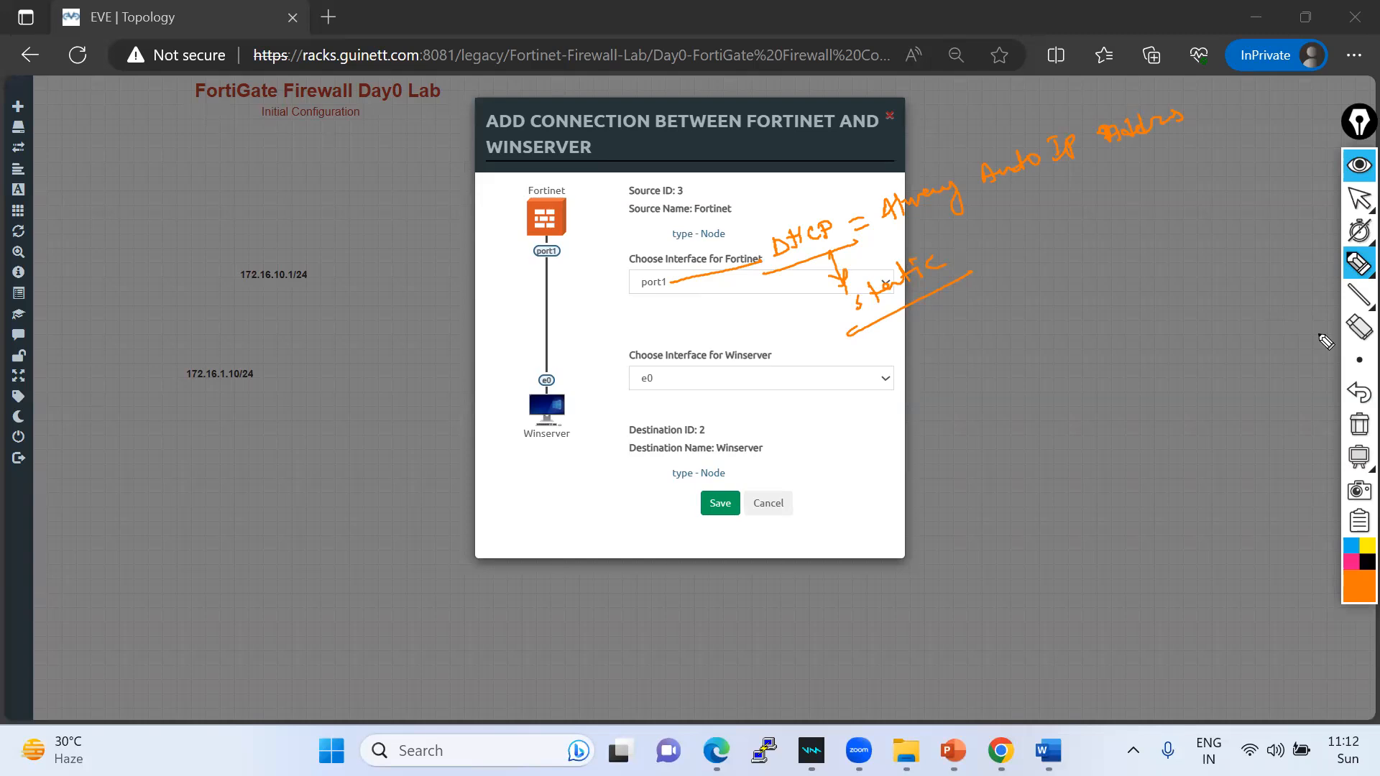
left_click(1359, 424)
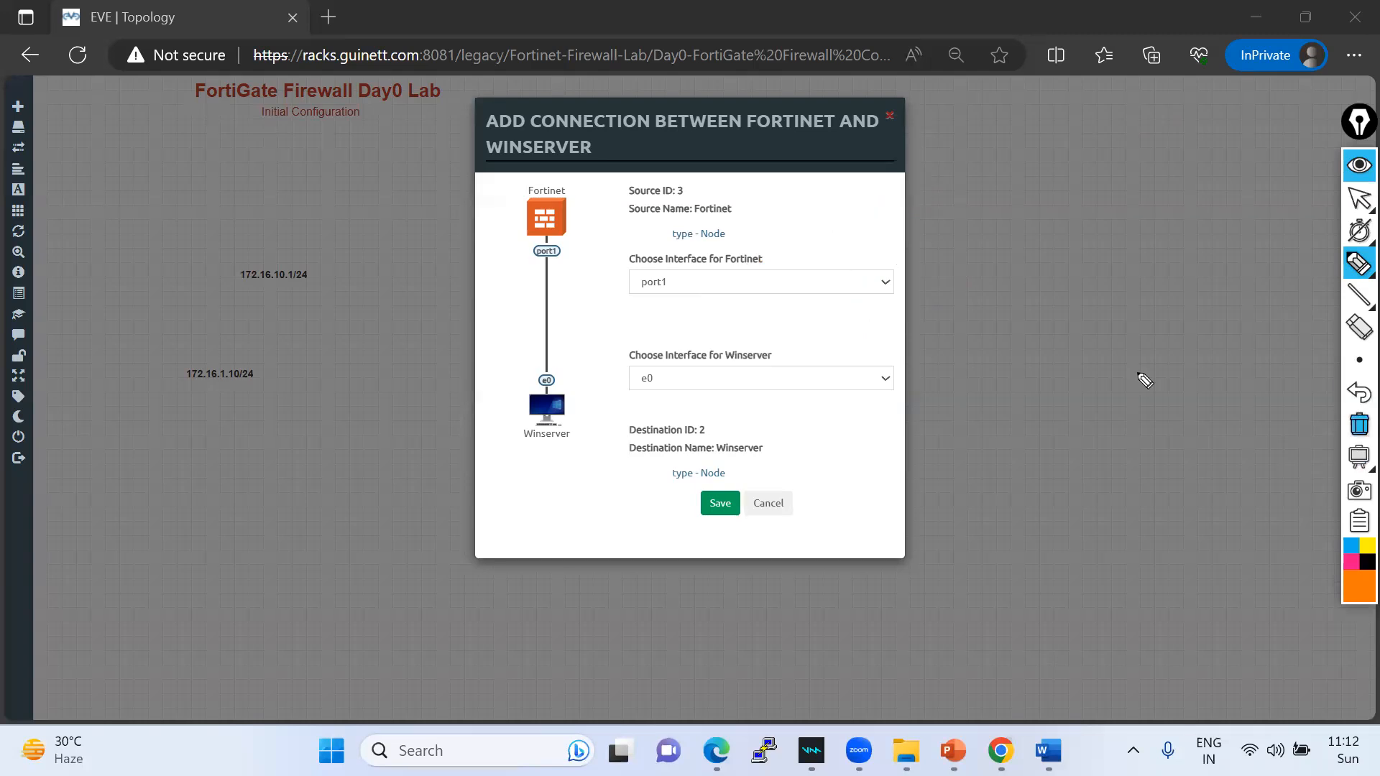
left_click(1358, 199)
- Save the port1 to e0 connection and nudge the 172.16.10.1/24 label down-left
left_click_drag(601, 109, 775, 117)
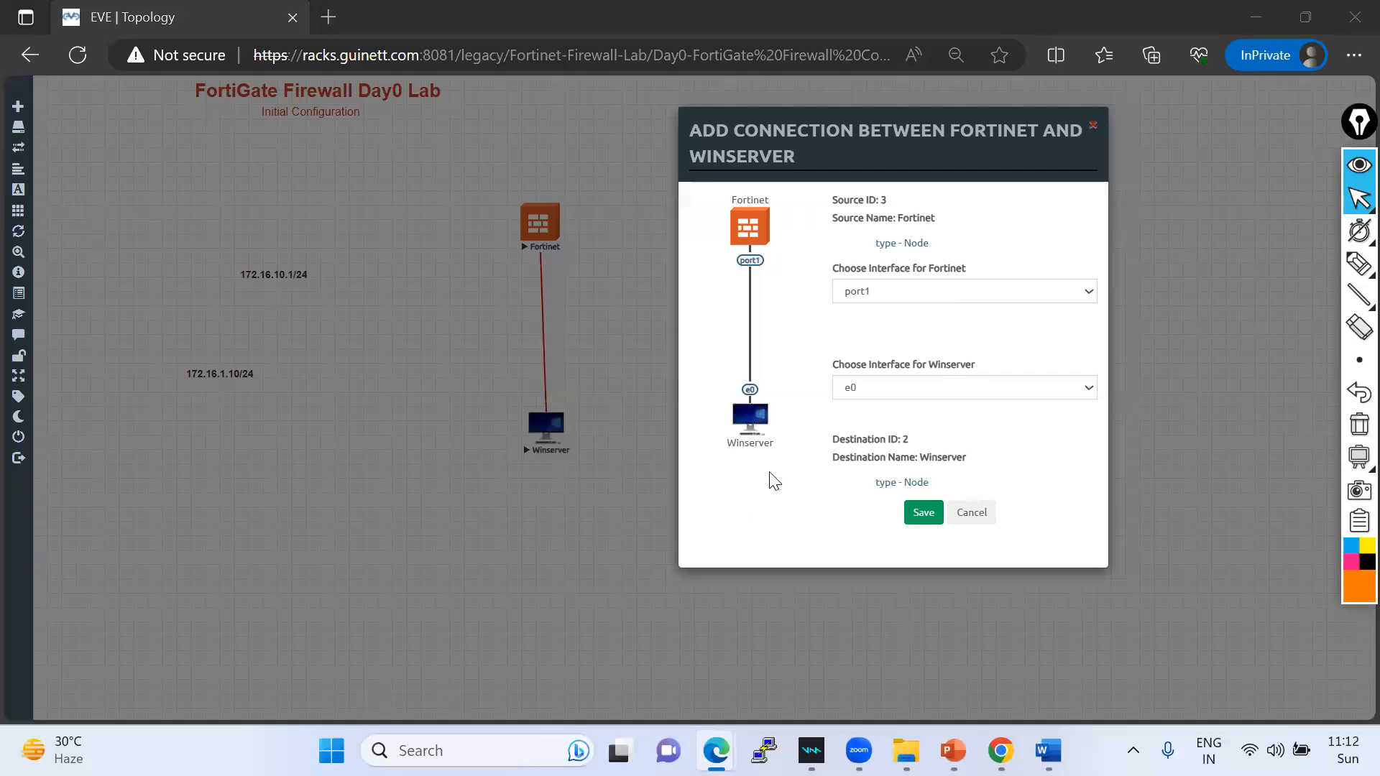
left_click(922, 512)
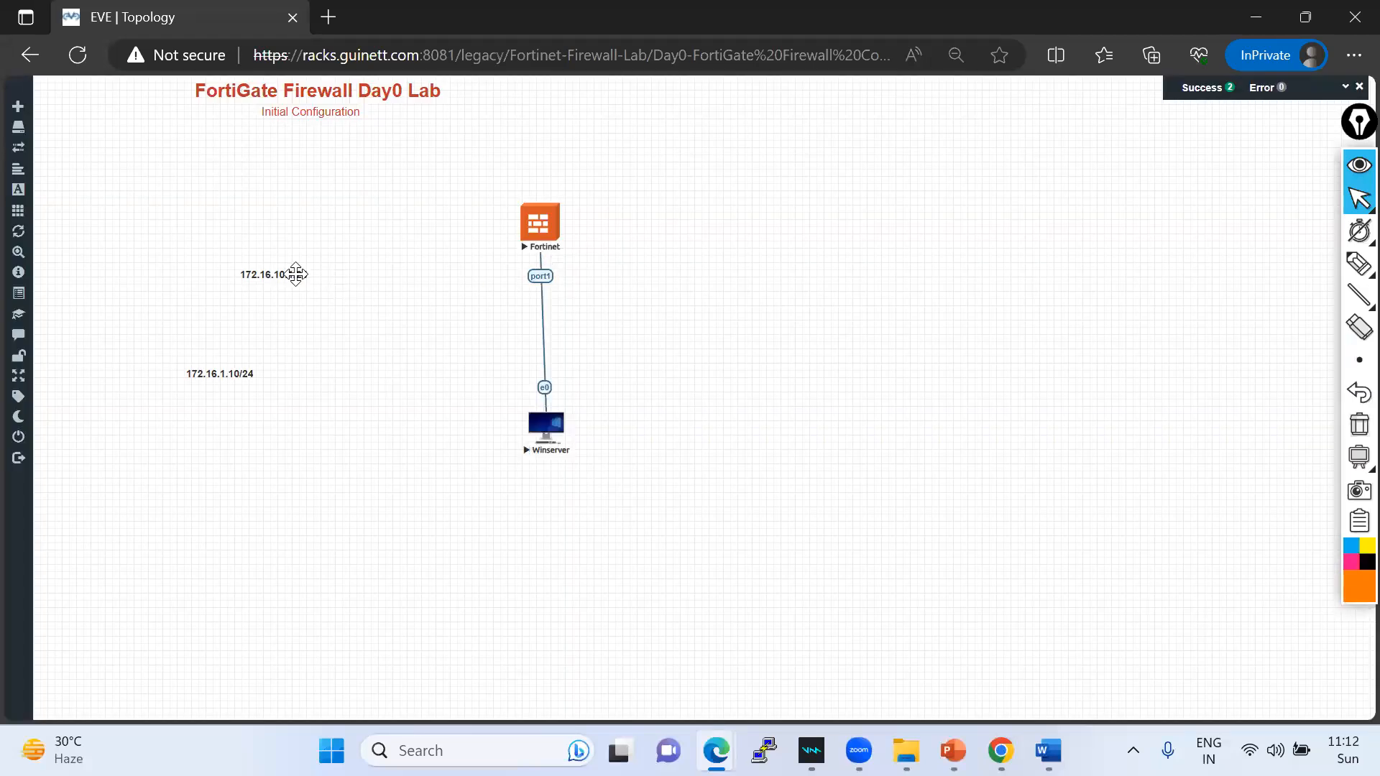
left_click_drag(296, 275, 243, 285)
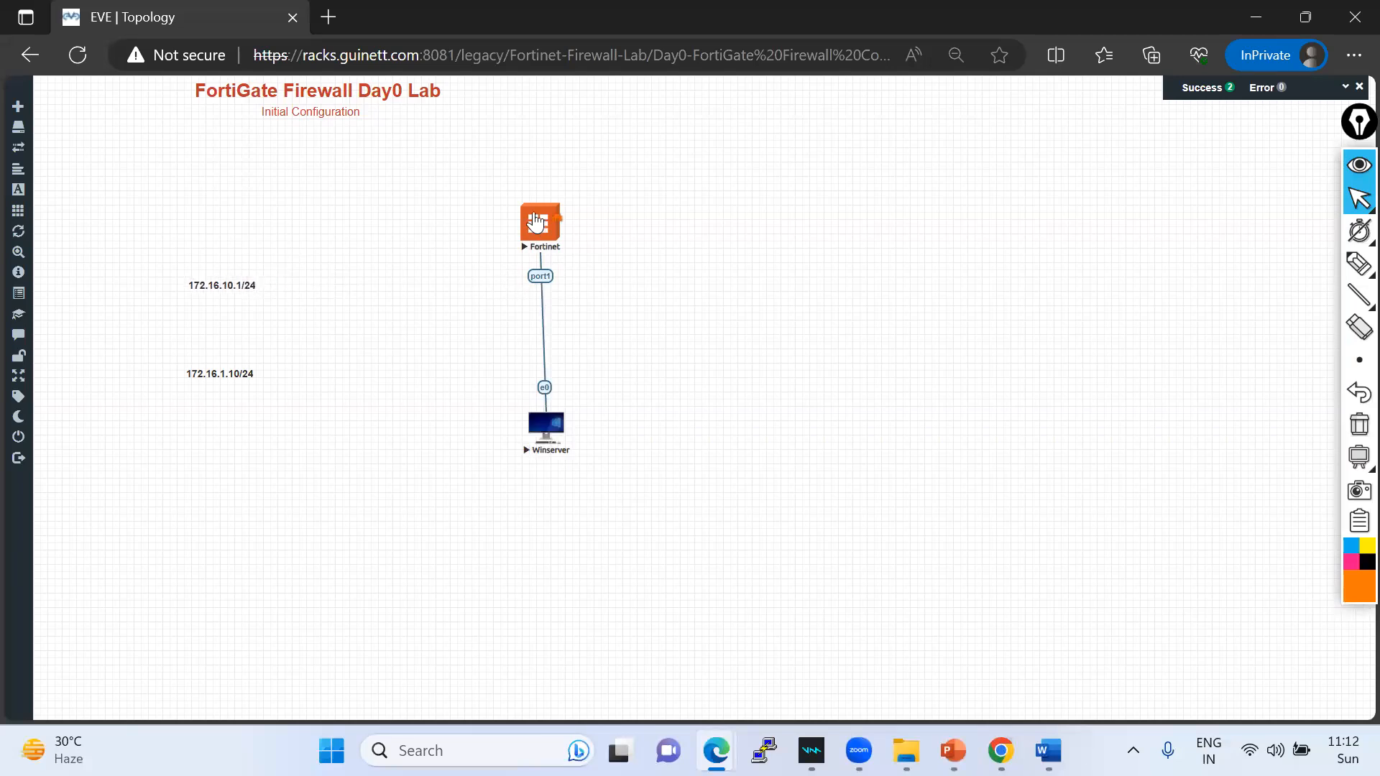
- Open Fortinet's HTML5 console with clipboard allowed, shift both nodes left, and enlarge the console window
left_click(539, 226)
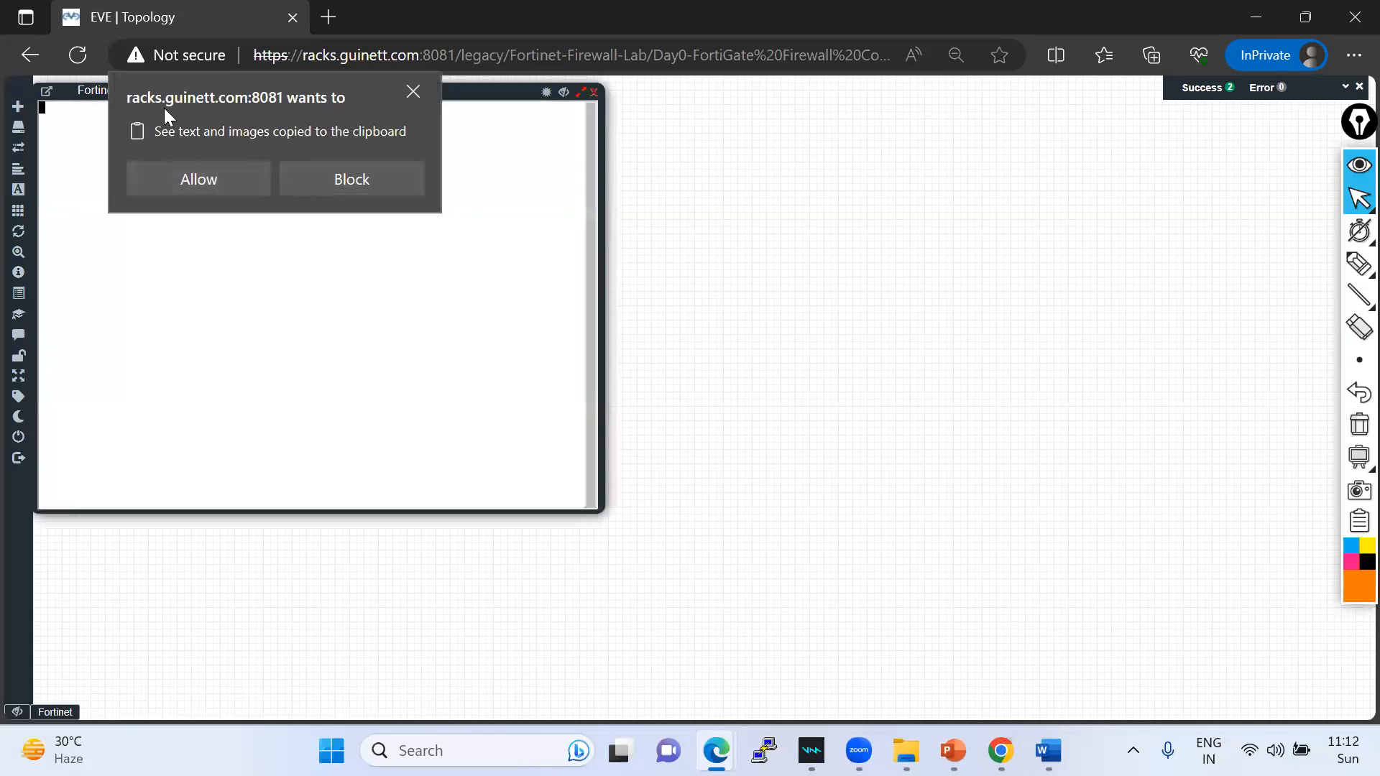
left_click(191, 180)
left_click_drag(127, 95, 678, 132)
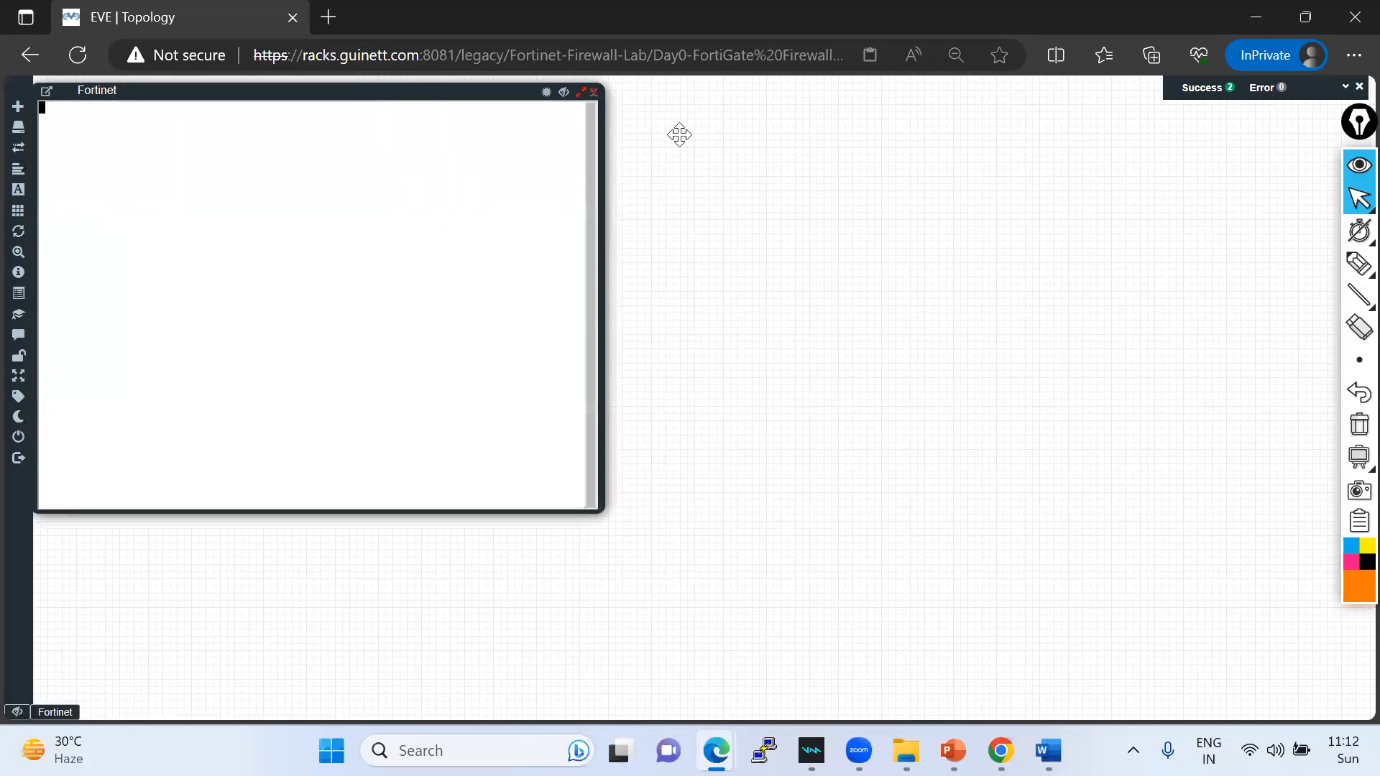
left_click_drag(545, 421, 355, 424)
left_click_drag(401, 237, 361, 239)
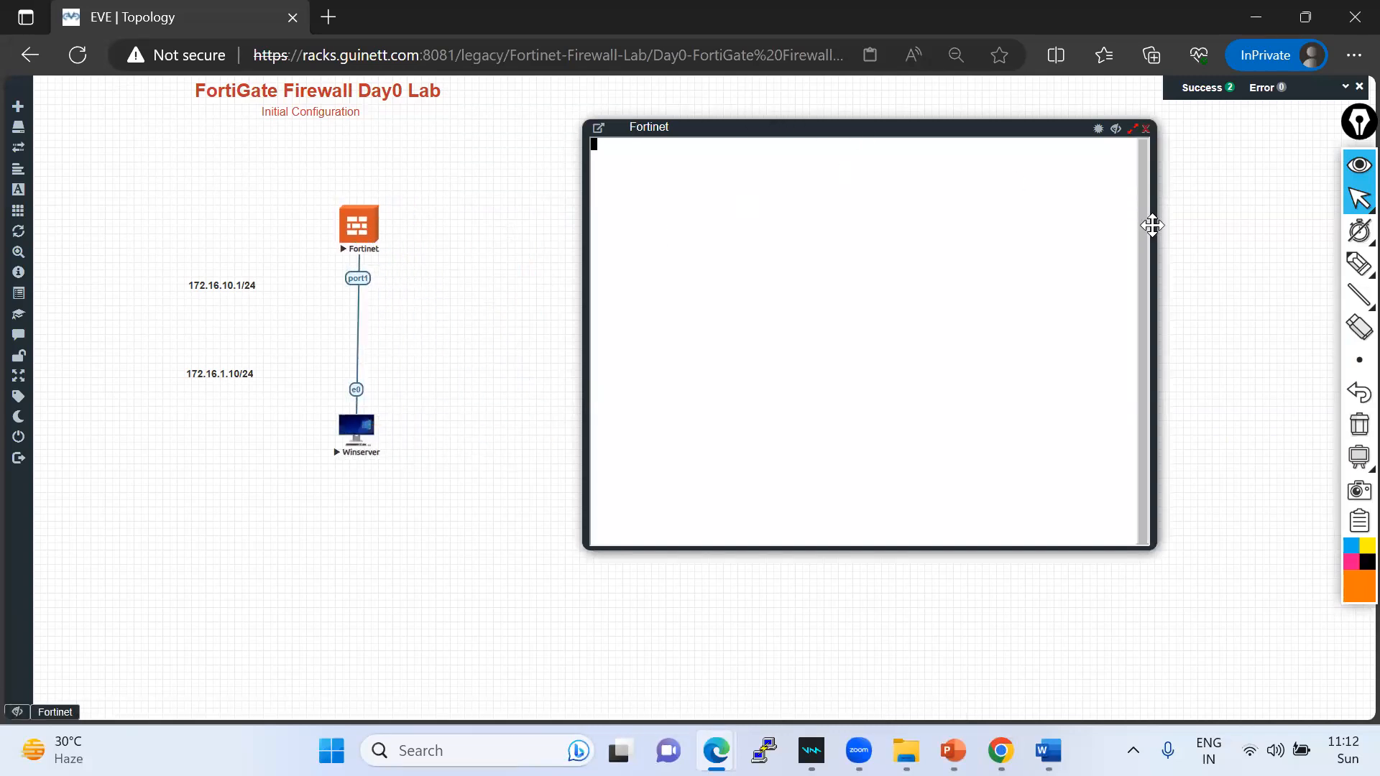
left_click_drag(1155, 224, 1307, 241)
left_click_drag(720, 118, 678, 97)
left_click_drag(1237, 523, 1319, 554)
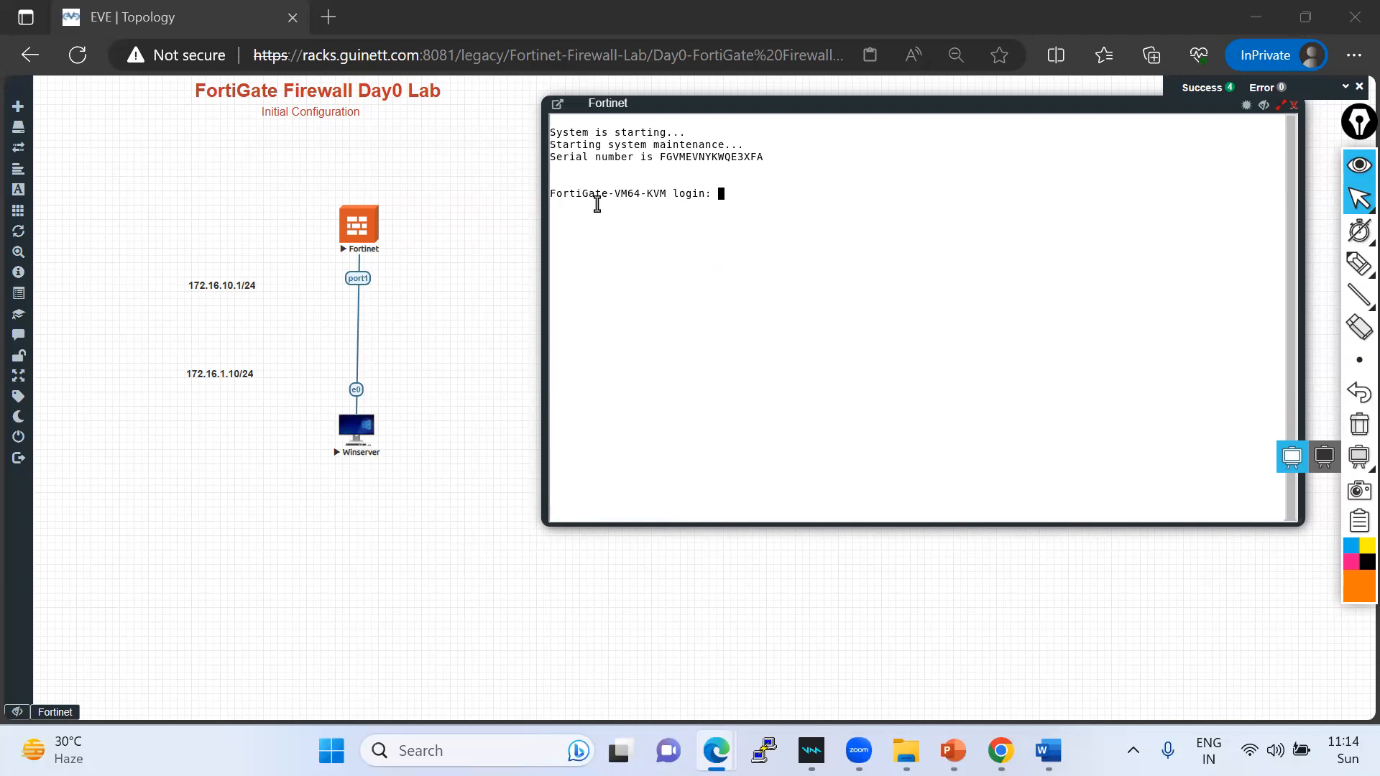
- Add a 'username -- admin' note and enter admin at the FortiGate login prompt
left_click_drag(554, 194, 705, 202)
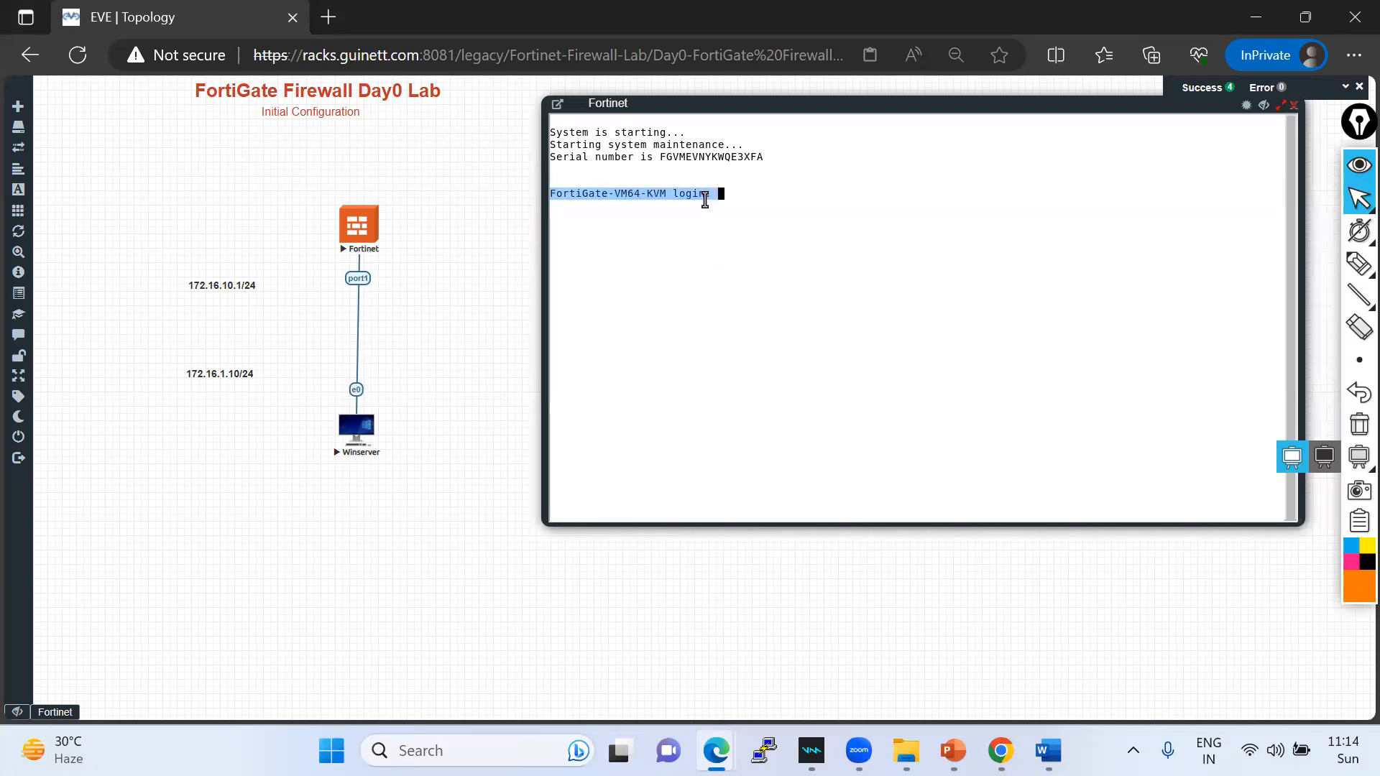
left_click(694, 219)
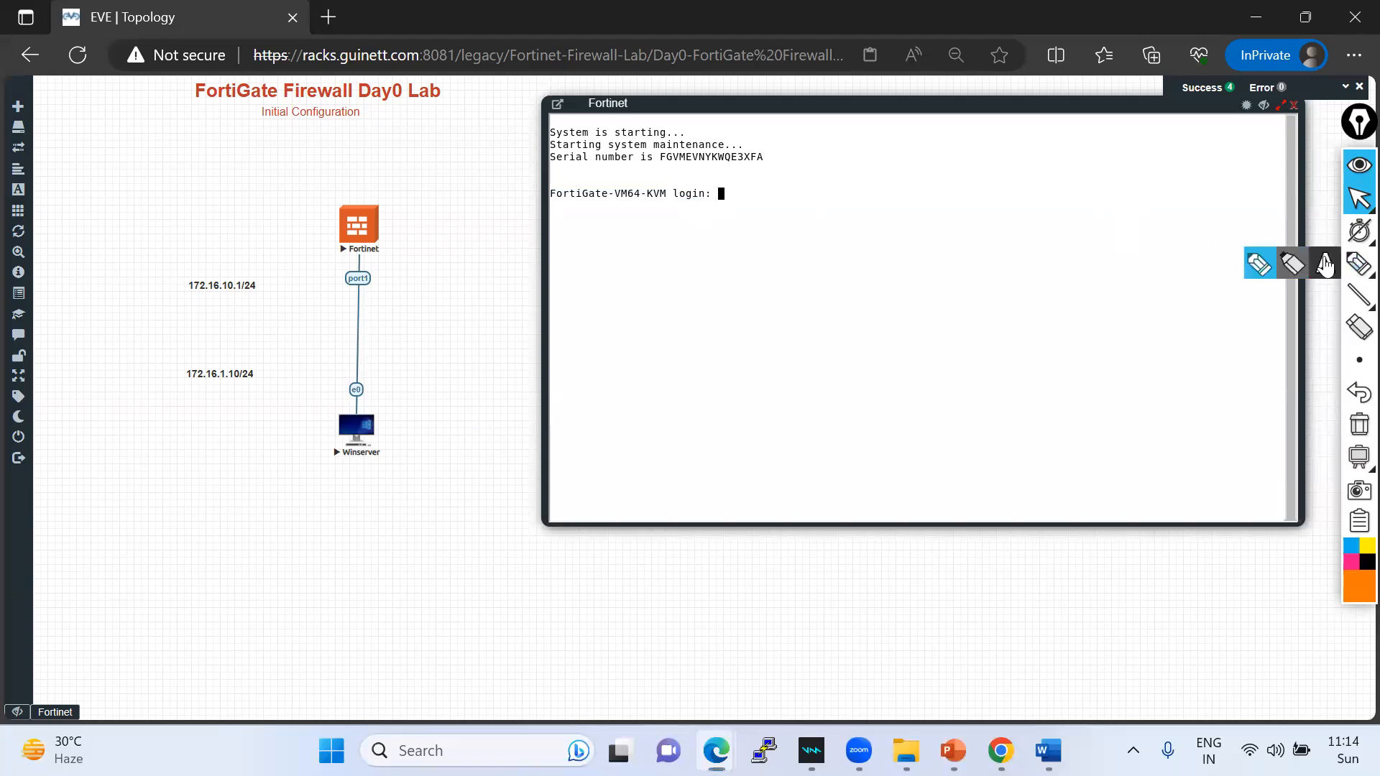
left_click(1324, 265)
left_click(1092, 159)
type("u")
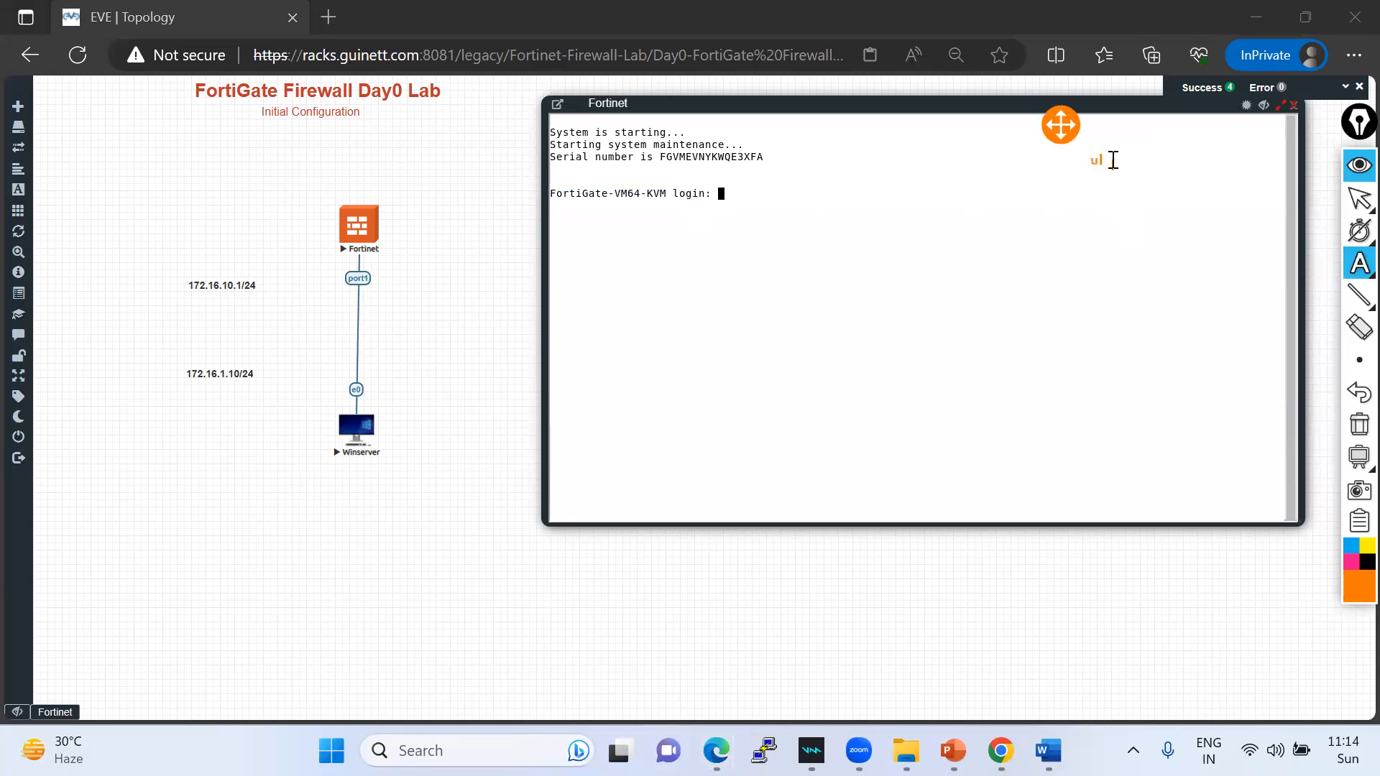
type("seraame-- admin")
left_click(1354, 204)
left_click(810, 194)
type("admin")
key("Return")
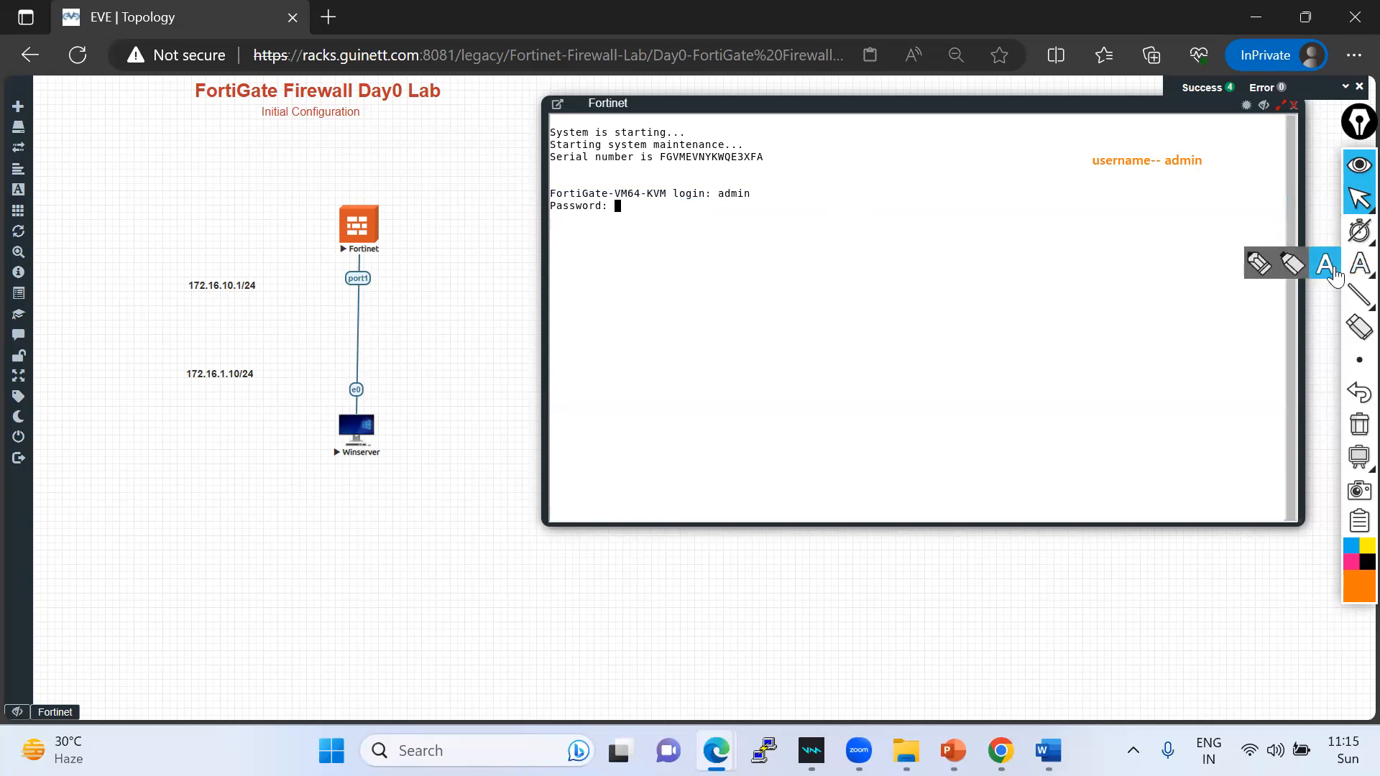
- Submit a blank password, then enter and confirm a new admin password
left_click(1358, 263)
left_click(1098, 174)
type("no")
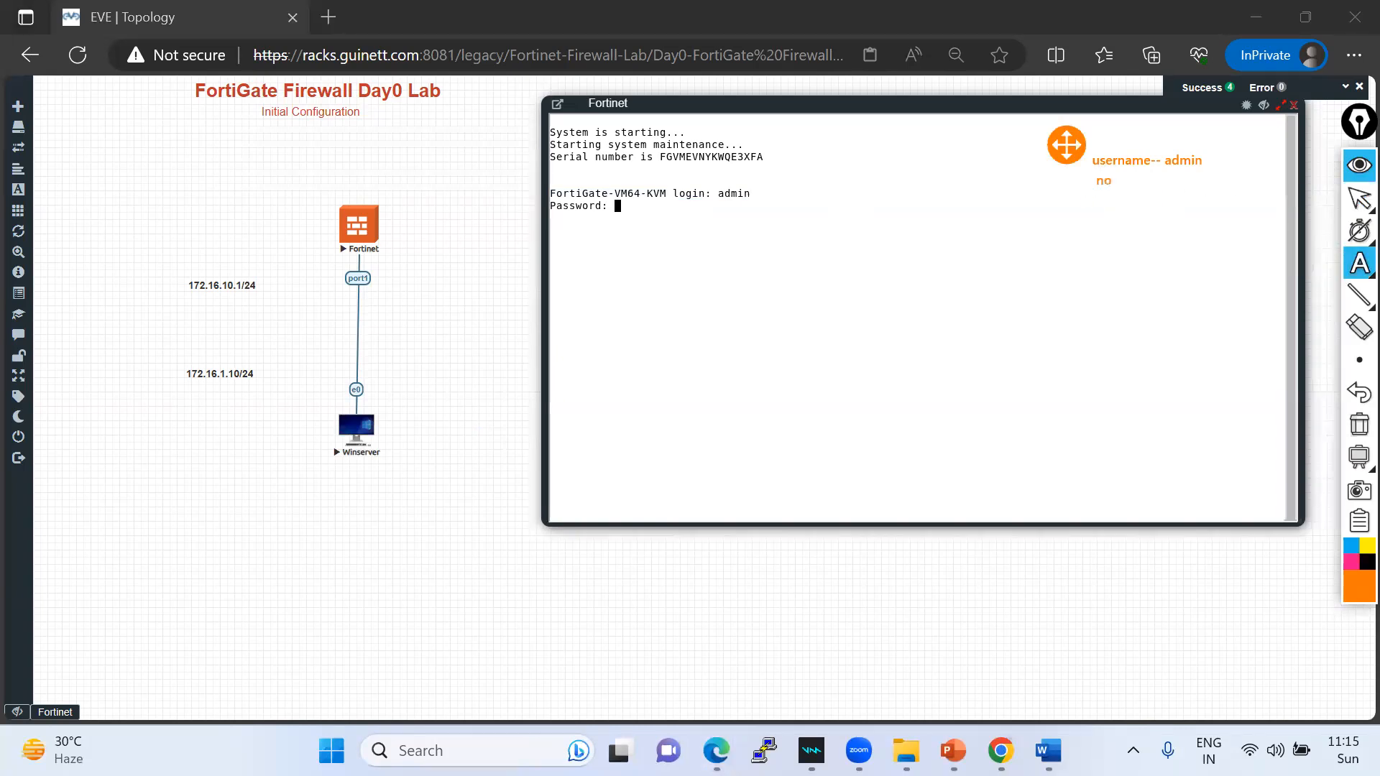
type(" password --")
left_click(1359, 198)
left_click(685, 201)
key("Return")
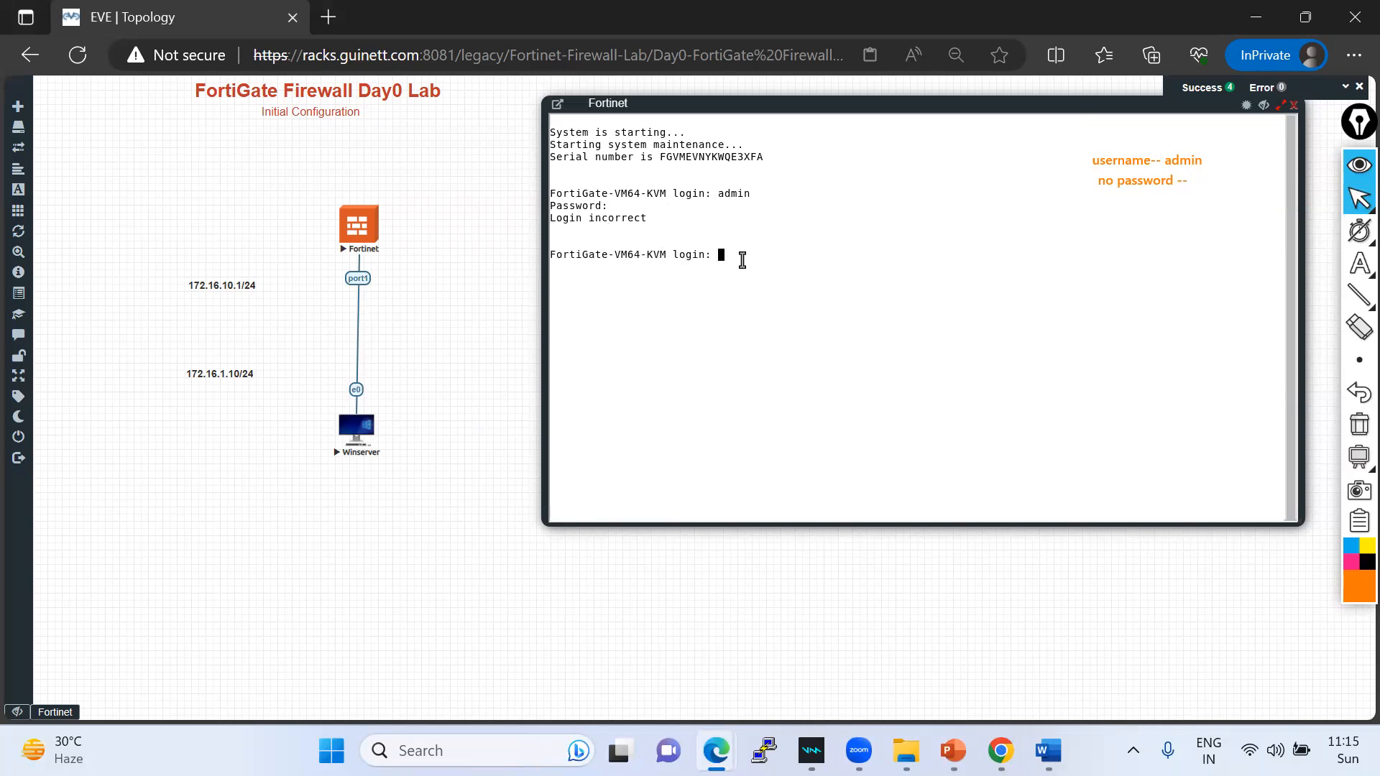
type("admin")
key("Return")
key("Return")
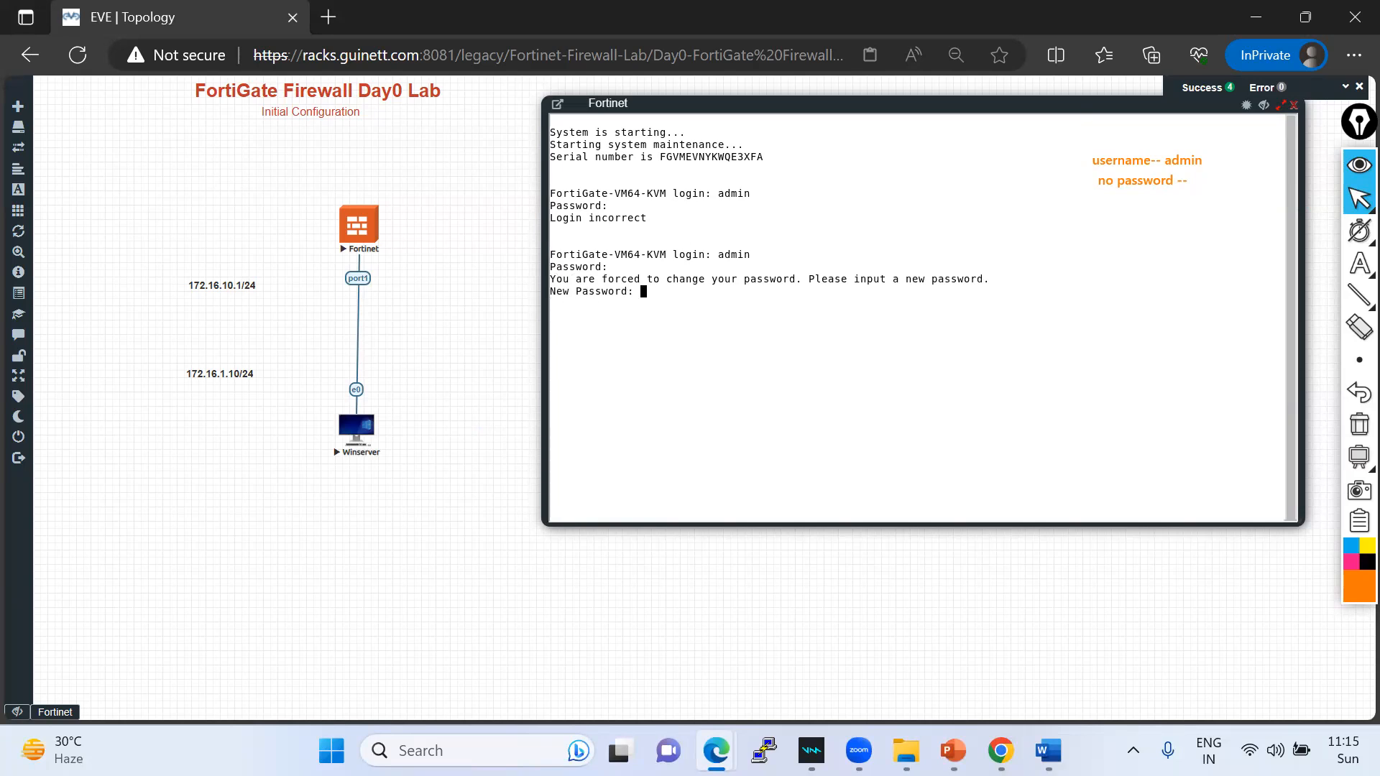
key("Return")
key("Return")
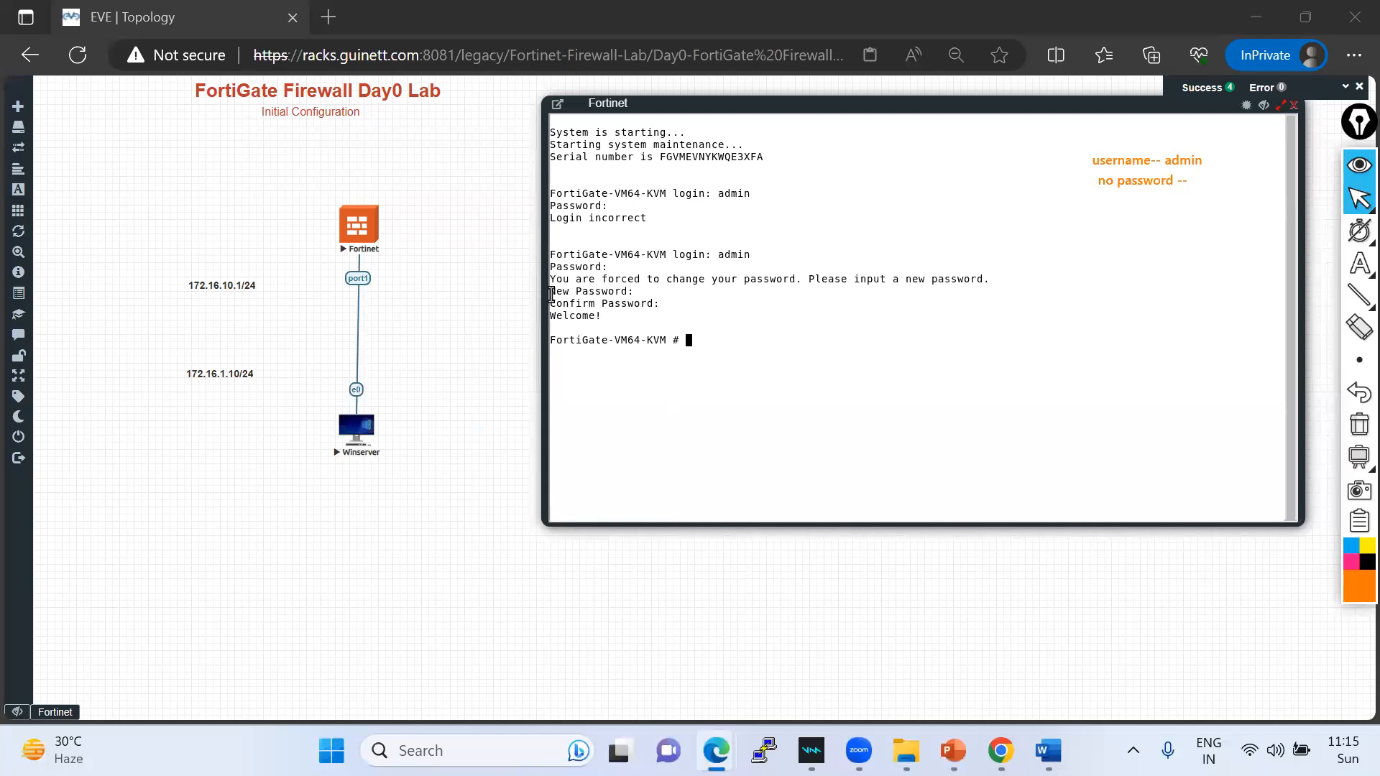
- Mark the admin, New Password and Confirm Password lines and widen the console window
left_click(744, 102)
left_click_drag(745, 102, 679, 102)
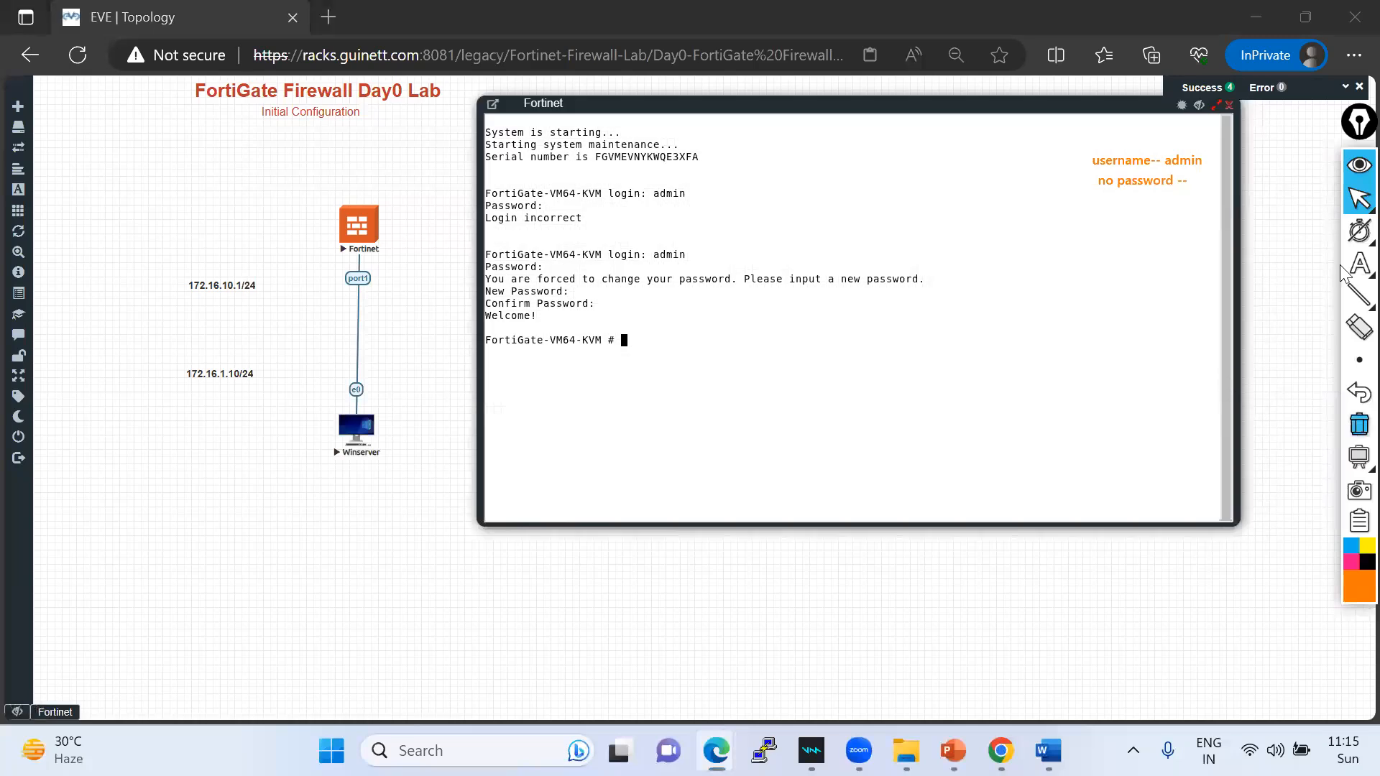
mouse_move(1353, 203)
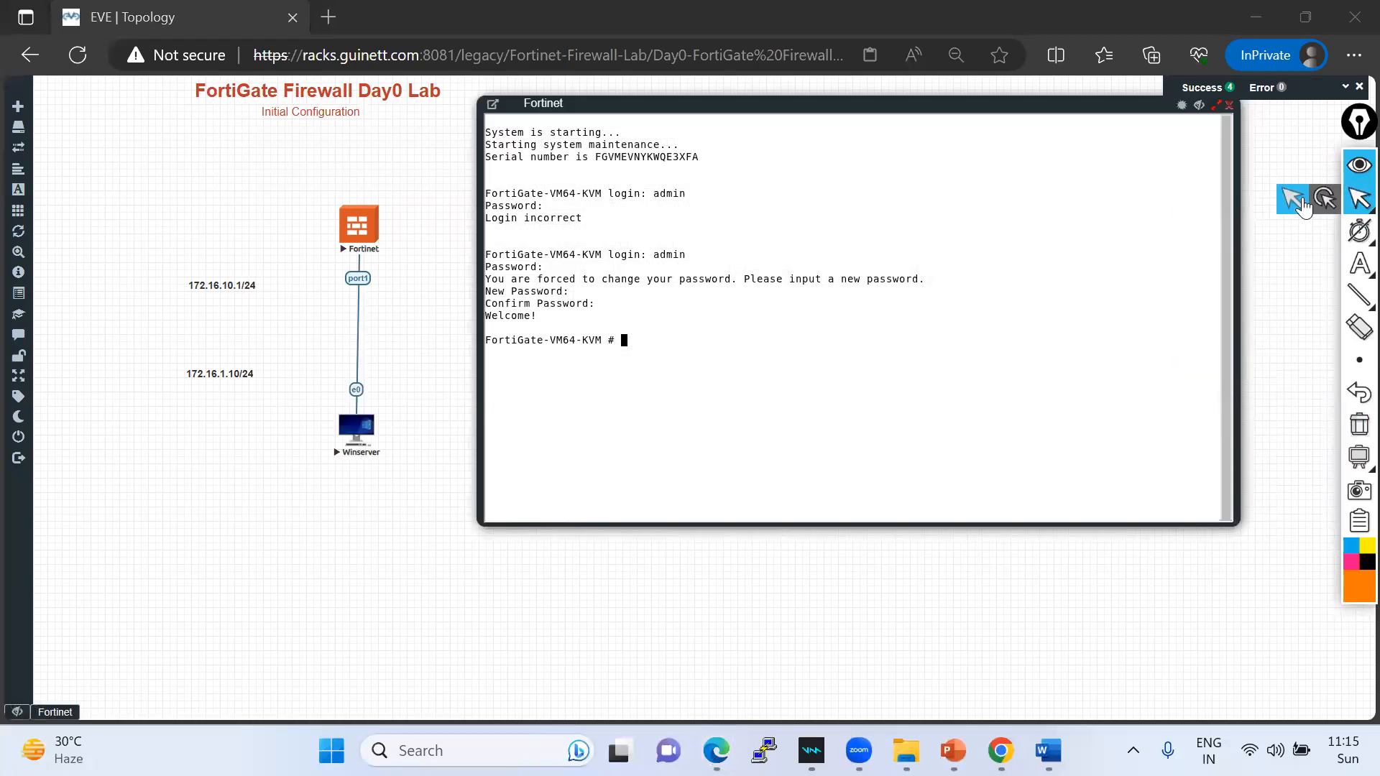
left_click_drag(660, 192, 689, 189)
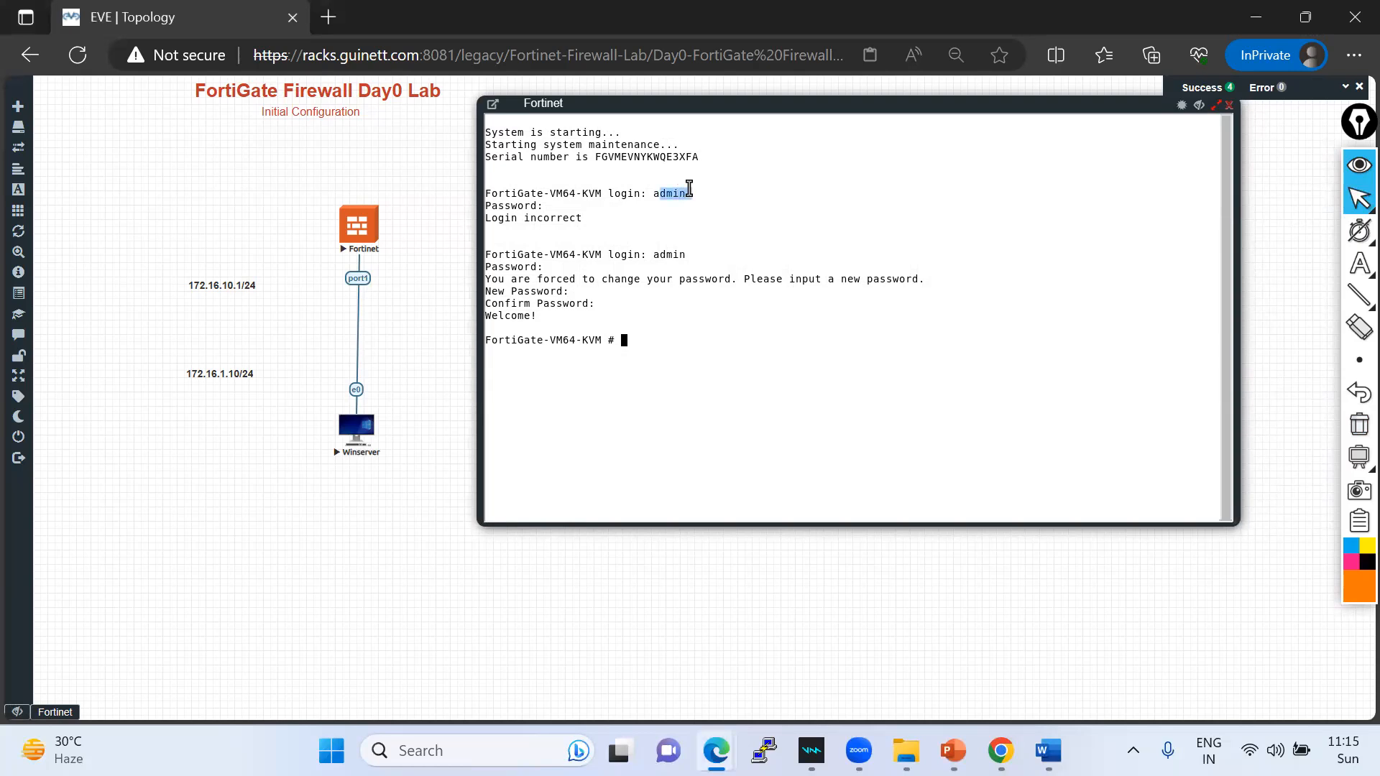
left_click(1356, 199)
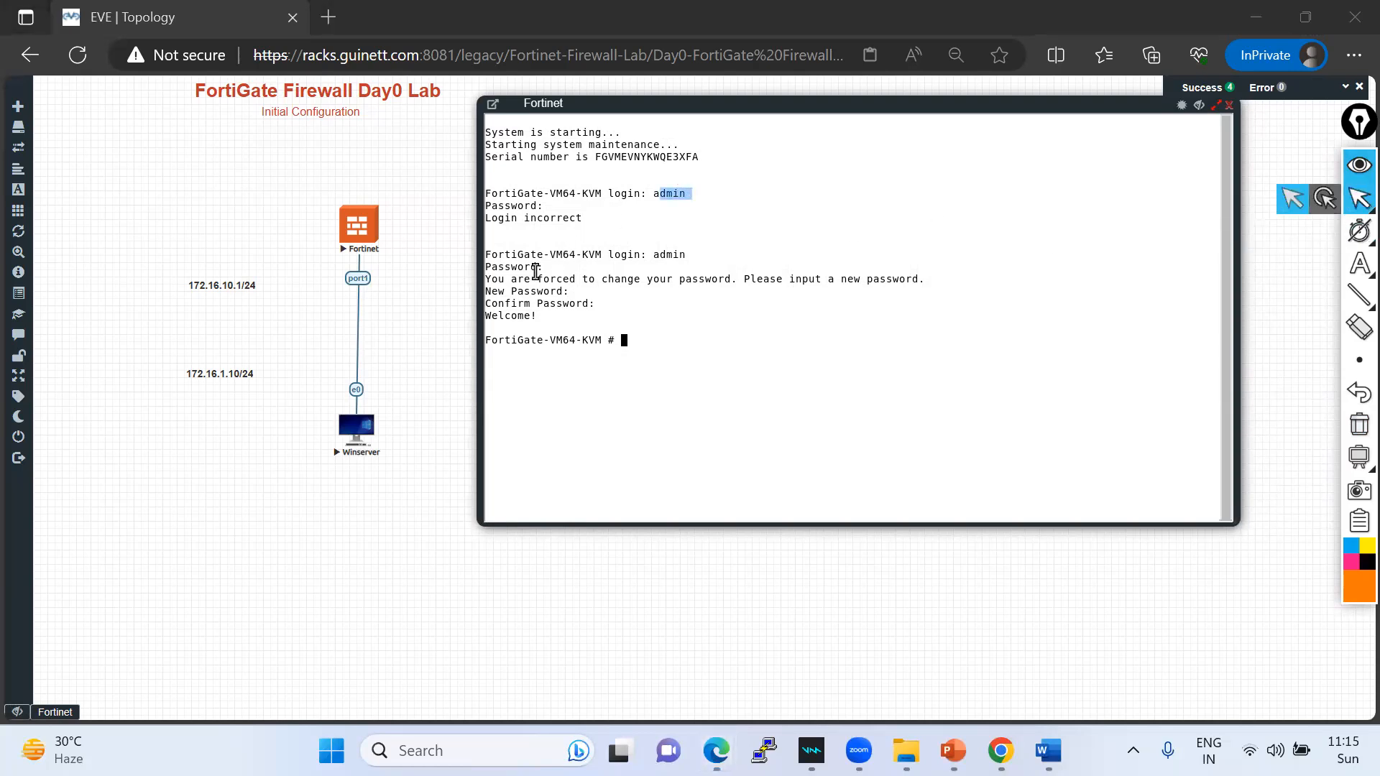
left_click_drag(486, 293, 569, 293)
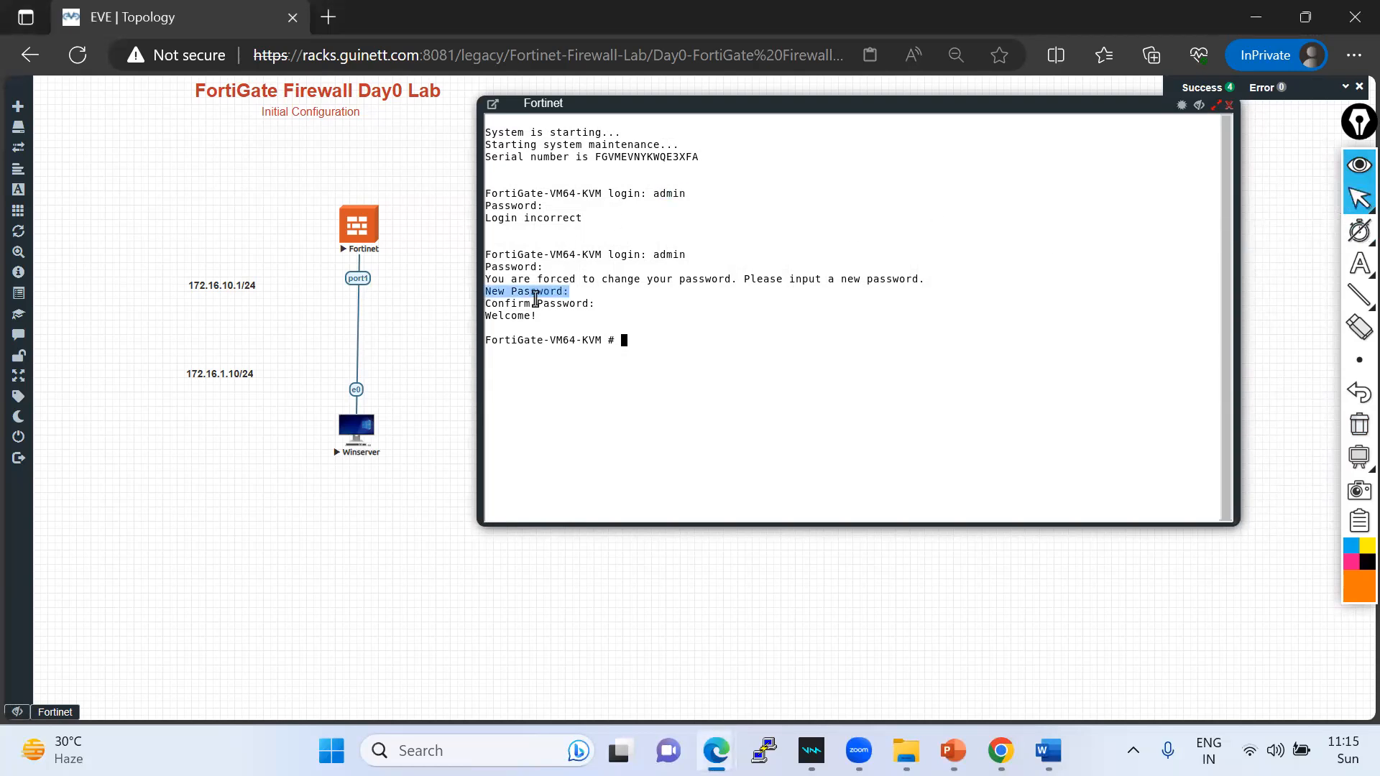
left_click_drag(488, 304, 596, 302)
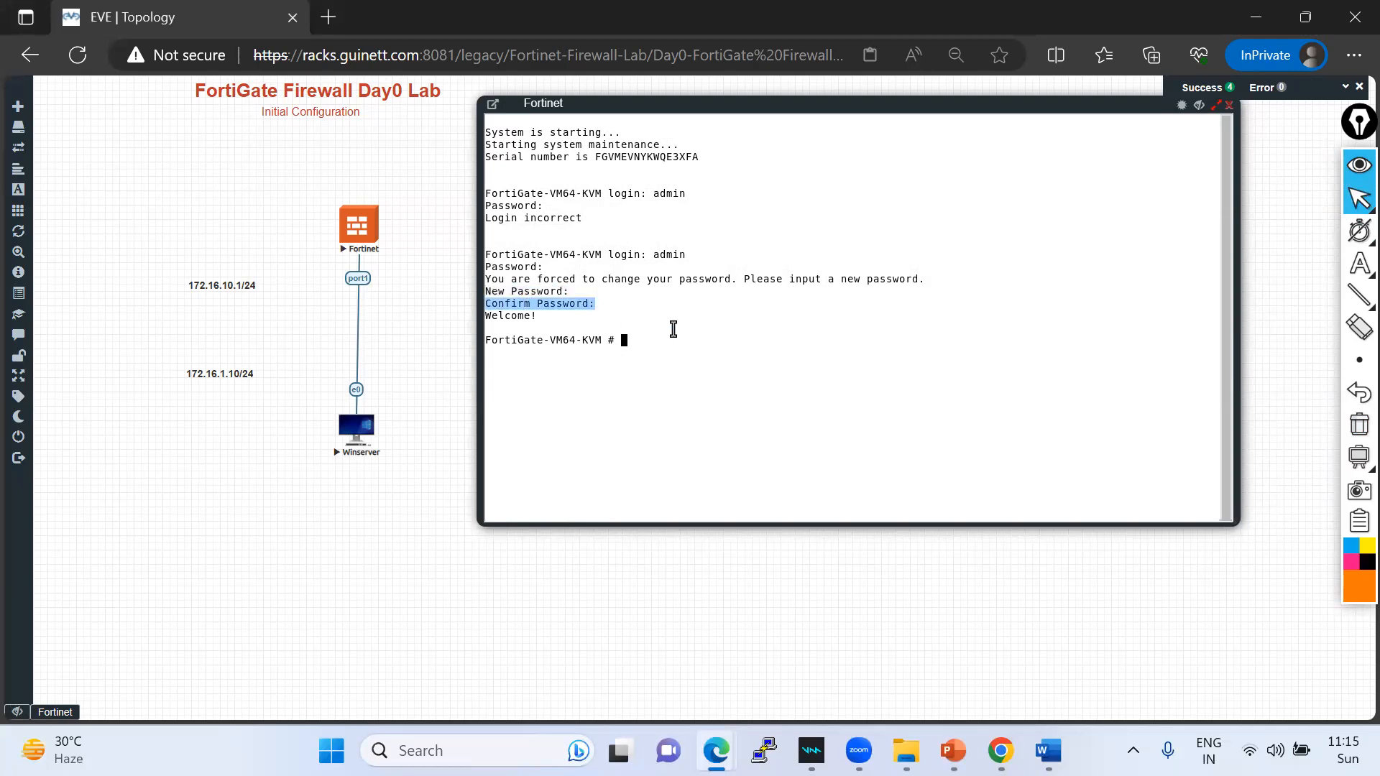
left_click(1357, 199)
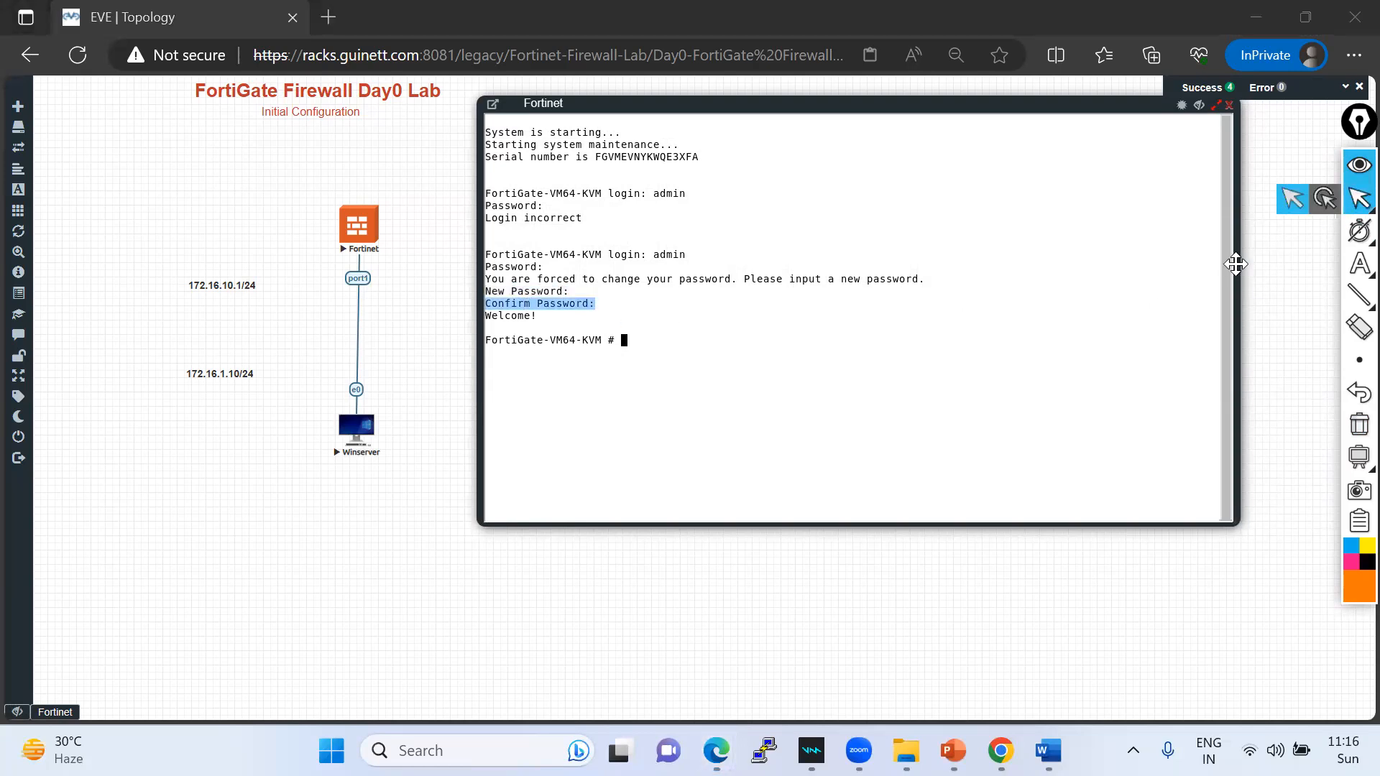
left_click_drag(1235, 264, 1290, 267)
mouse_move(1357, 226)
left_click(1194, 230)
left_click(745, 330)
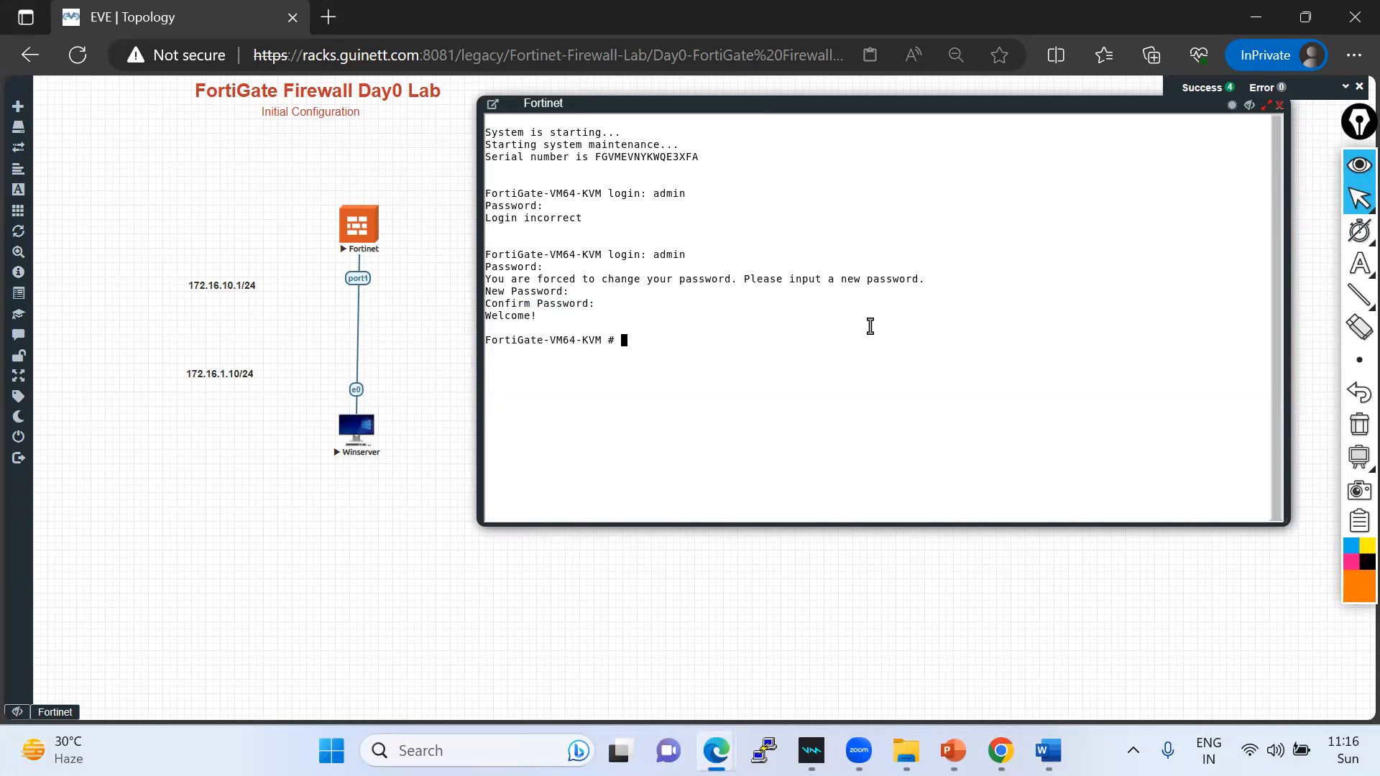
- Run end and exit, then log back in as admin with the new password
mouse_move(644, 108)
left_mouse_down()
mouse_move(633, 109)
mouse_move(643, 106)
left_mouse_up()
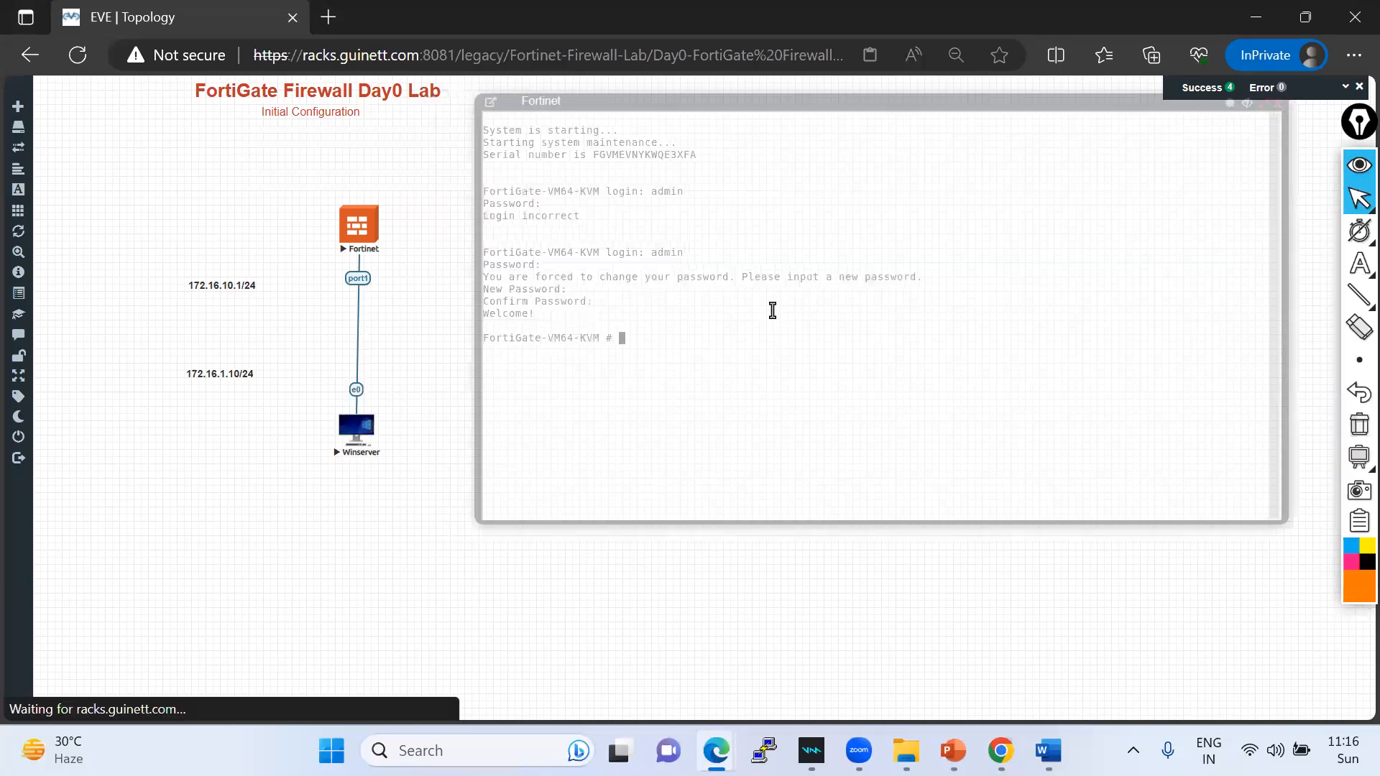
left_click(772, 311)
key("Return")
key("Return")
key("Return")
type("en")
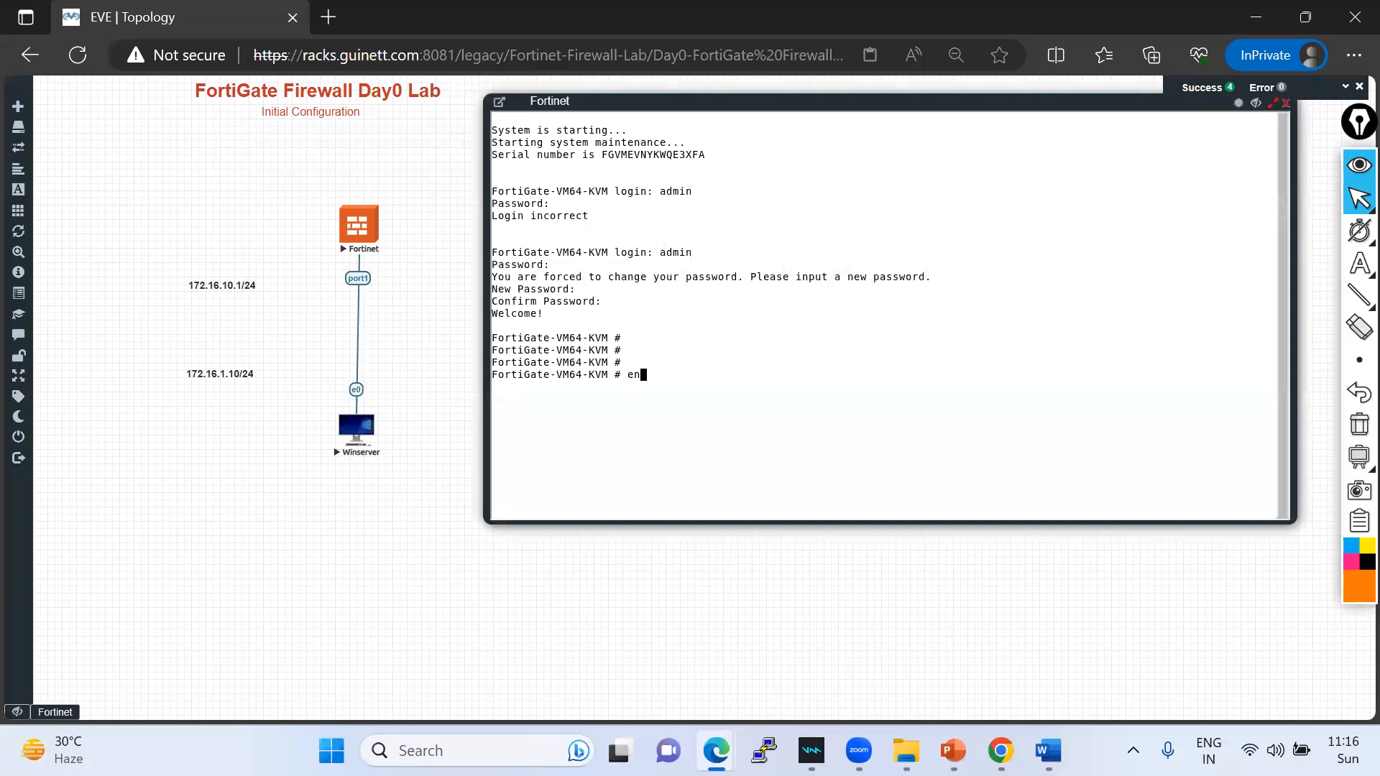
type("d")
key("Return")
type("exit")
key("Return")
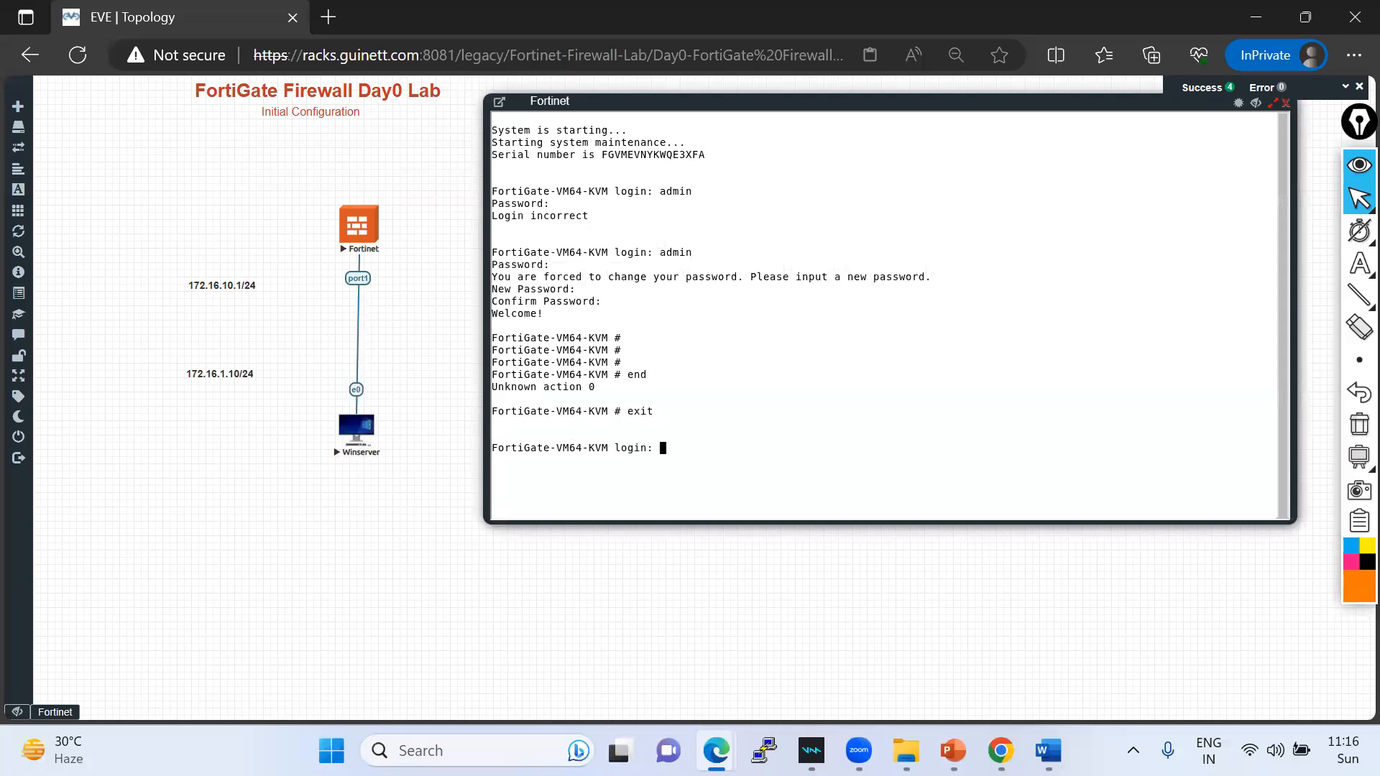
type("admin")
key("Return")
key("Return")
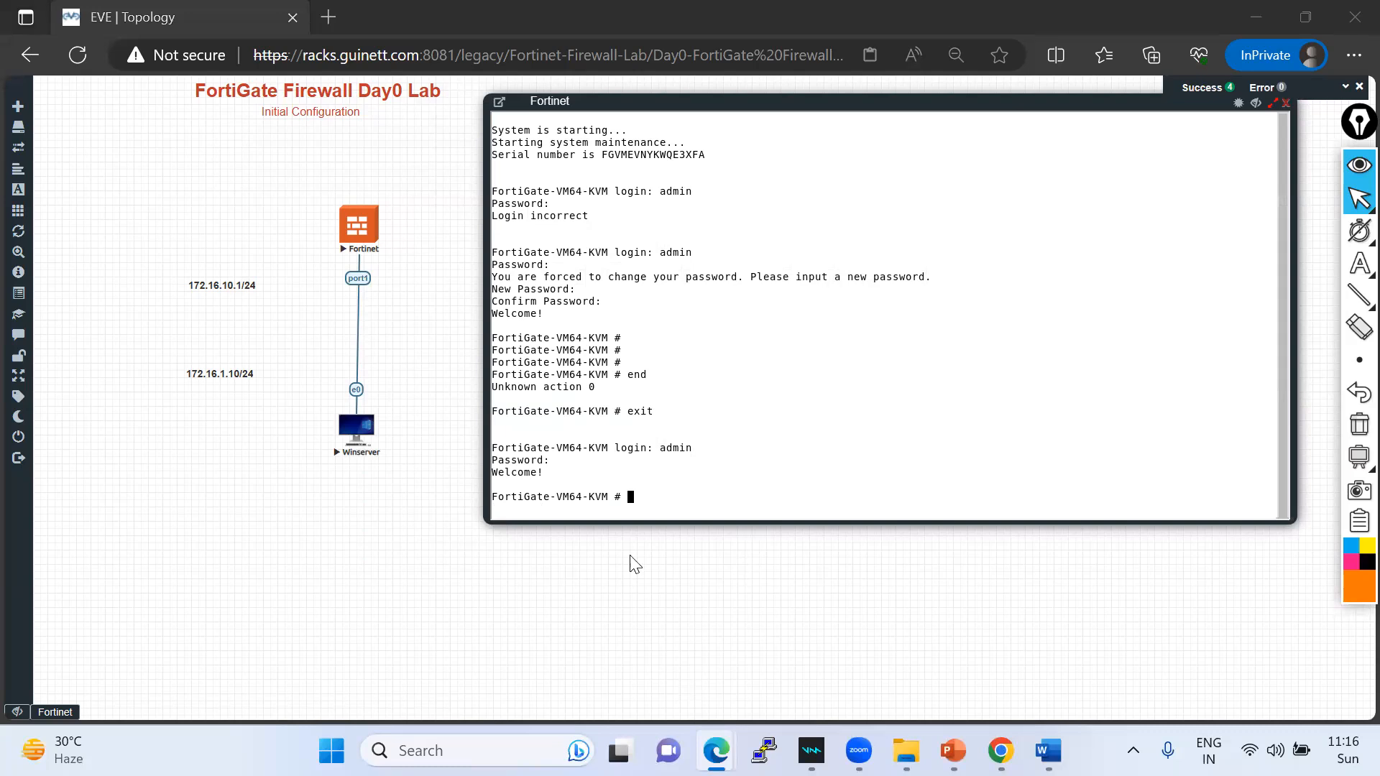
left_click(682, 480)
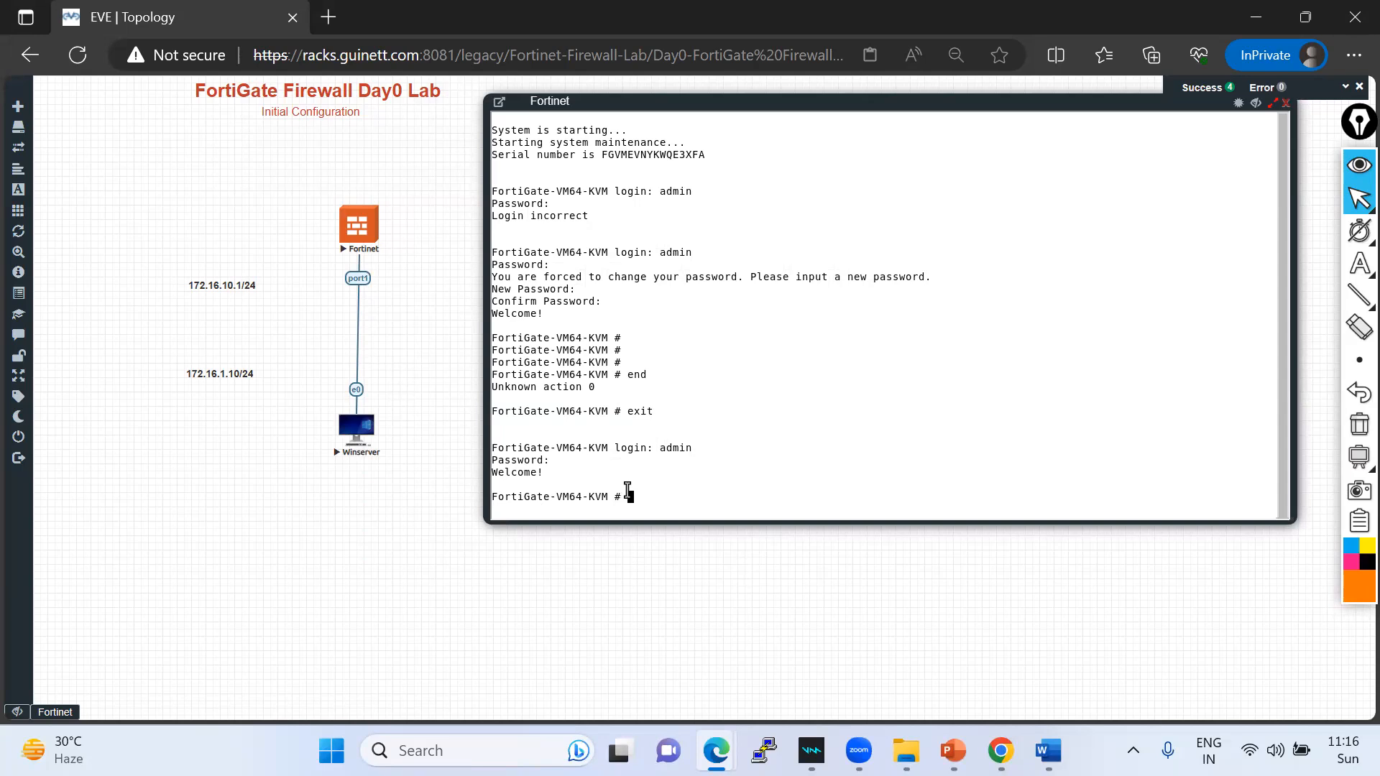
- Run show system interface and mark port1's dhcp 0.0.0.0 entry against static port2–port4
type("show su")
key("BackSpace")
type("ystem interface")
key("question")
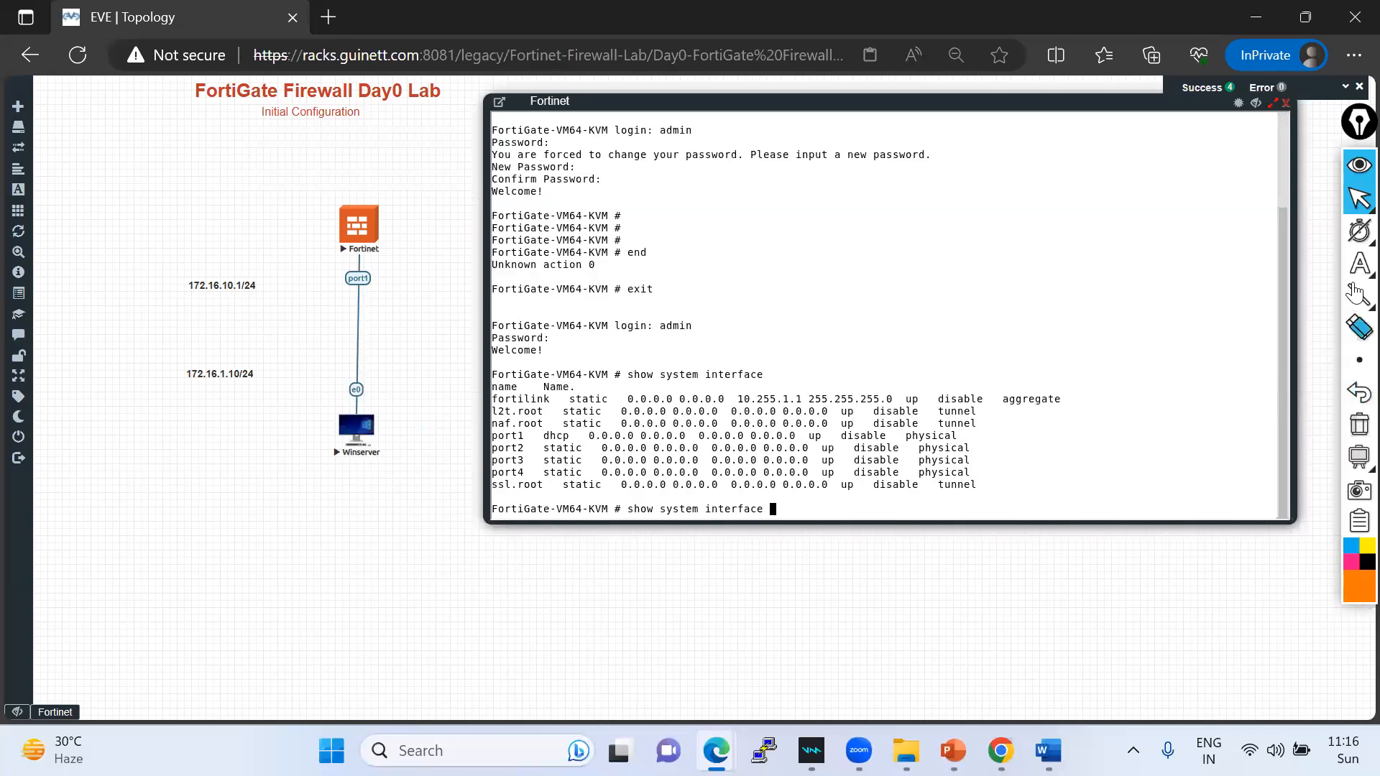
mouse_move(1359, 264)
left_click(1269, 268)
mouse_move(523, 436)
left_mouse_down()
mouse_move(541, 437)
mouse_move(543, 474)
mouse_move(540, 437)
mouse_move(574, 432)
mouse_move(546, 434)
left_mouse_up()
left_click(533, 473)
mouse_move(567, 440)
left_mouse_down()
mouse_move(693, 449)
mouse_move(622, 430)
mouse_move(581, 431)
mouse_move(585, 442)
left_mouse_up()
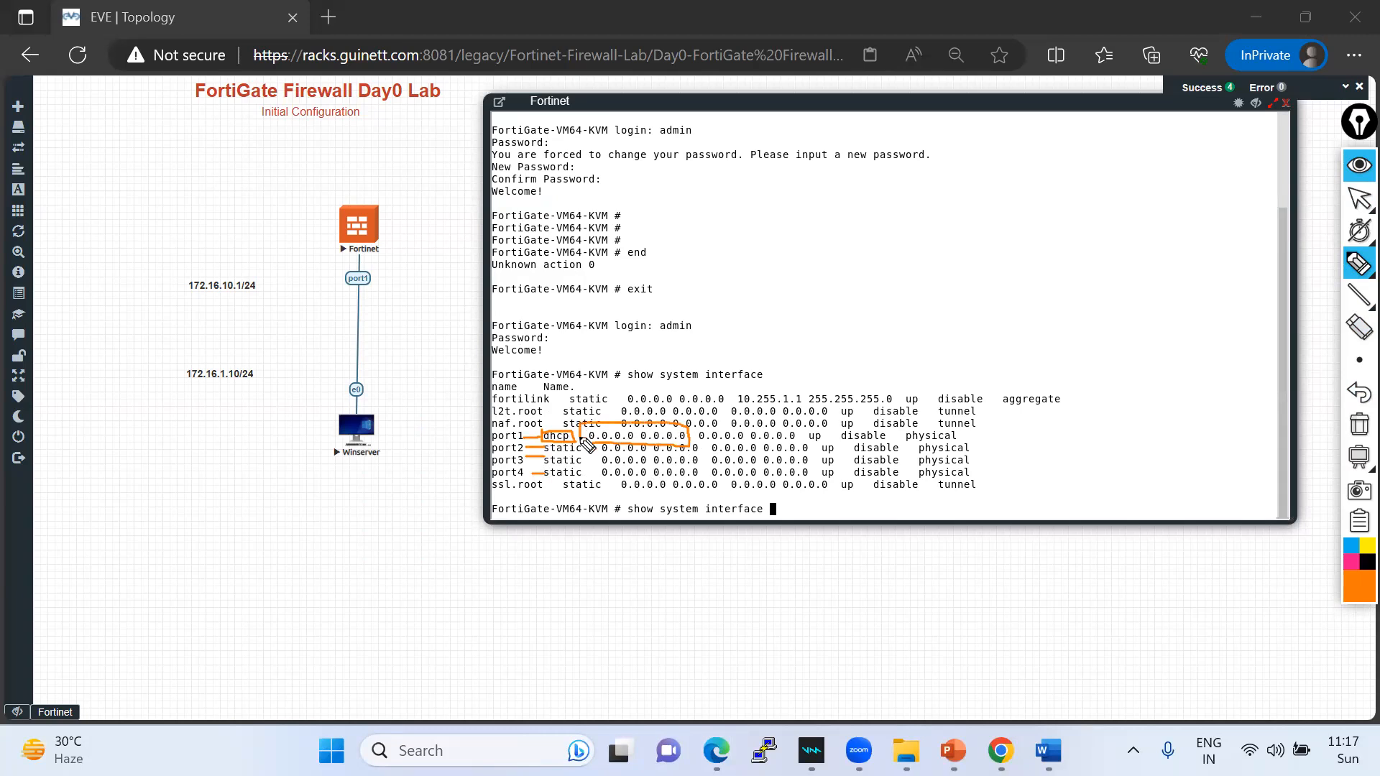
- Clear the pen markings and place 172.16.10.1/24 beside port1 and 172.16.1.10/24 beside e0
left_click(1359, 425)
left_click(1357, 202)
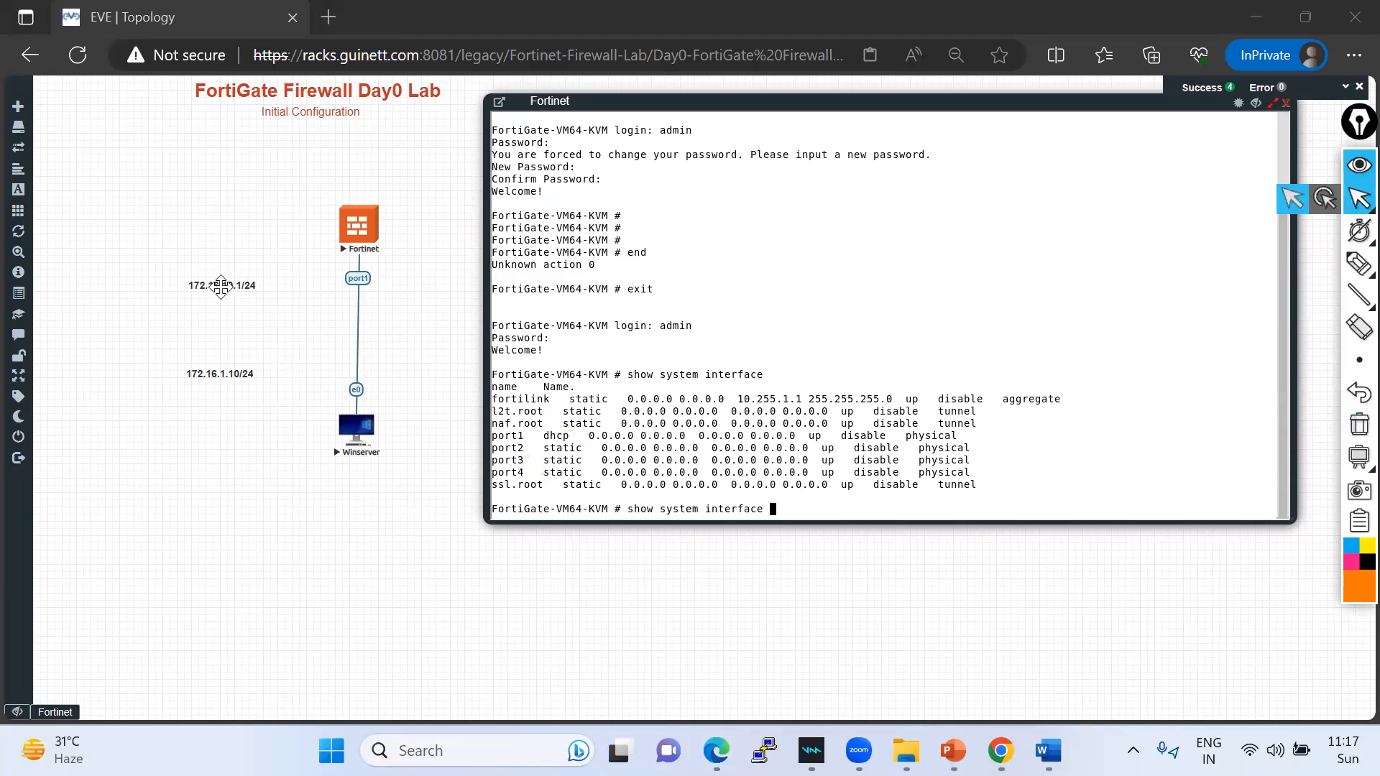
left_click_drag(265, 283, 330, 280)
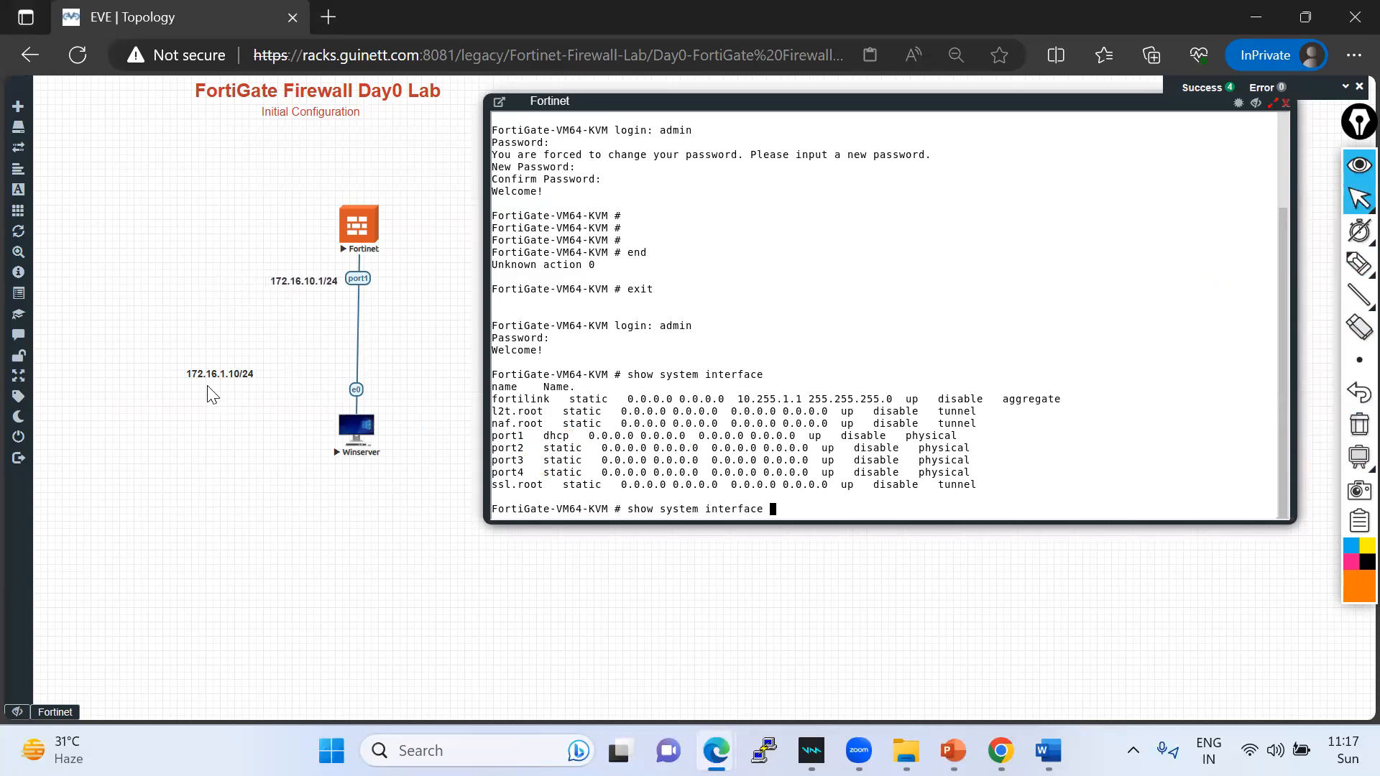
left_click_drag(231, 382, 311, 406)
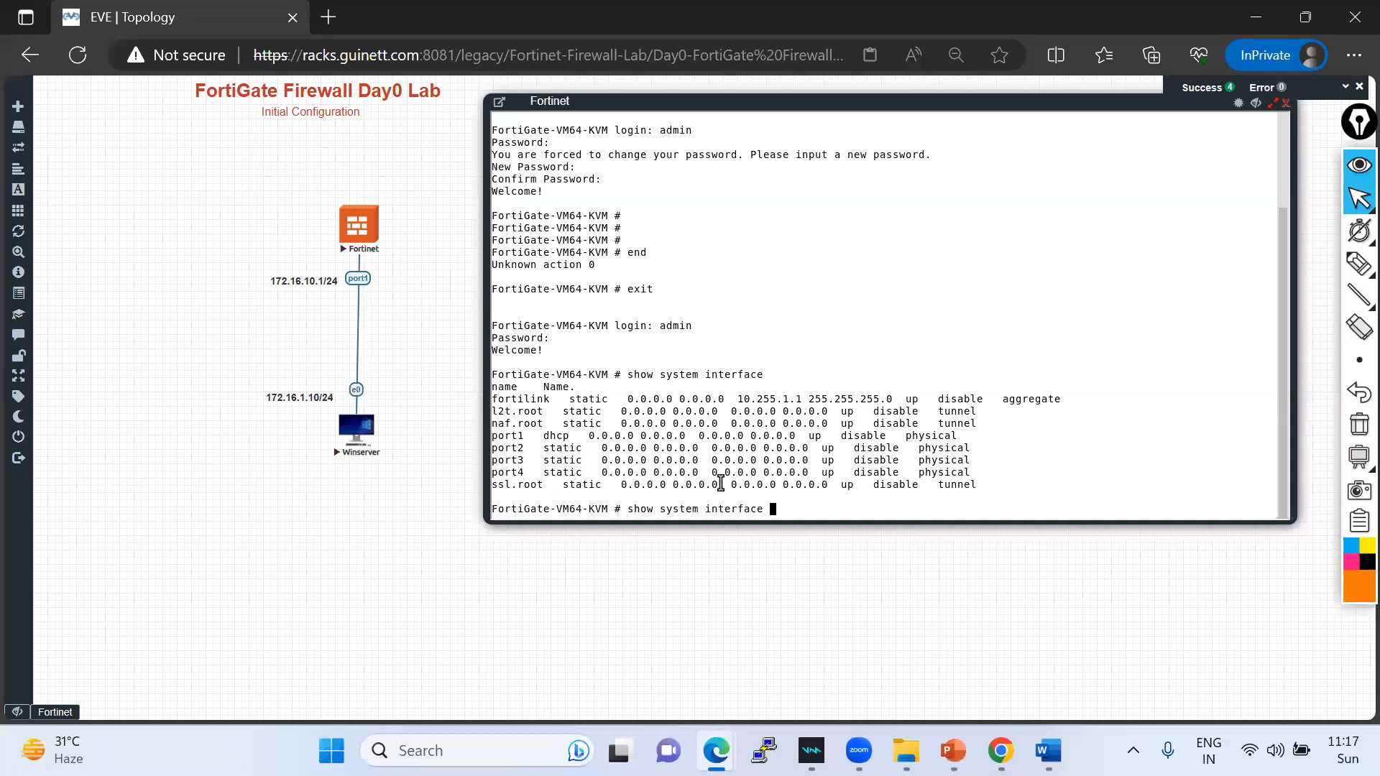
left_click(1355, 209)
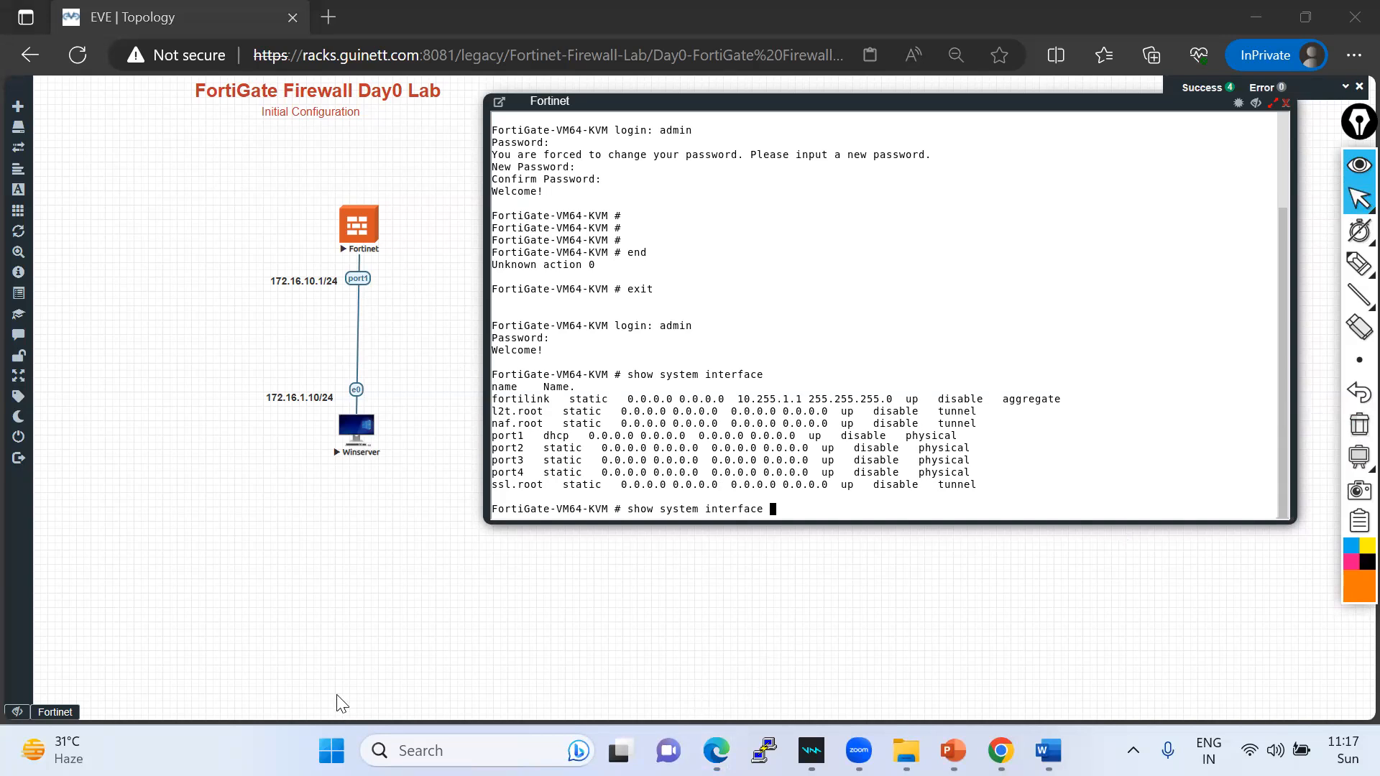
- Enter config system interface and edit port1
left_click(753, 503)
key("BackSpace")
key("BackSpace")
key("BackSpace")
key("BackSpace")
key("BackSpace")
key("BackSpace")
key("BackSpace")
key("BackSpace")
key("BackSpace")
key("BackSpace")
key("BackSpace")
key("BackSpace")
key("BackSpace")
key("BackSpace")
key("BackSpace")
key("BackSpace")
key("BackSpace")
key("BackSpace")
key("BackSpace")
key("BackSpace")
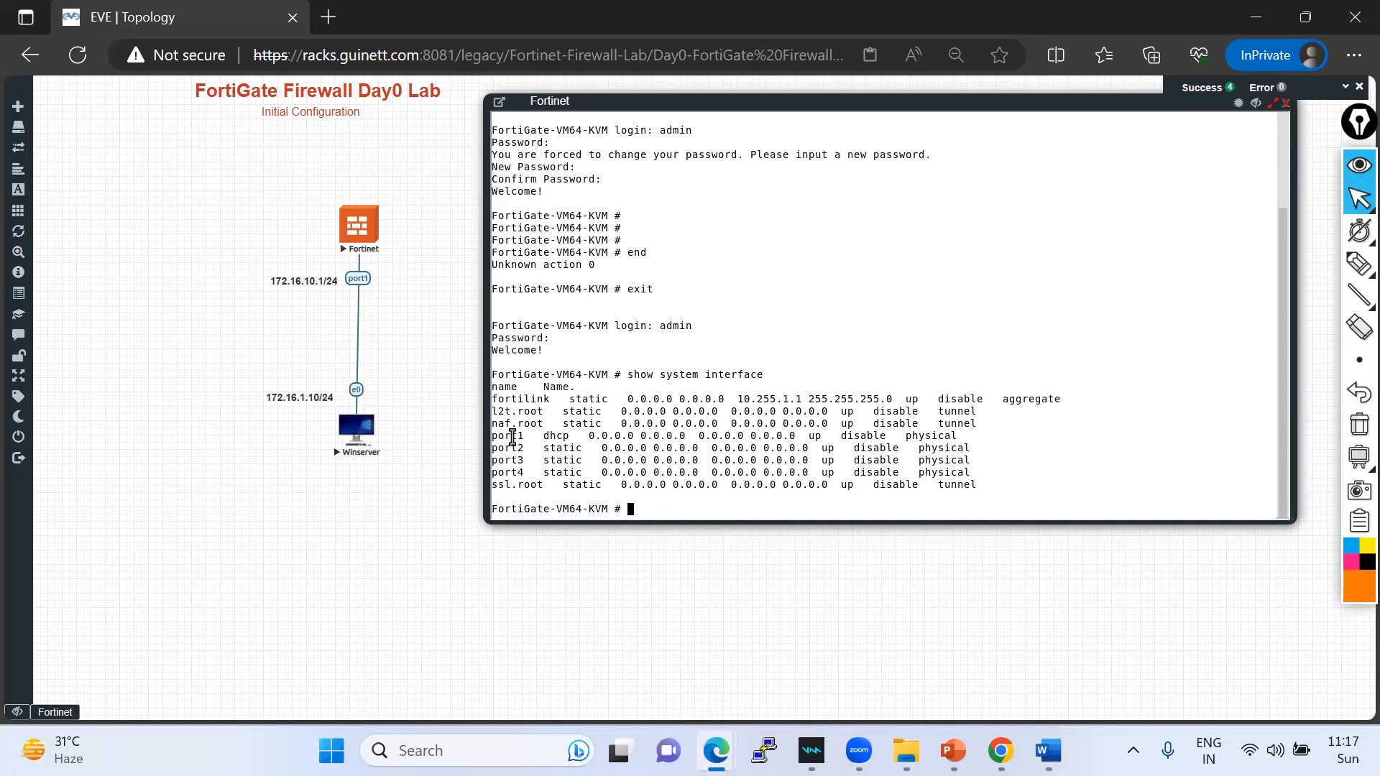
type("conf")
key("BackSpace")
type("ig")
key("Return")
key("Up")
type("system interface")
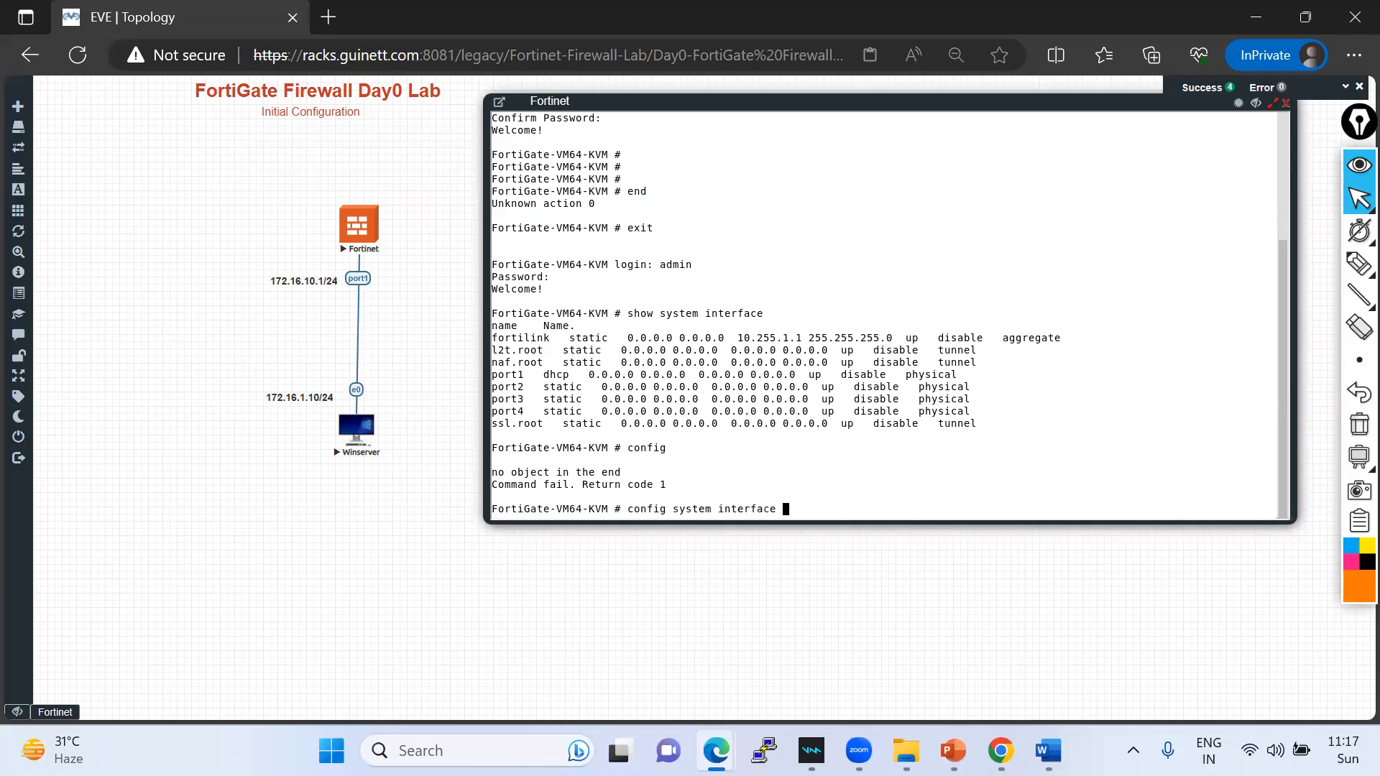
key("Return")
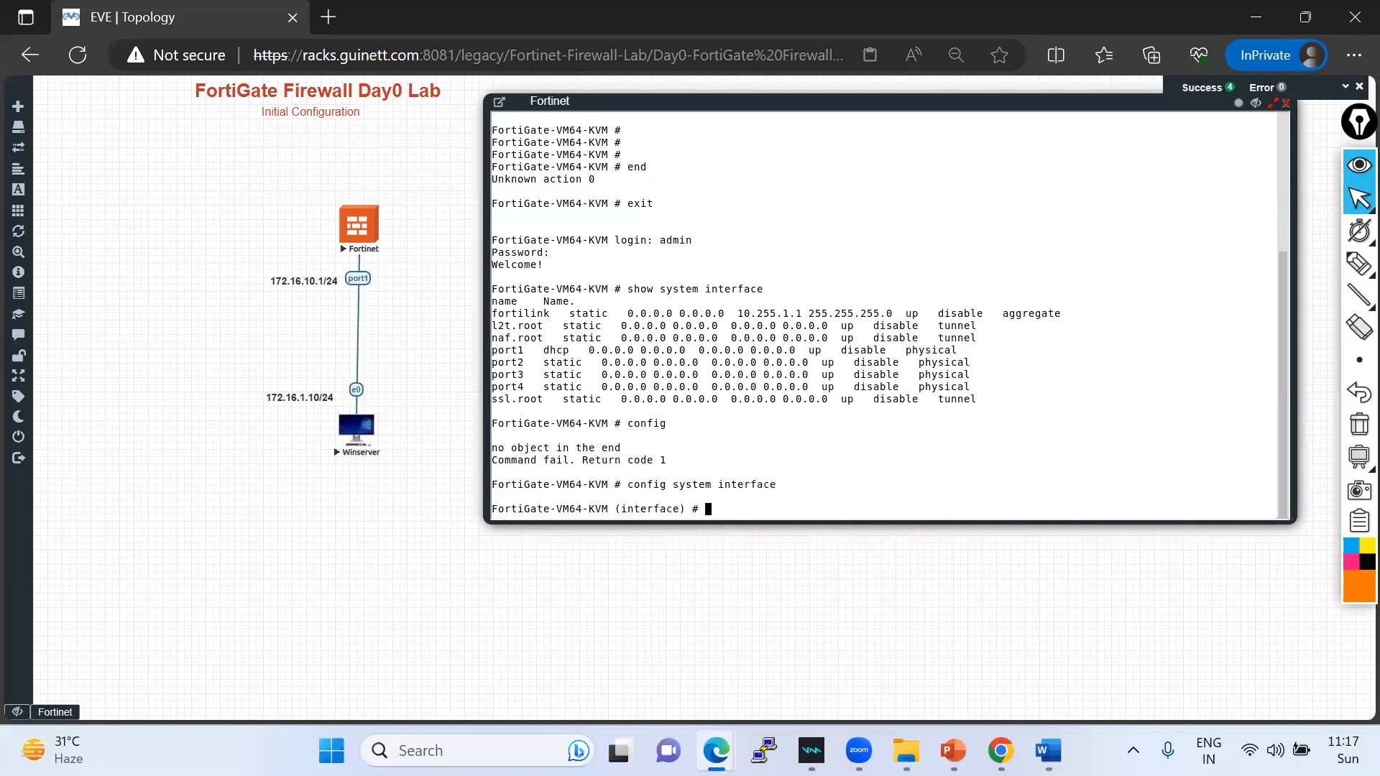
type("edit port1")
key("Return")
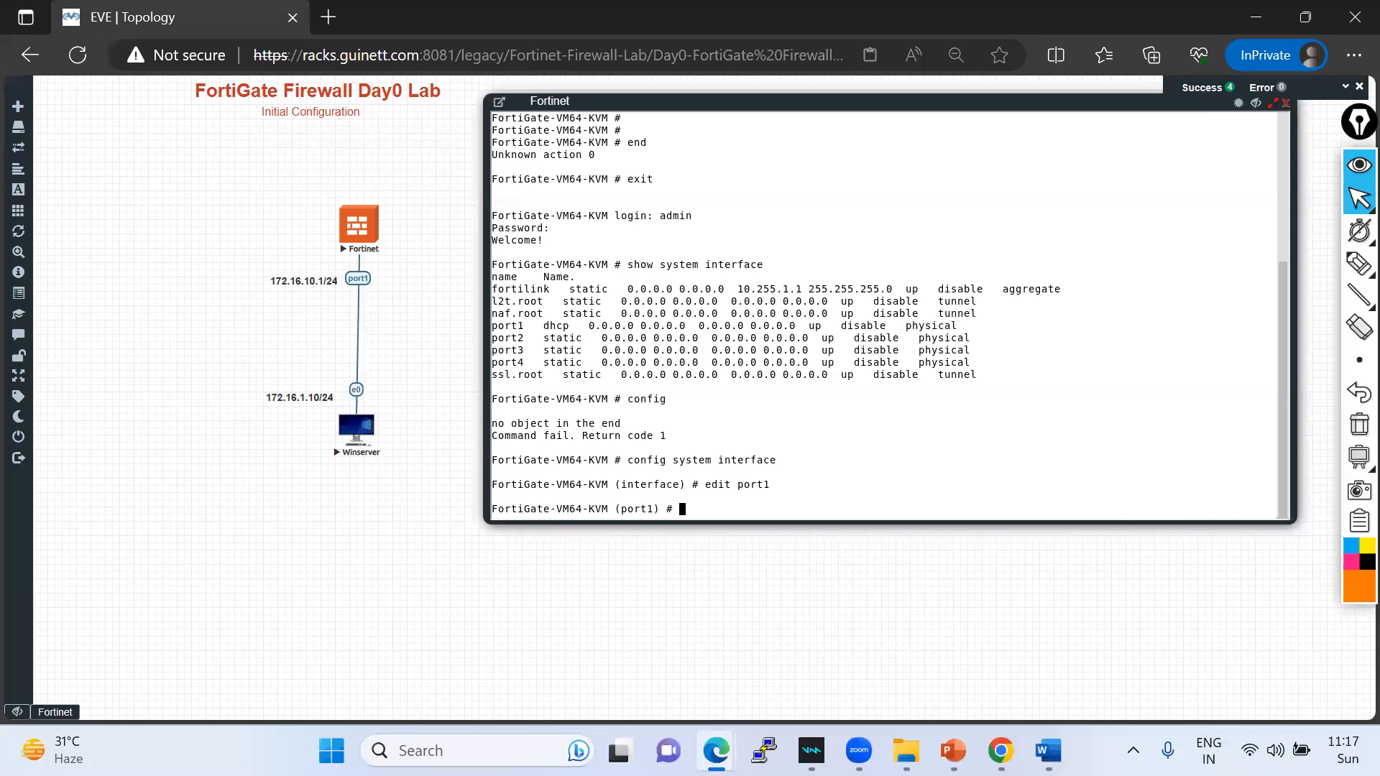
- Try set ip 172.16.10.1 255.255.255.0 and mark the 'Can't change dynamic IP' refusal and port1's dhcp mode
type("set ip 172.16.10.1 255.255.255.0")
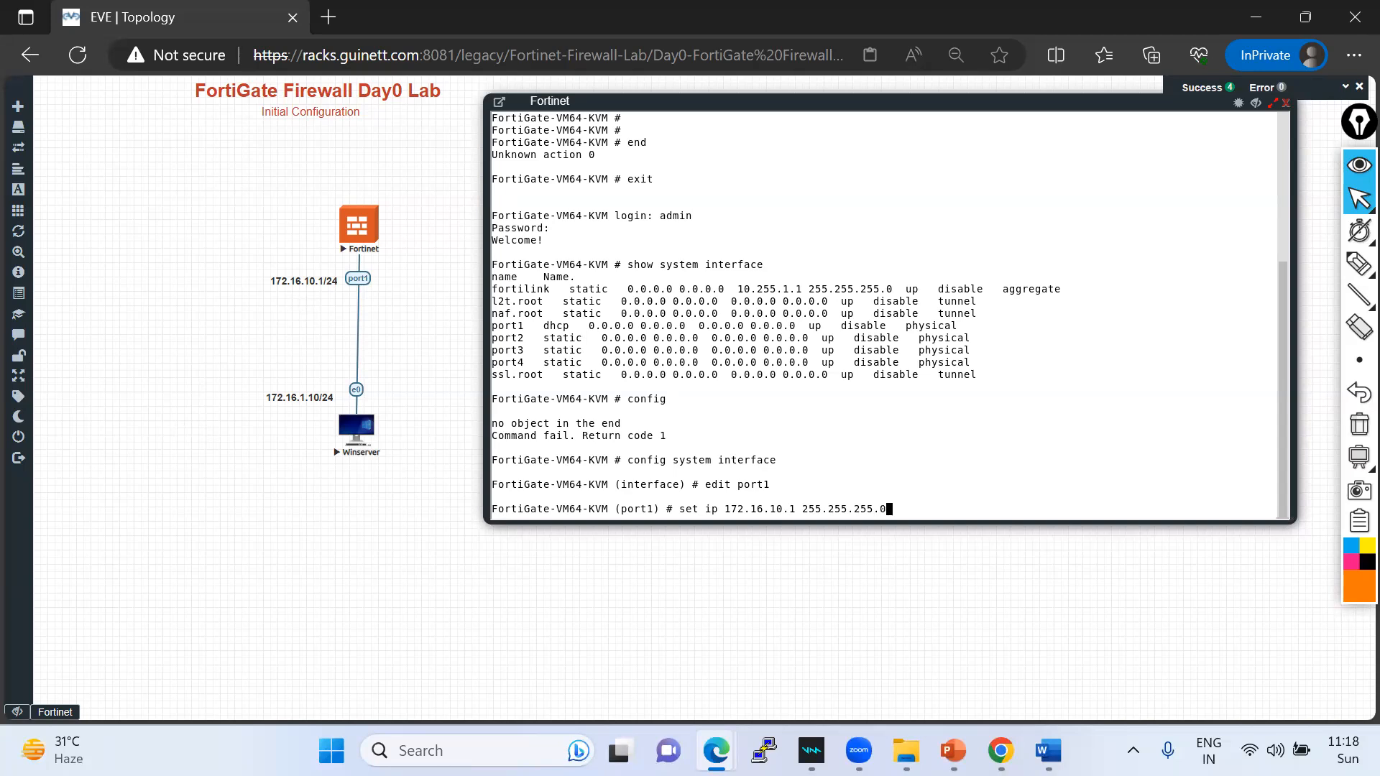
key("Return")
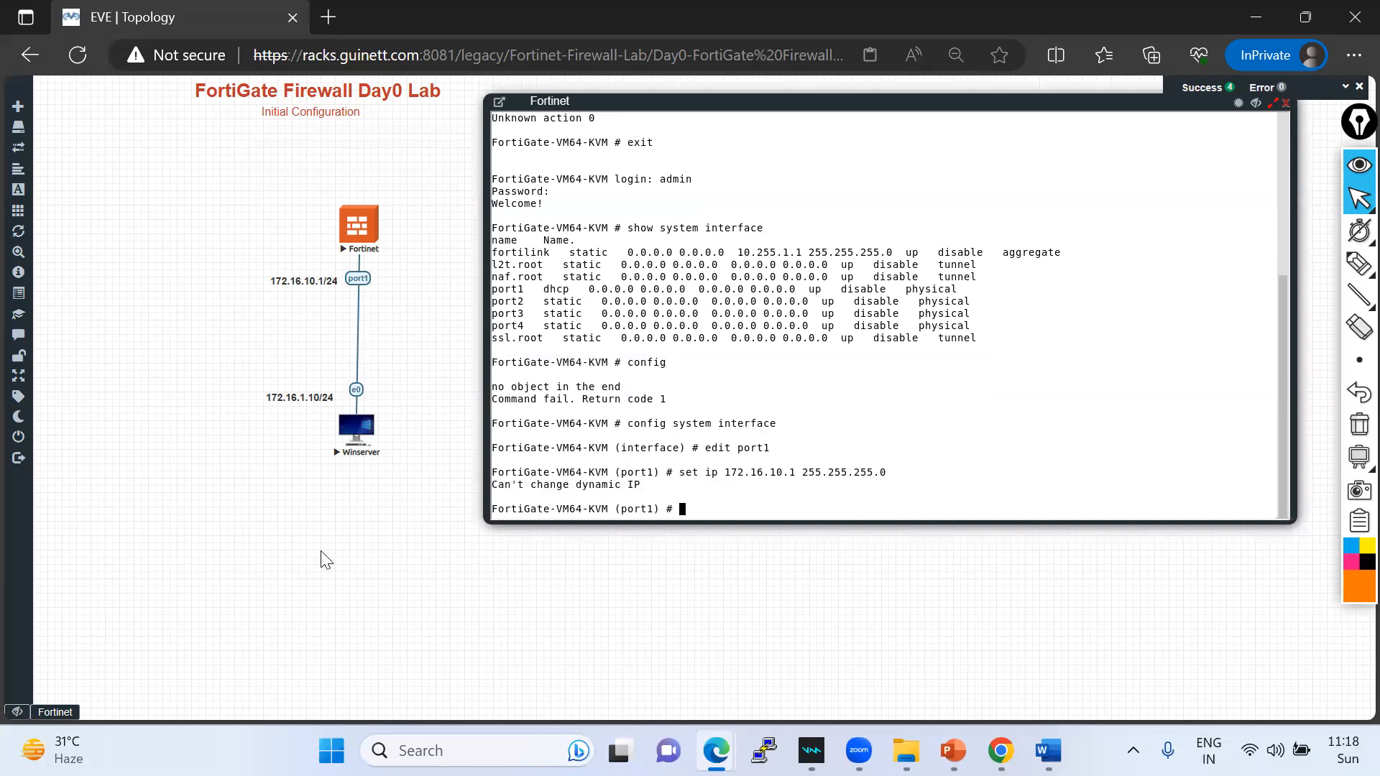
left_click_drag(499, 486, 640, 486)
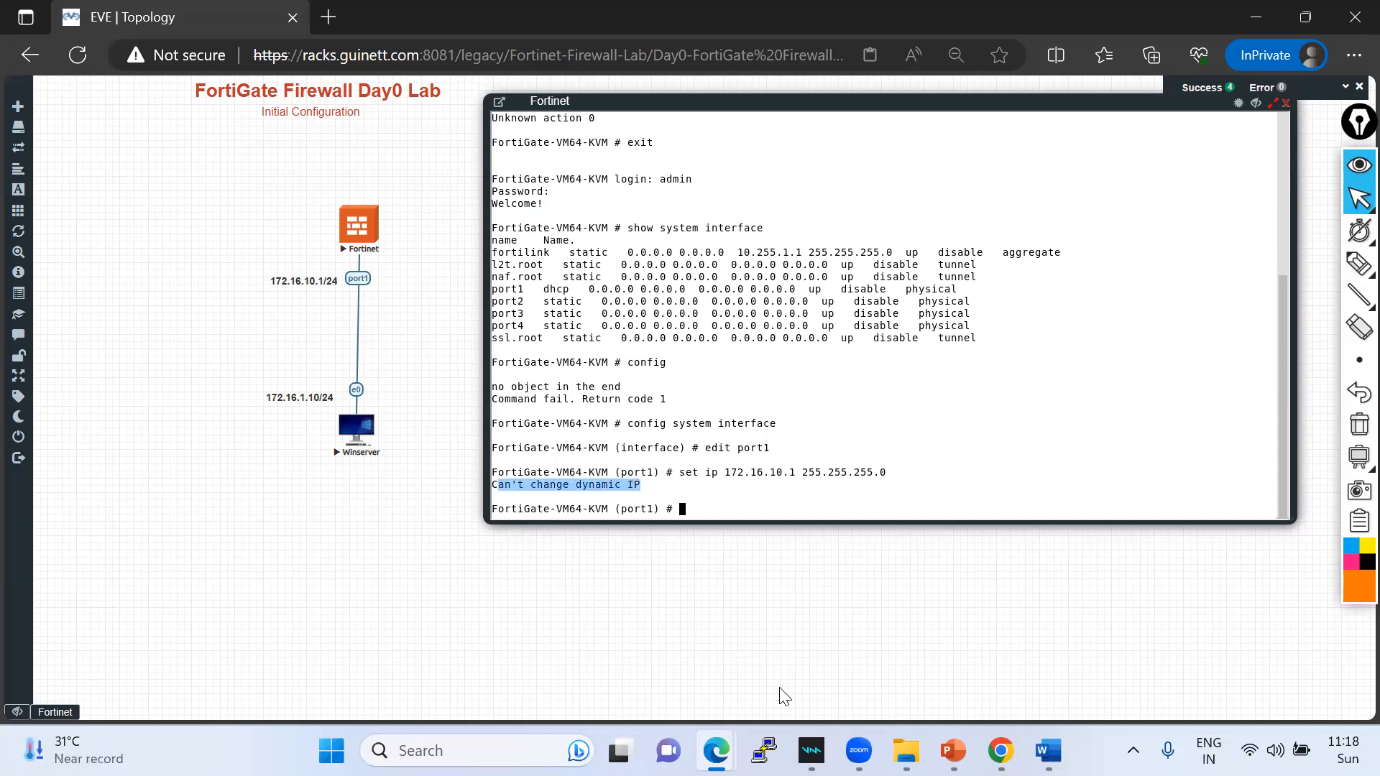
key("alt+Tab")
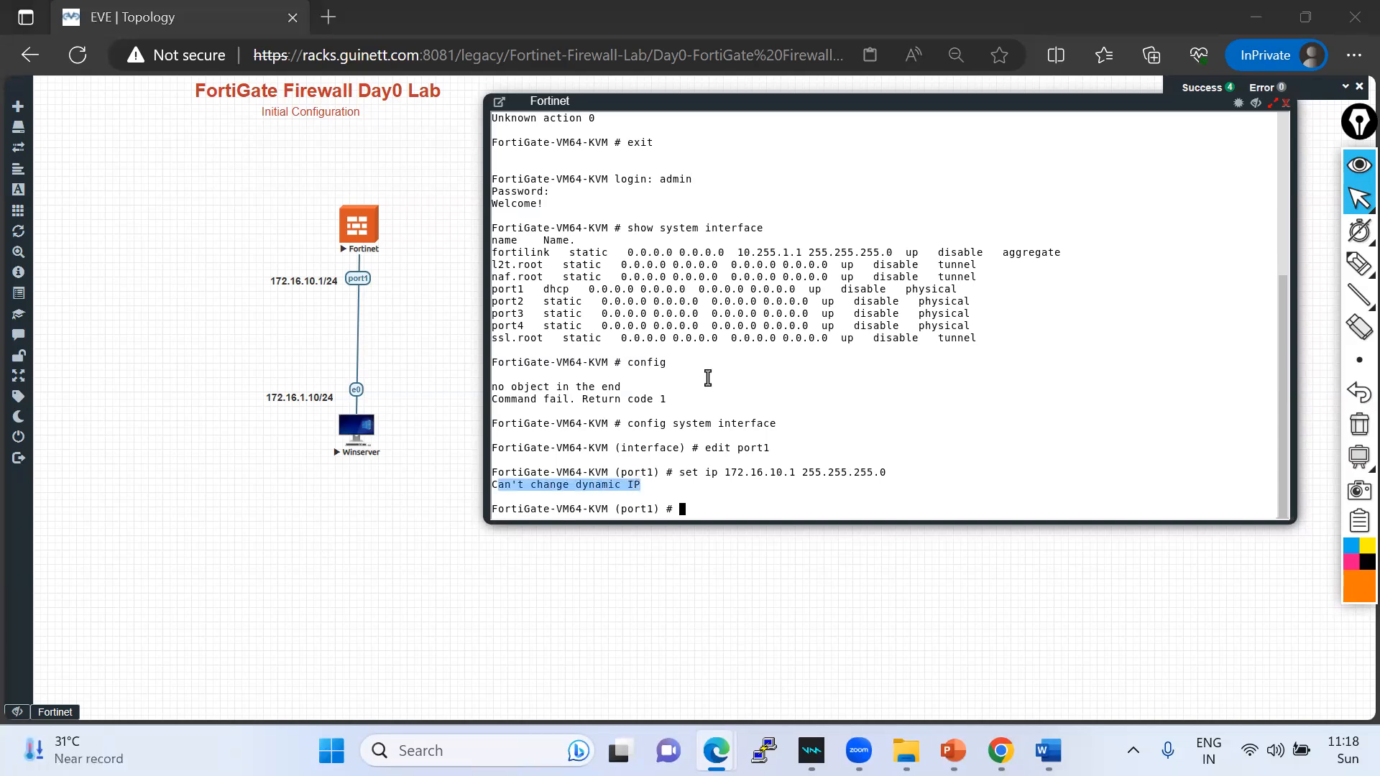
left_click(1359, 263)
left_click_drag(678, 486, 897, 479)
mouse_move(544, 296)
left_mouse_down()
mouse_move(586, 279)
mouse_move(541, 279)
mouse_move(541, 295)
left_mouse_up()
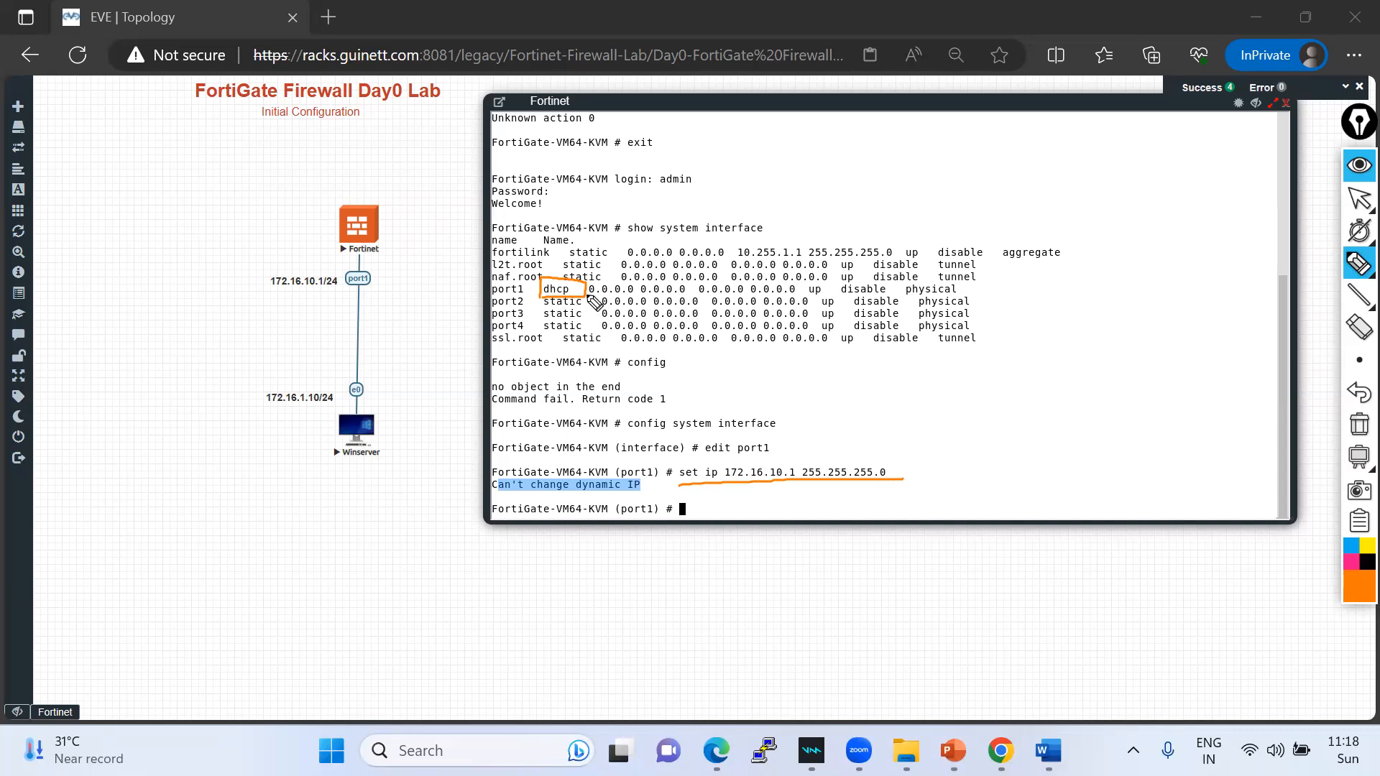
left_click_drag(537, 274, 537, 298)
- Clear the annotations and type exit to leave port1's editing context
left_click(1356, 424)
left_click(1359, 197)
left_click(834, 489)
type("exit")
key("Return")
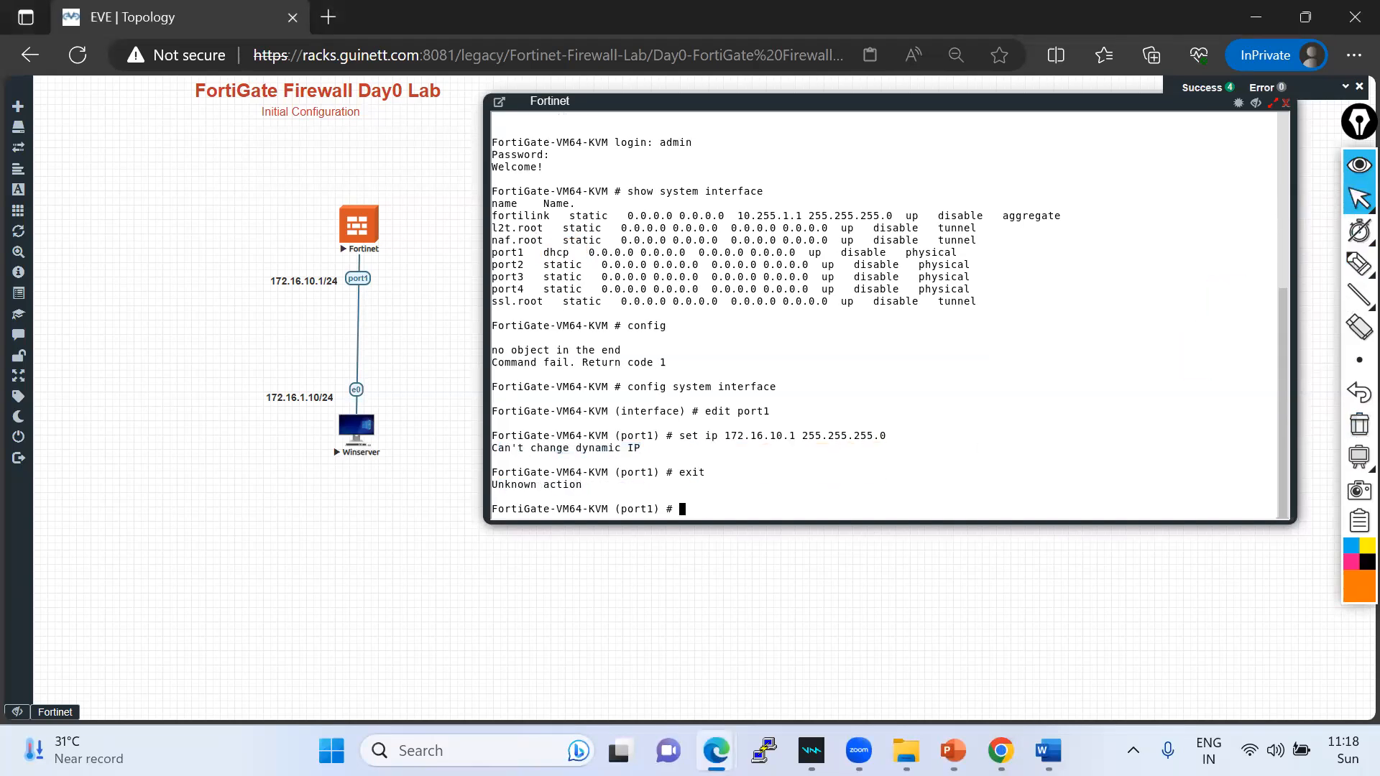
- Return to the main prompt and open port1 for editing under config system interface
type("end")
key("Return")
key("Return")
key("Return")
key("Return")
key("Return")
type("co")
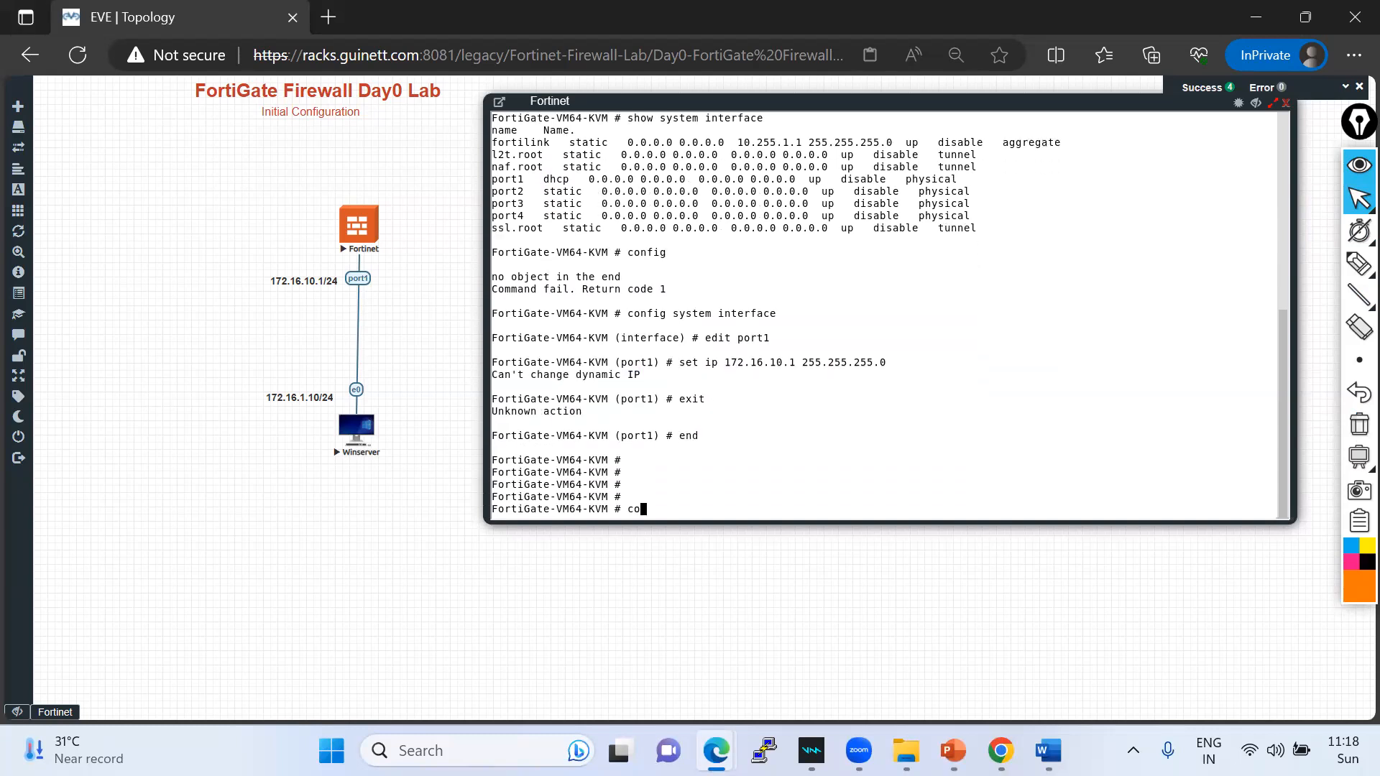
type("nfig system interface")
key("Return")
type("port")
key("BackSpace")
key("BackSpace")
key("BackSpace")
key("BackSpace")
type("edit port1")
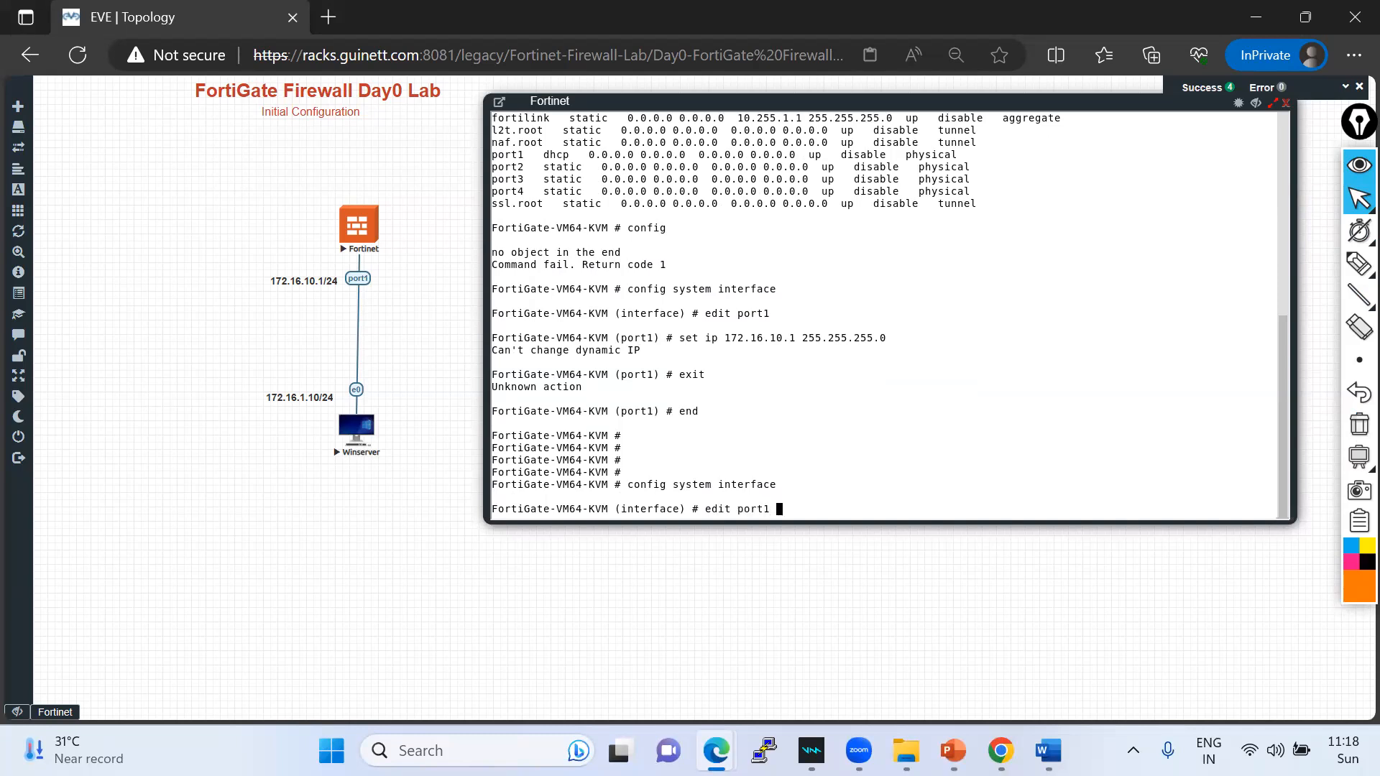
key("Return")
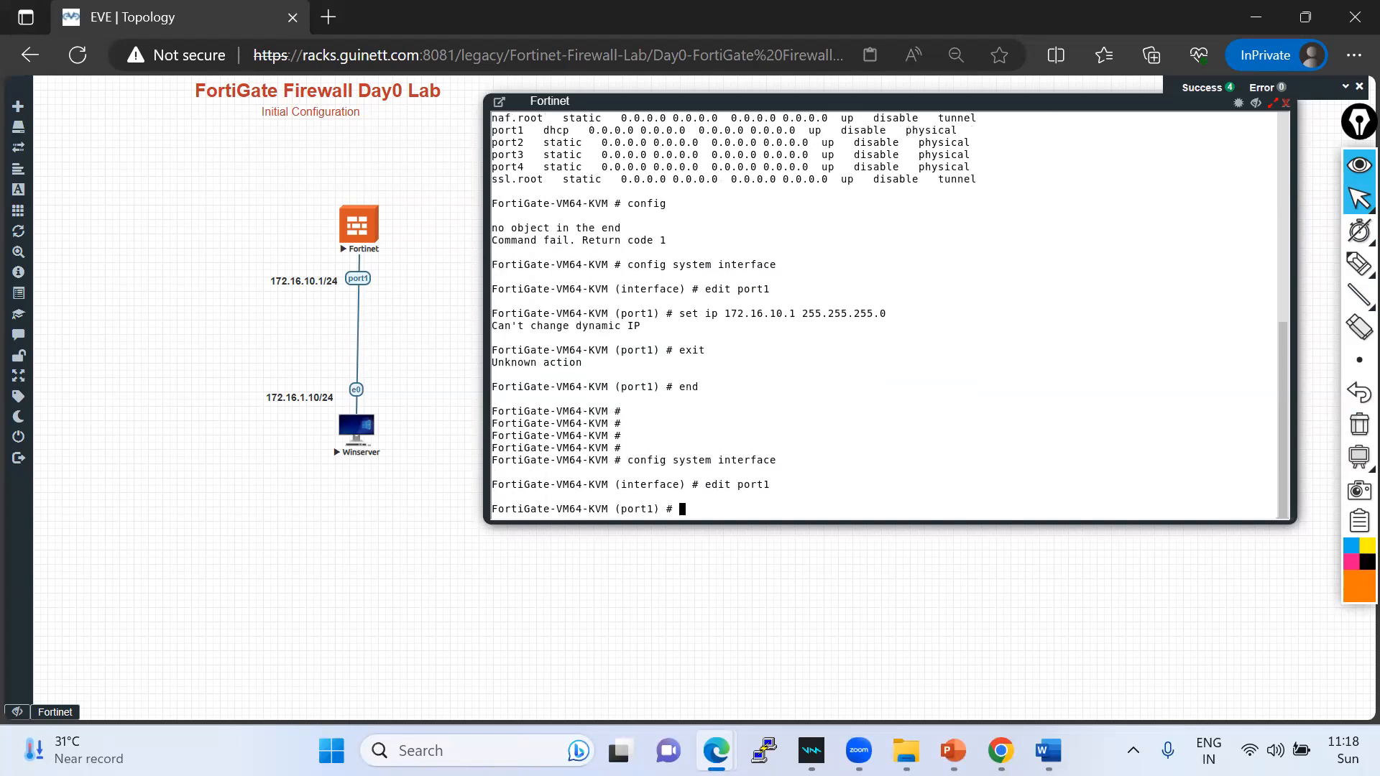
- Change port1's addressing mode from DHCP to static and commit it with end
type("set mode")
key("question")
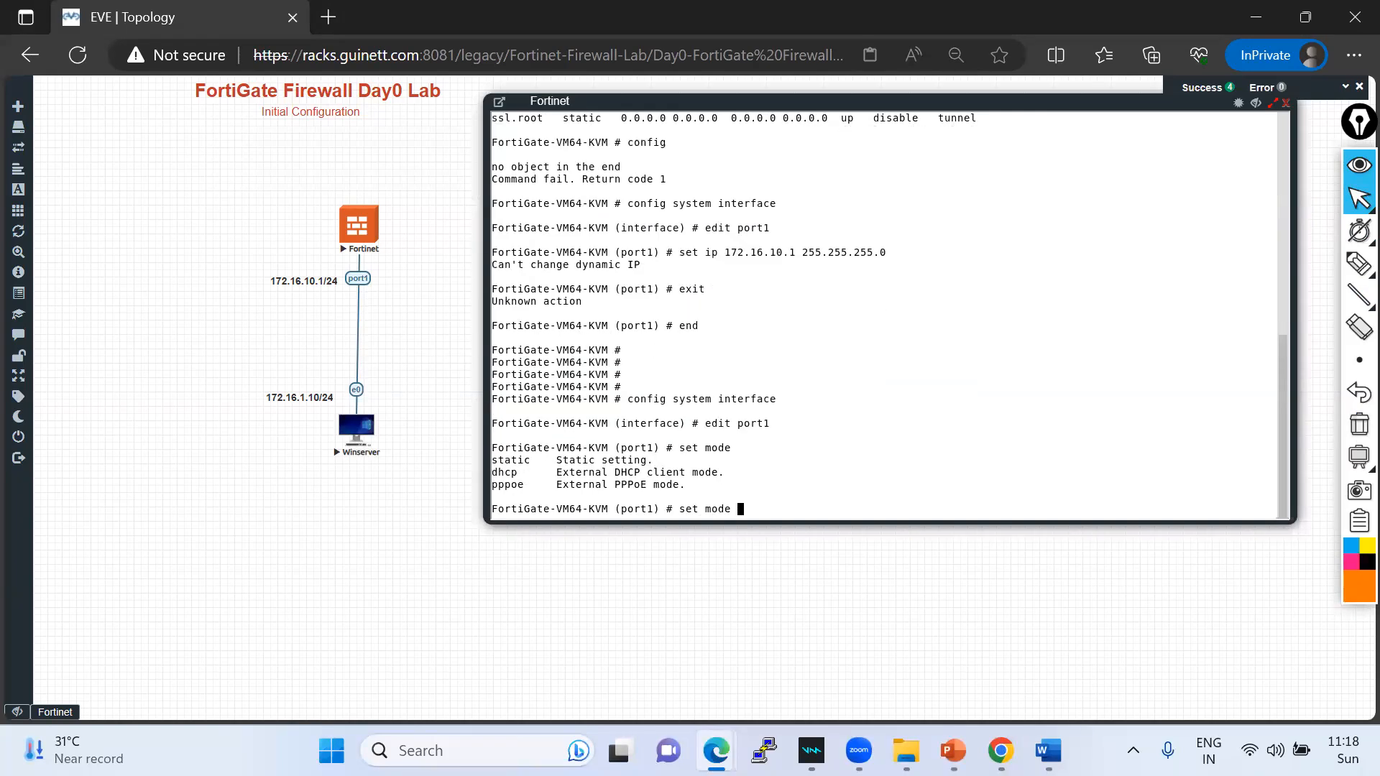
type("stttic")
key("Return")
type("end")
key("Return")
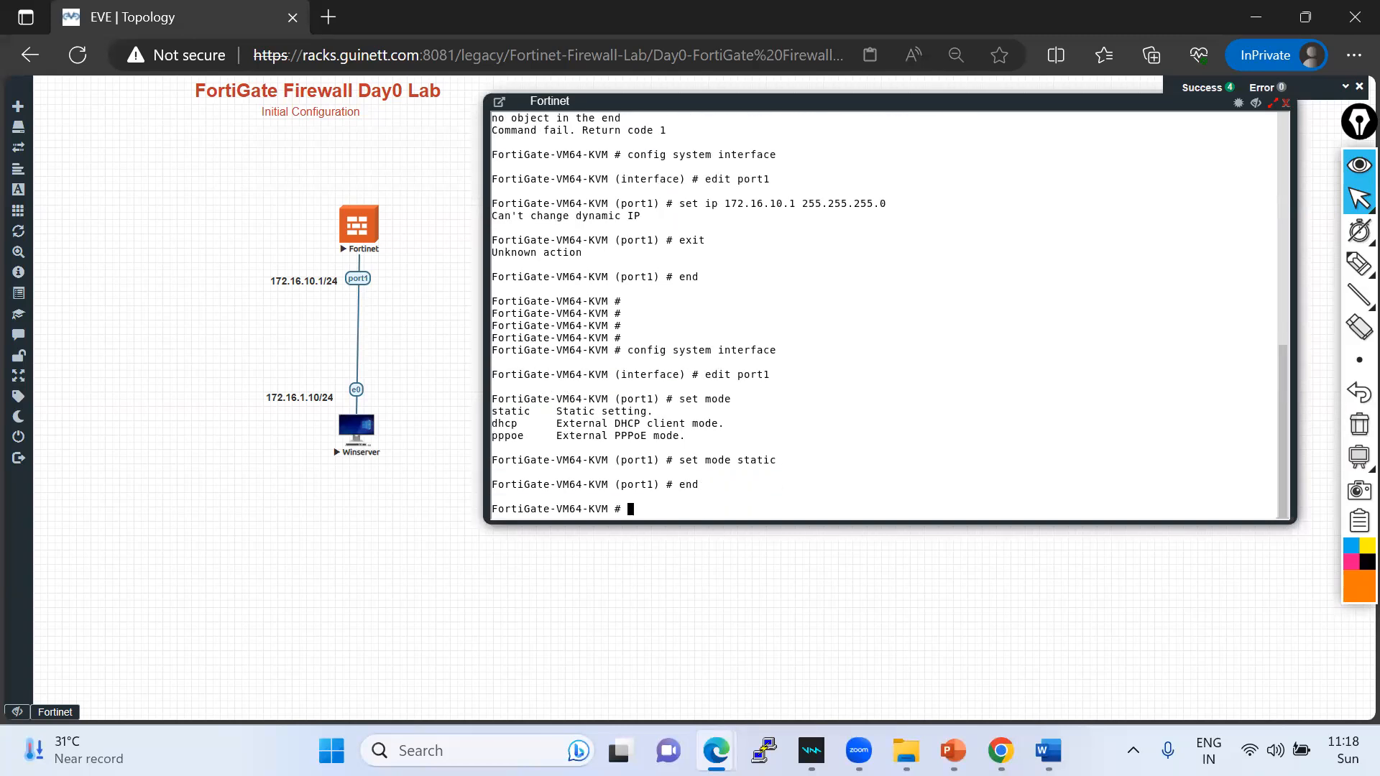
key("Return")
key("Return")
key("Return")
type("show")
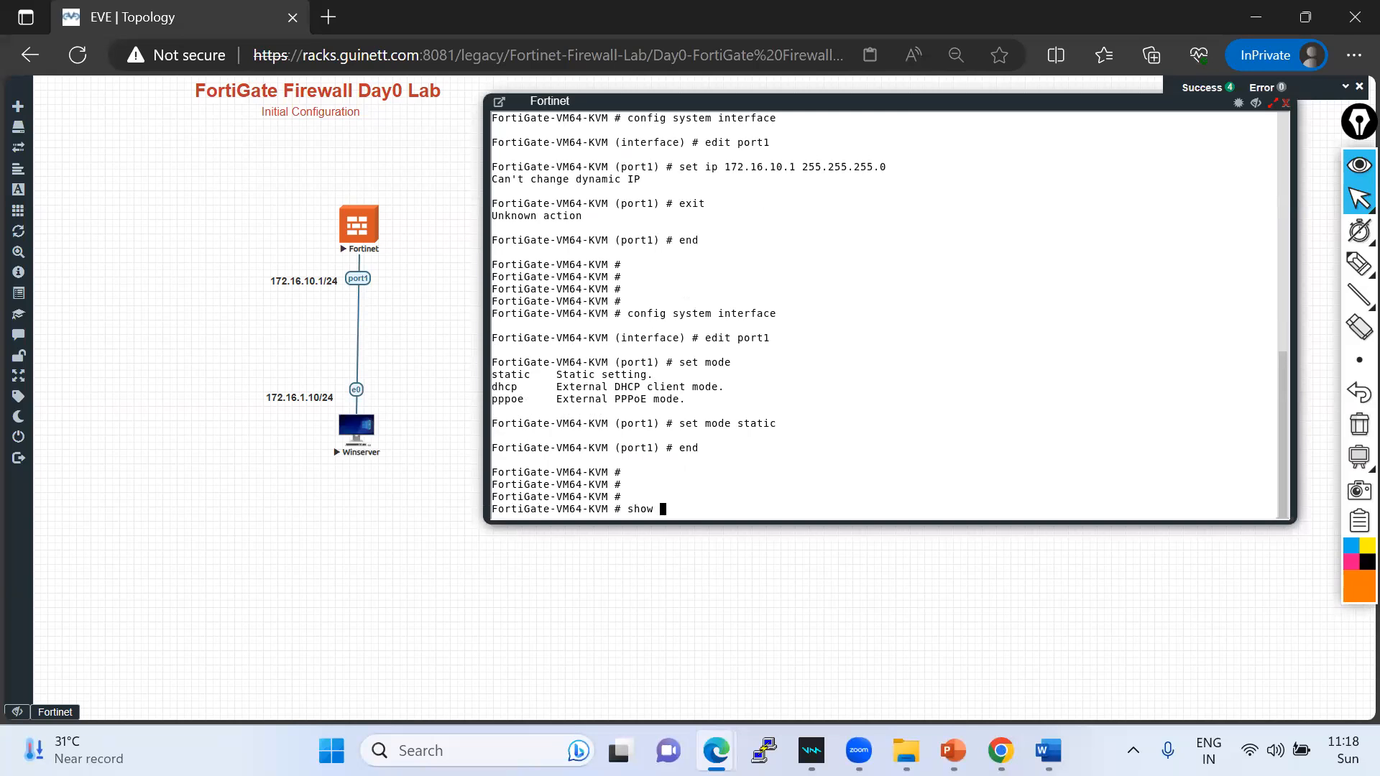
type(" system interface")
- List all interfaces and highlight port1's new static mode with an on-screen annotation
key("question")
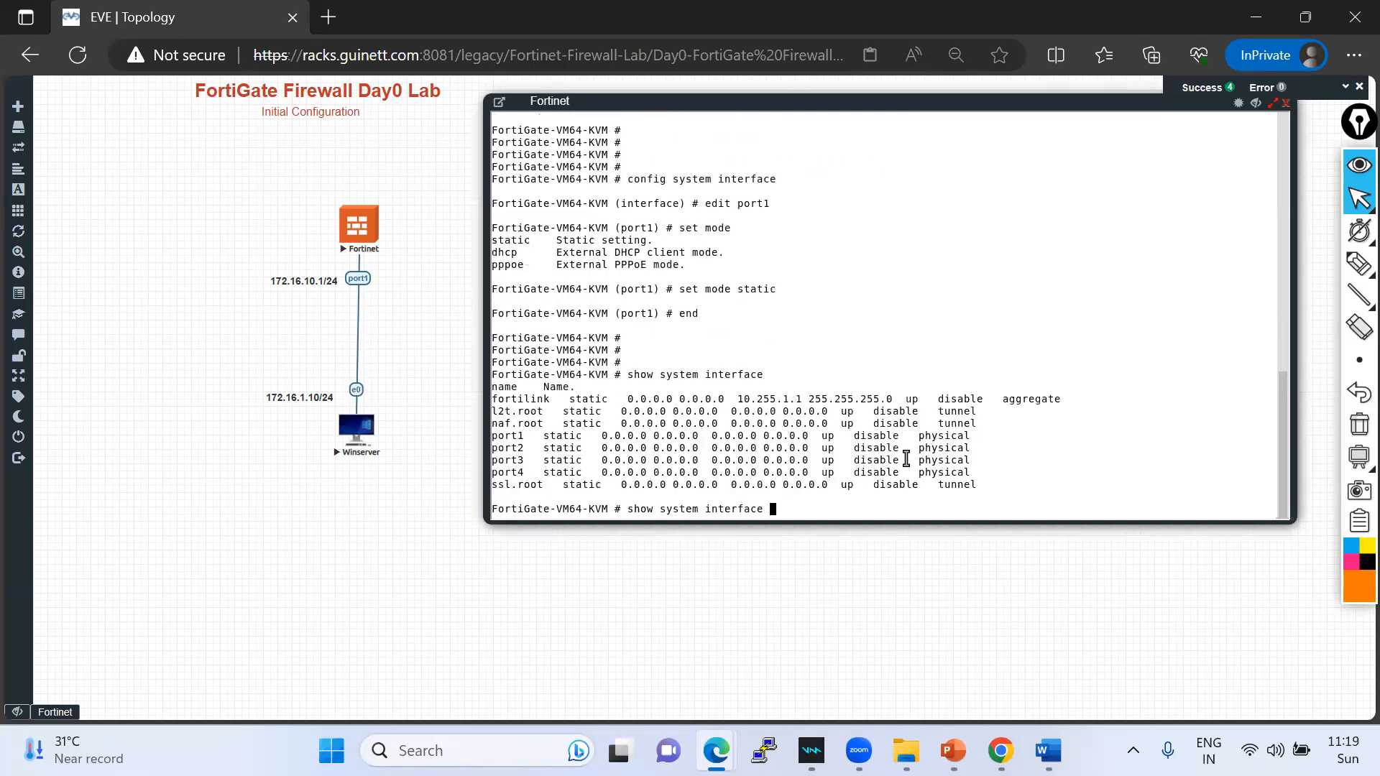
left_click(1359, 263)
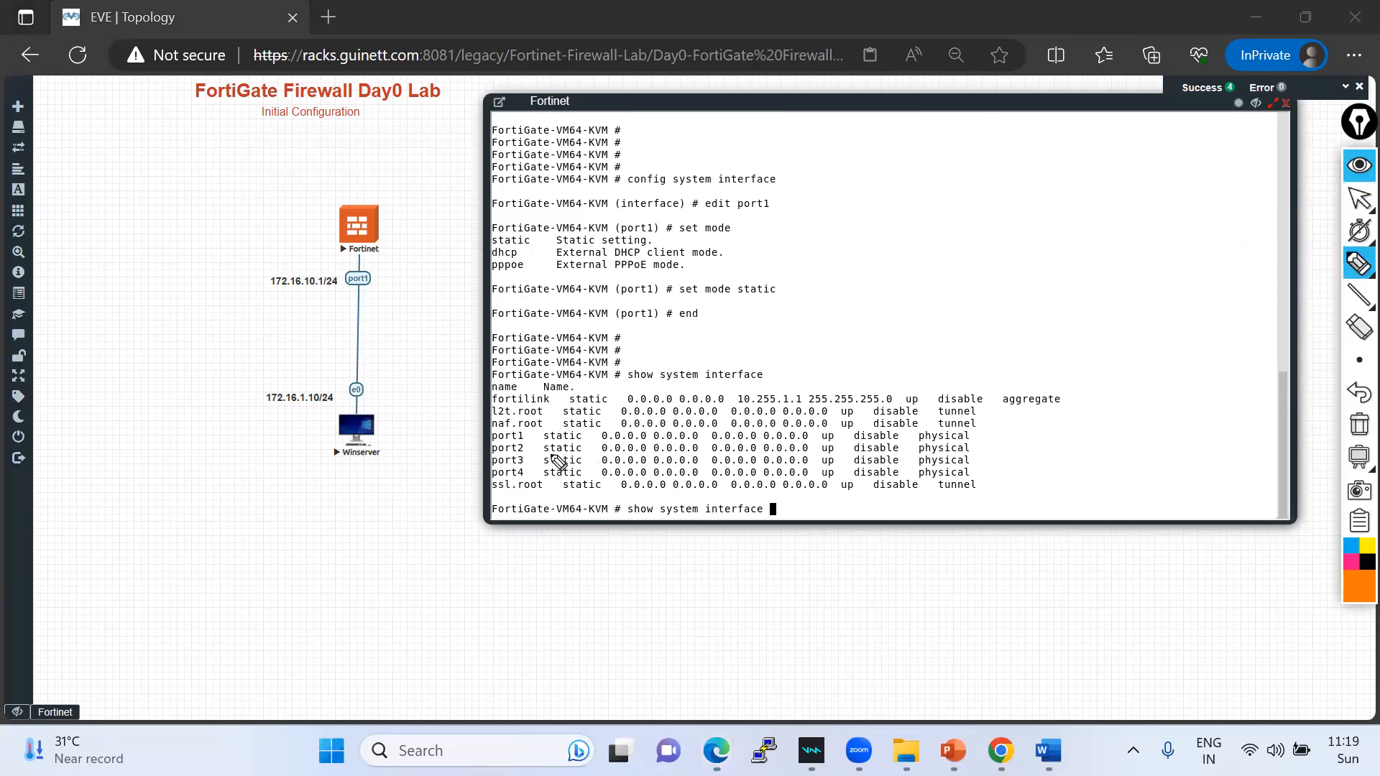
mouse_move(483, 444)
left_mouse_down()
mouse_move(586, 441)
mouse_move(490, 431)
left_mouse_up()
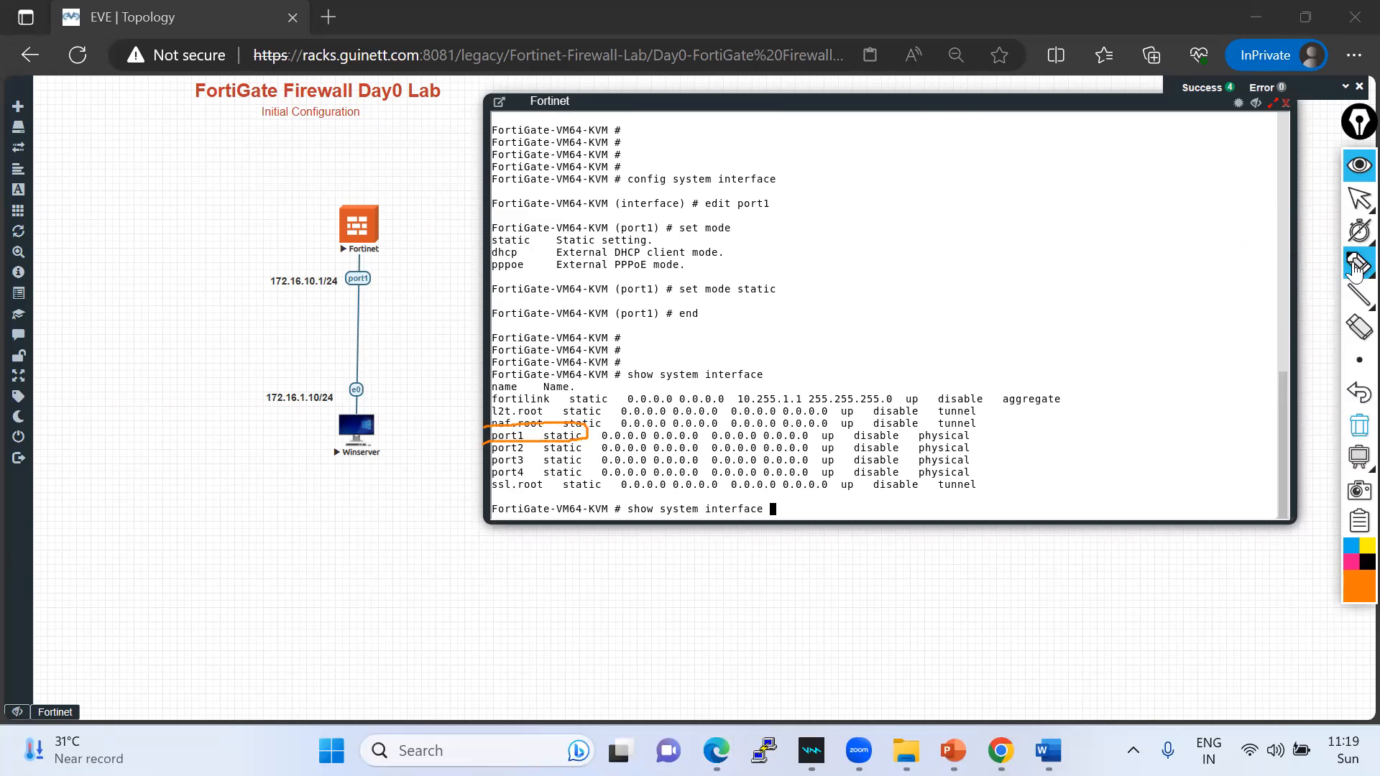
left_click(1359, 199)
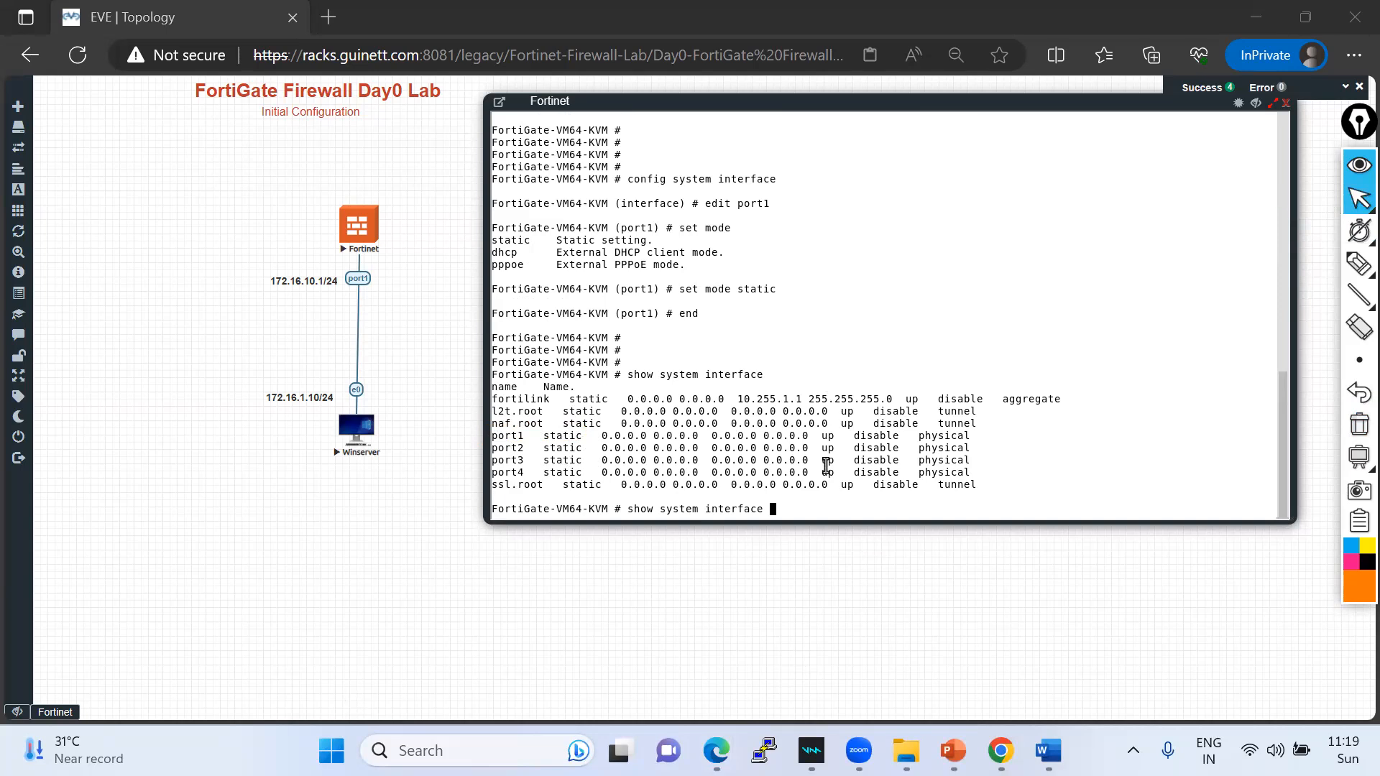
key("BackSpace")
key("BackSpace")
key("BackSpace")
key("BackSpace")
key("BackSpace")
key("BackSpace")
key("BackSpace")
key("BackSpace")
key("BackSpace")
key("BackSpace")
key("BackSpace")
key("BackSpace")
key("BackSpace")
key("BackSpace")
key("BackSpace")
key("BackSpace")
key("BackSpace")
key("BackSpace")
key("BackSpace")
key("BackSpace")
key("BackSpace")
key("BackSpace")
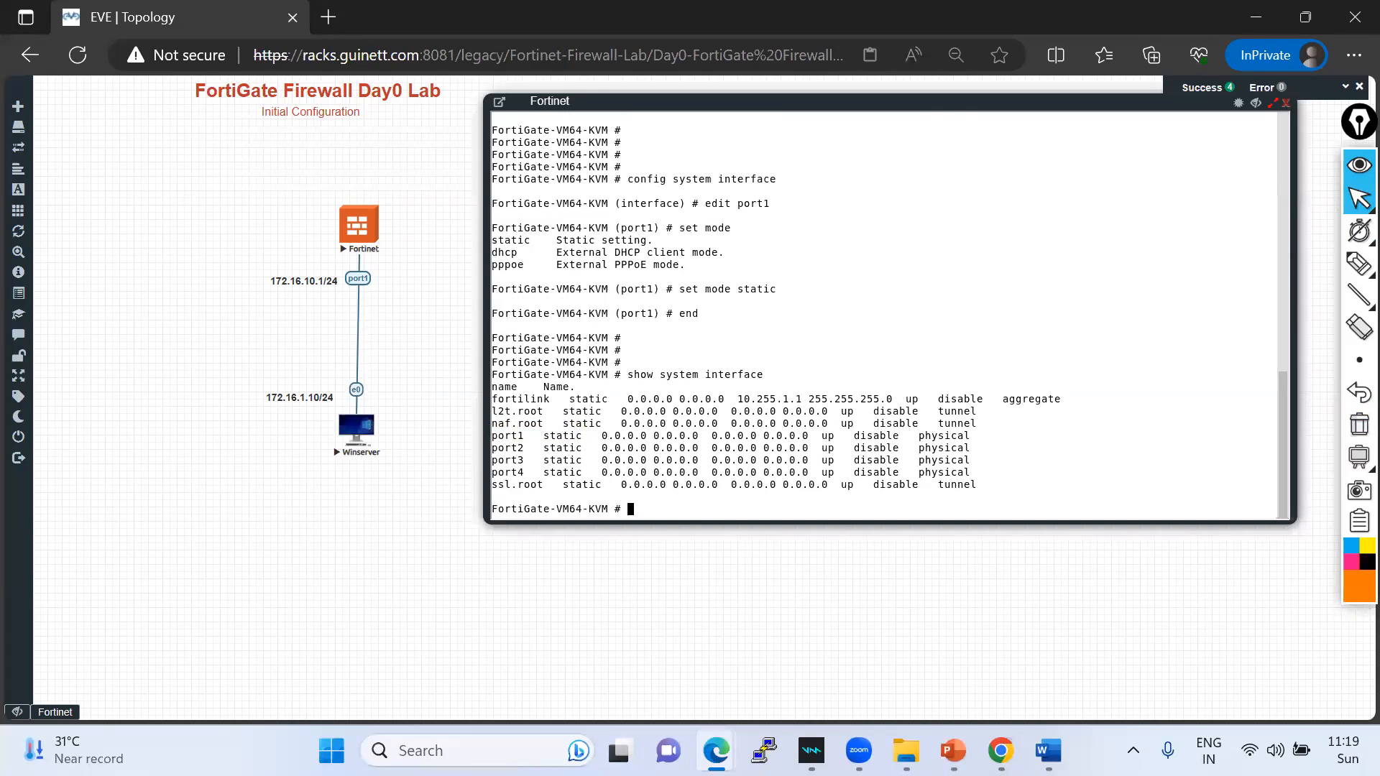
type("config system interface")
- Edit port1 and assign it the address 172.16.10.1 255.255.255.0
key("Return")
type("edit port1")
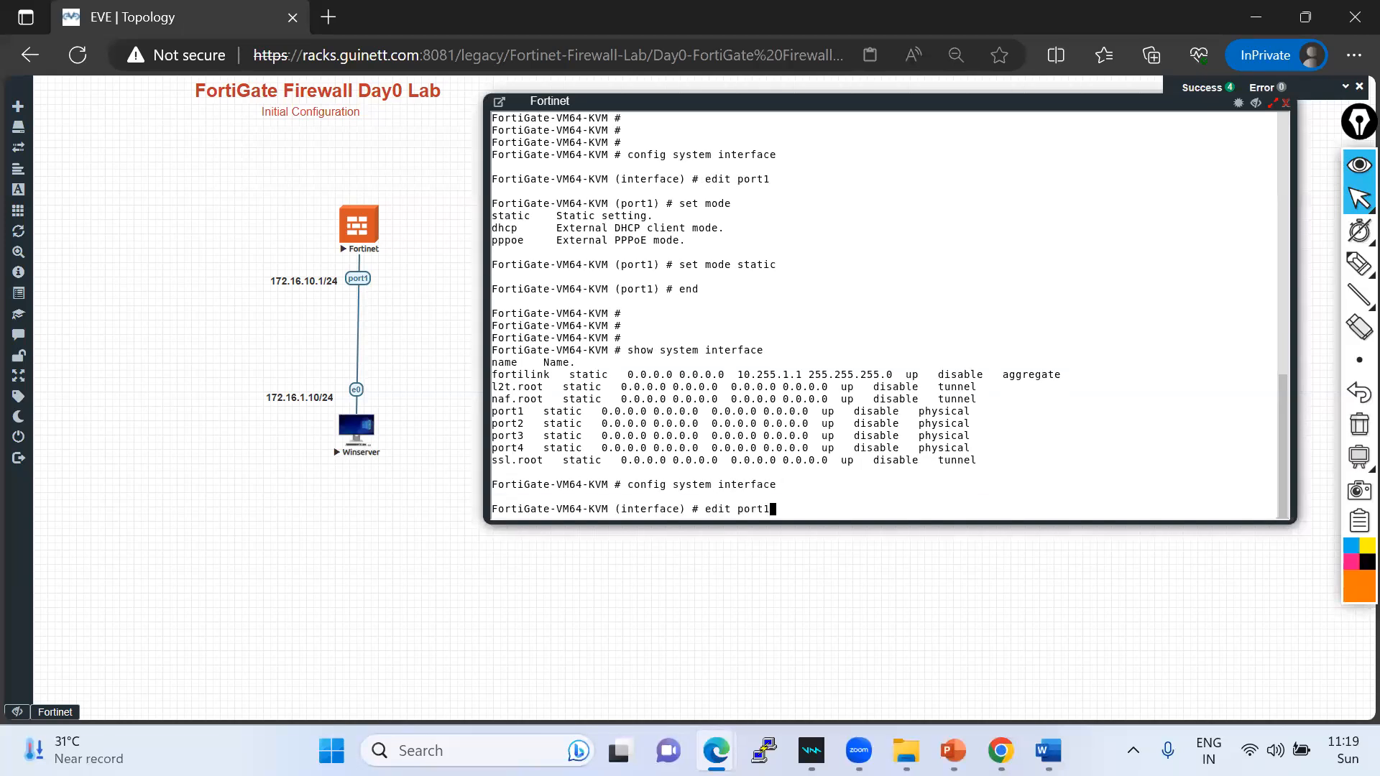
key("Return")
type("set ip")
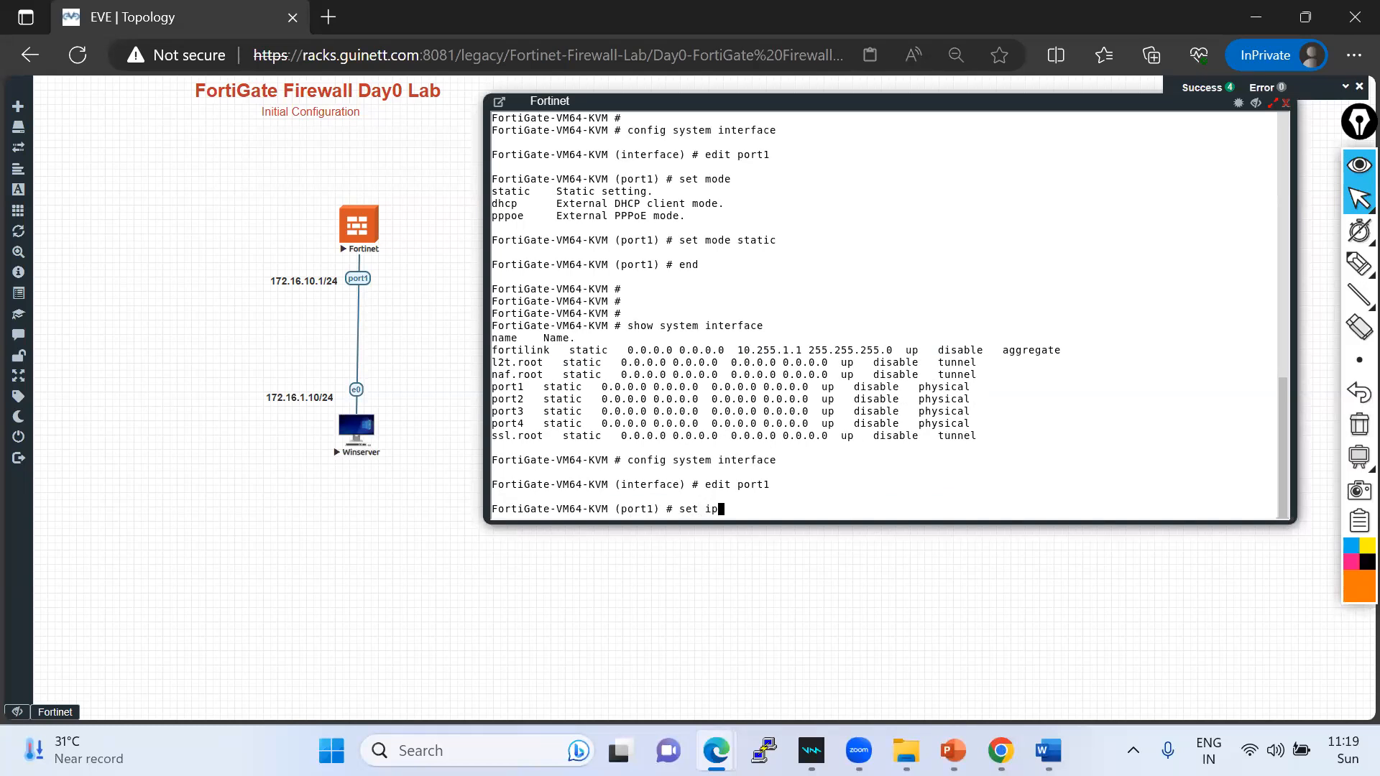
type(" 172.16.10.1 255.255.255.0-")
key("BackSpace")
key("Return")
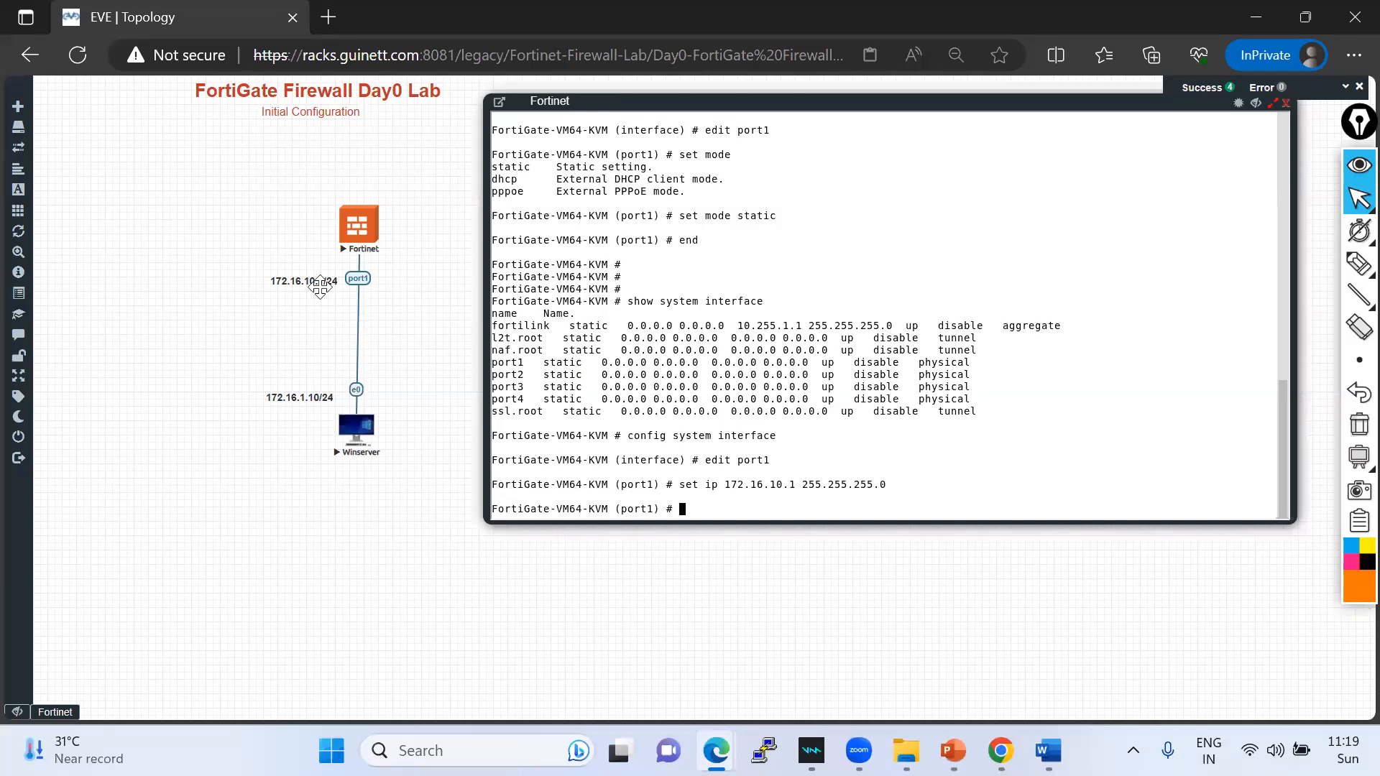
- Allow ping, SSH, HTTPS and HTTP on port1, set alias "MGMT", and save
type("set allowaccess ping ssh h")
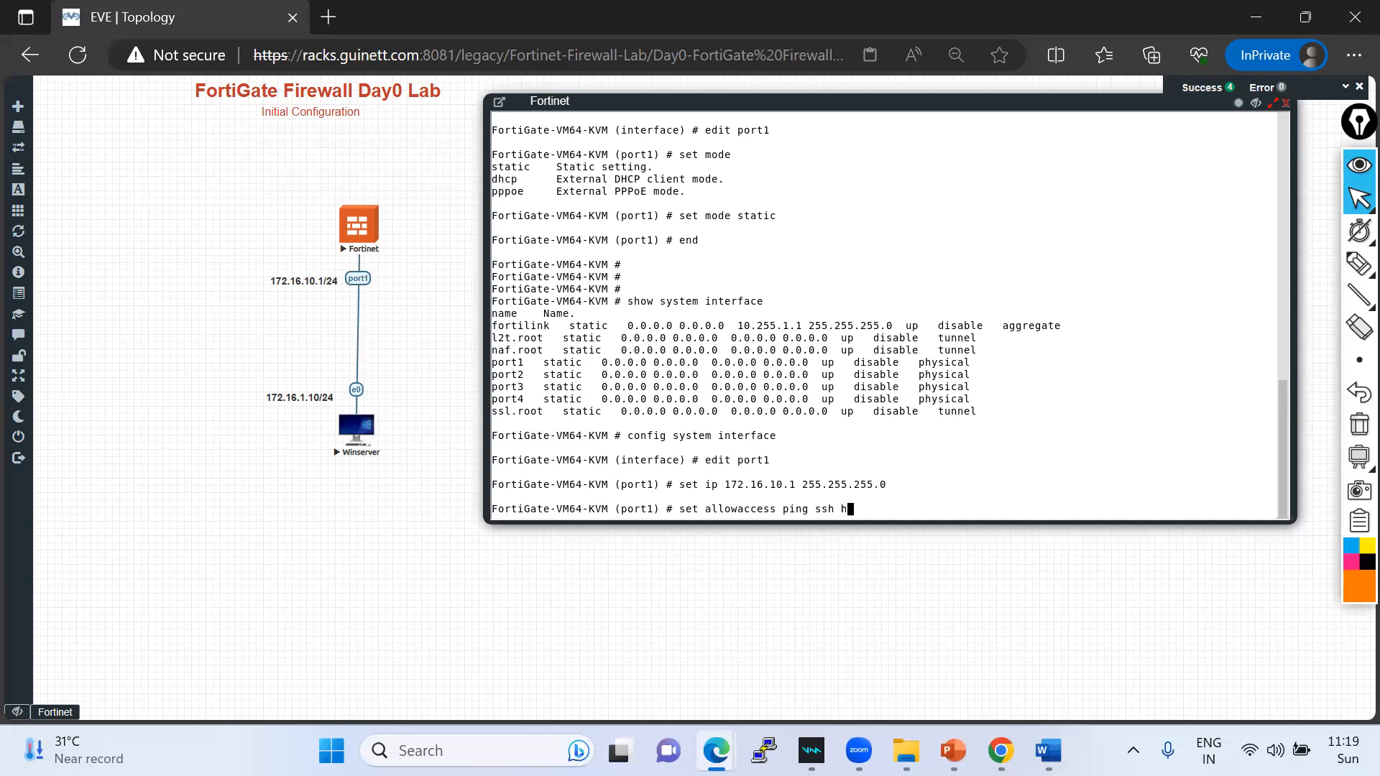
type("ttps http")
key("Return")
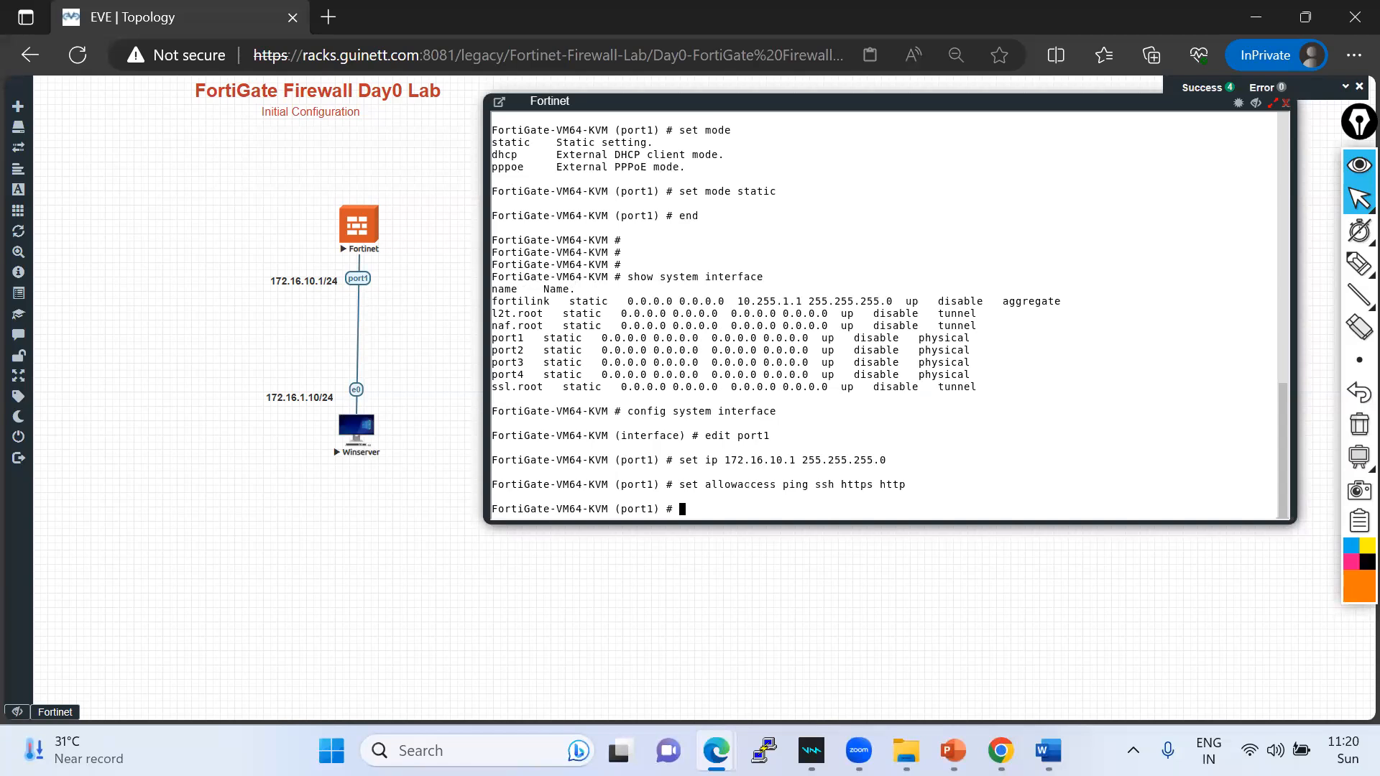
type("set alias \"")
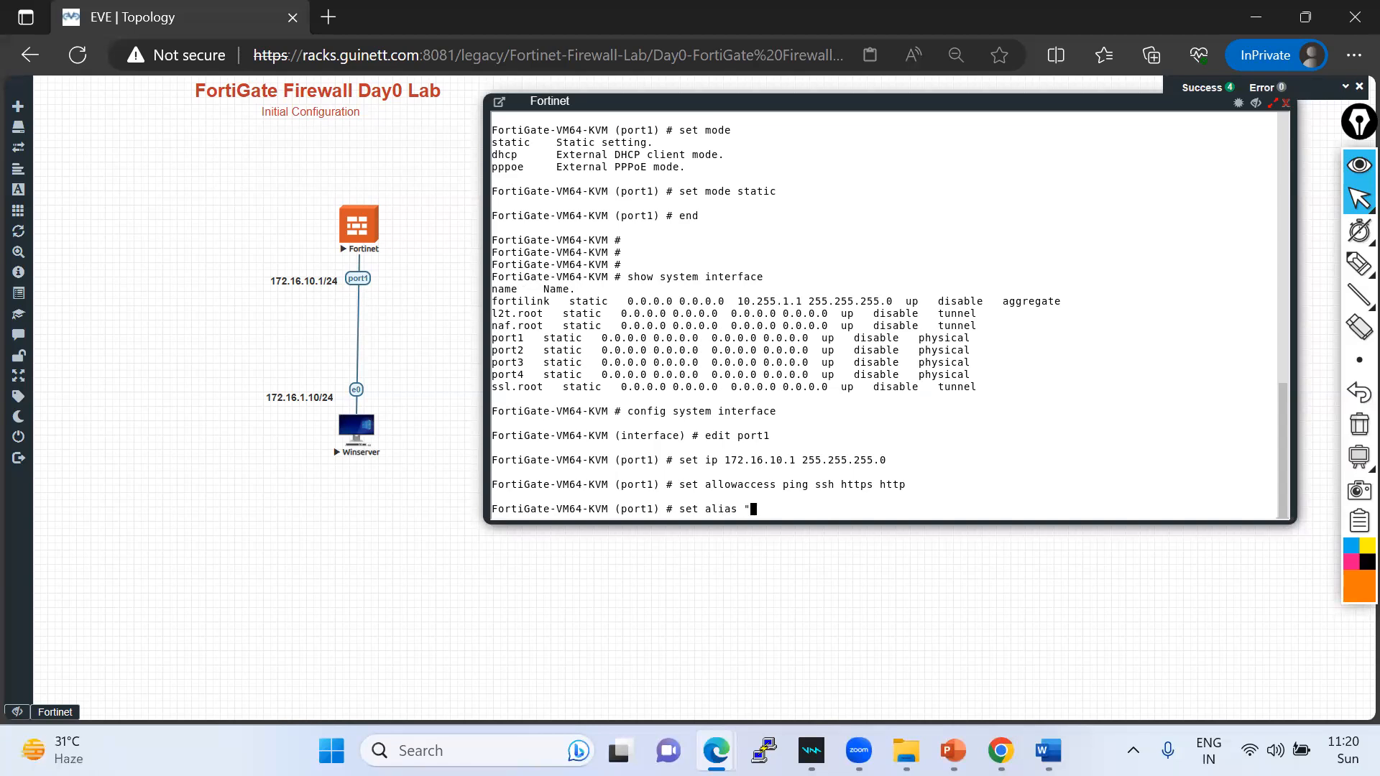
type("MGMT\"")
key("Return")
type("end")
key("Return")
key("Return")
key("Return")
key("Return")
key("Return")
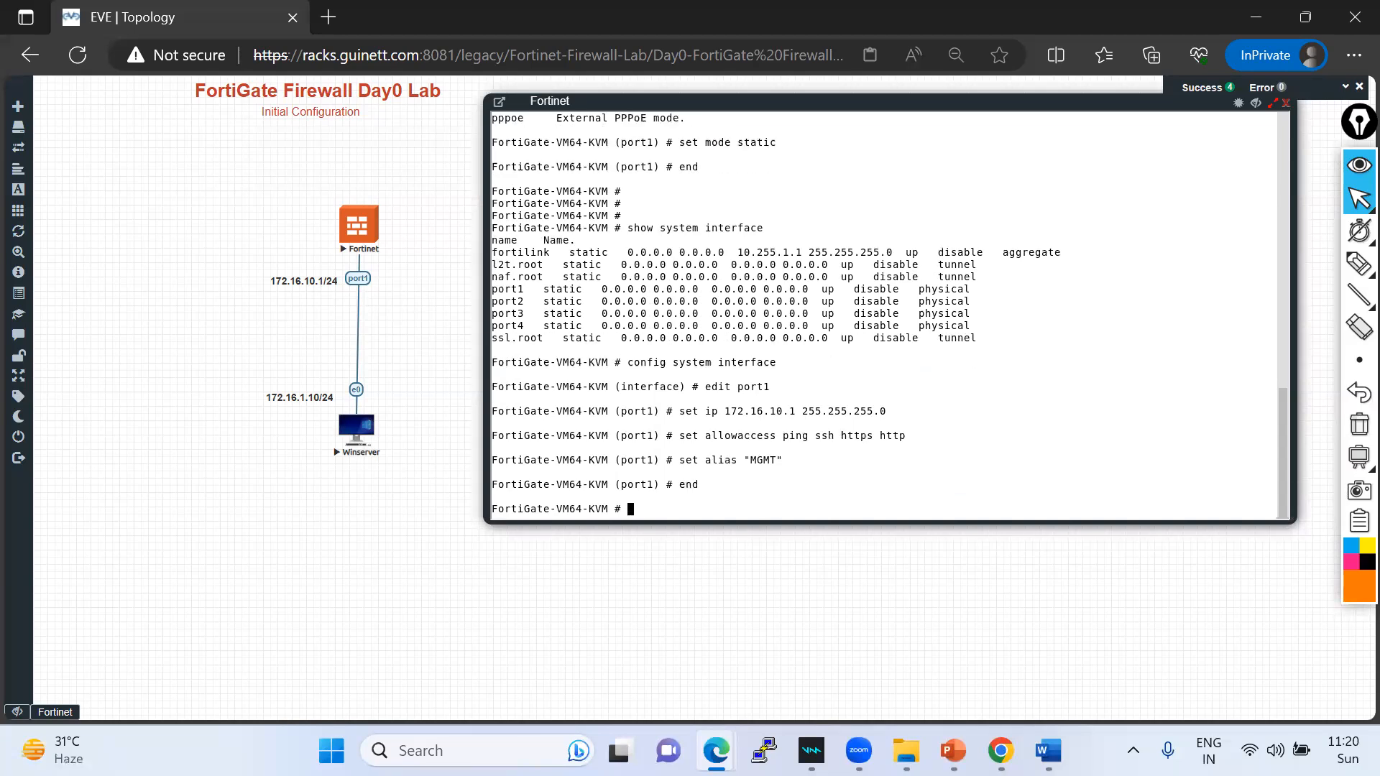
type("show in")
key("BackSpace")
key("BackSpace")
- List interfaces to confirm port1 at 172.16.10.1, then show port1's full configuration
type("ysy")
type("ystem interface")
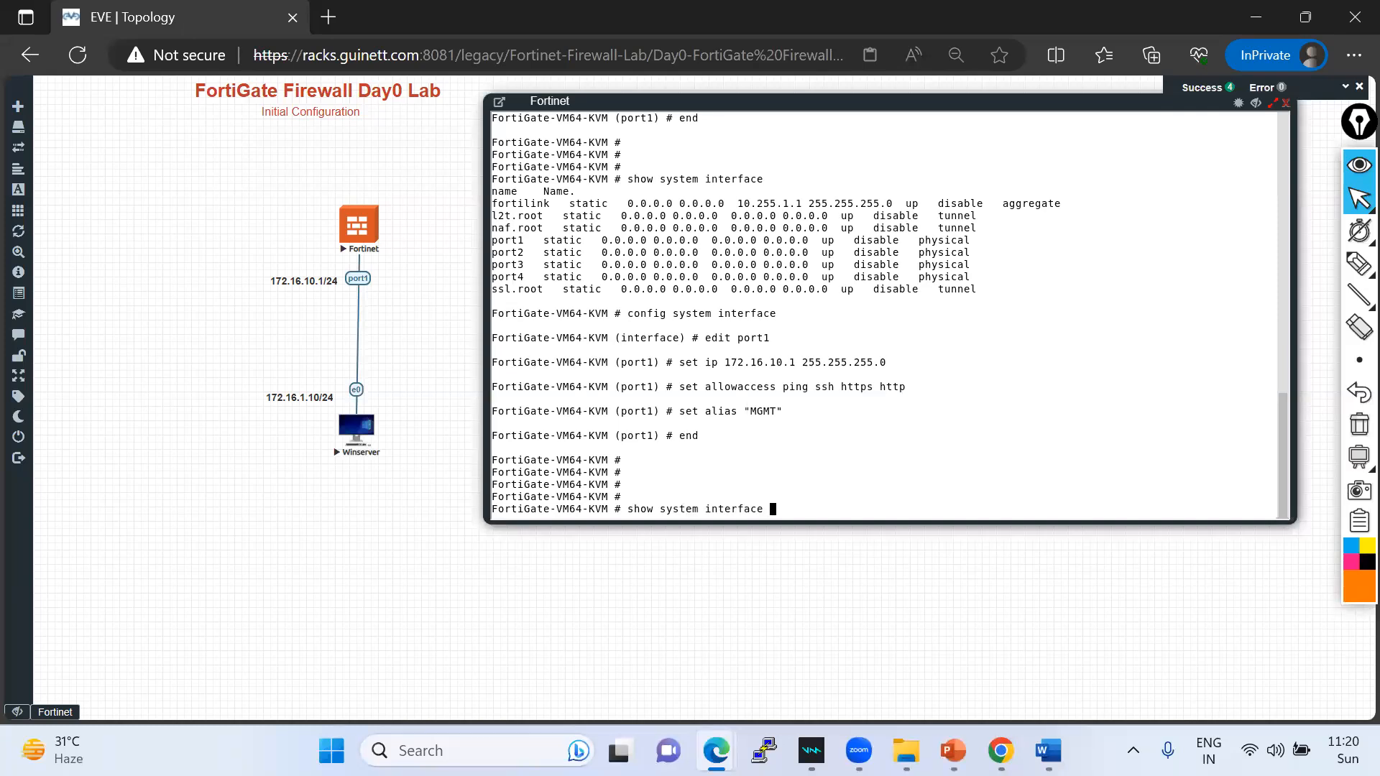
key("question")
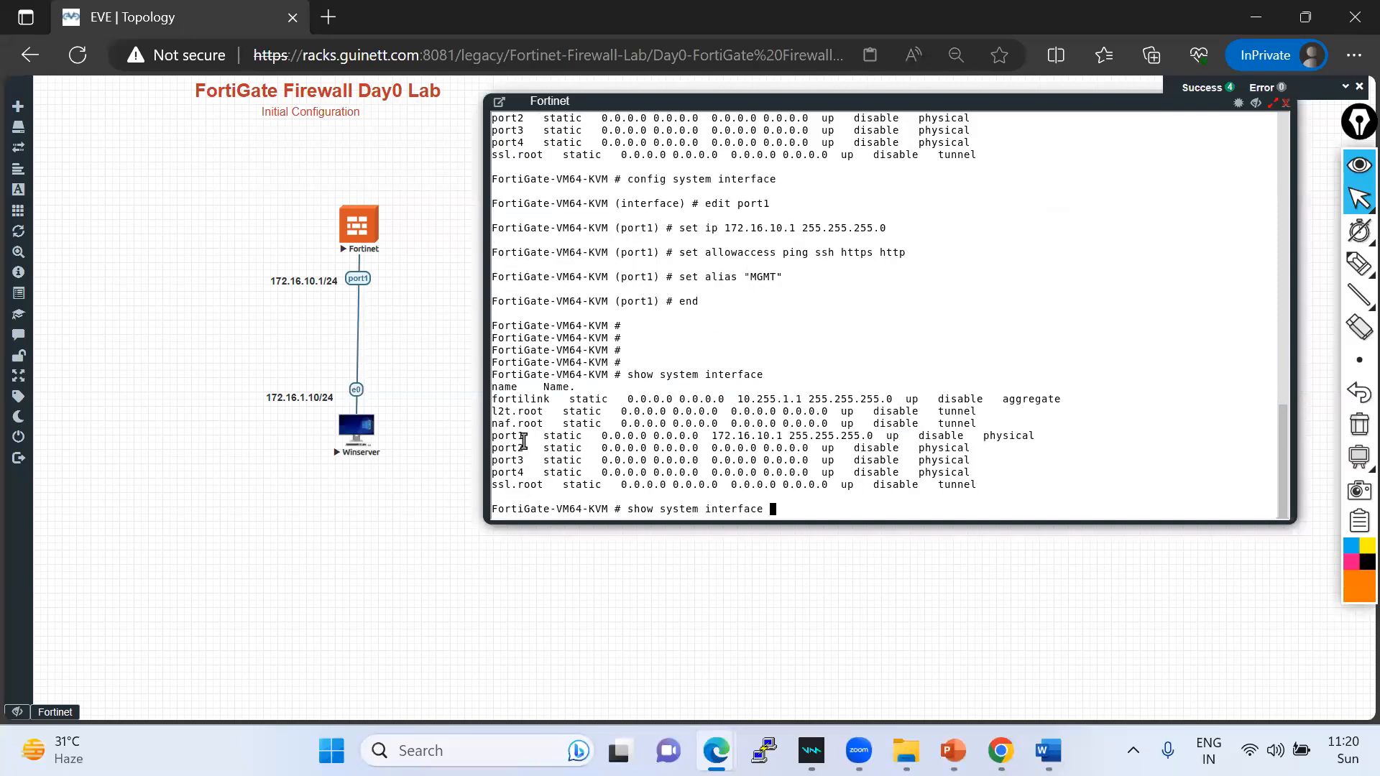
left_click_drag(492, 436, 1026, 437)
left_click(840, 476)
type("port1")
key("Return")
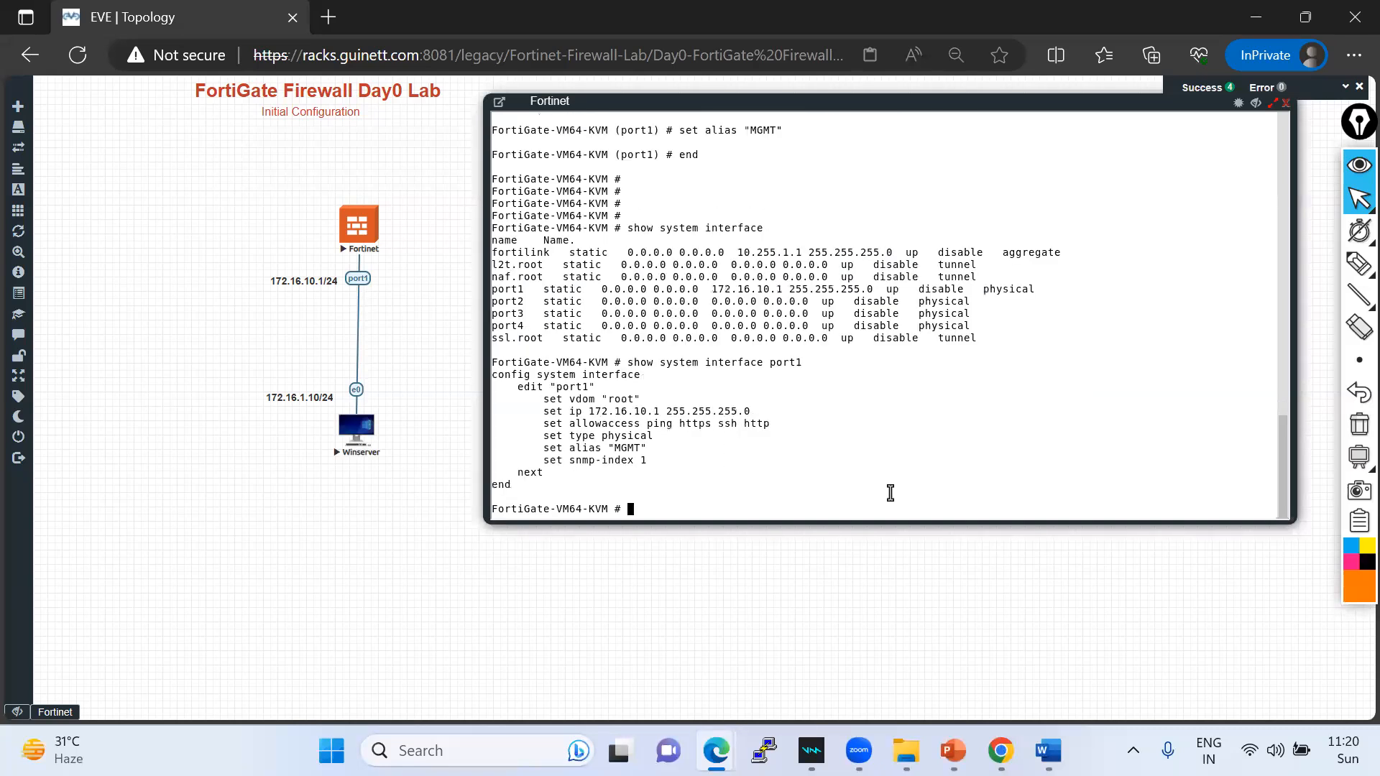
left_click(1357, 264)
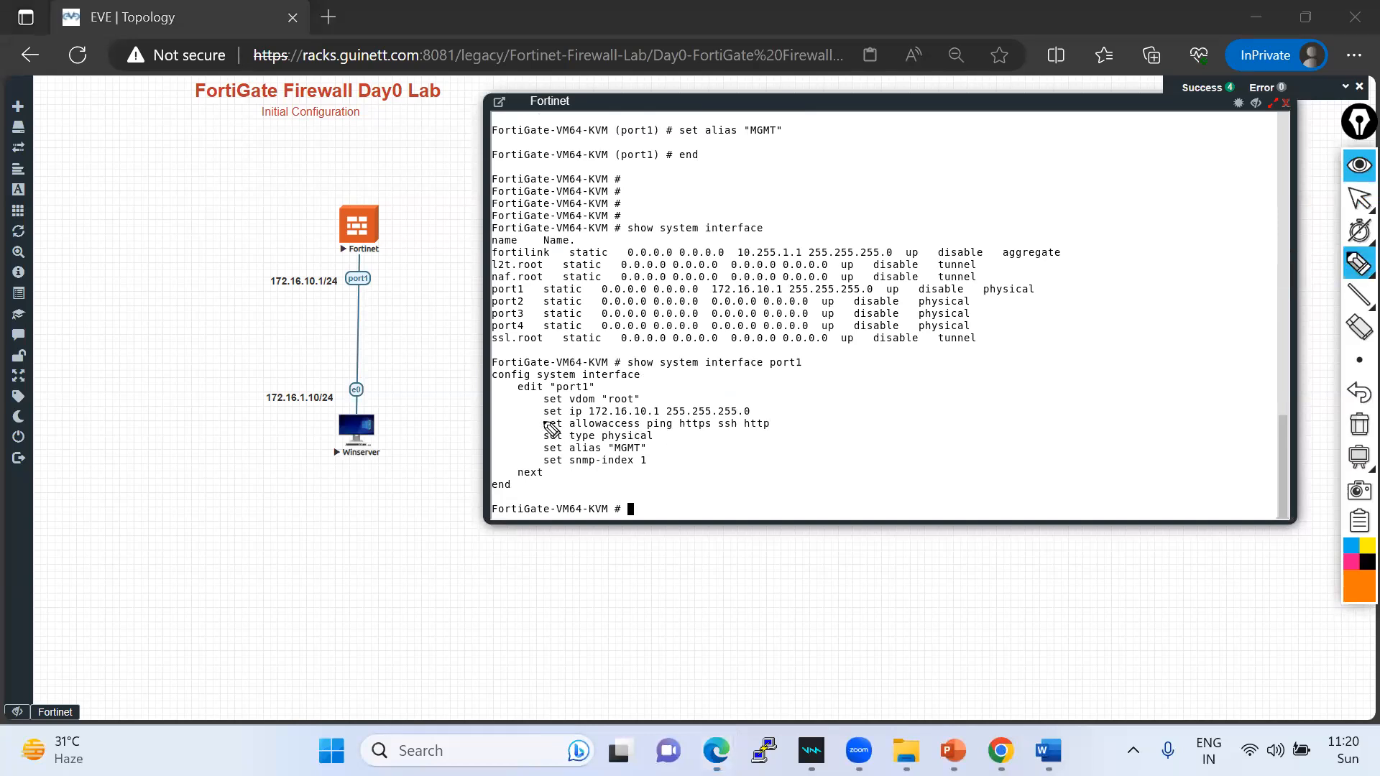
left_click_drag(543, 415, 771, 415)
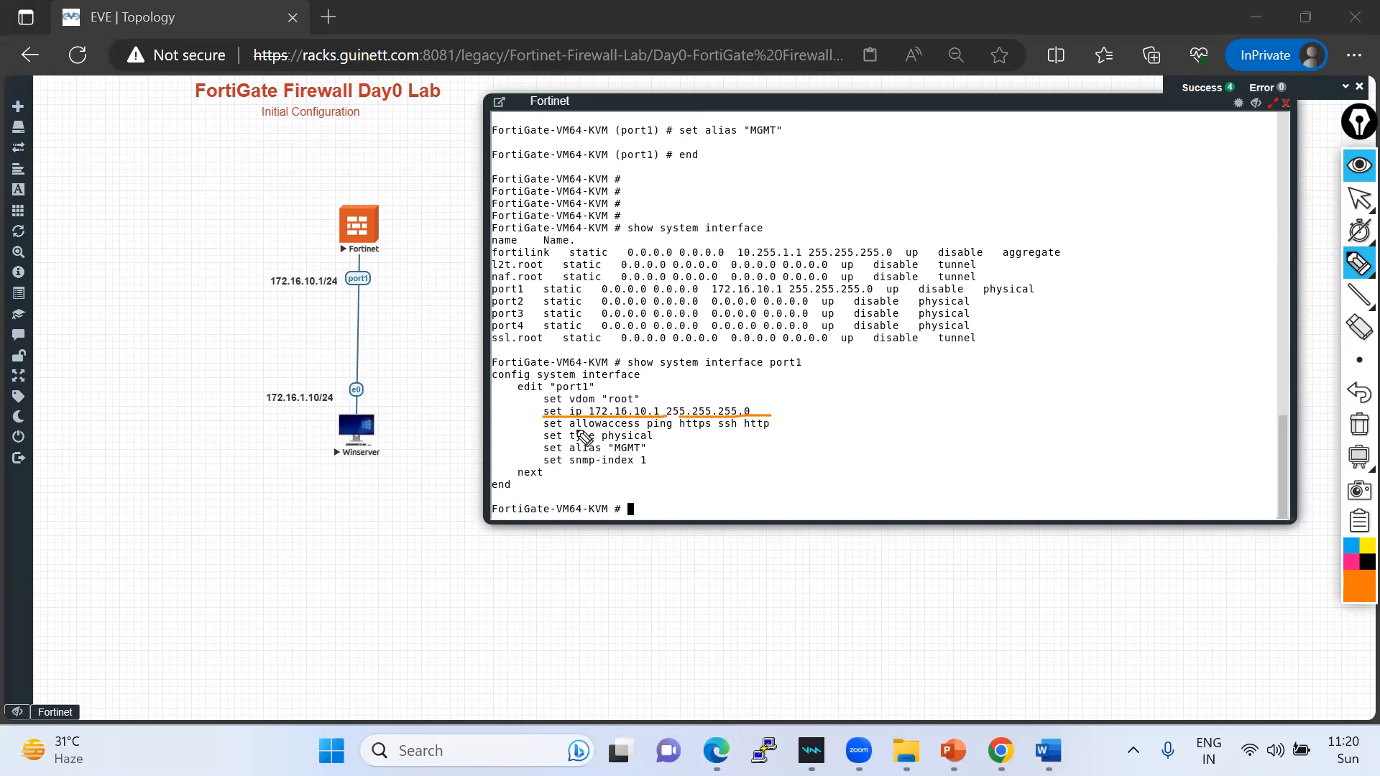
left_click_drag(687, 429, 786, 430)
mouse_move(560, 462)
left_mouse_down()
mouse_move(666, 461)
mouse_move(668, 449)
mouse_move(554, 443)
mouse_move(547, 467)
left_mouse_up()
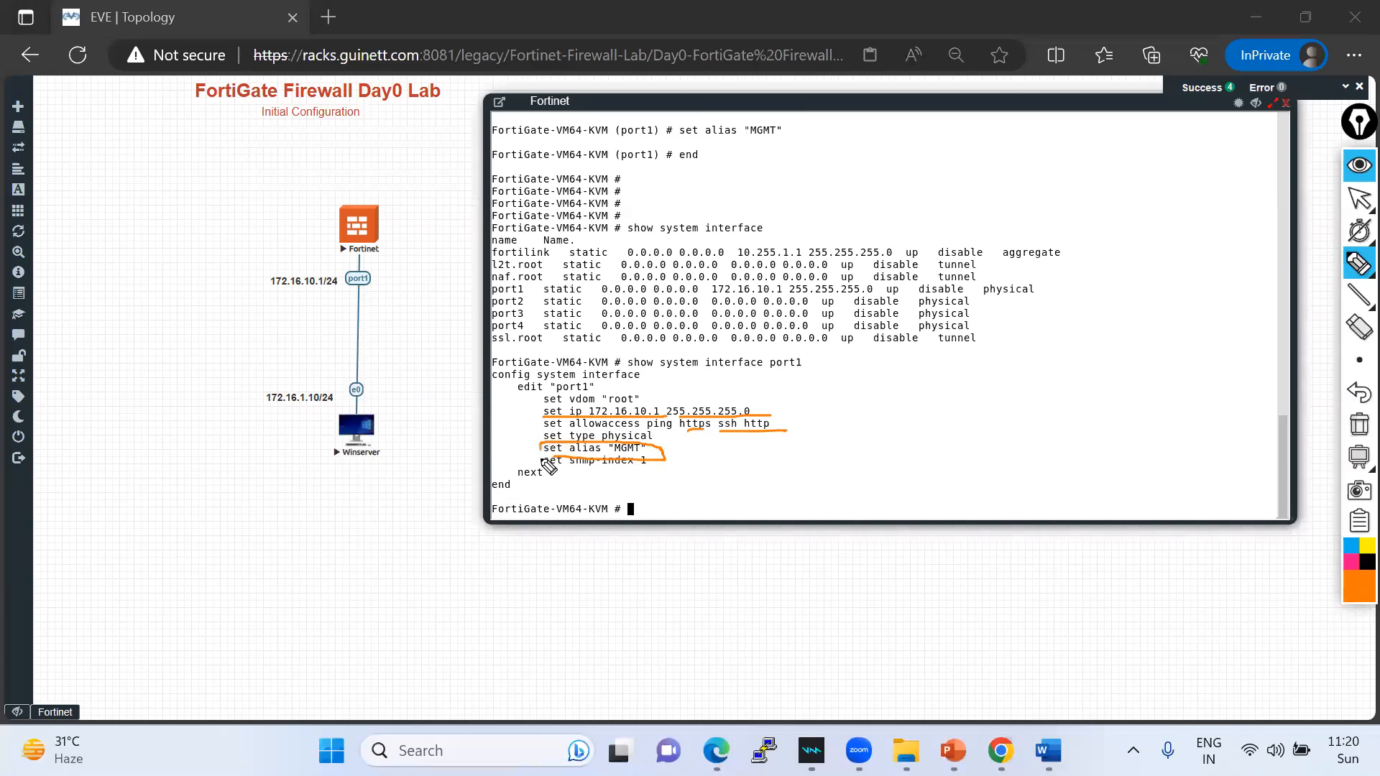
left_click(1355, 432)
left_click(1358, 198)
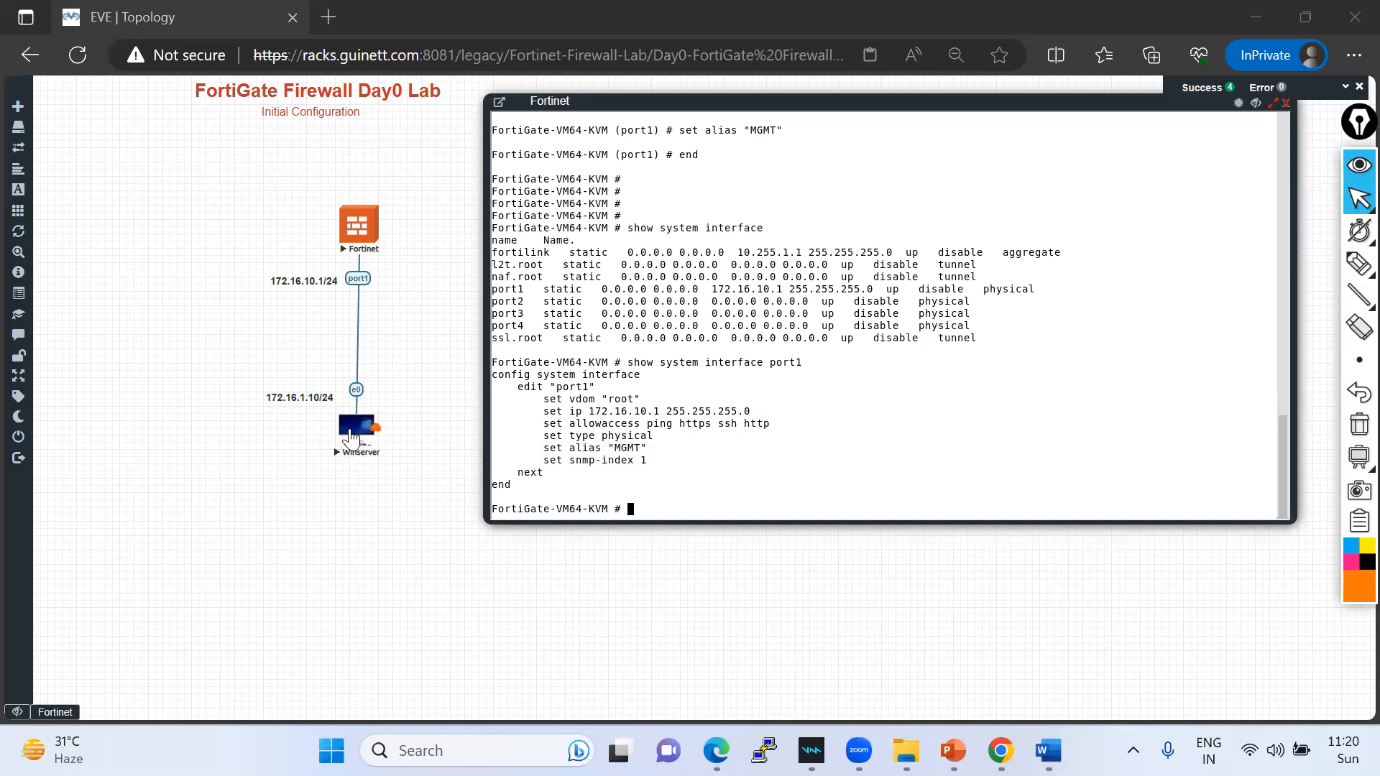
- Open the Winserver console and close the updates notice, Server Manager, Settings and Shutdown Event Tracker
left_click(354, 422)
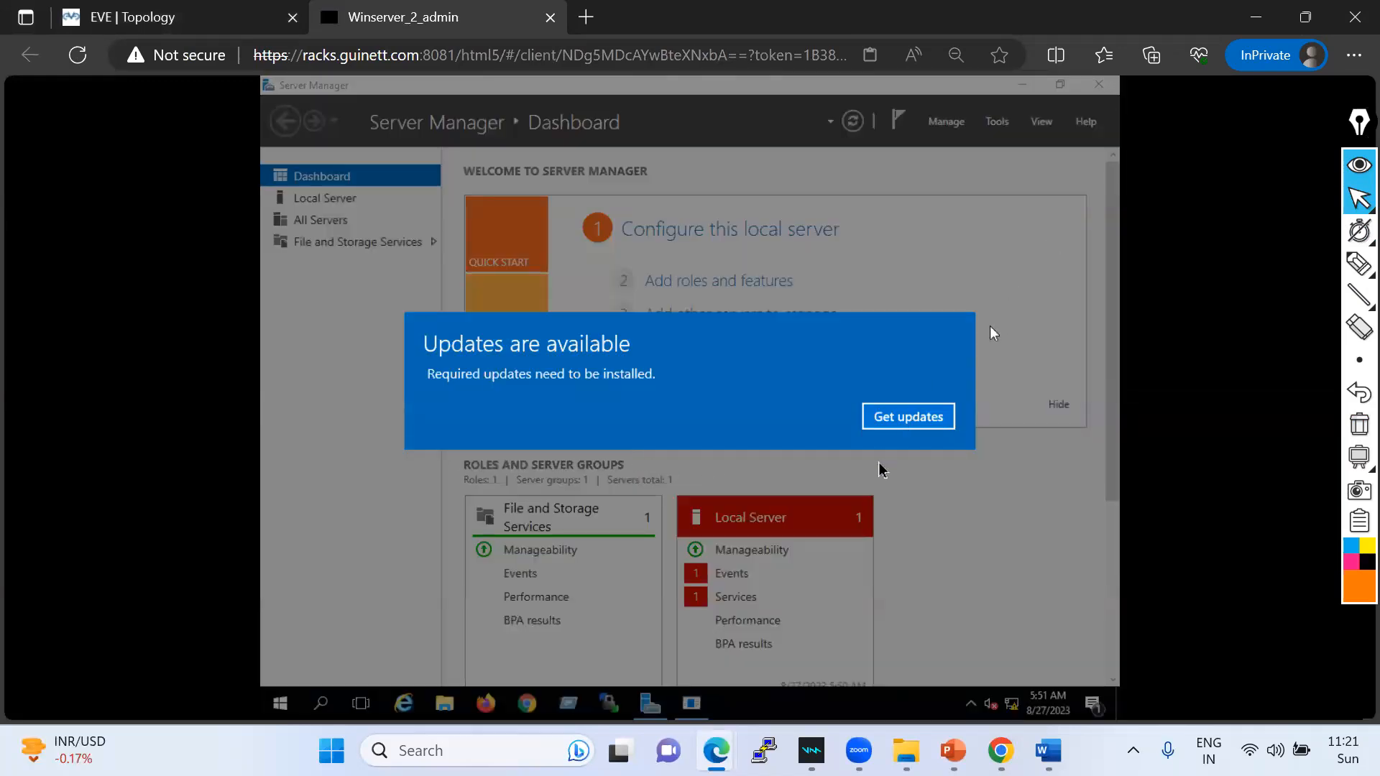
left_click(891, 416)
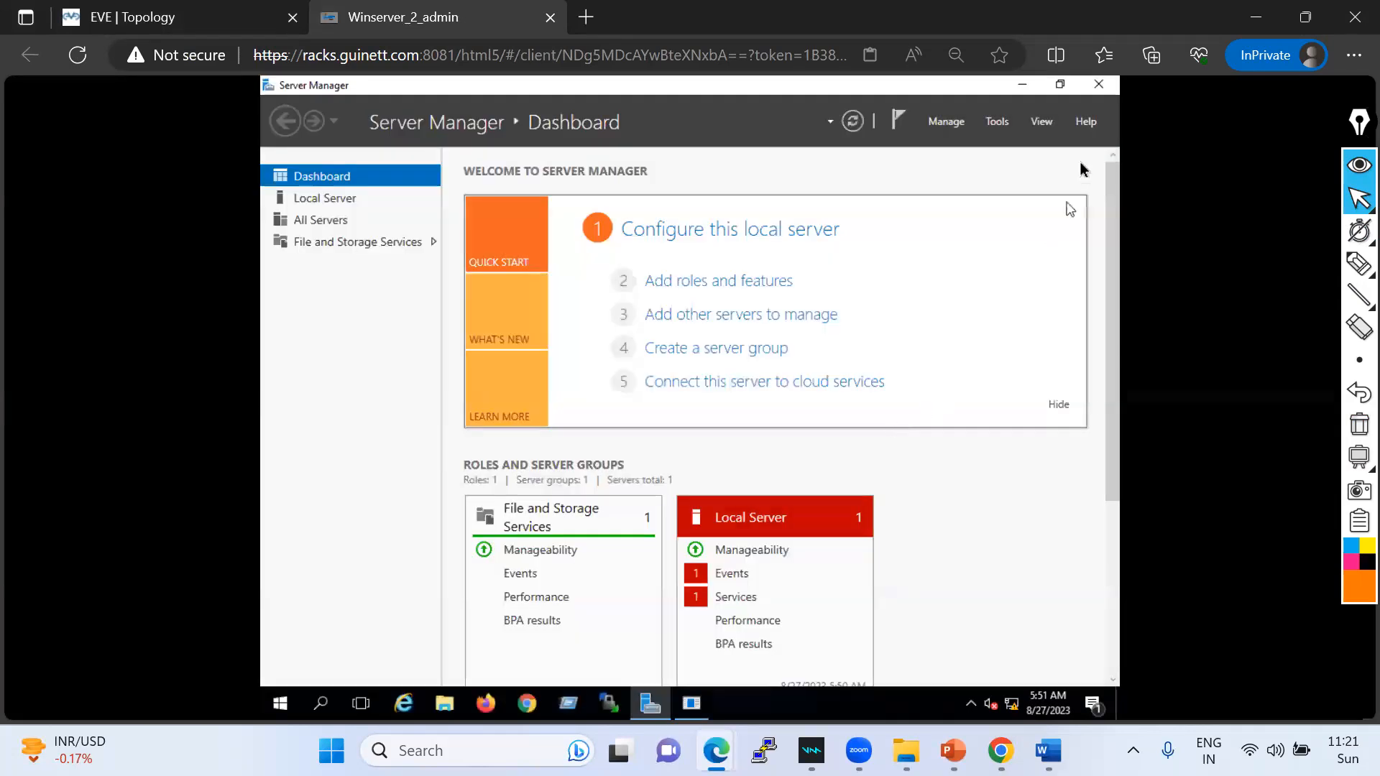
left_click(1099, 93)
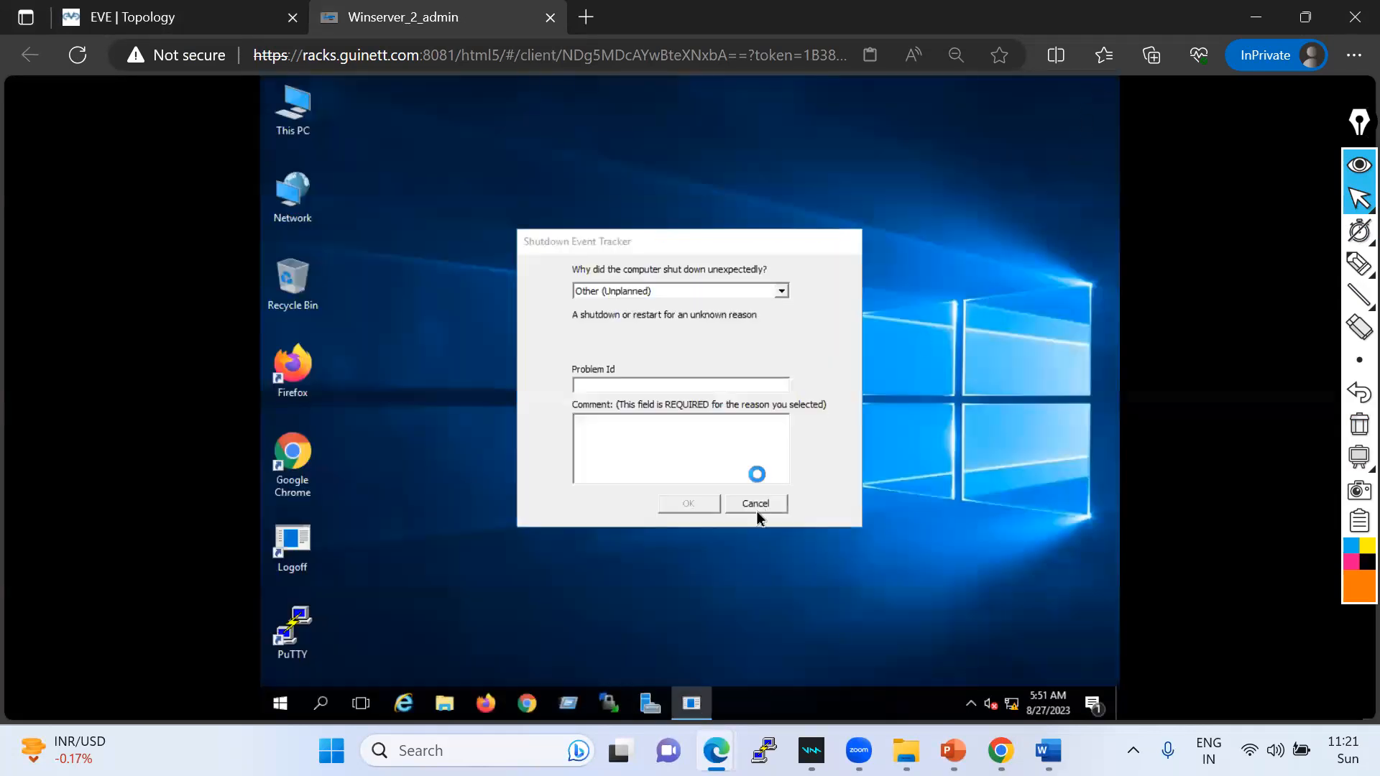
left_click(1020, 268)
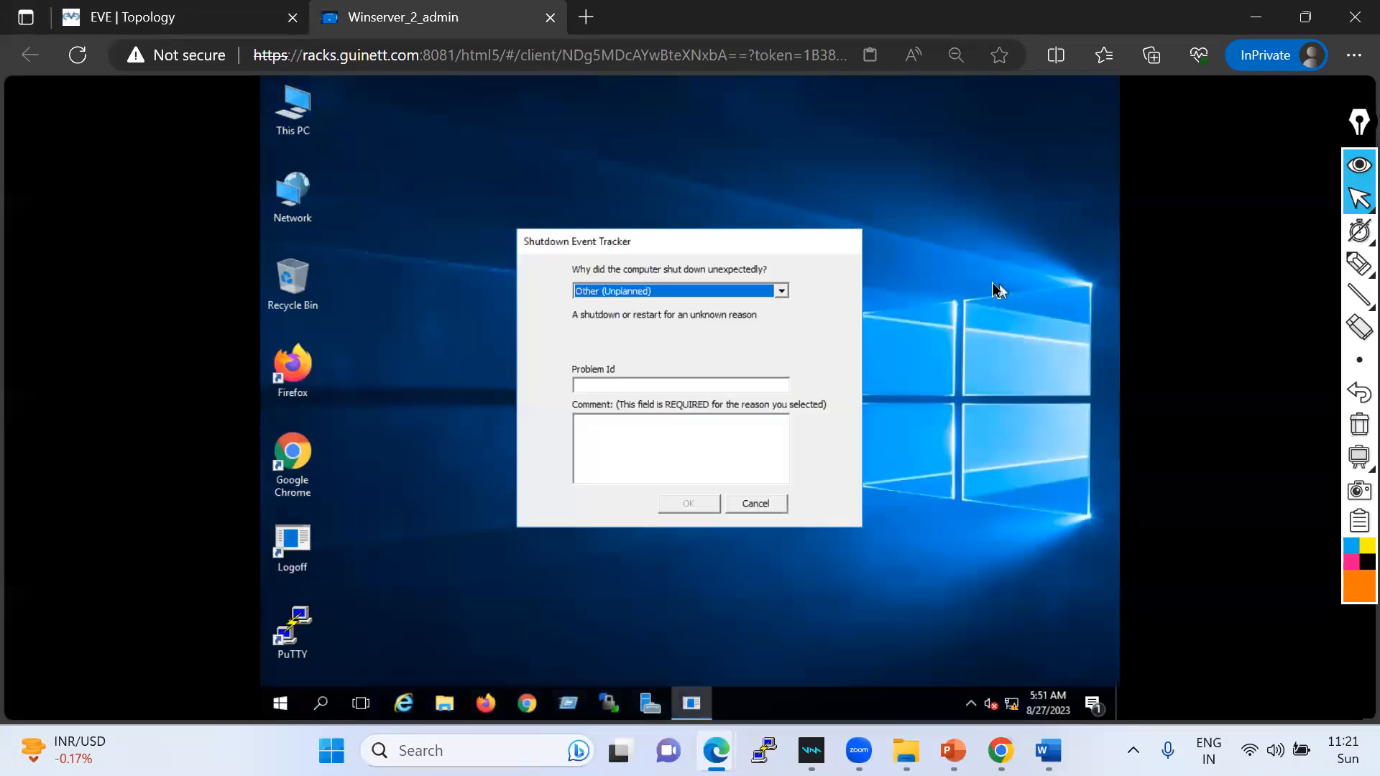
left_click(756, 504)
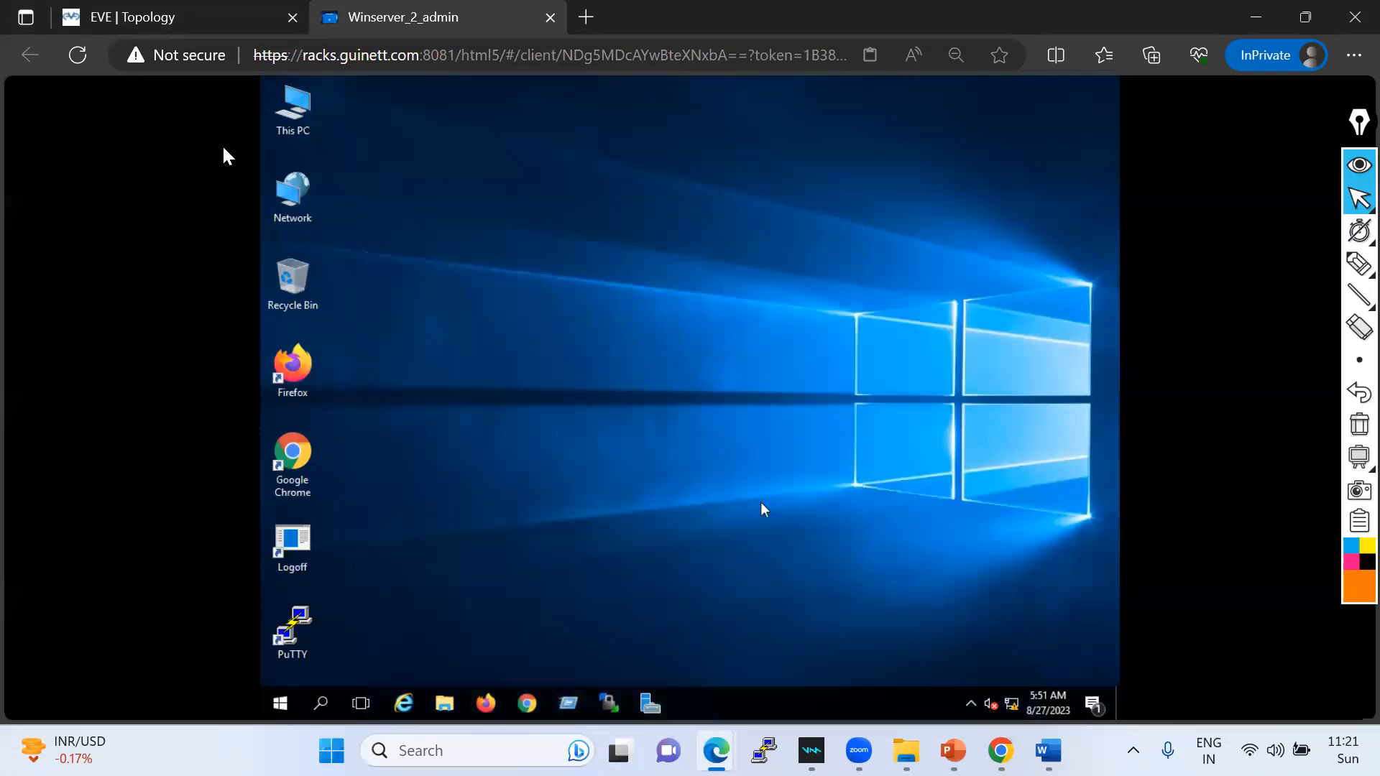
left_click(152, 27)
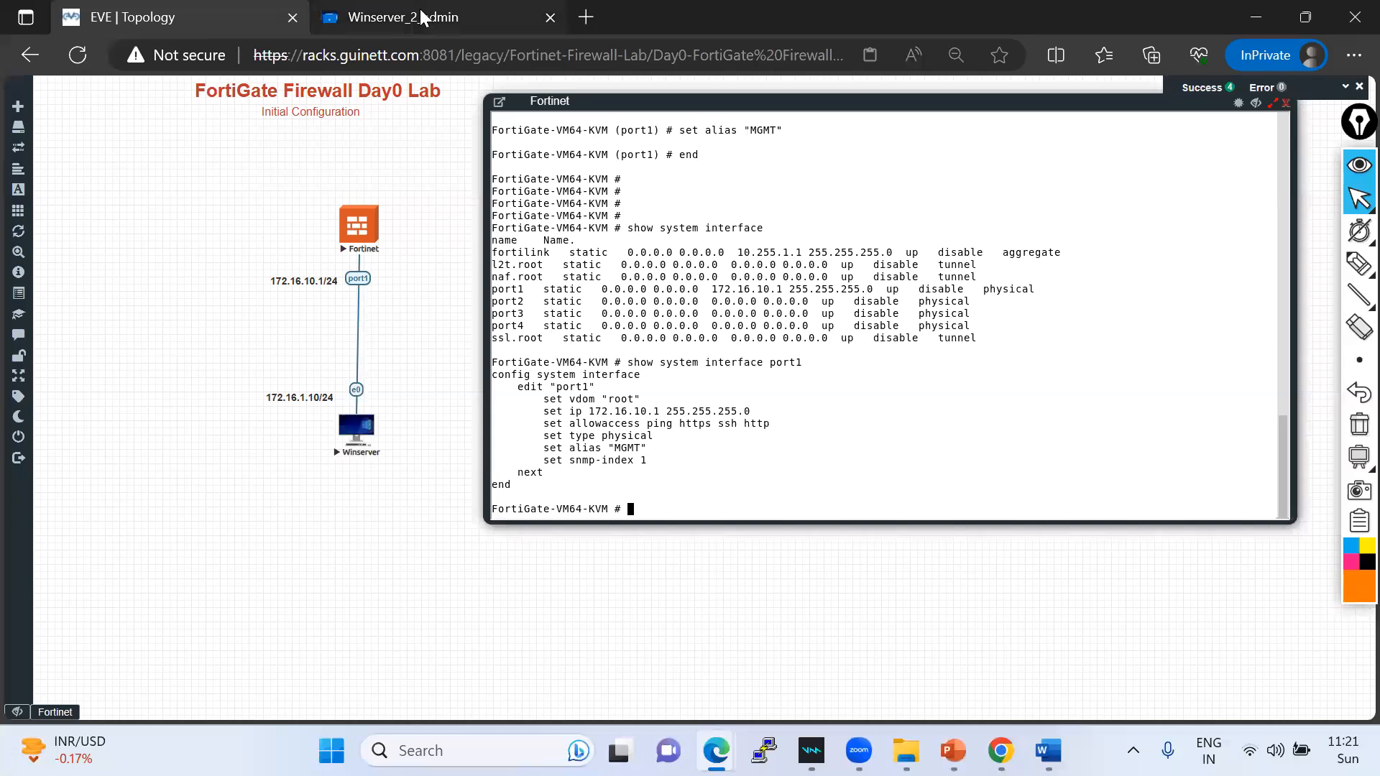
left_click(366, 425)
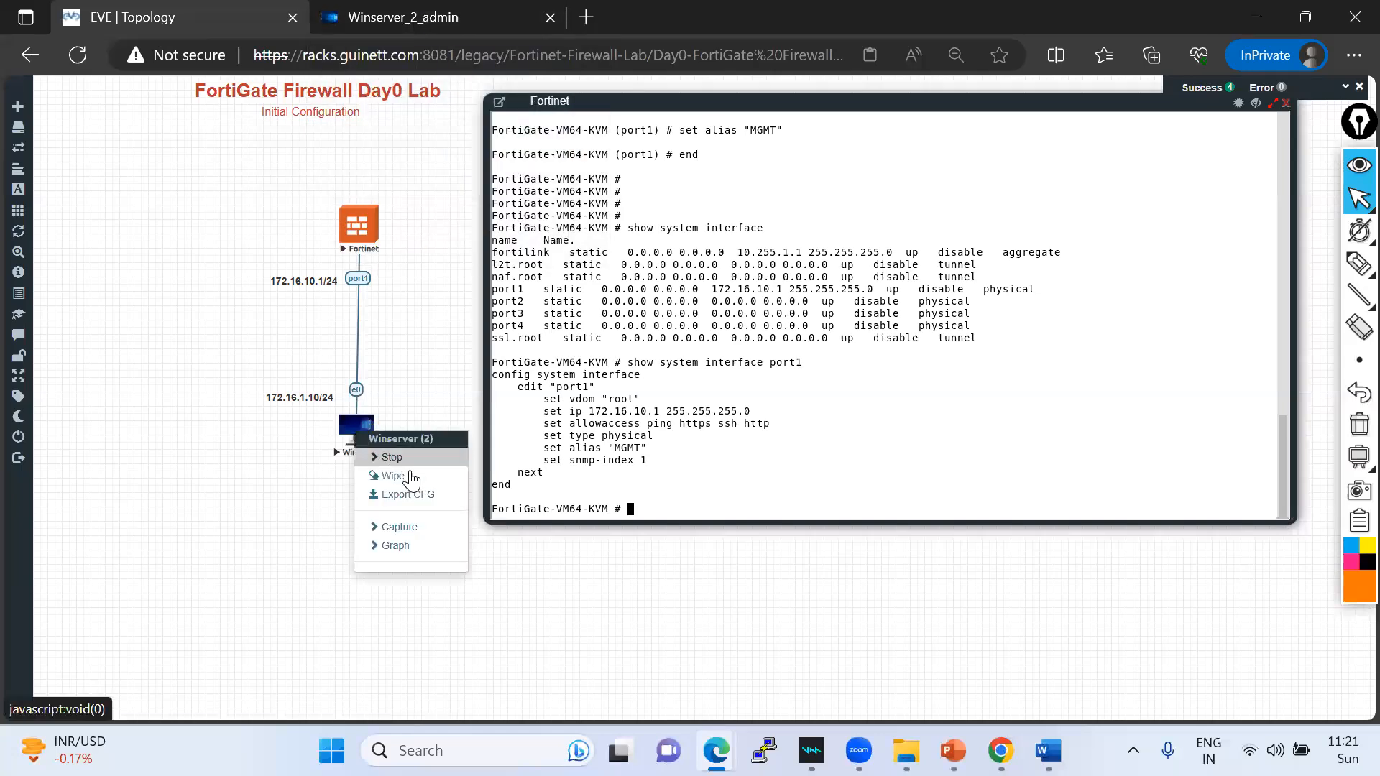
left_click(431, 23)
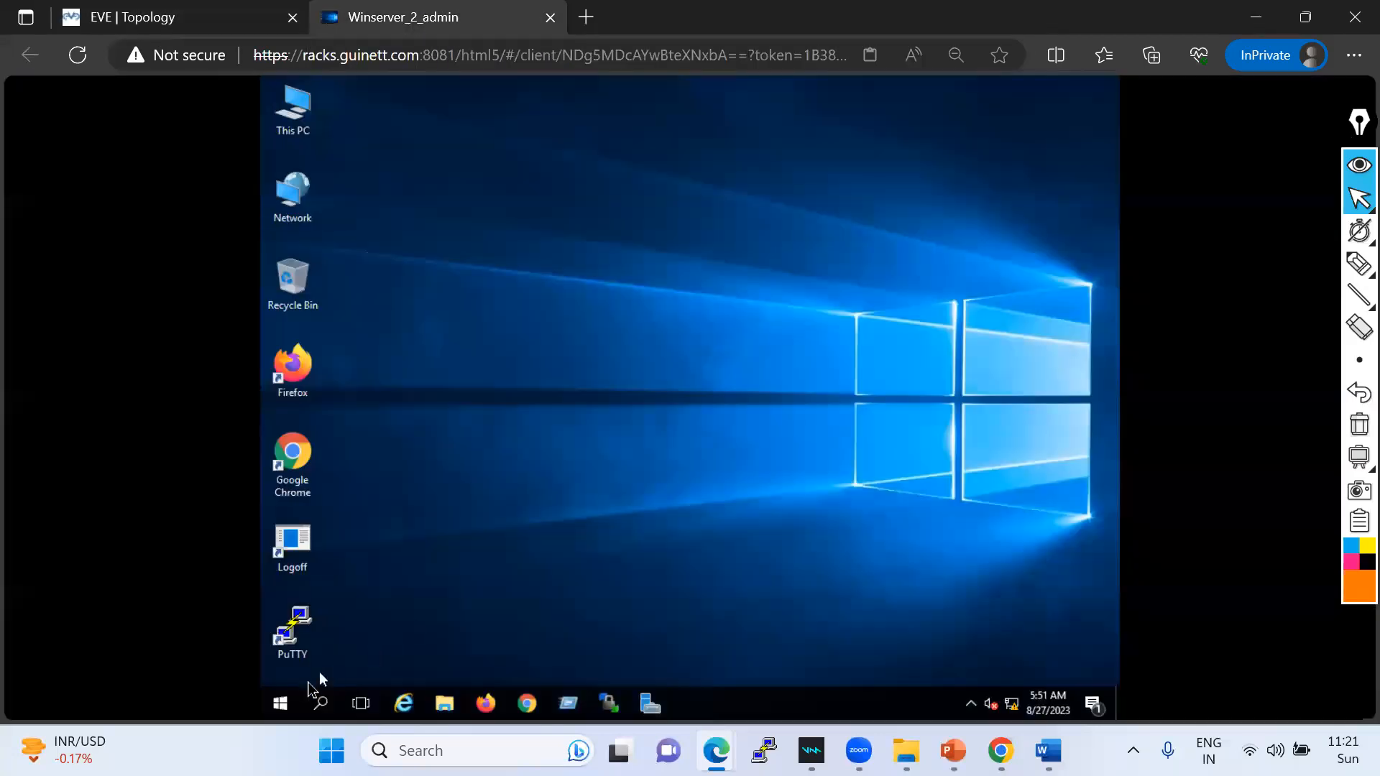
- Open the Ethernet adapter's IPv4 properties from the Network item's adapter settings
right_click(304, 206)
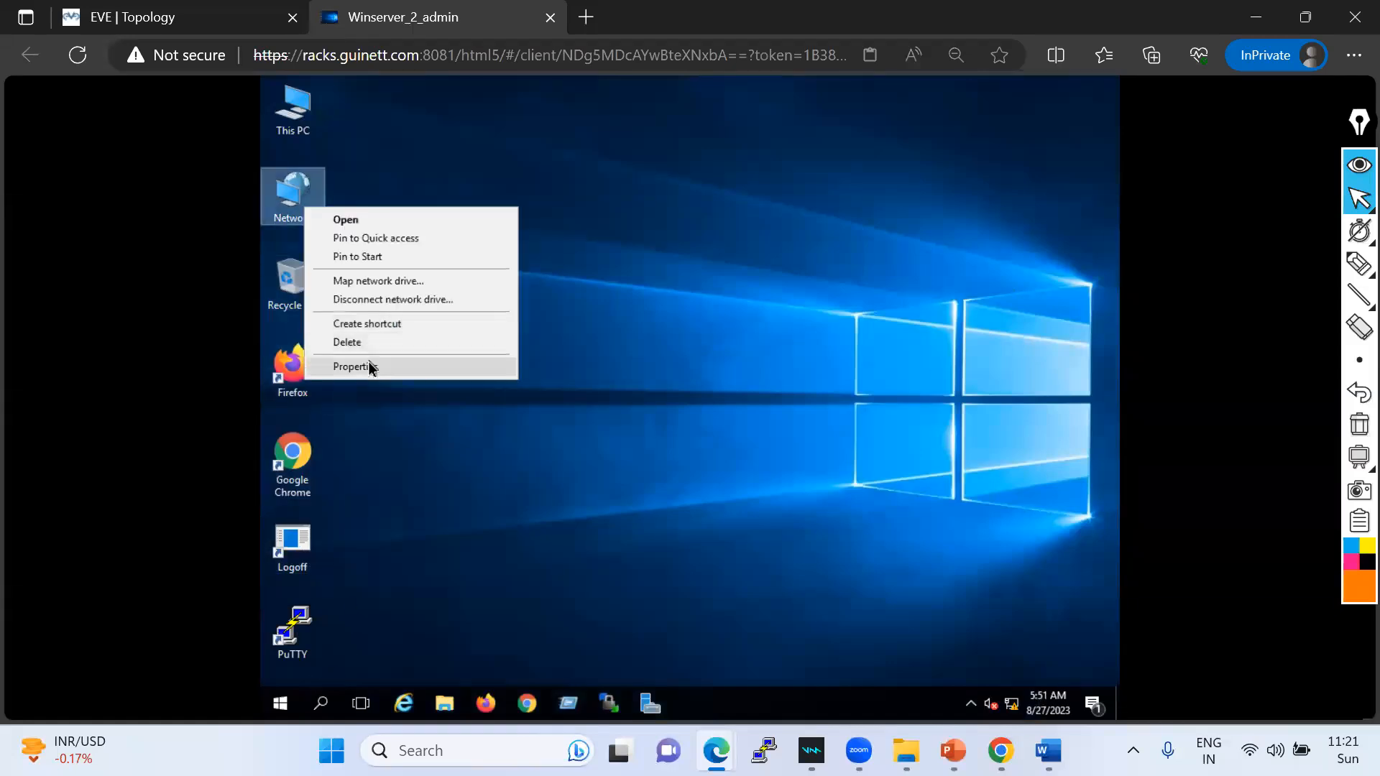
left_click(369, 362)
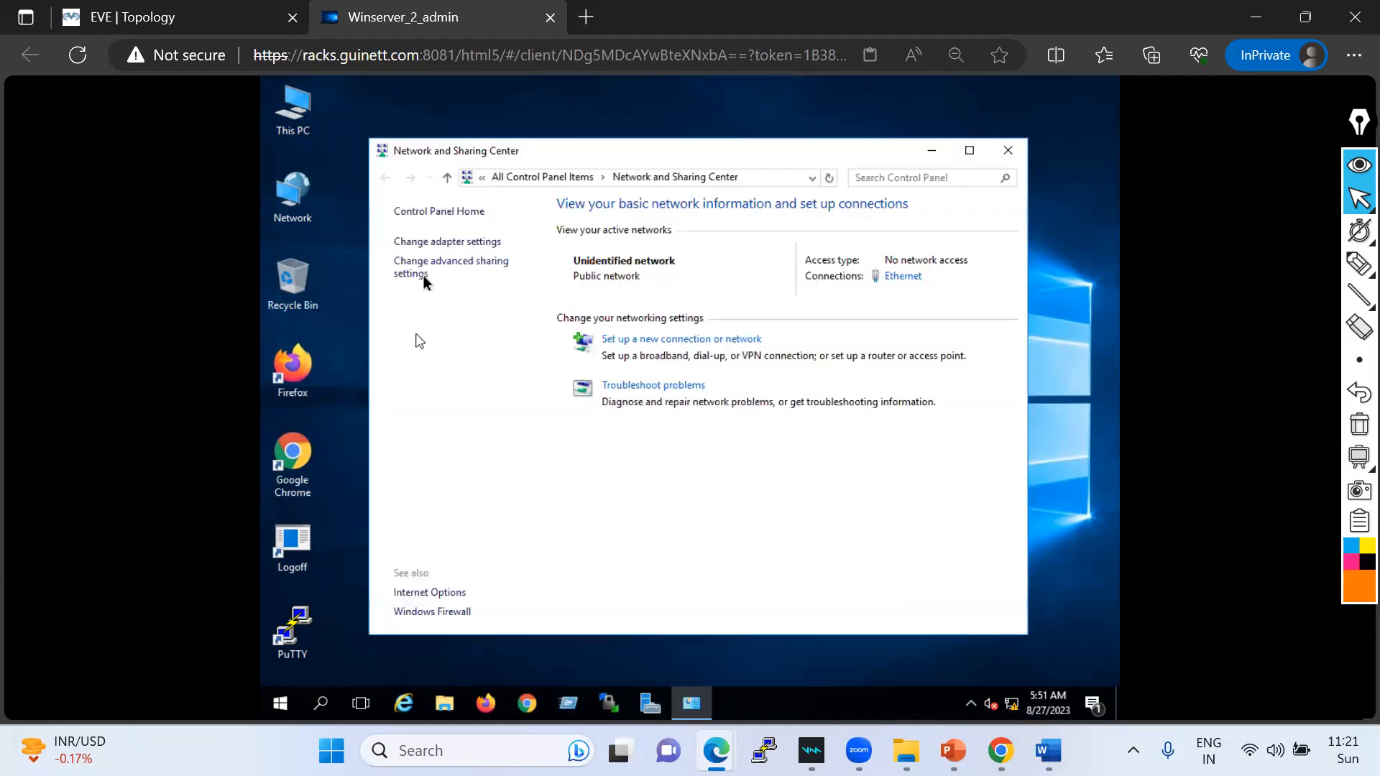
left_click(446, 243)
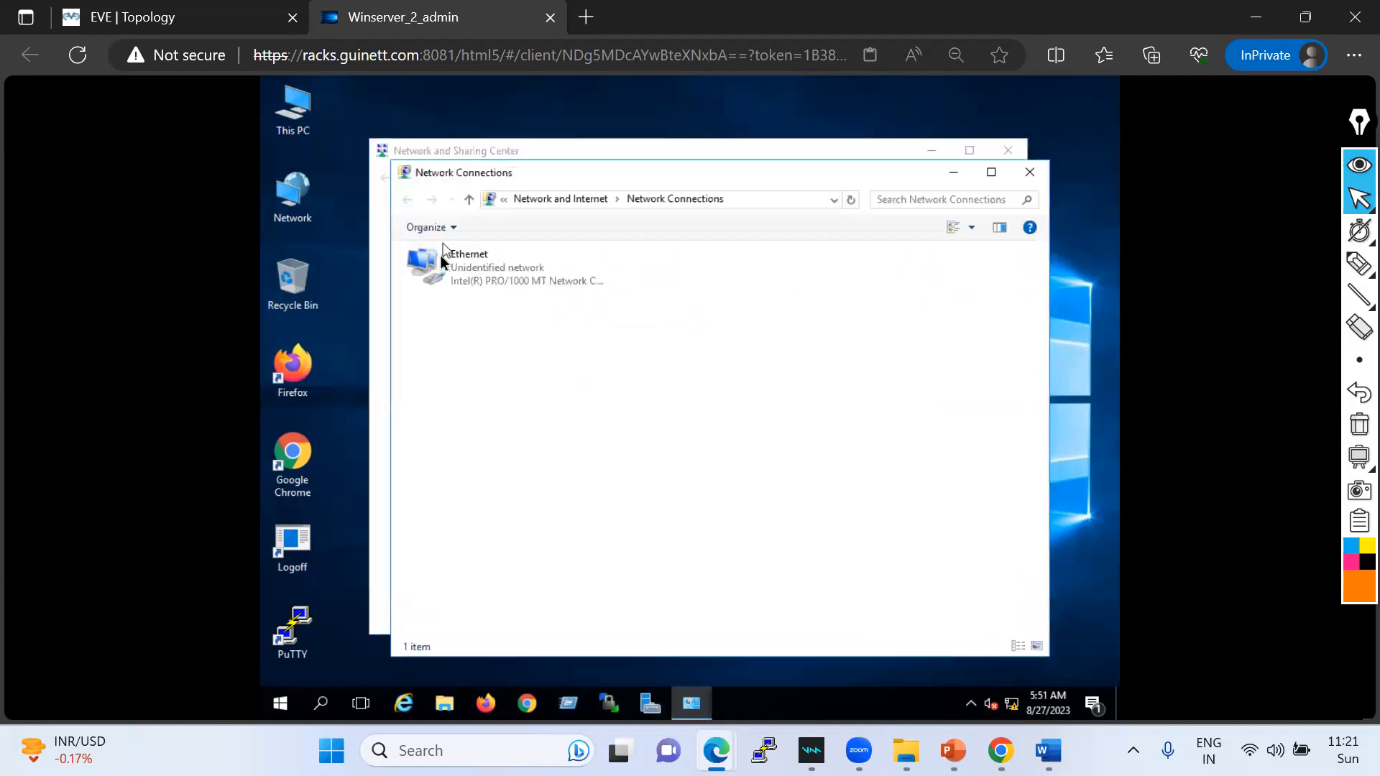
right_click(455, 287)
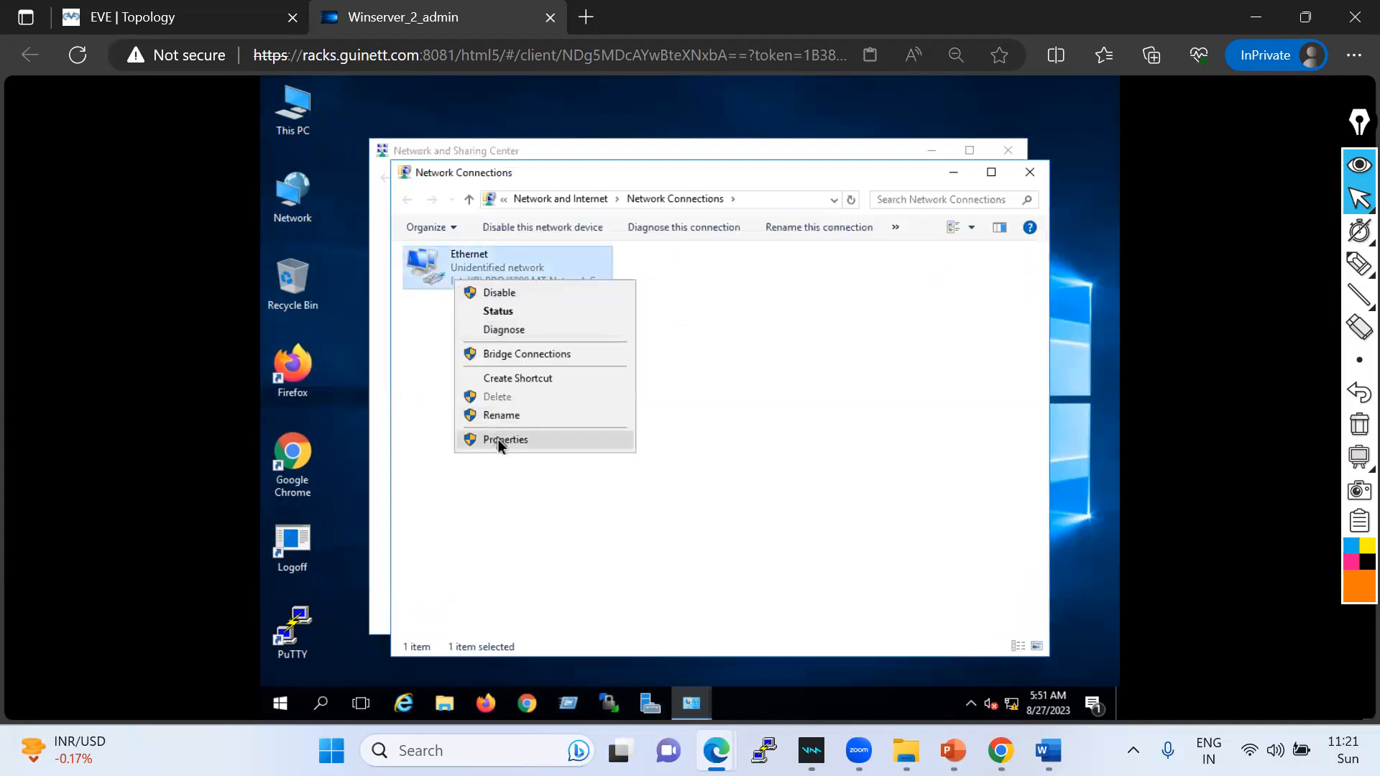
left_click(500, 440)
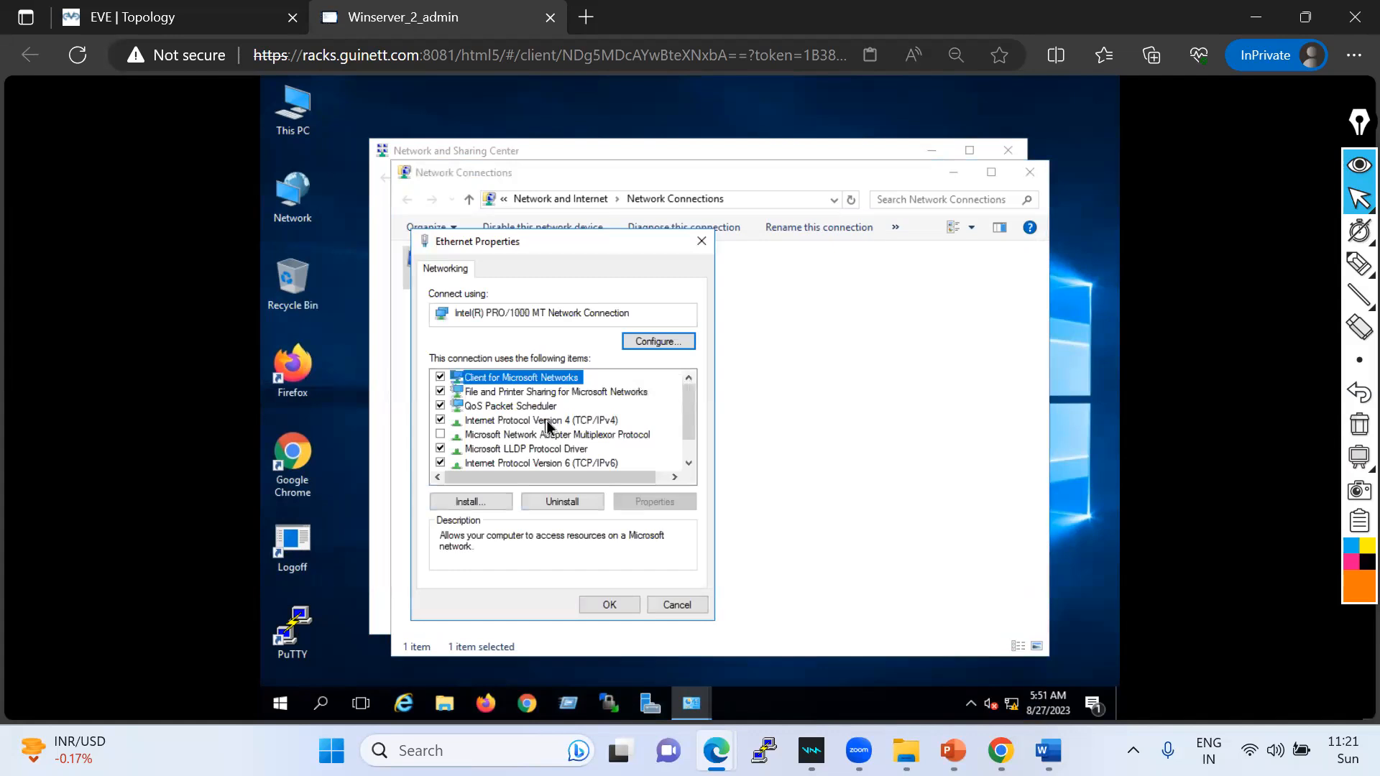
double_click(546, 421)
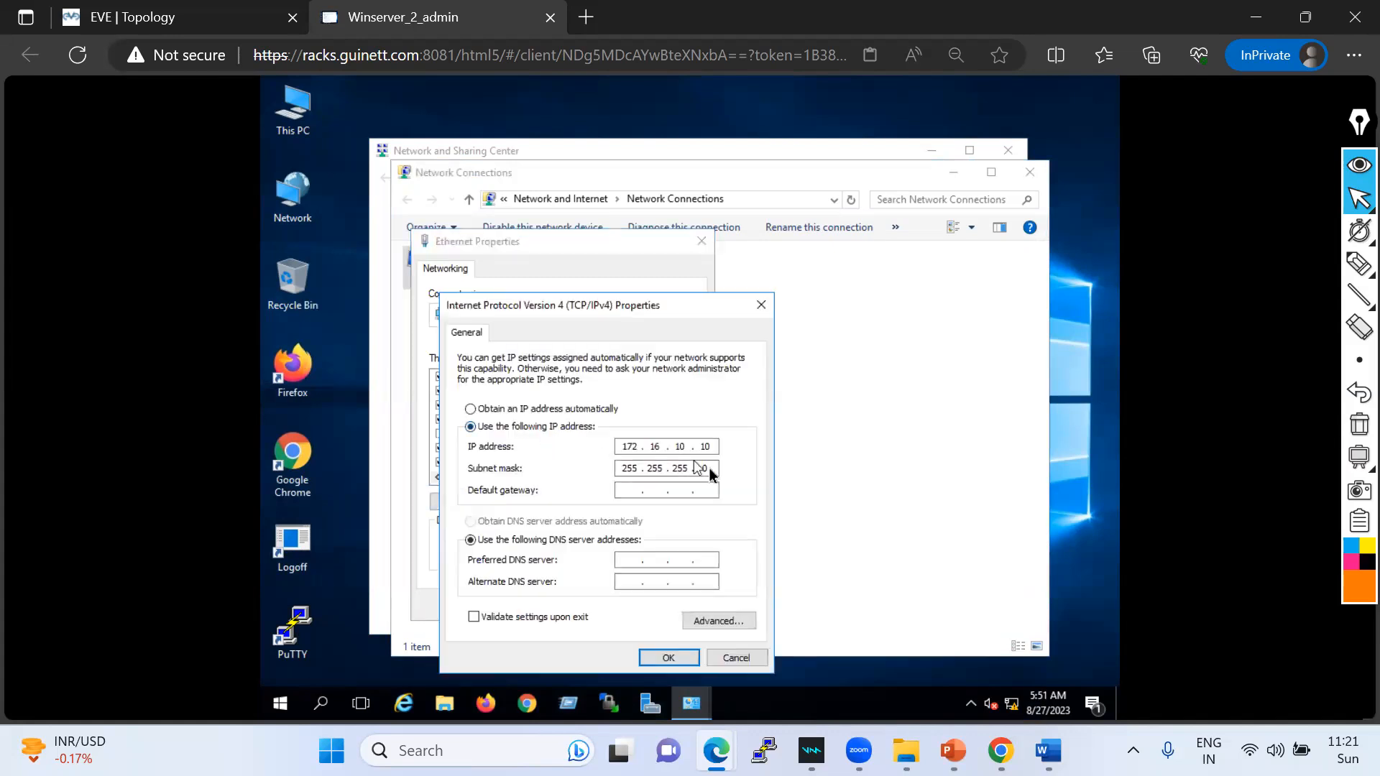
left_click(173, 23)
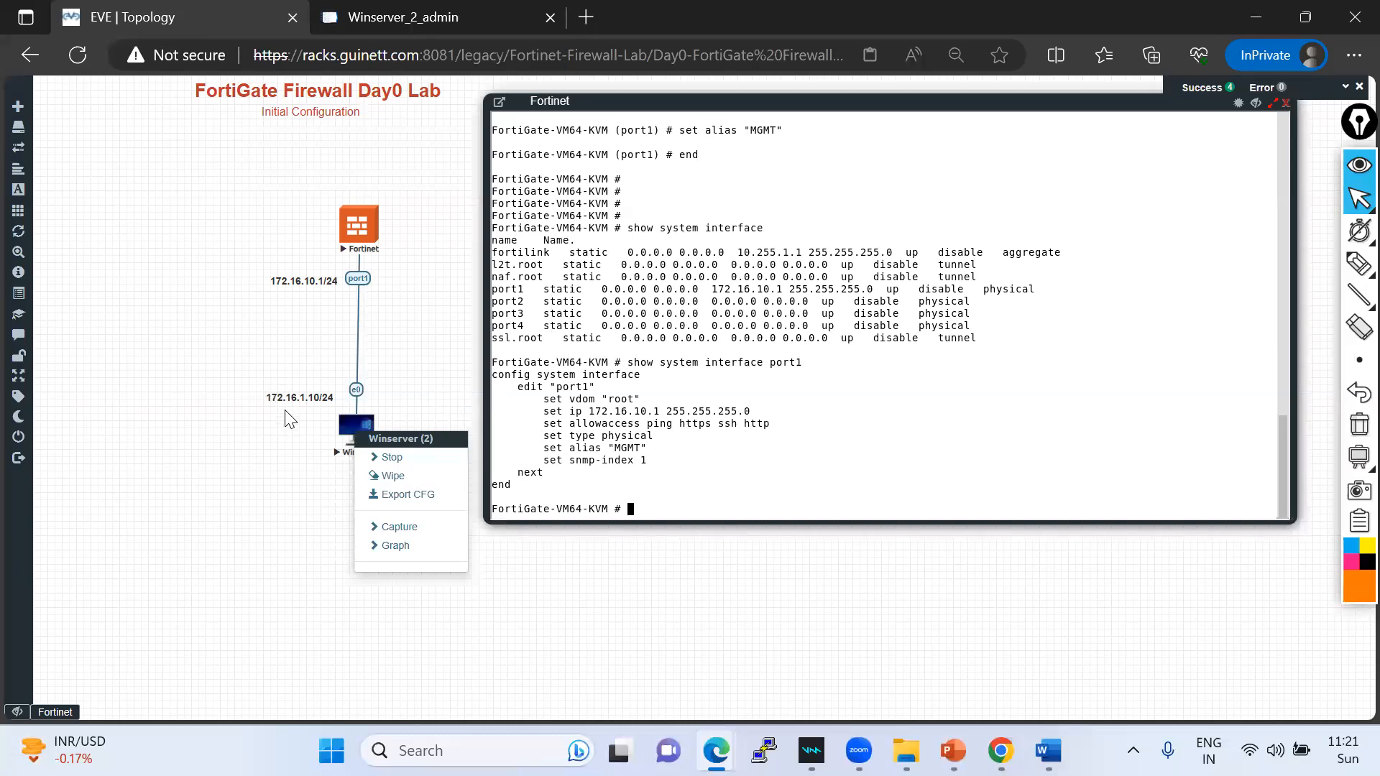
- Correct the Winserver topology label from 172.16.1.10/24 to 172.16.10.10/24
left_click(435, 21)
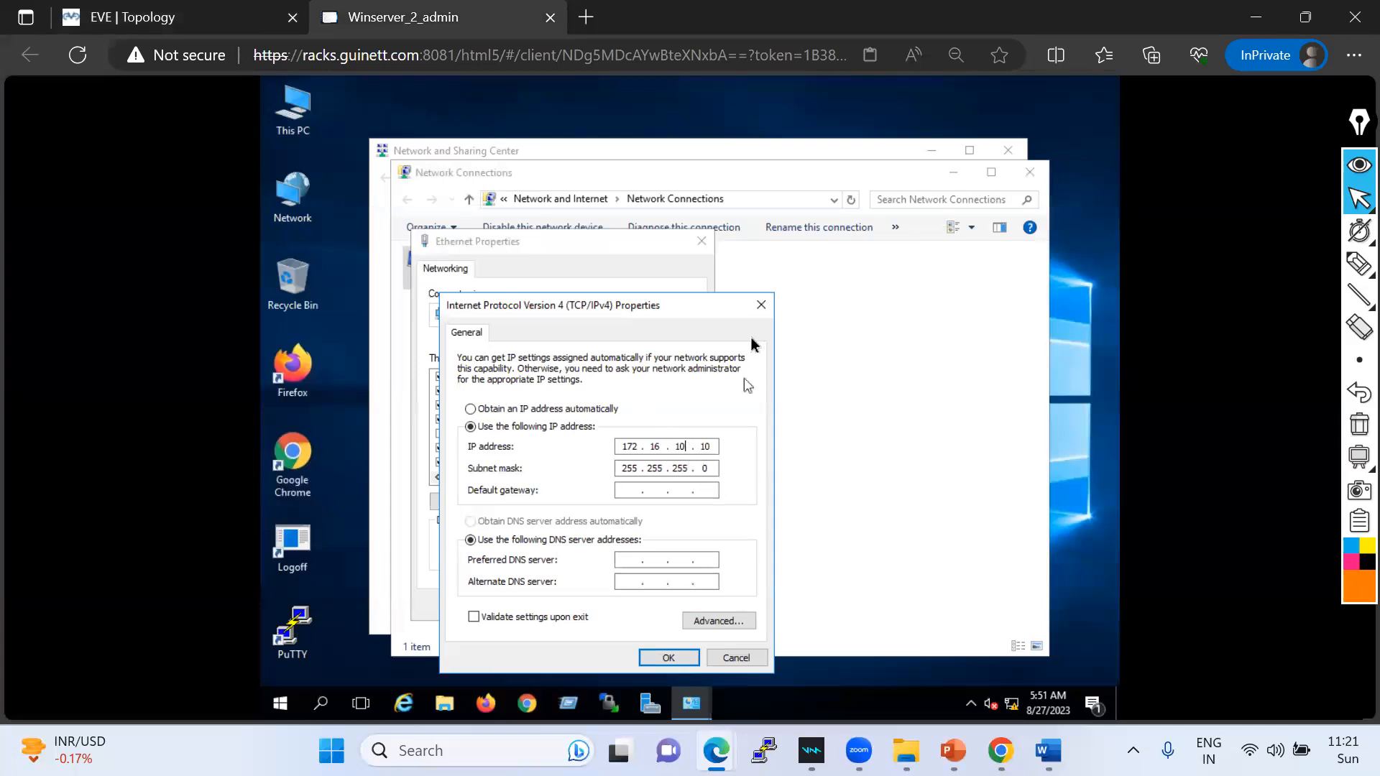
left_click(173, 22)
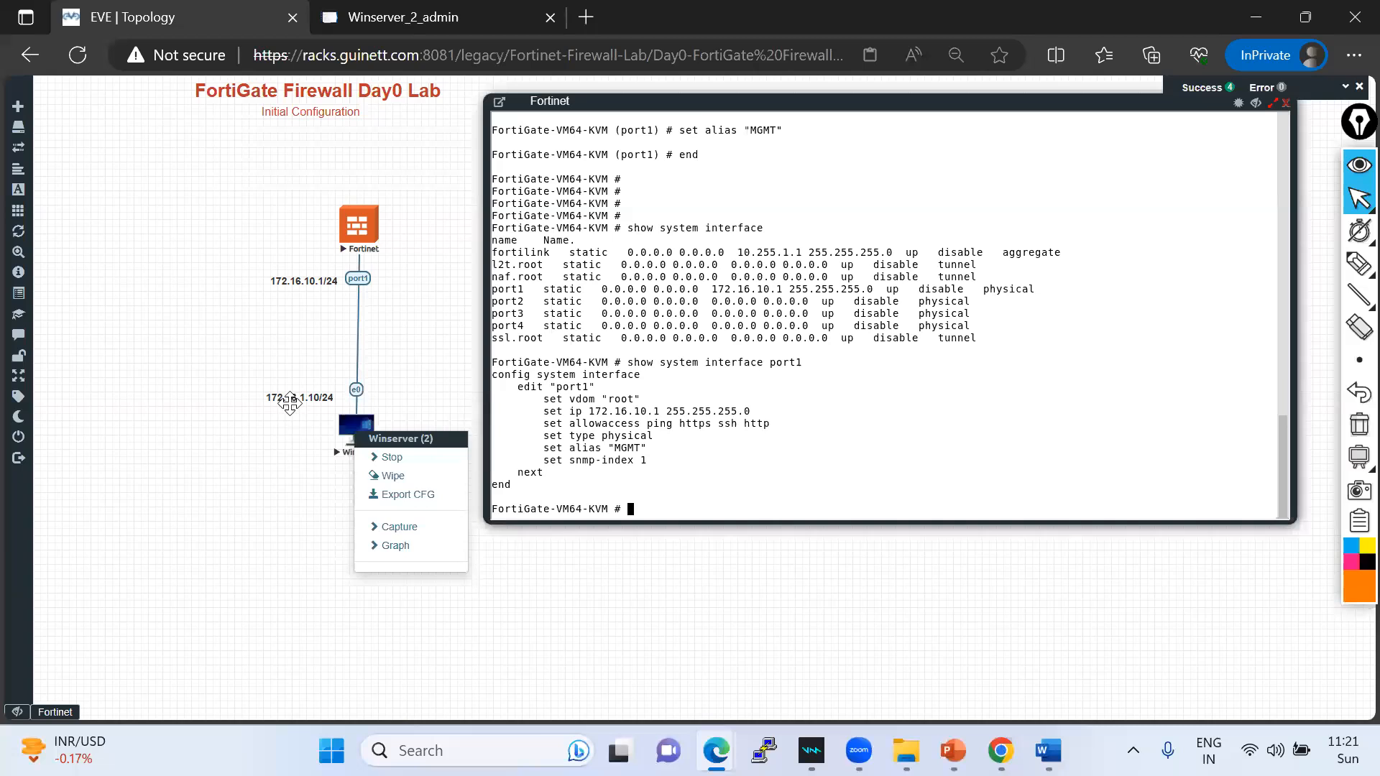
double_click(311, 399)
left_click(308, 398)
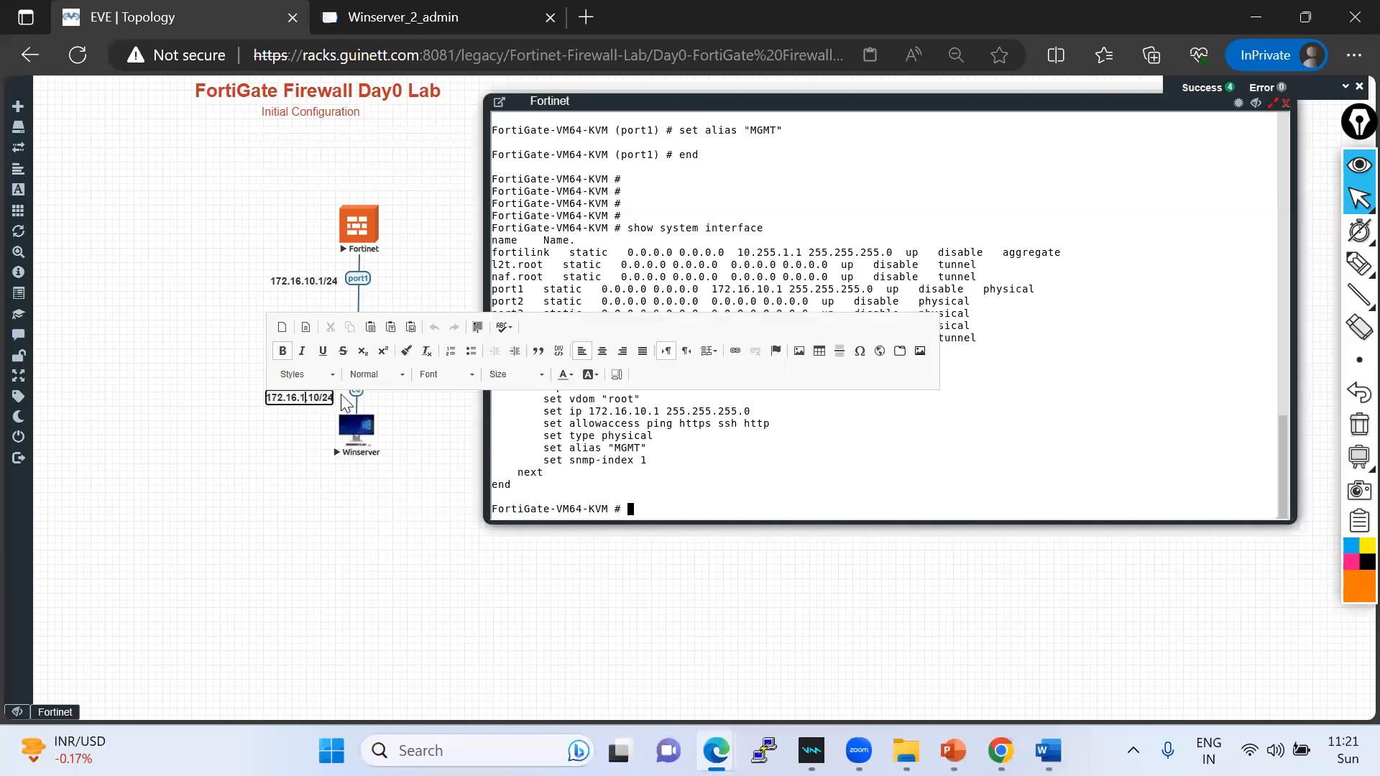
type("0")
left_click(276, 463)
left_click(459, 16)
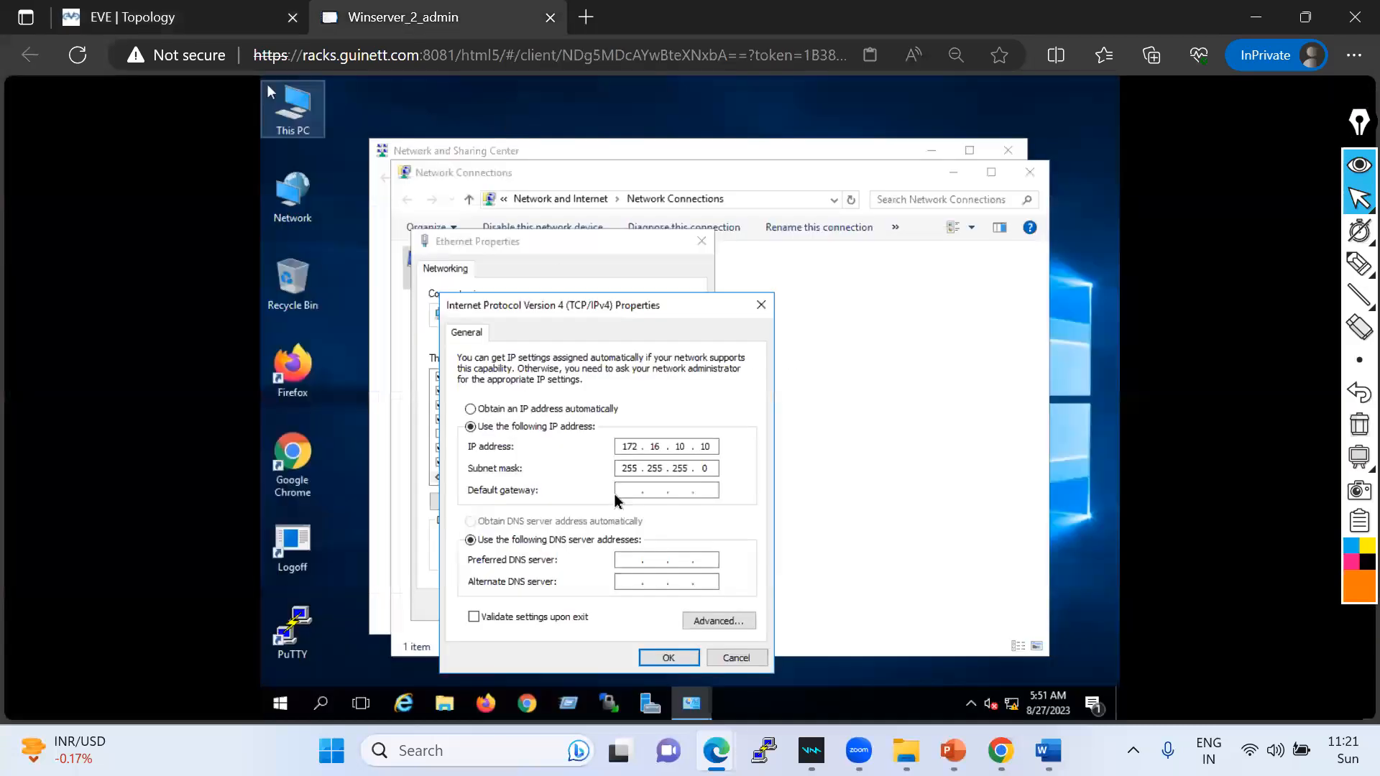
- Set default gateway 172.16.10.1, confirm both property dialogs, and close the network windows
left_click(628, 491)
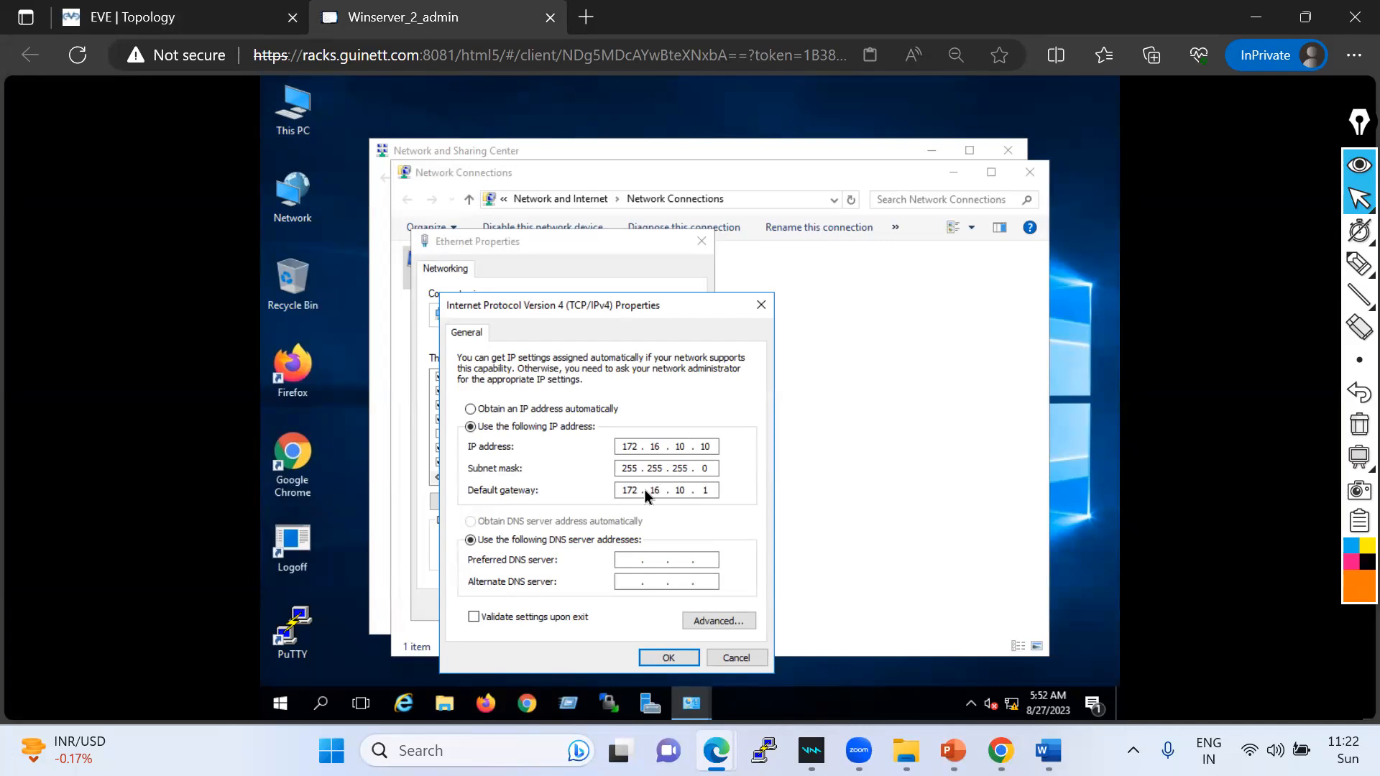
left_click(668, 658)
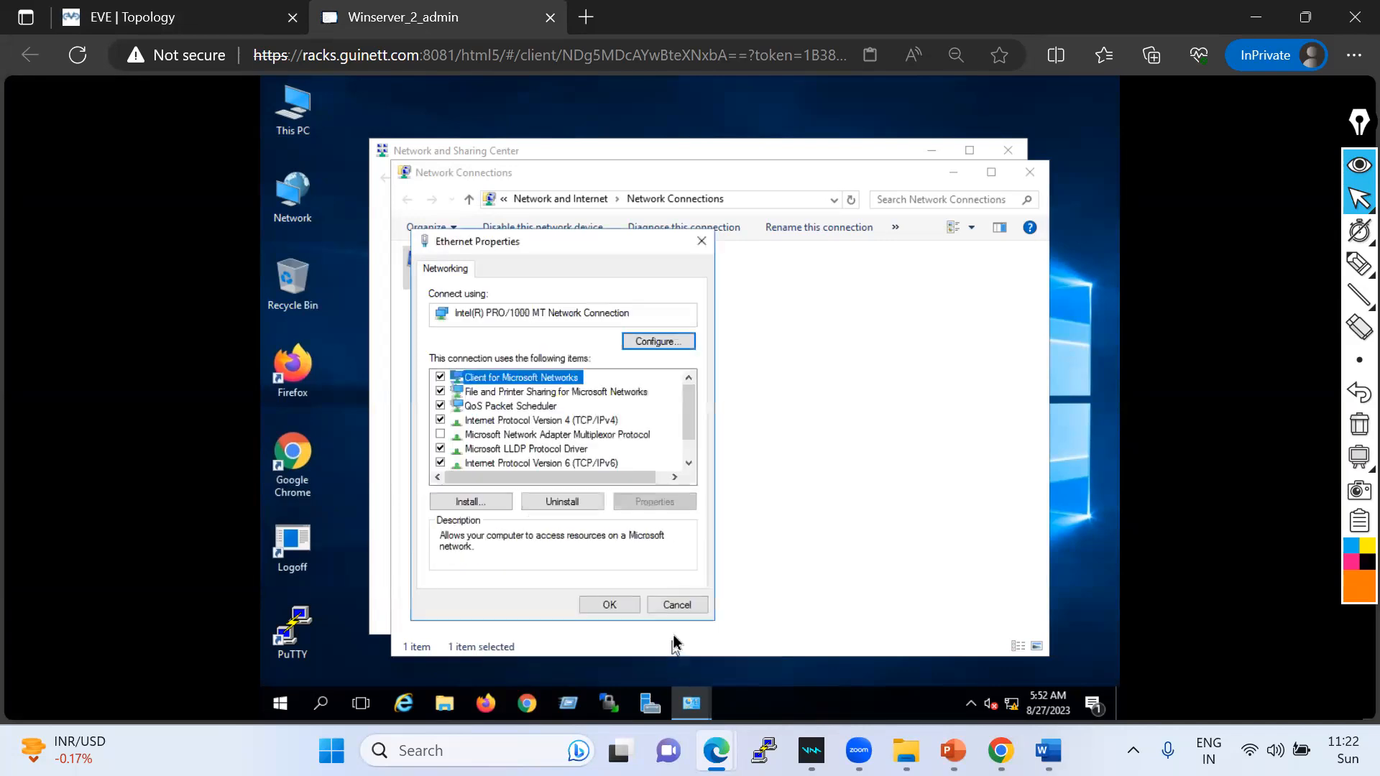
left_click(615, 607)
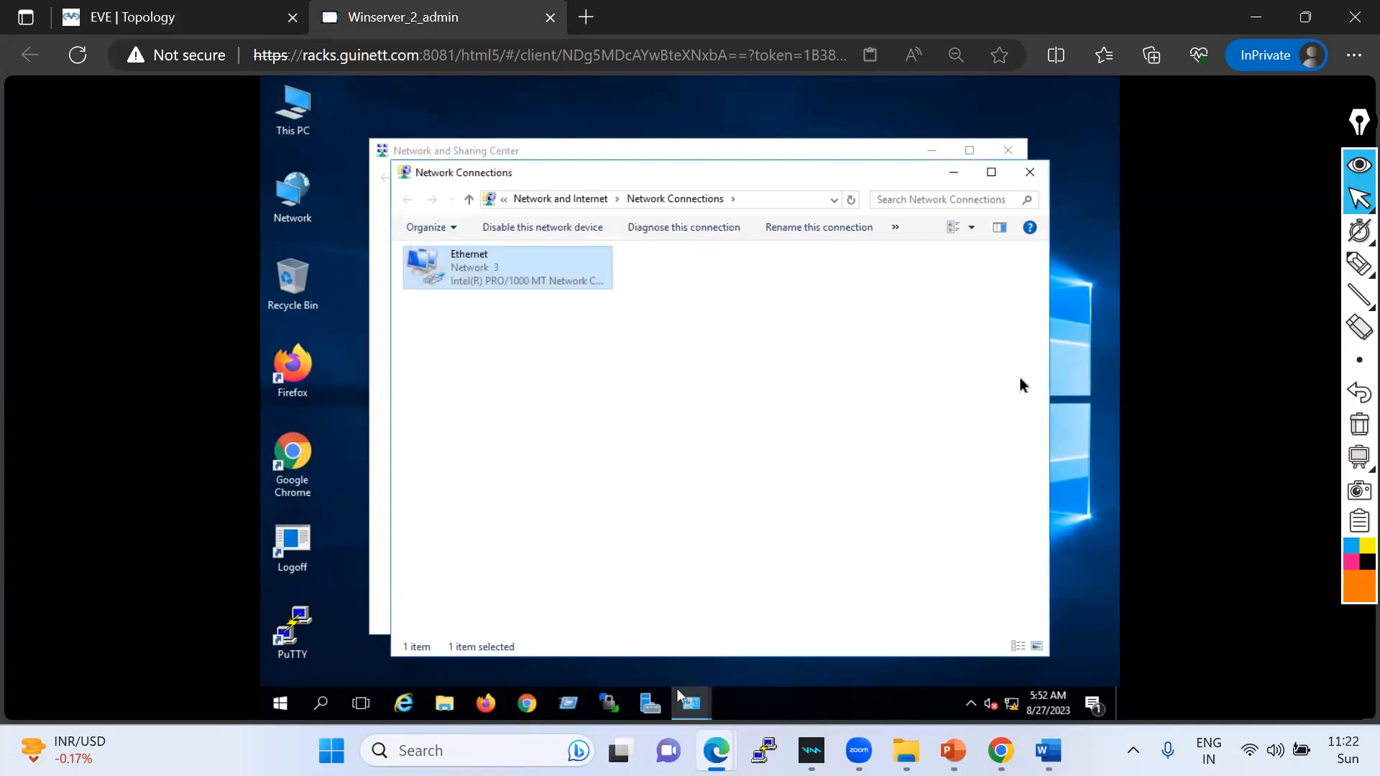
left_click(1028, 172)
left_click(1007, 150)
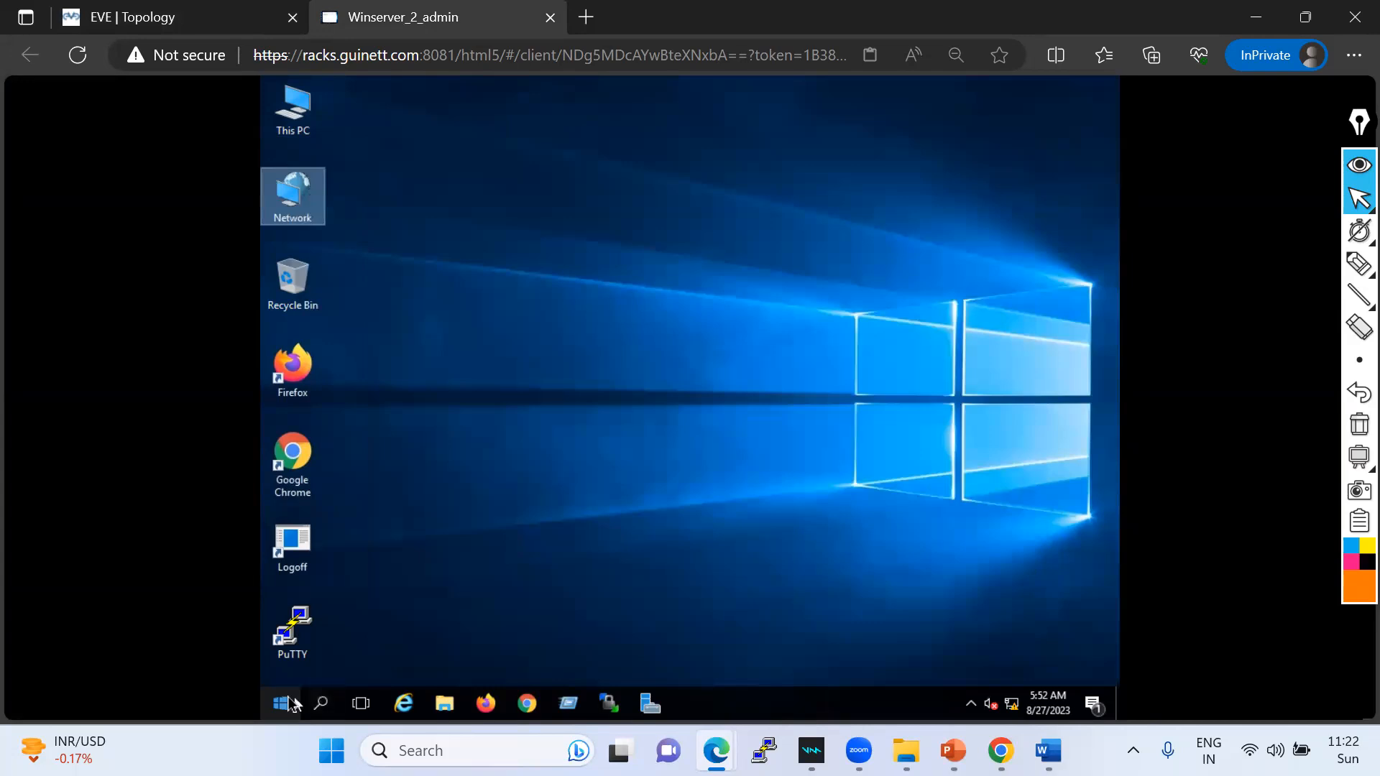
- Open a Command Prompt on Winserver and run ipconfig to check its addressing
left_click(322, 703)
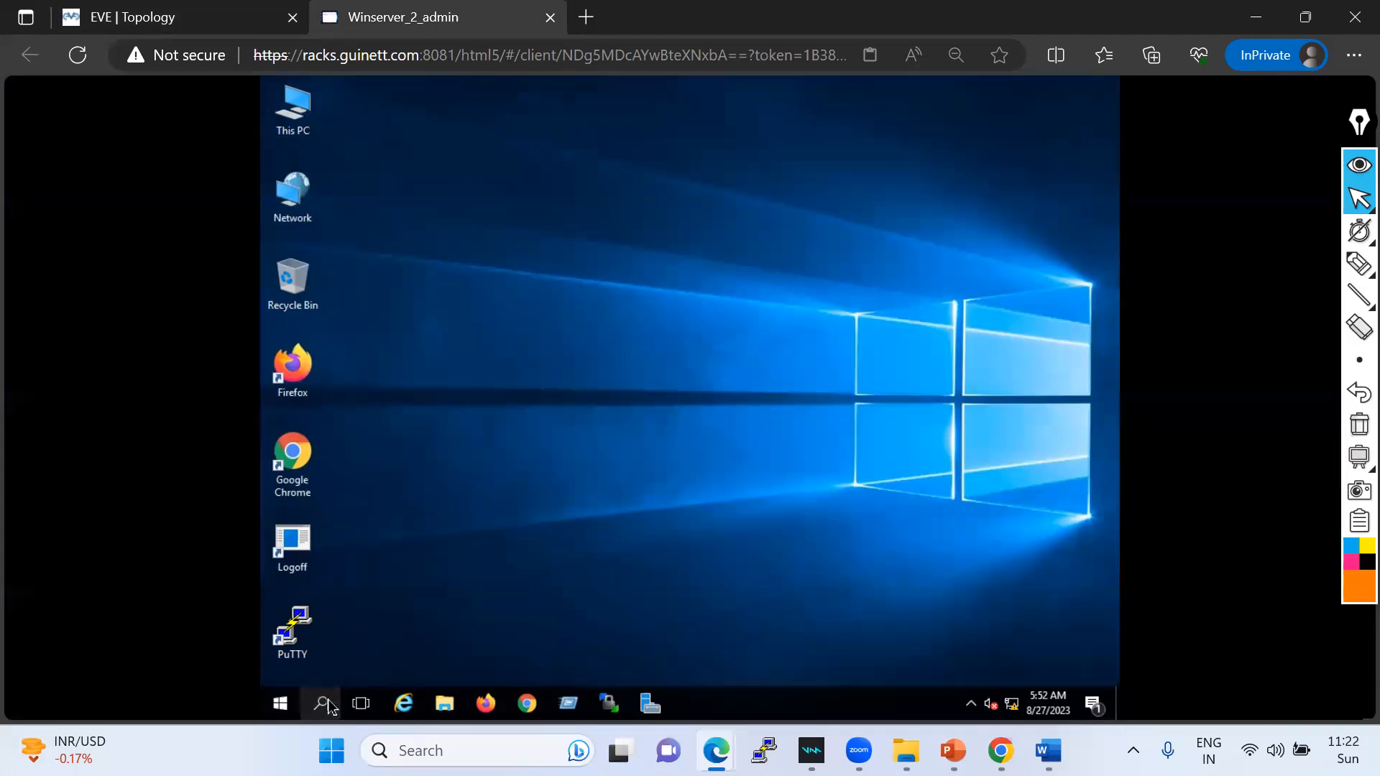
type("c")
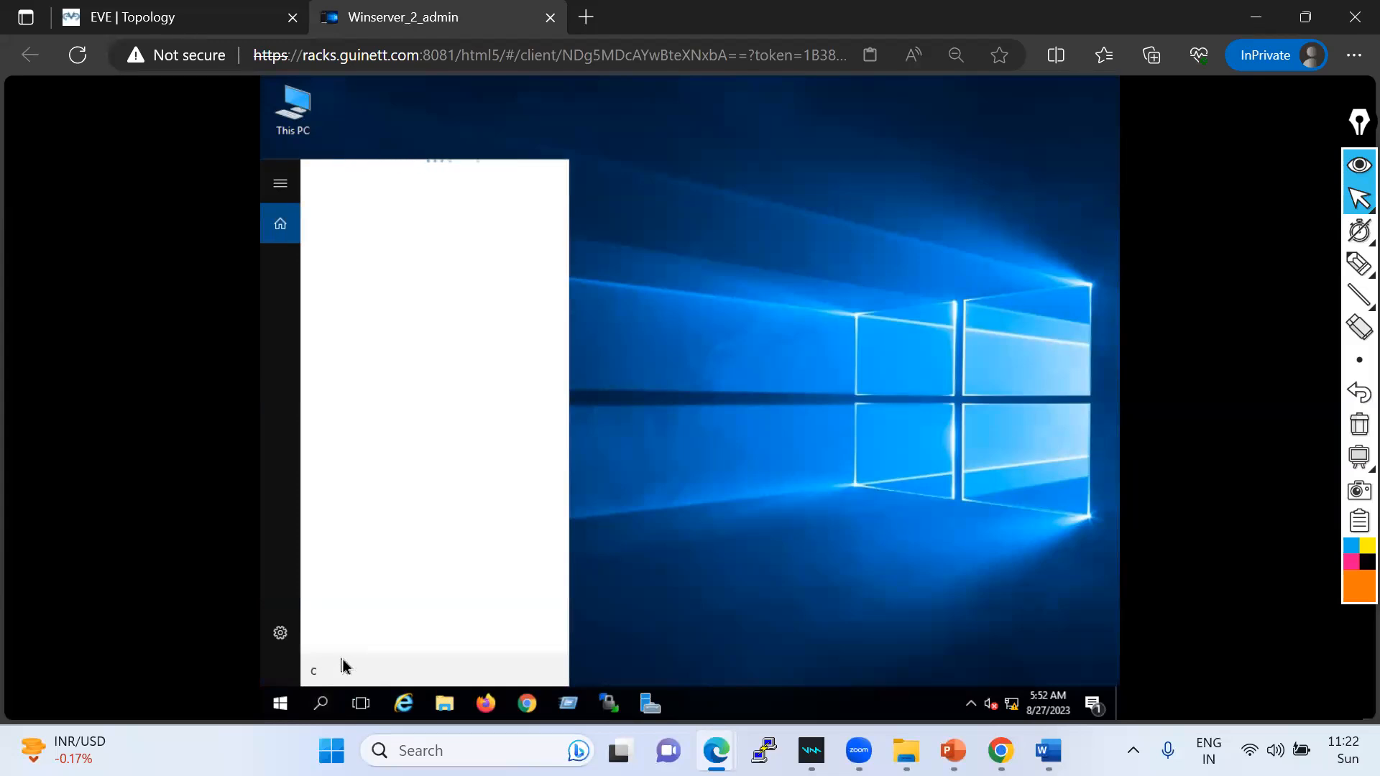
type("md")
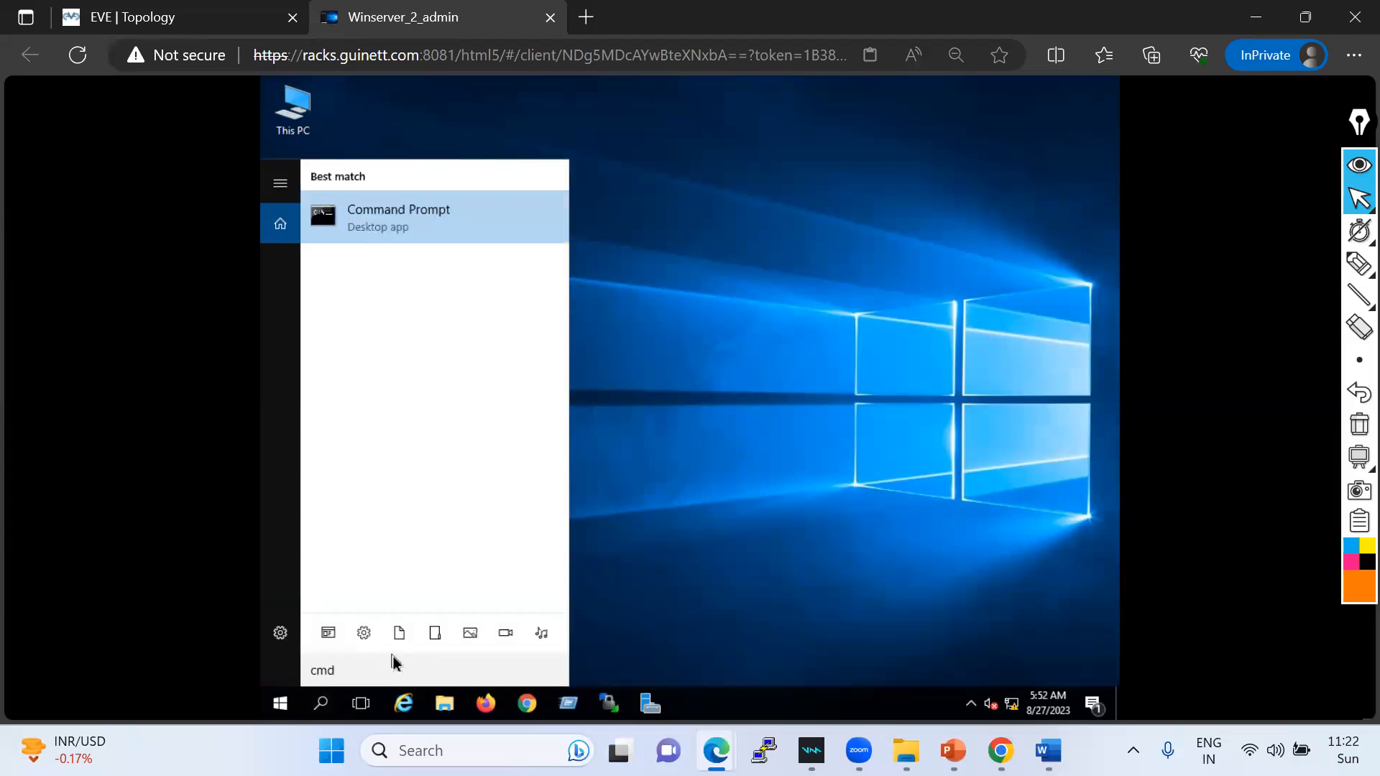
key("Return")
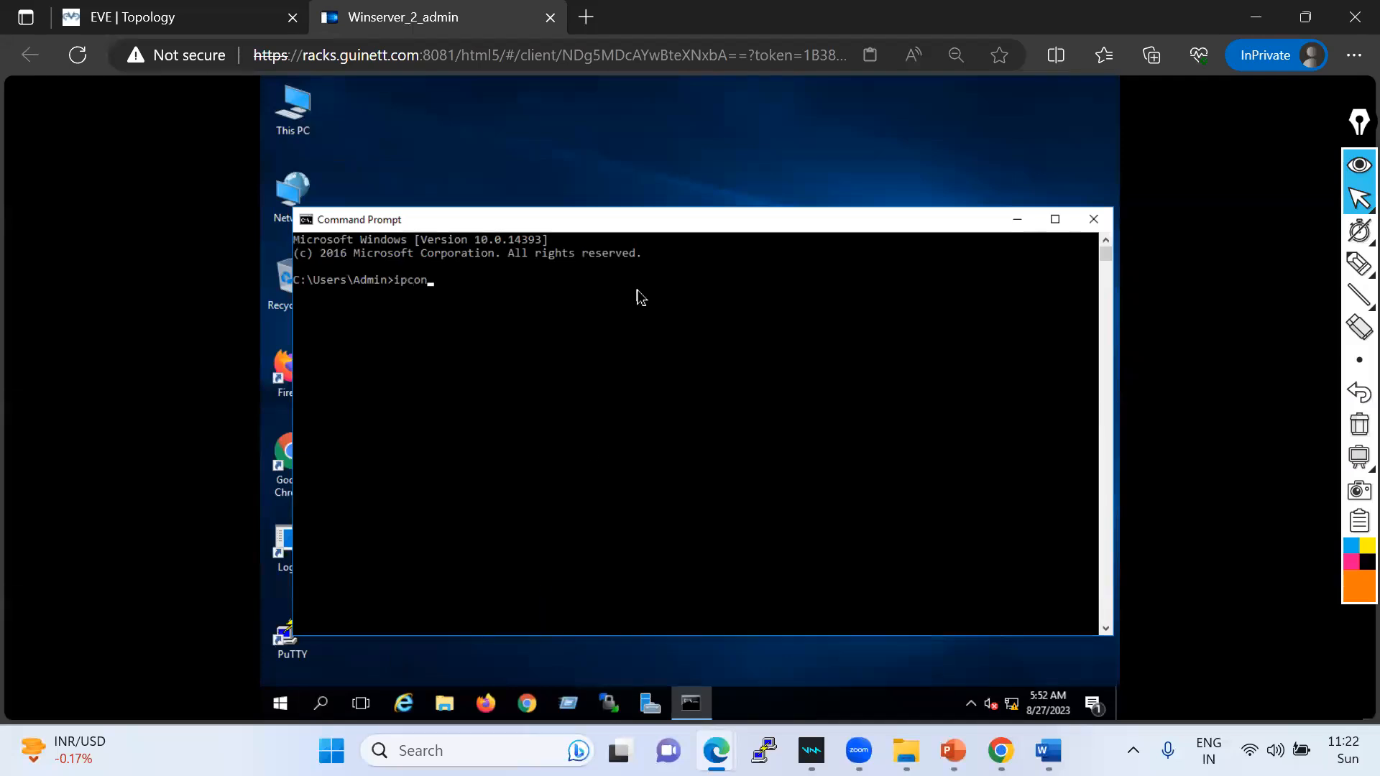
type("ipconfig")
key("Return")
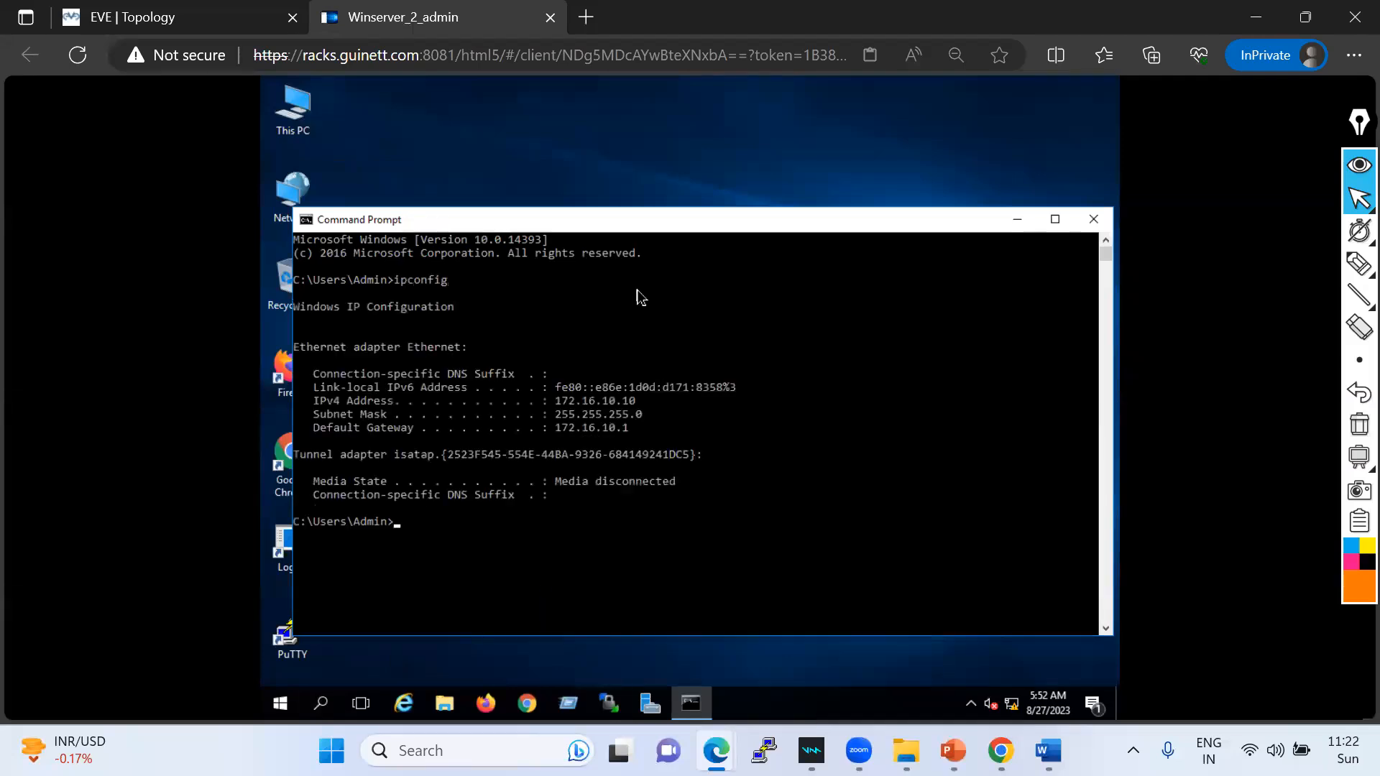
- Ping 172.16.10.1 from Winserver and confirm it replies
left_click(121, 17)
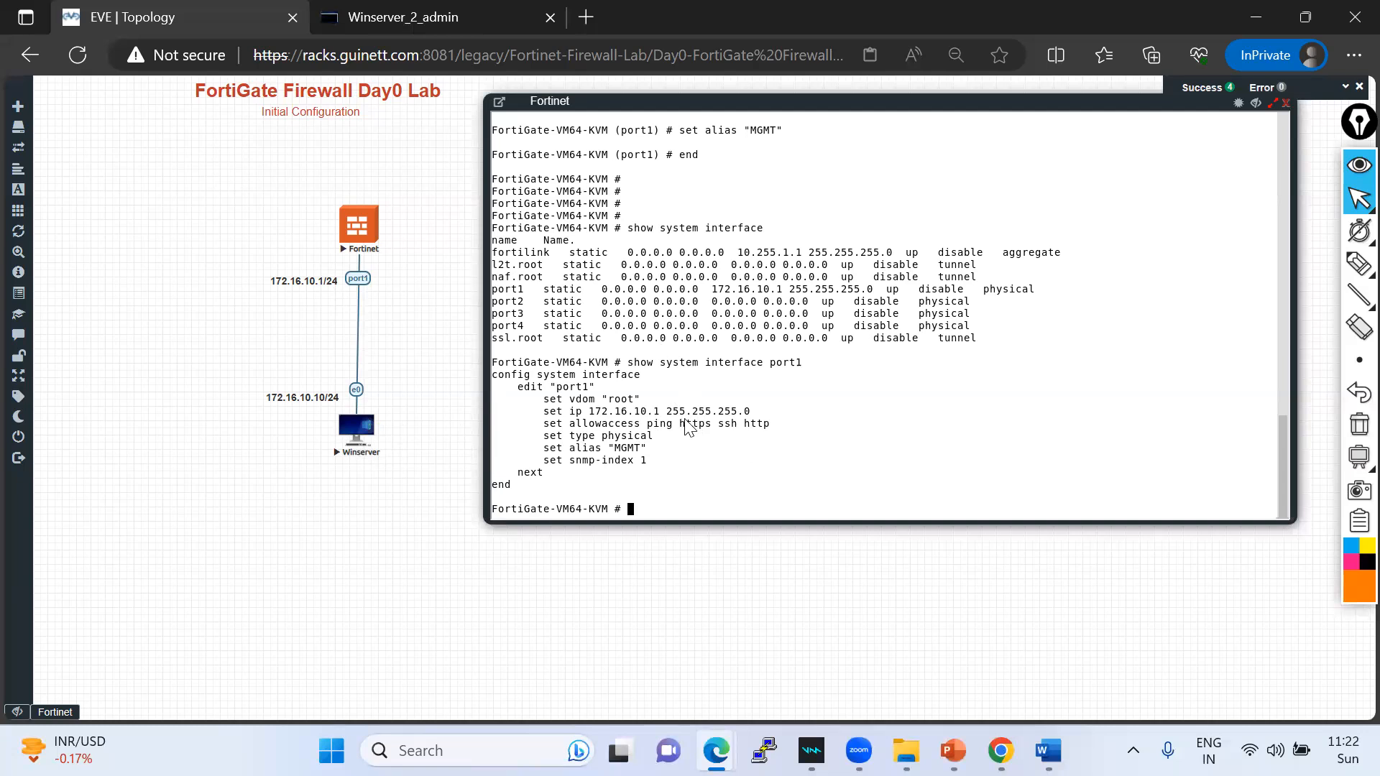
left_click(398, 21)
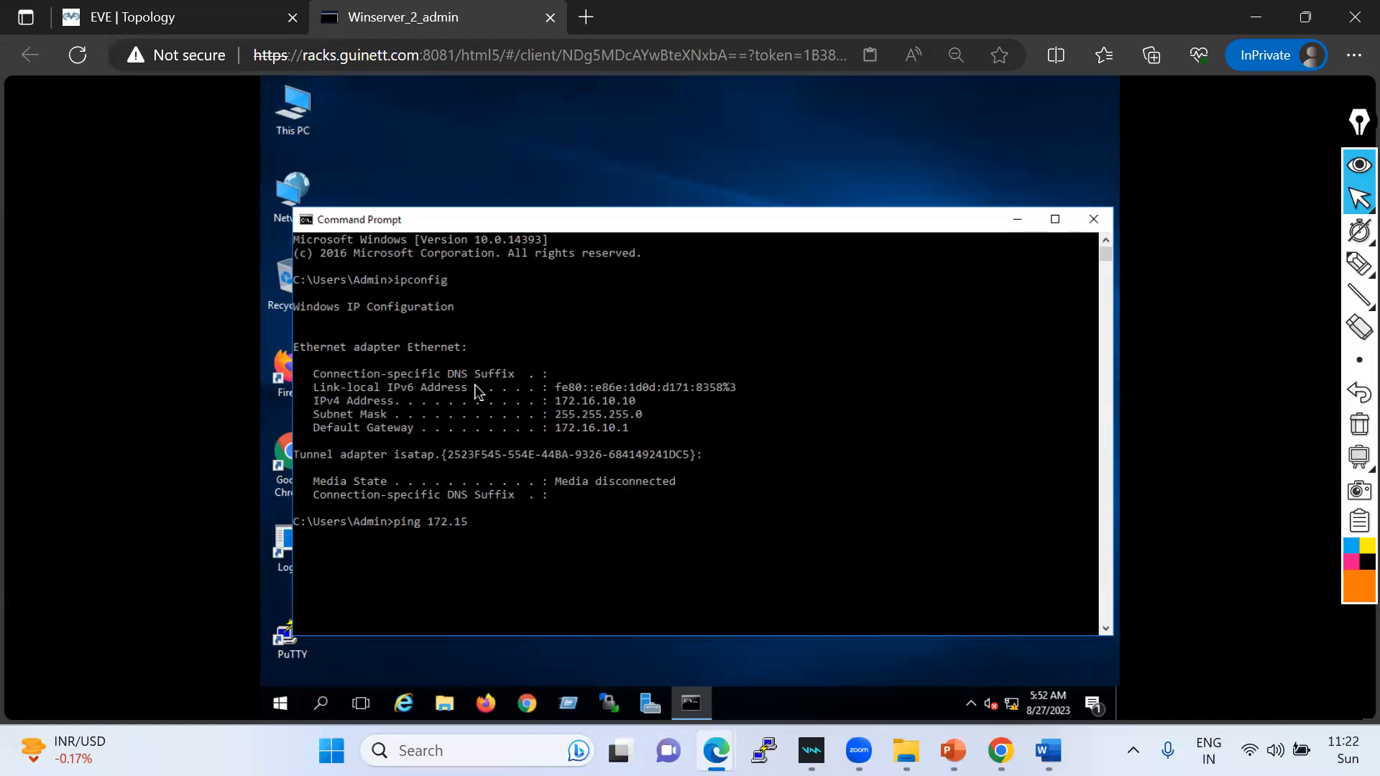
type("ping 172.16.10.1")
key("Return")
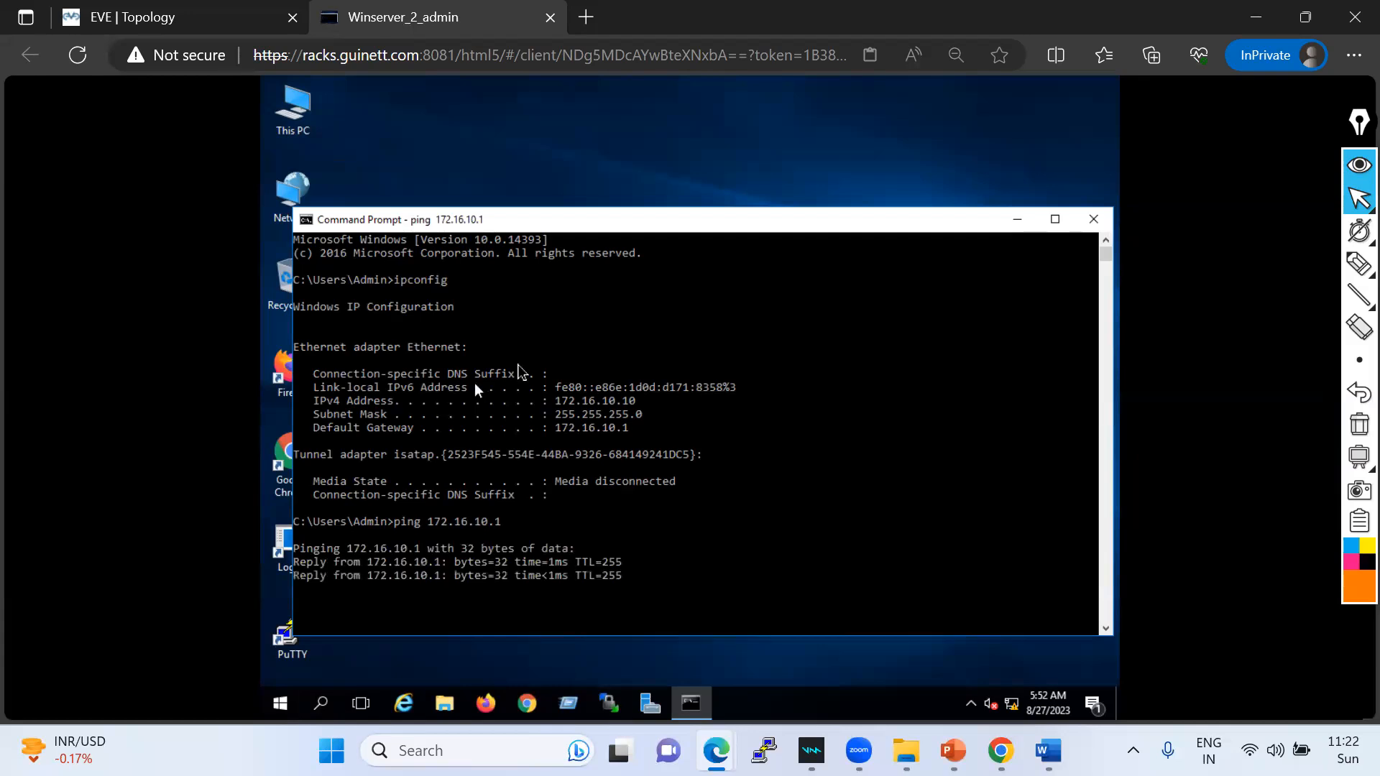
left_click(153, 20)
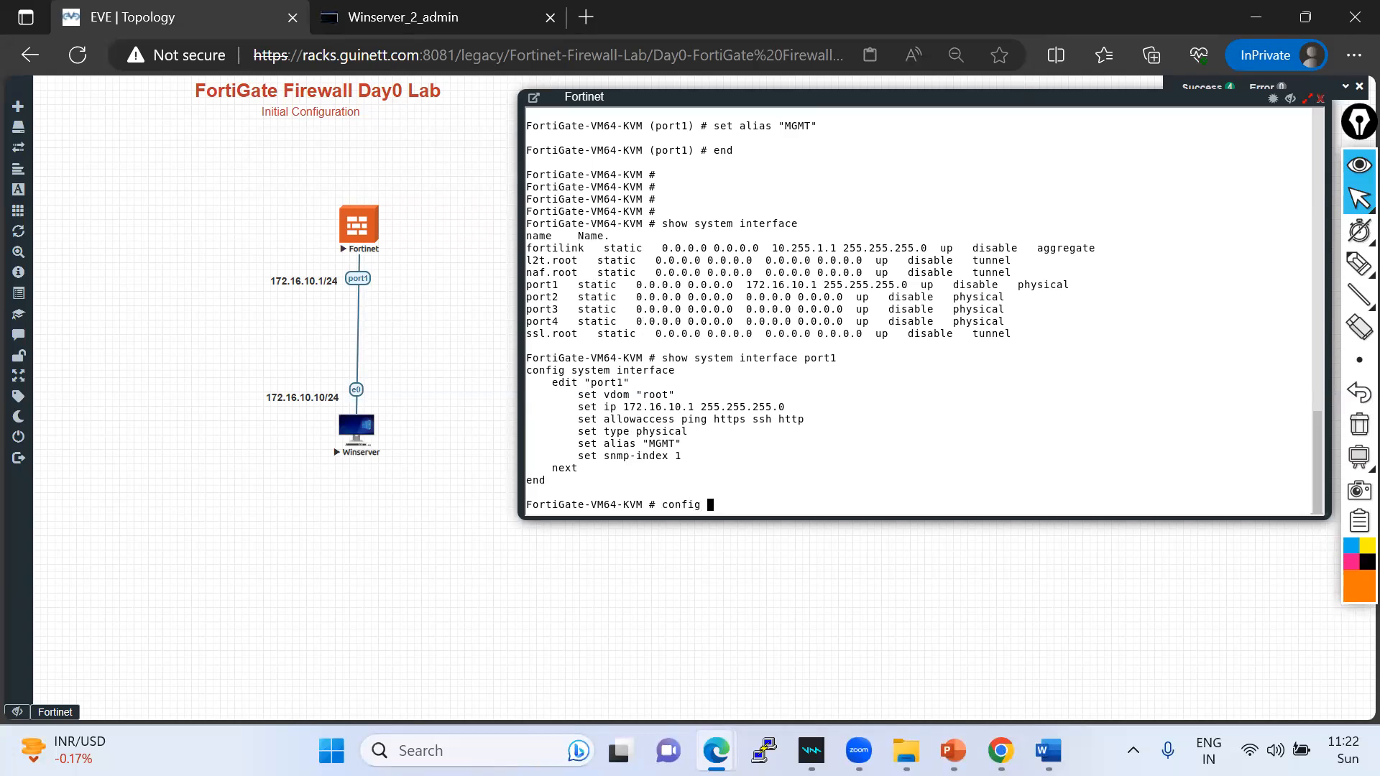
- Edit port1 and set its allowed access to https ssh http, dropping ping
type("ystem i")
key("Tab")
key("Return")
type("edit port1")
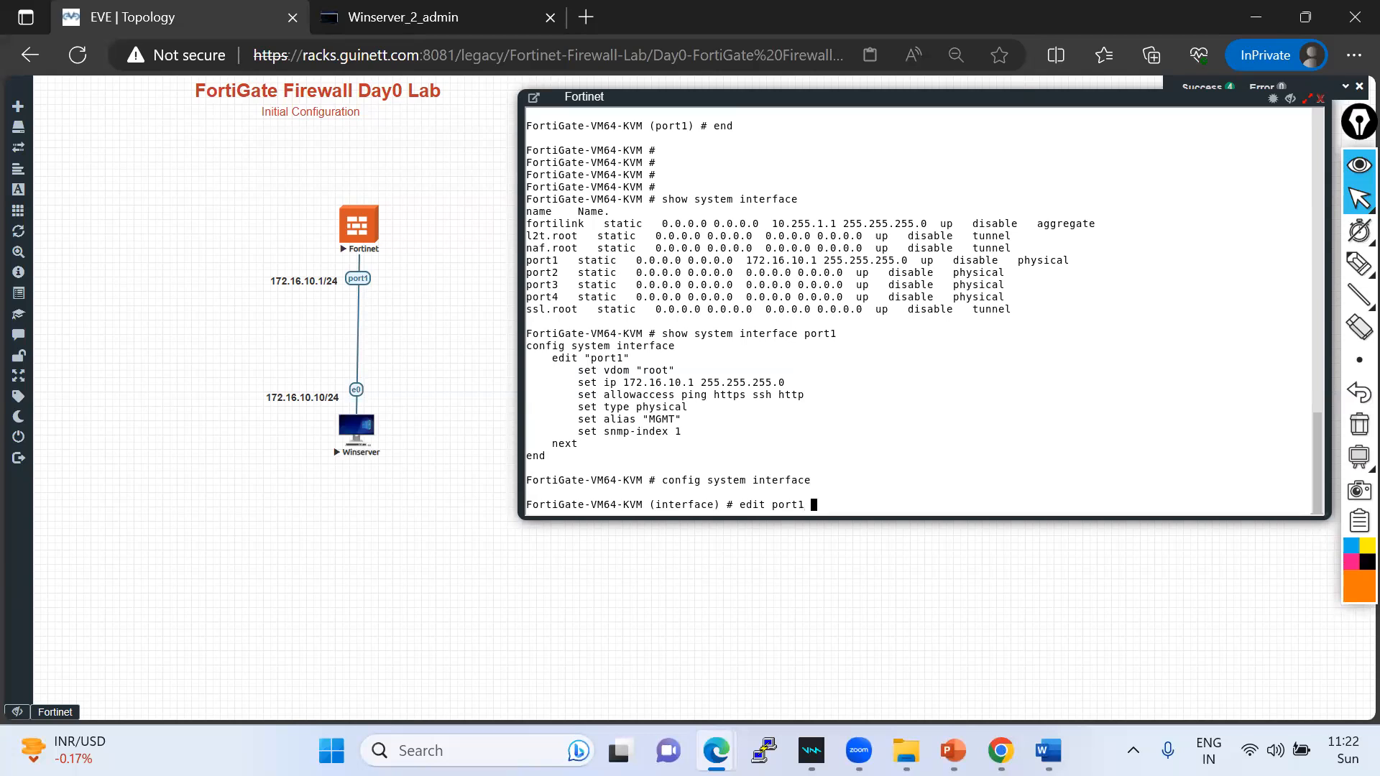
key("Return")
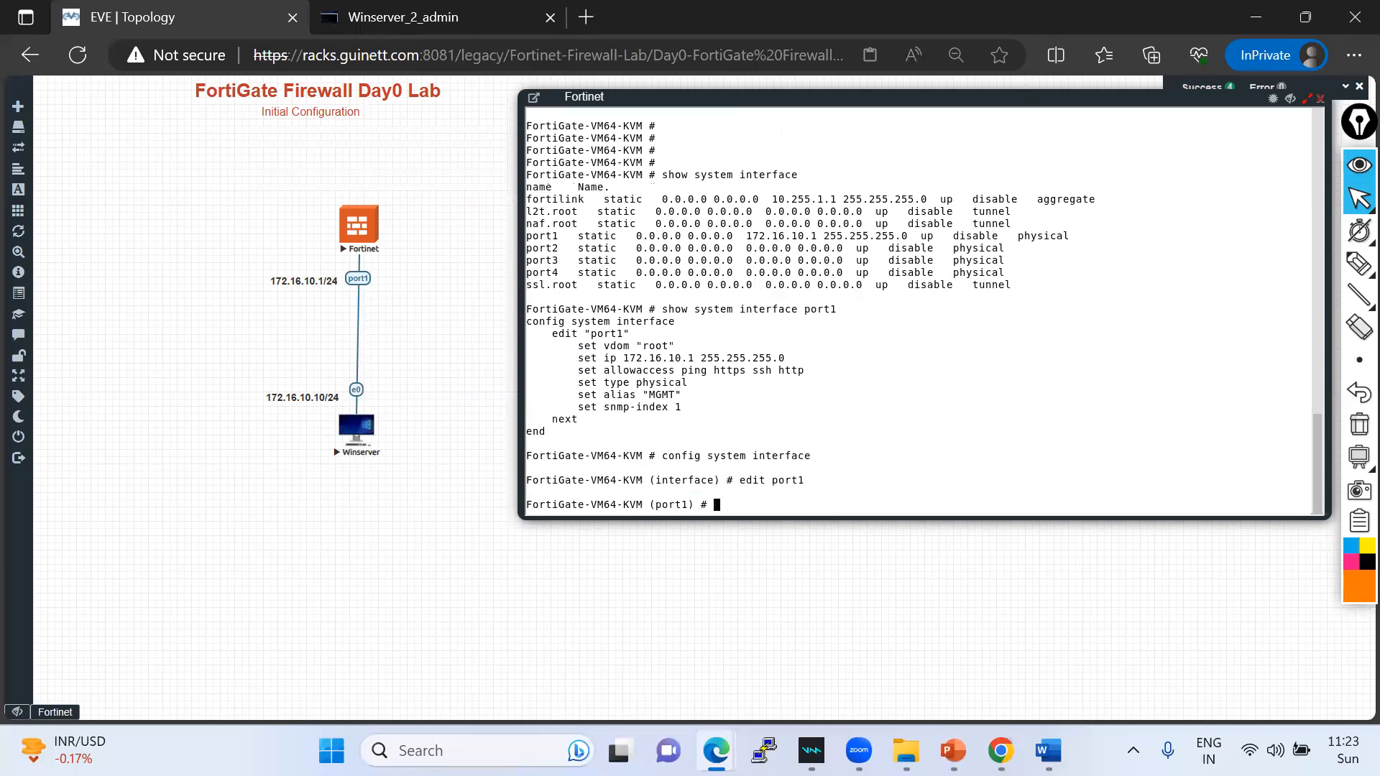
type("set allowaccess")
left_click_drag(708, 370, 804, 370)
right_click(862, 375)
key("Return")
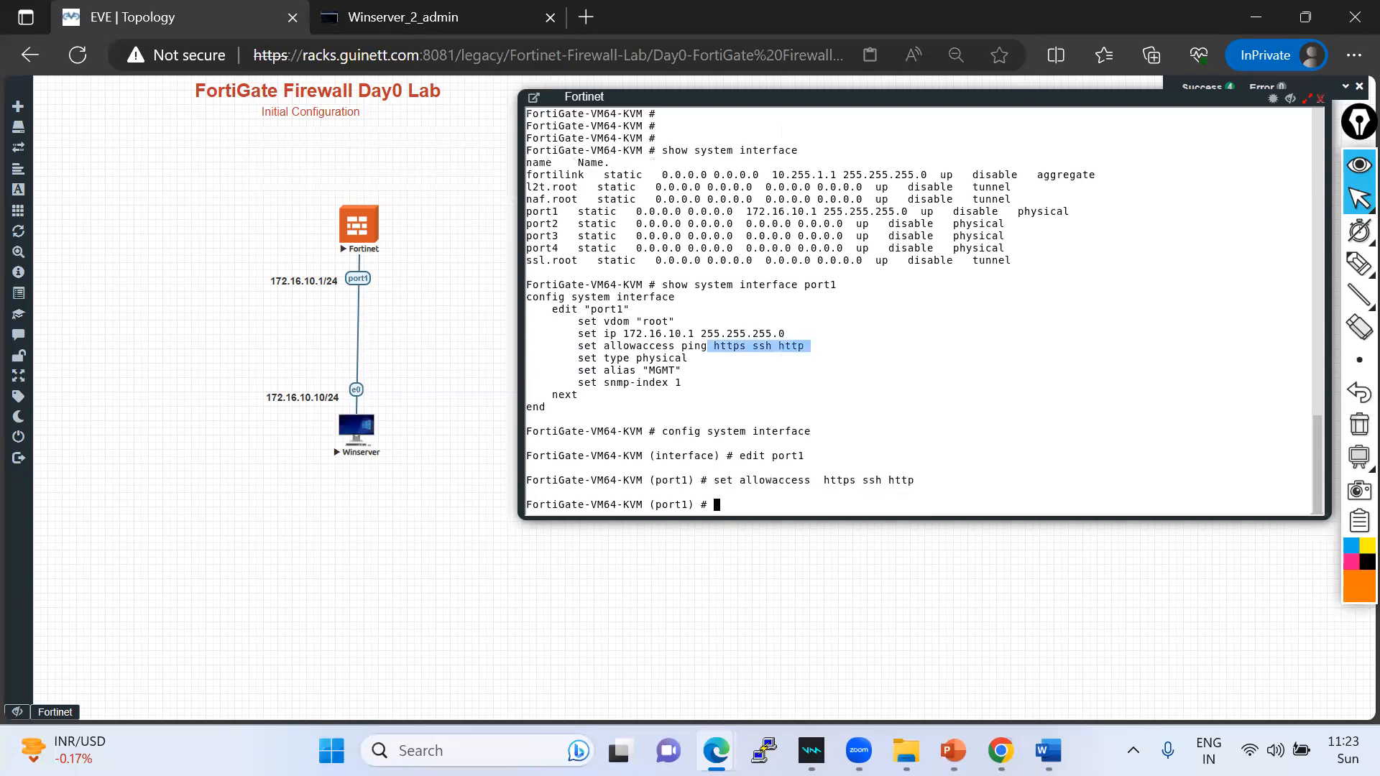
- Save the change and display port1's configuration to confirm the new access list
type("end")
key("Return")
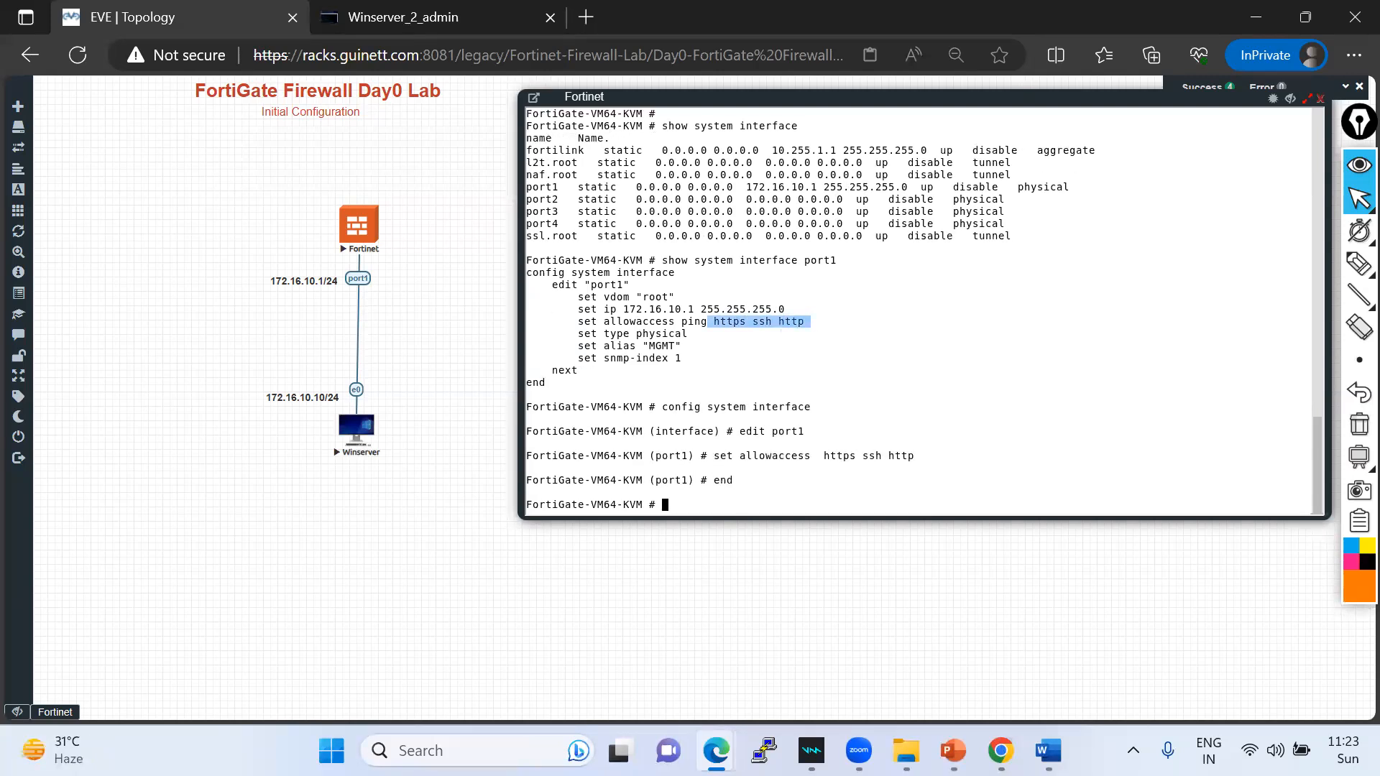
key("Up")
key("Up")
key("Up")
key("Up")
key("Up")
key("Return")
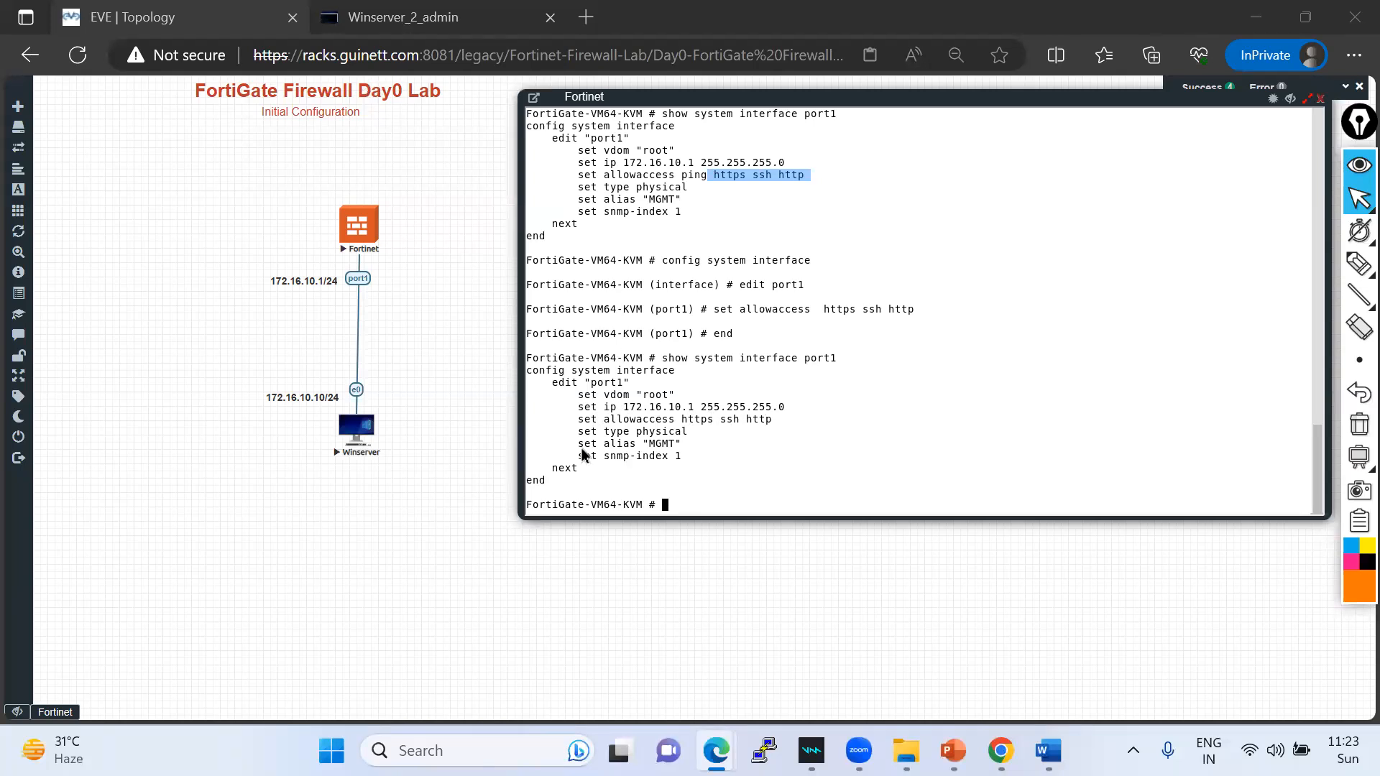
- Rerun the ping to 172.16.10.1 from the Winserver command prompt
key("ctrl+Tab")
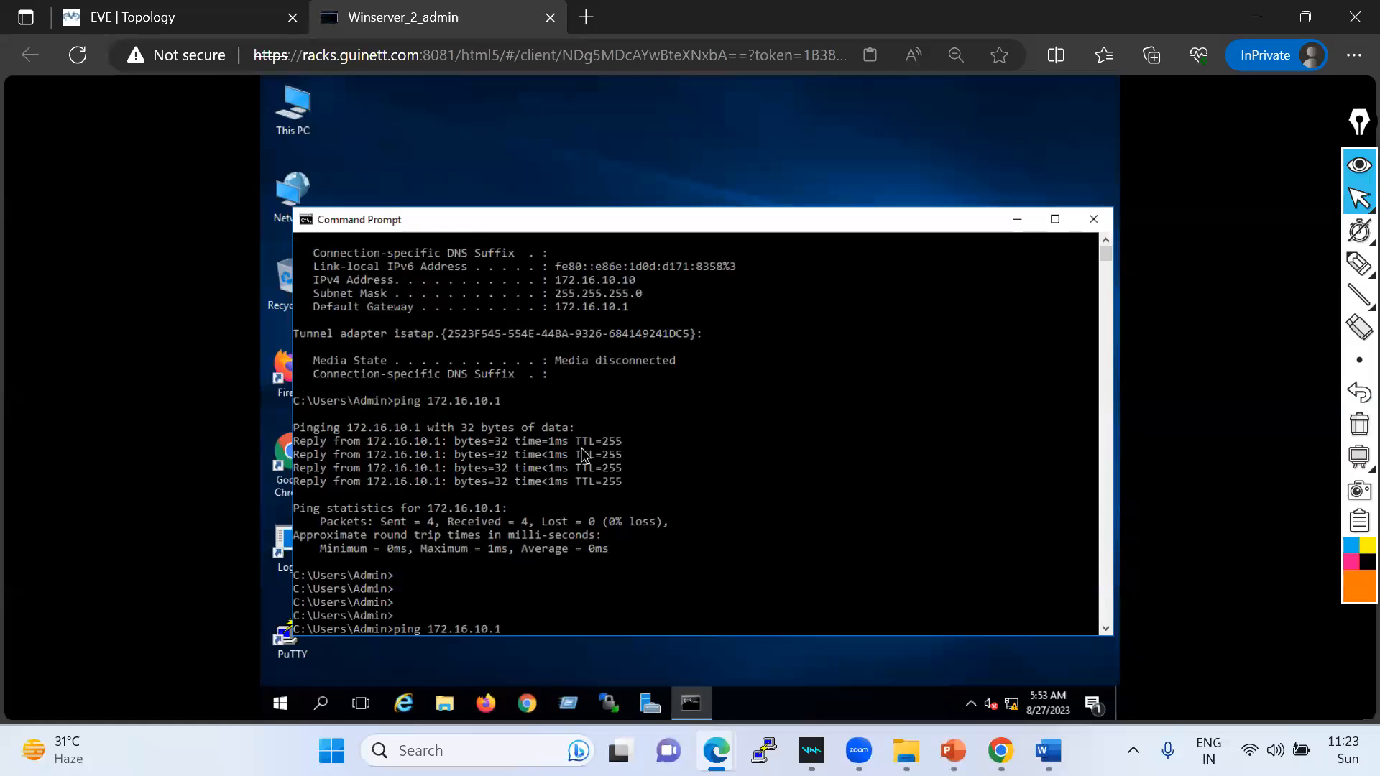
key("Return")
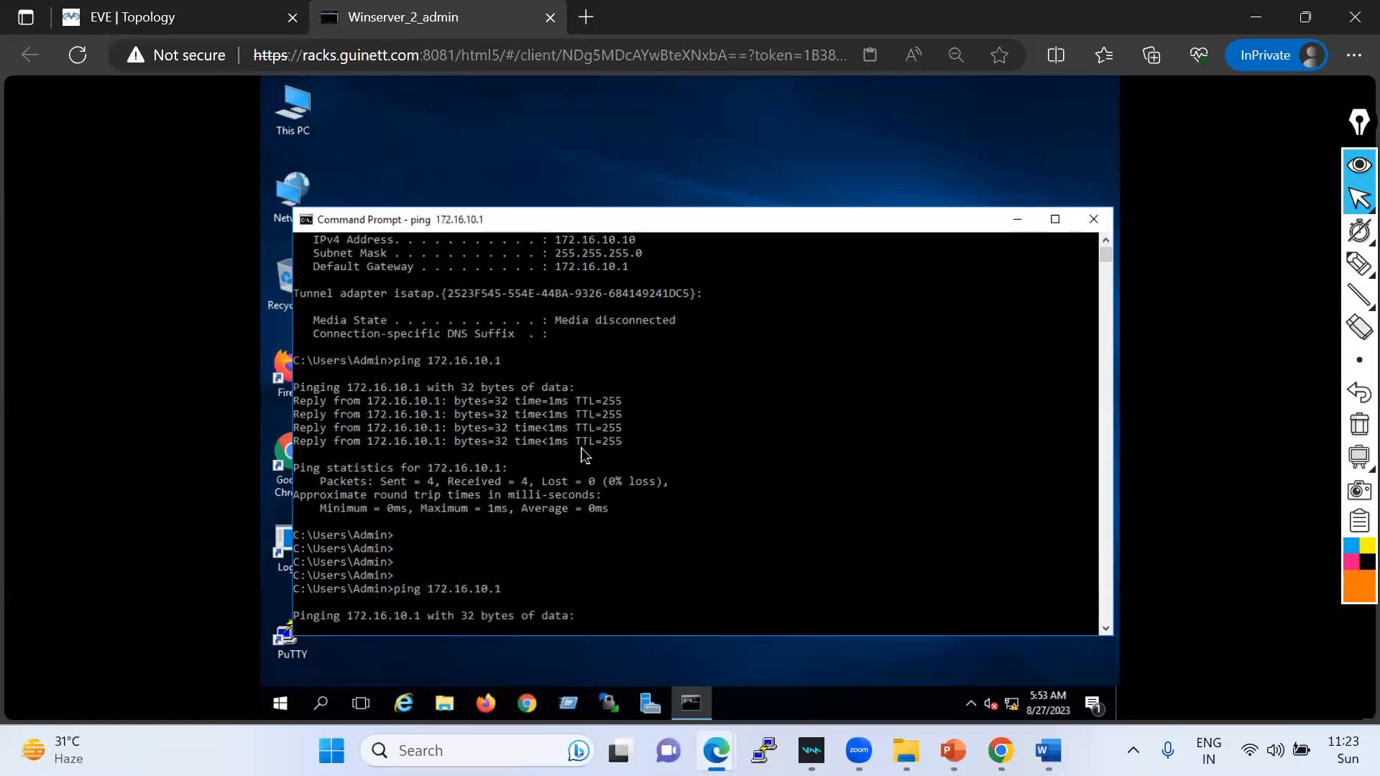
left_click(184, 23)
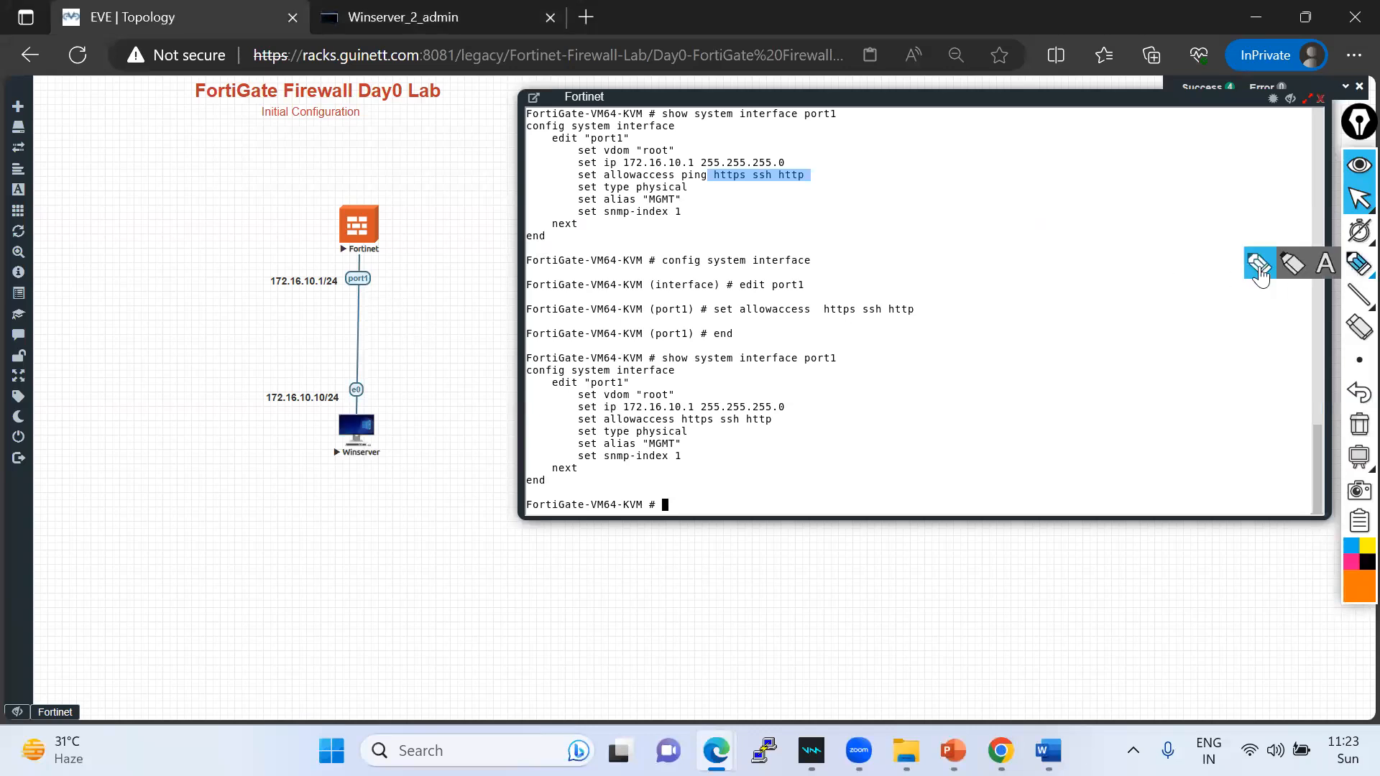
- Highlight the port1–Winserver link and the set allowaccess https ssh http line, then clear the highlights
left_click(1357, 265)
left_click_drag(353, 288, 365, 428)
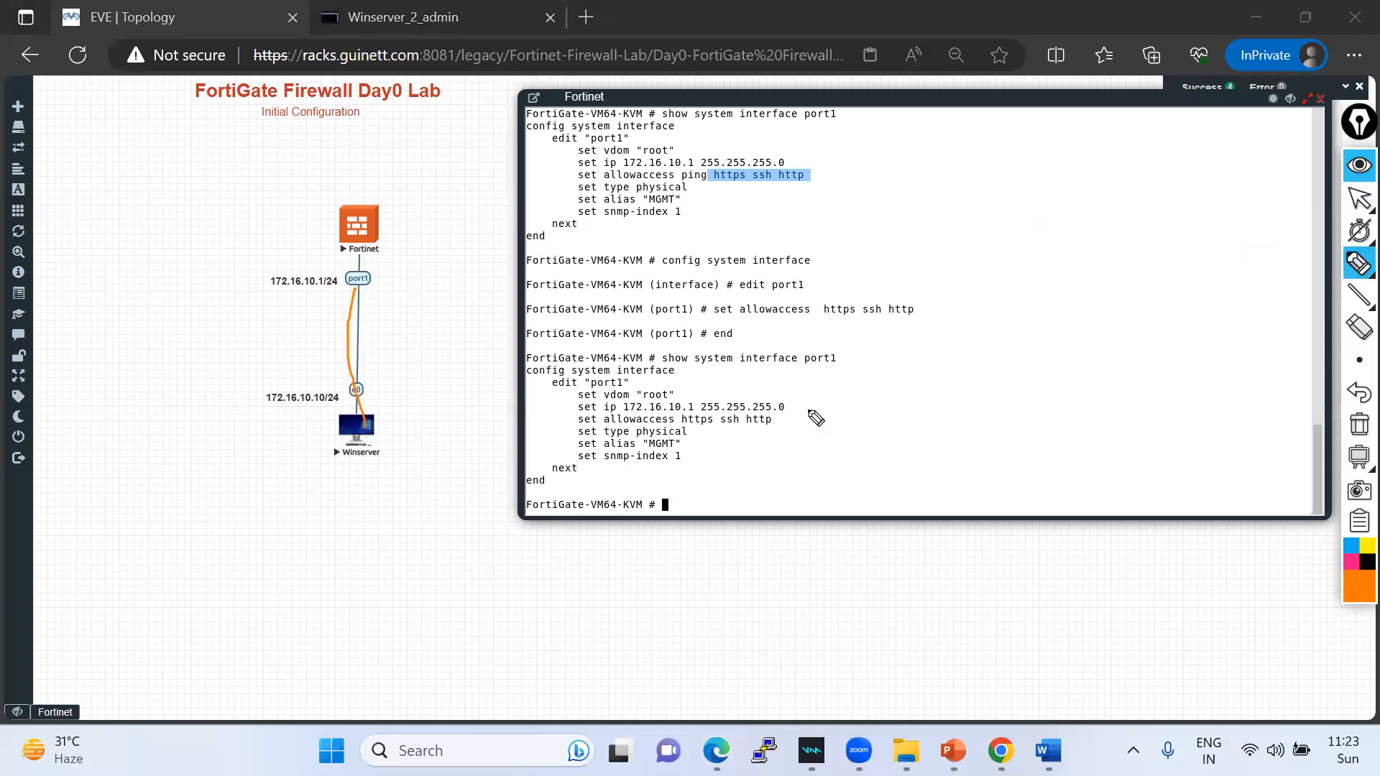
left_click(579, 427)
mouse_move(700, 429)
left_mouse_down()
mouse_move(782, 426)
mouse_move(607, 408)
mouse_move(577, 423)
left_mouse_up()
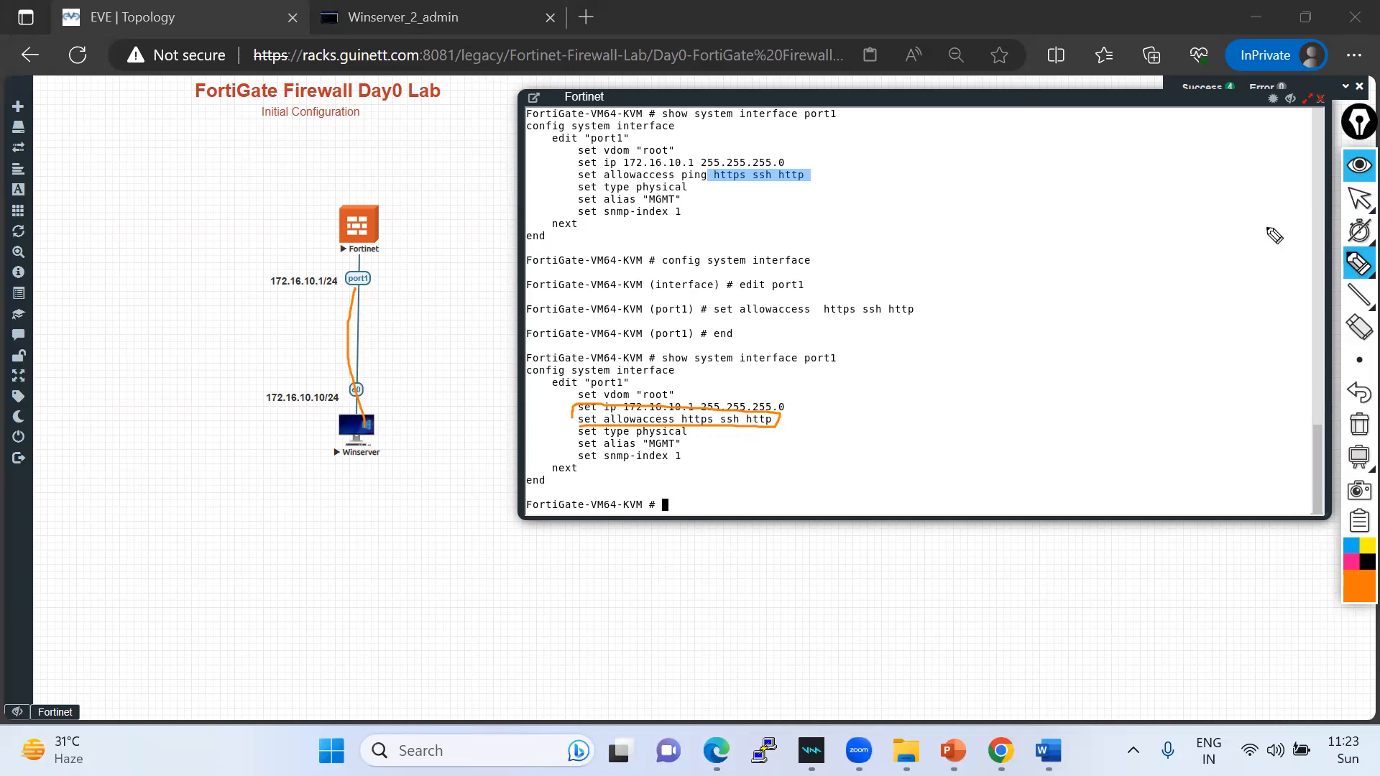
left_click(1358, 197)
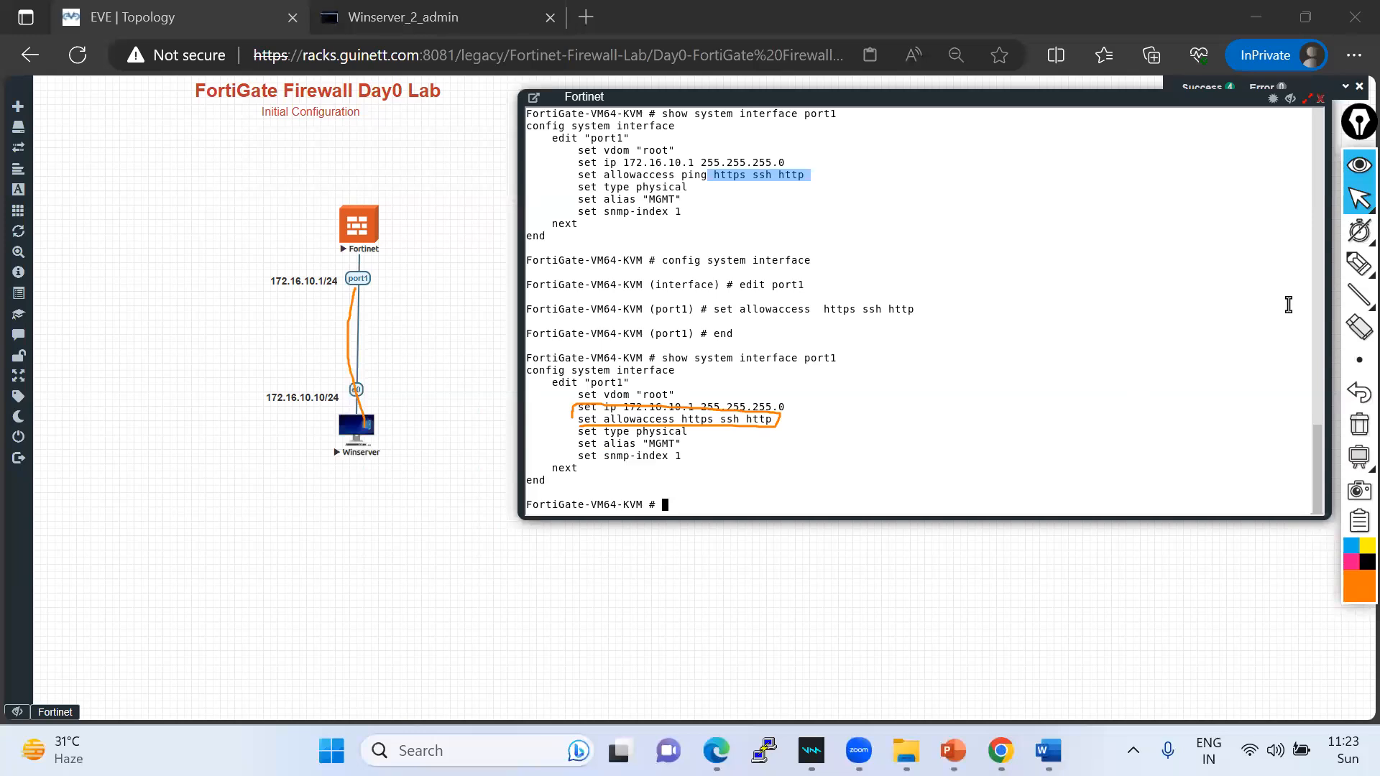
left_click(1358, 424)
left_click(647, 491)
- In the FortiGate console, edit port1 to set allowaccess ping https ssh http, then end
type("config")
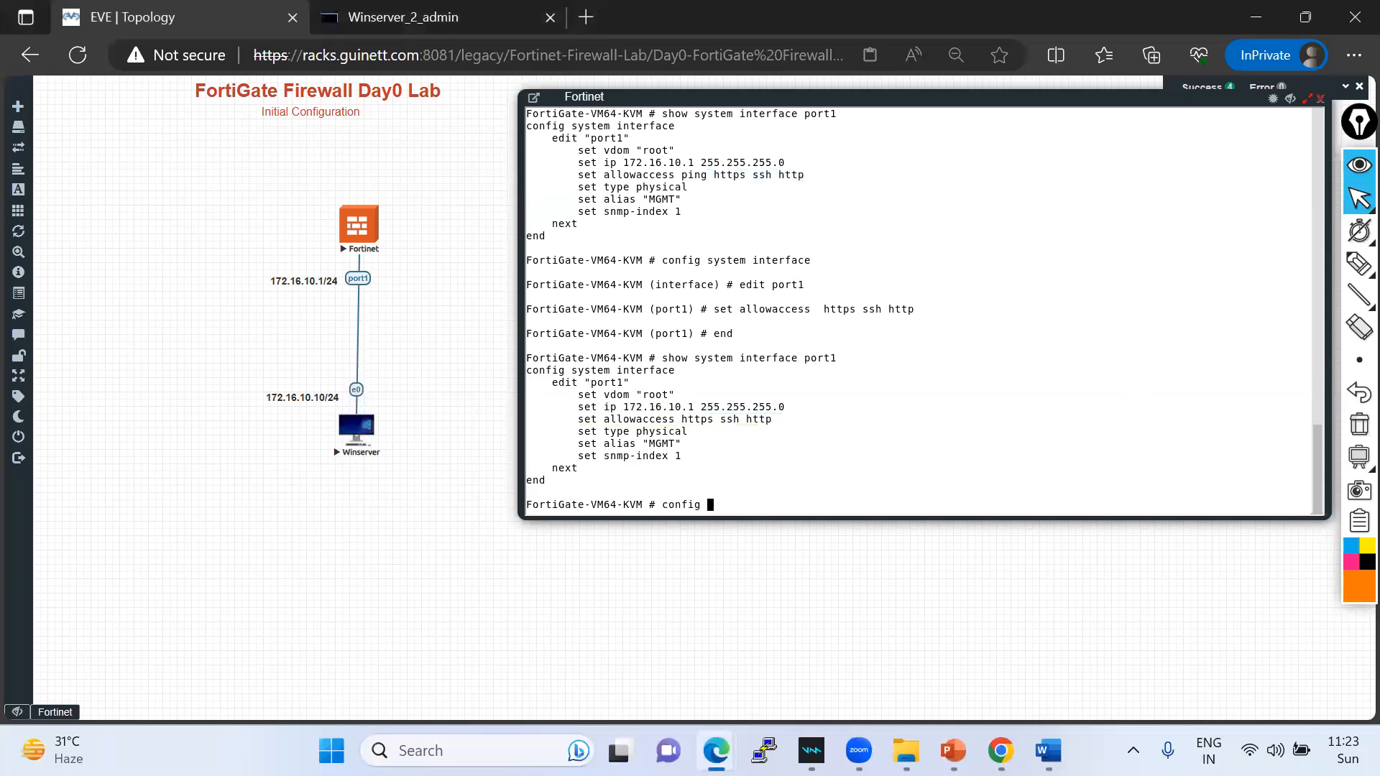
type(" system i")
key("Tab")
key("Return")
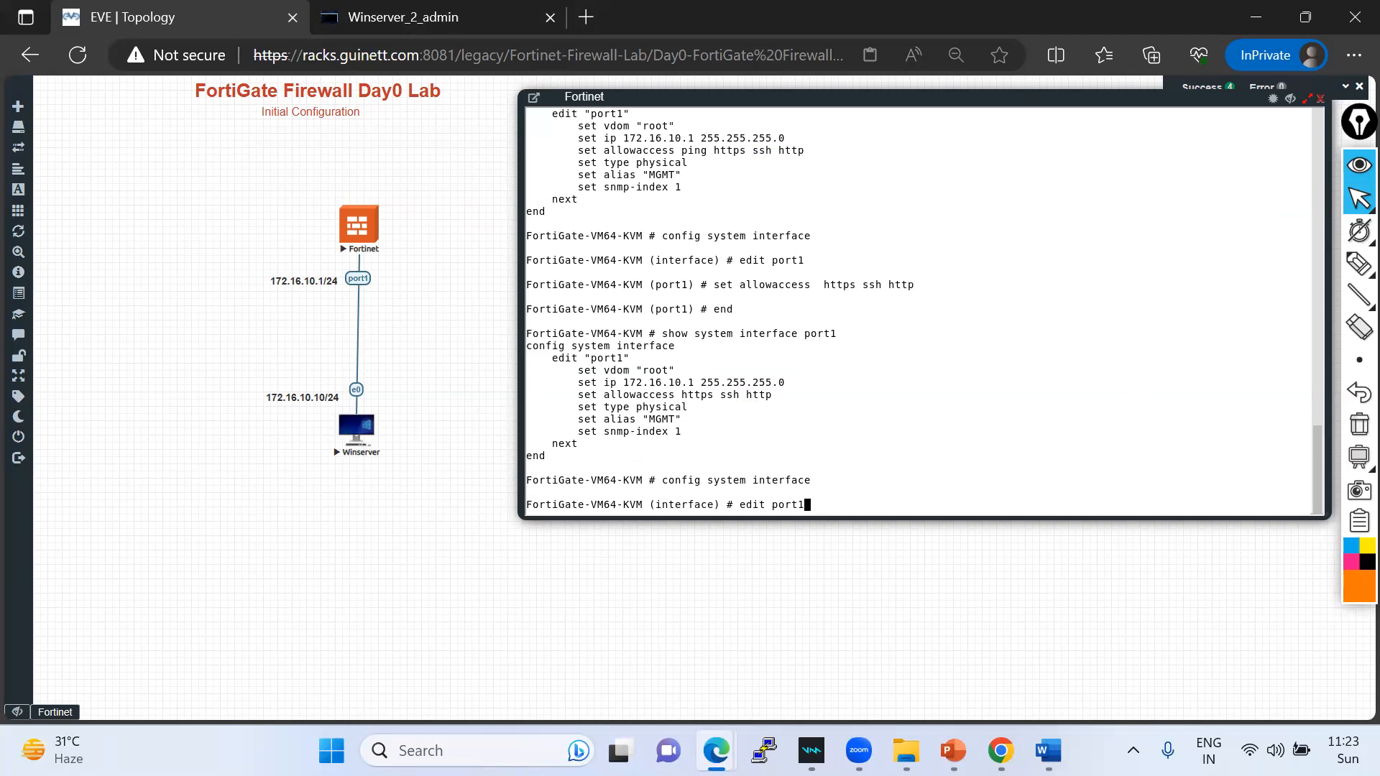
key("Return")
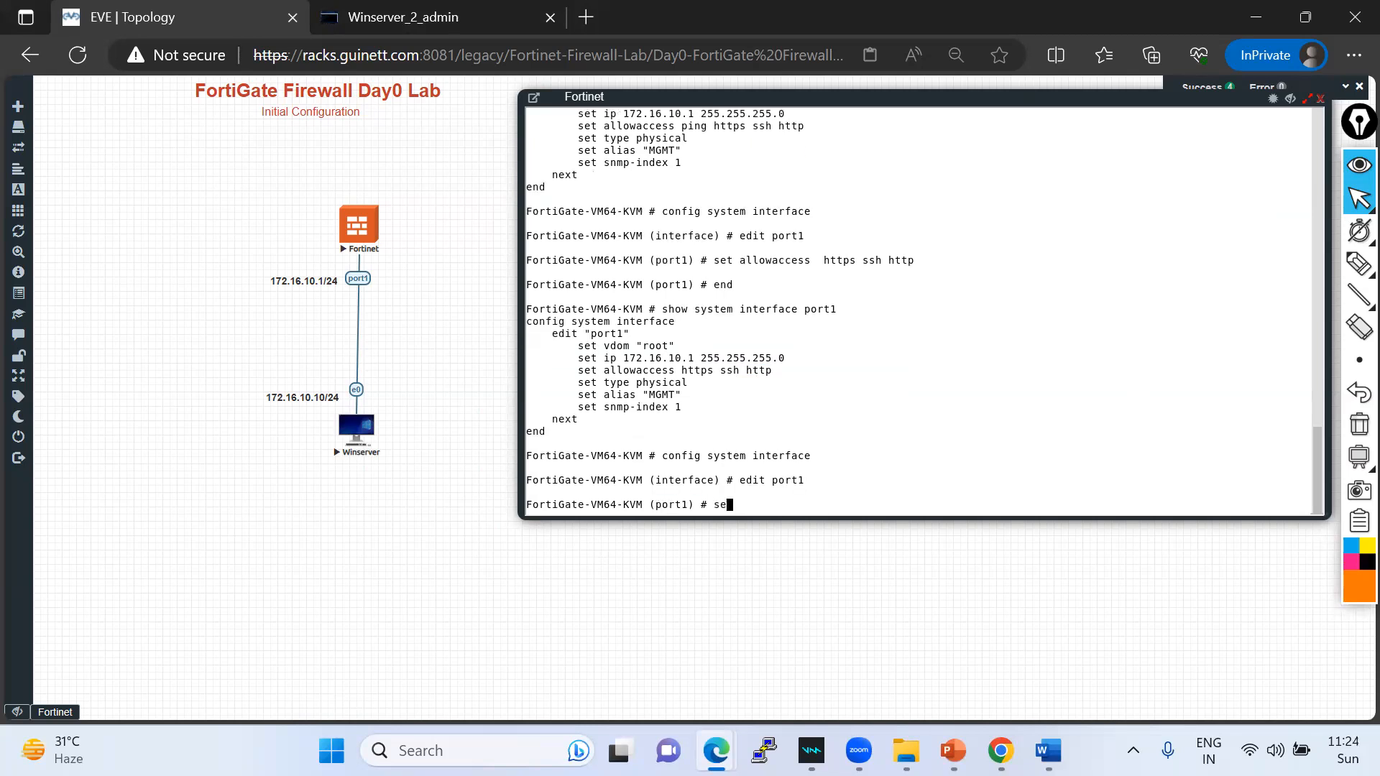
type("set al")
key("Tab")
scroll(742, 363, "up", 4)
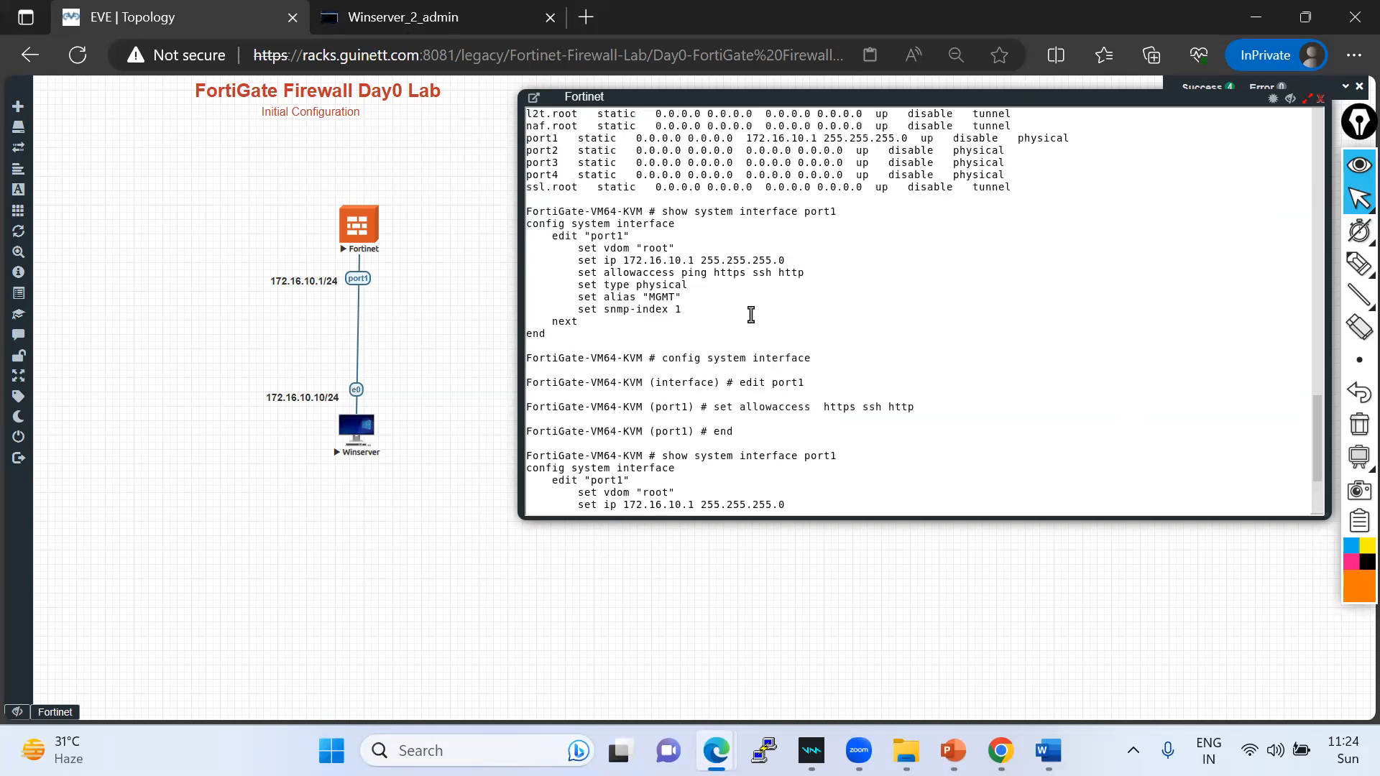
left_click_drag(681, 273, 807, 273)
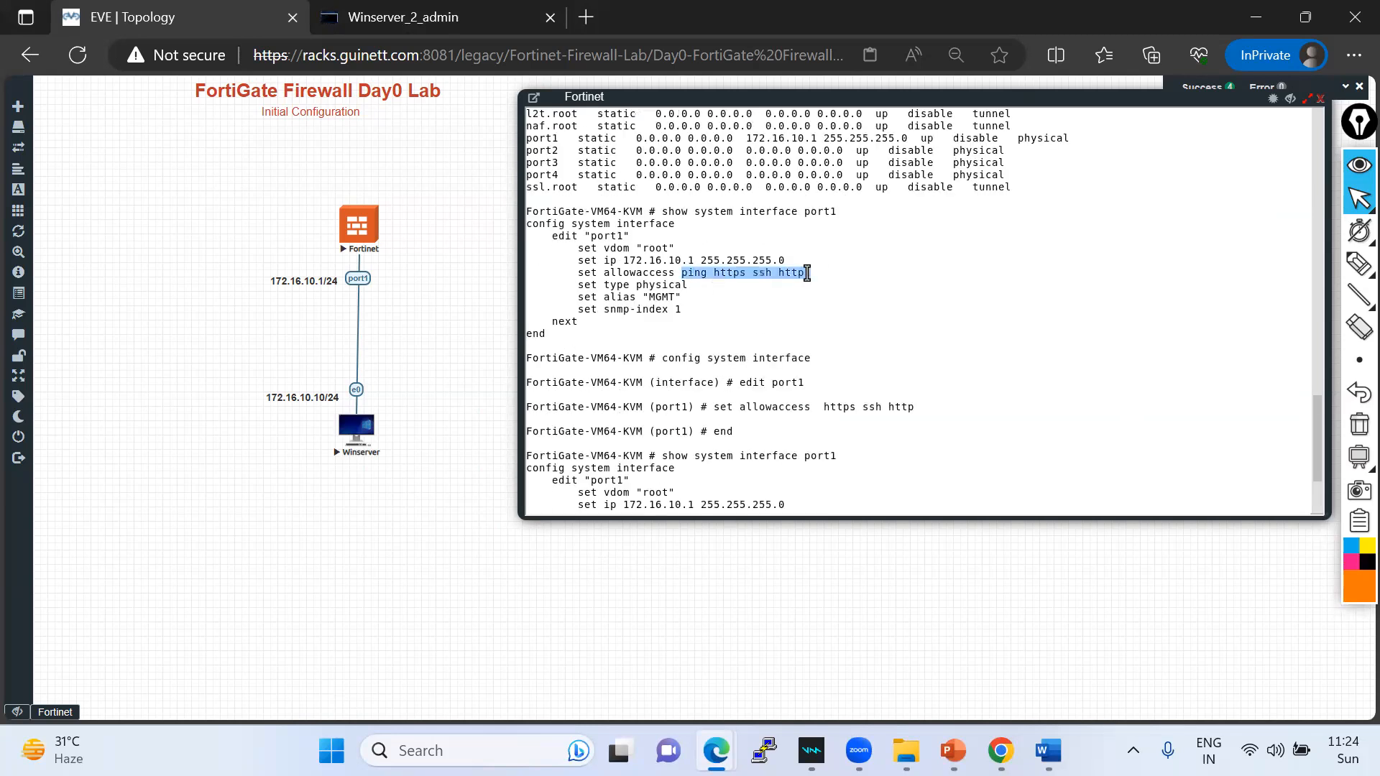
right_click(884, 358)
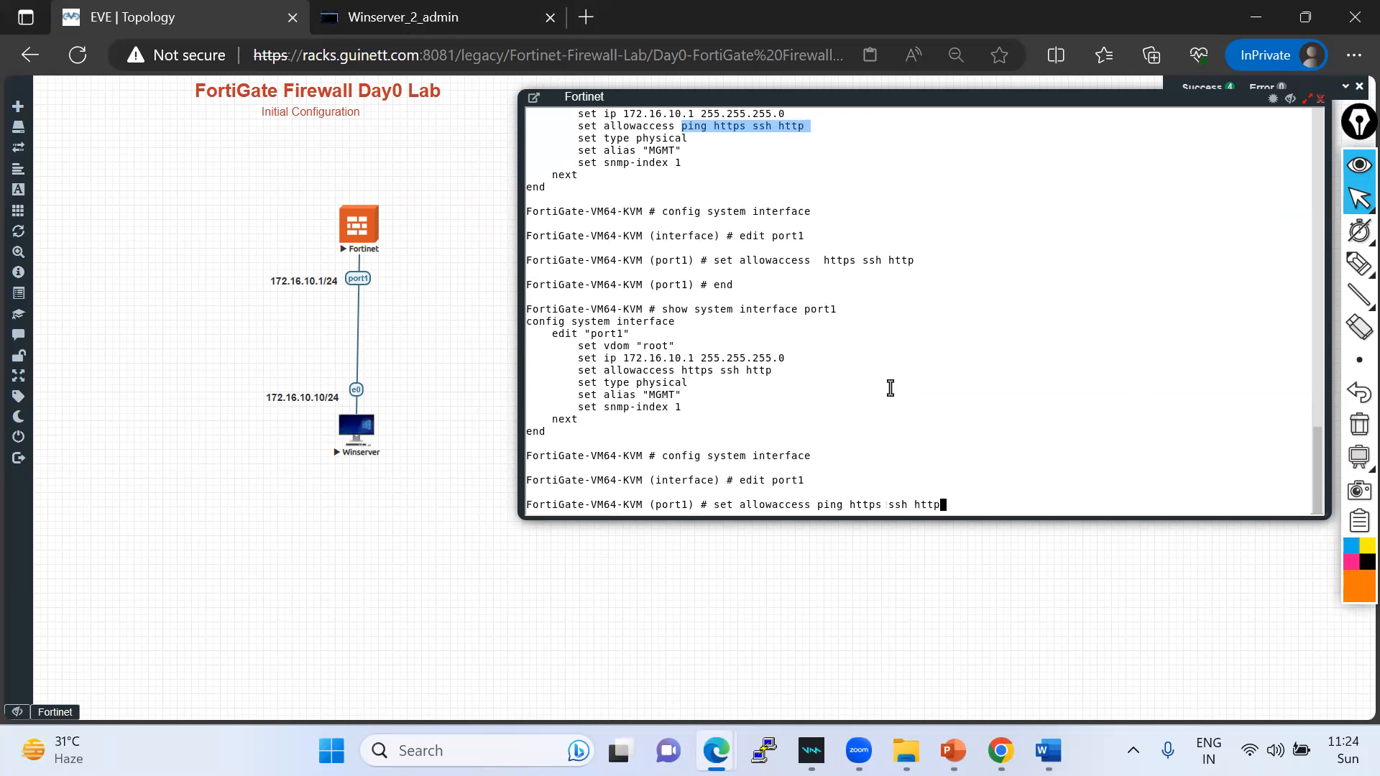
key("Return")
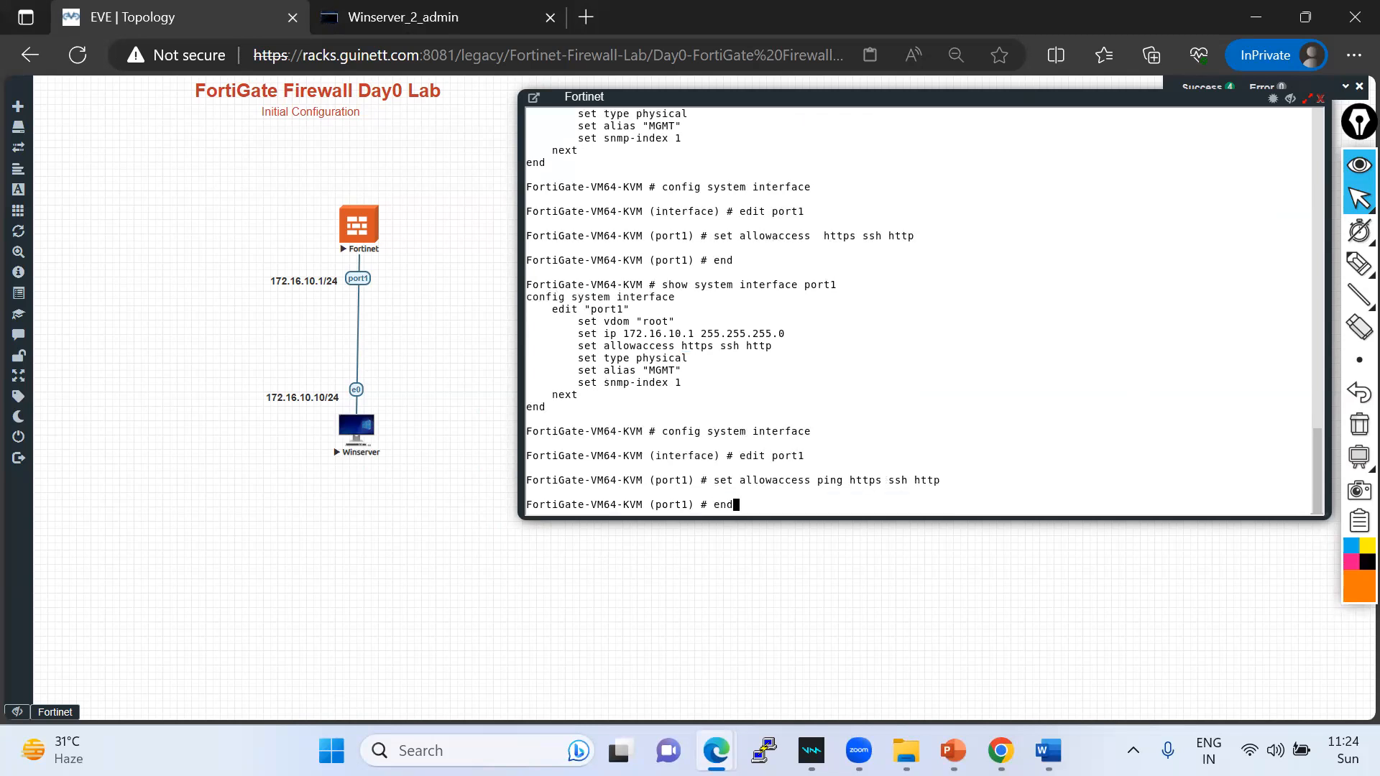
type("end")
key("Return")
key("Return")
key("Return")
key("Return")
- Rerun the ping to 172.16.10.1 from the Winserver command prompt
left_click(431, 17)
key("Up")
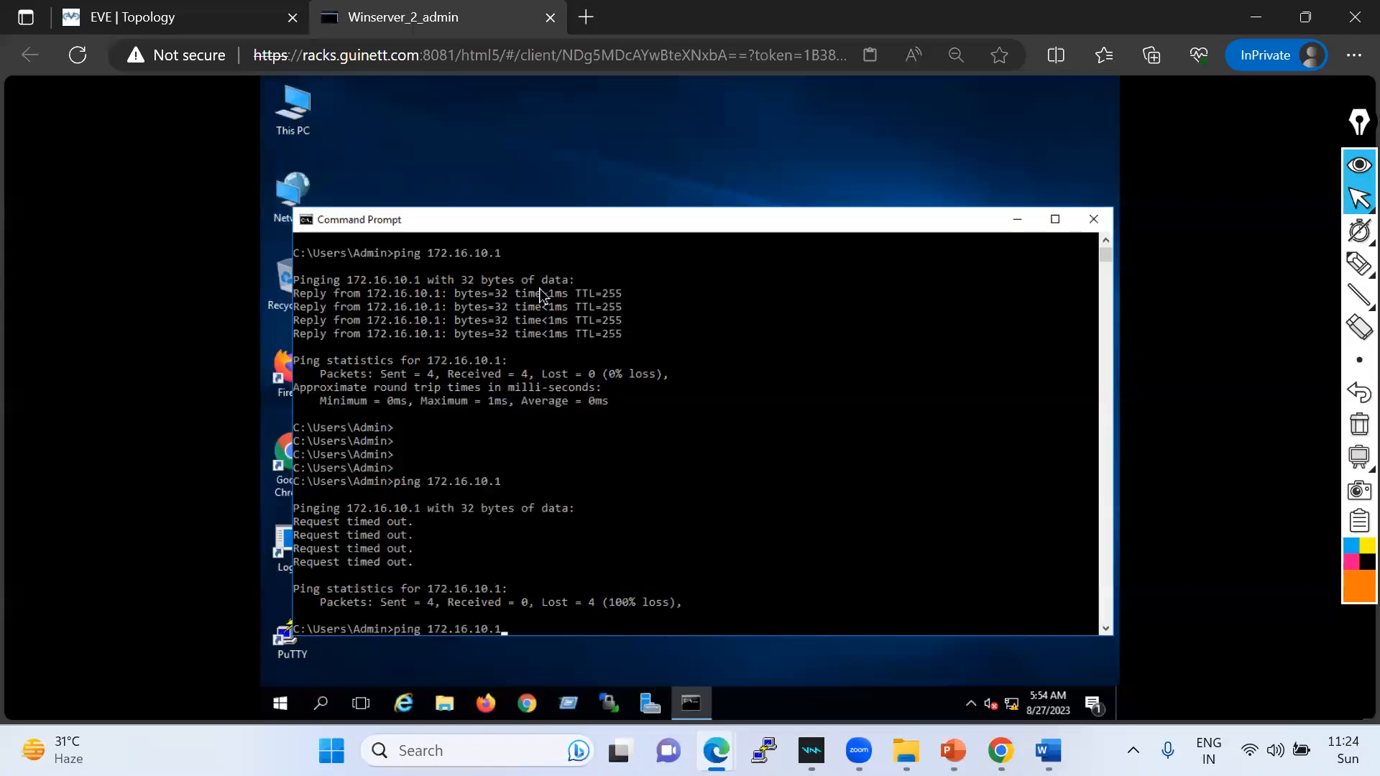
key("Return")
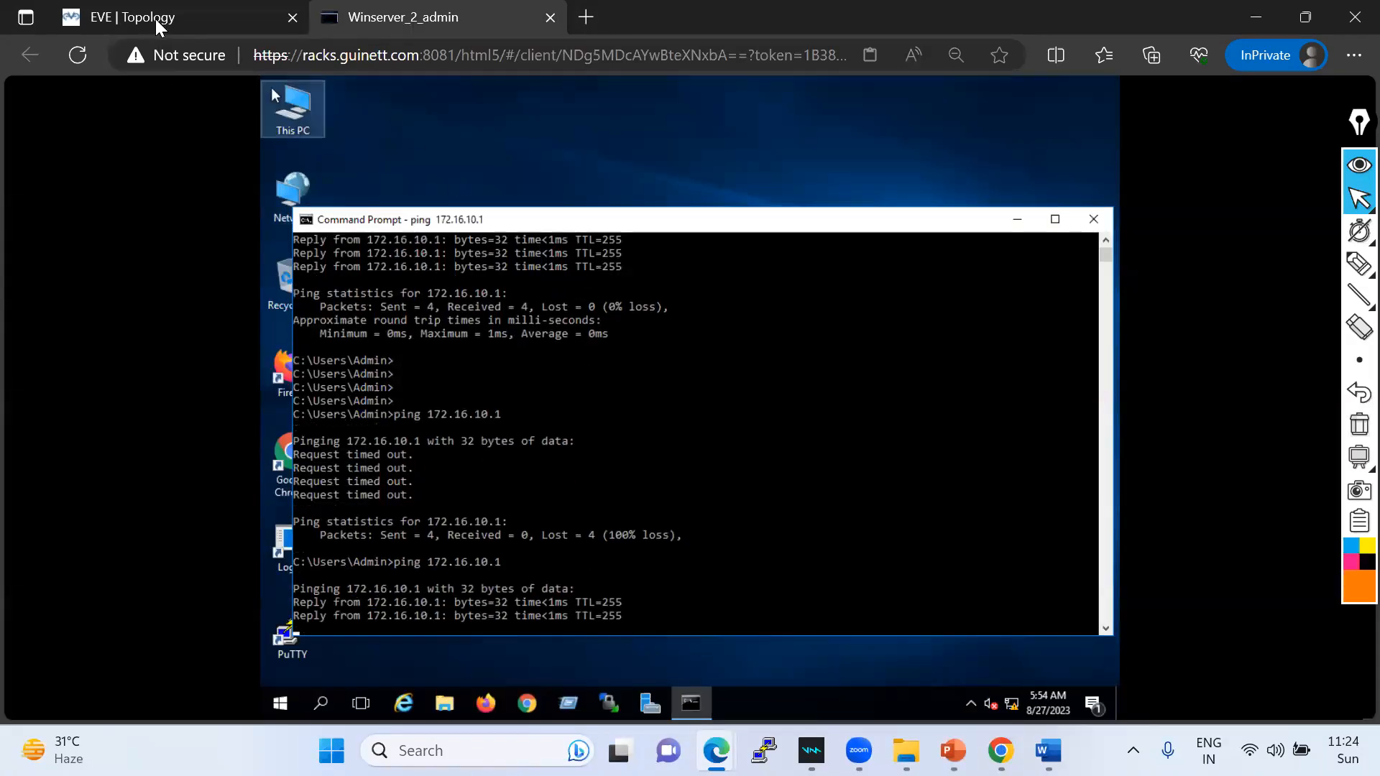
- Highlight the Winserver-to-FortiGate link on the topology, then launch Chrome on Winserver
left_click(157, 18)
left_click(1359, 264)
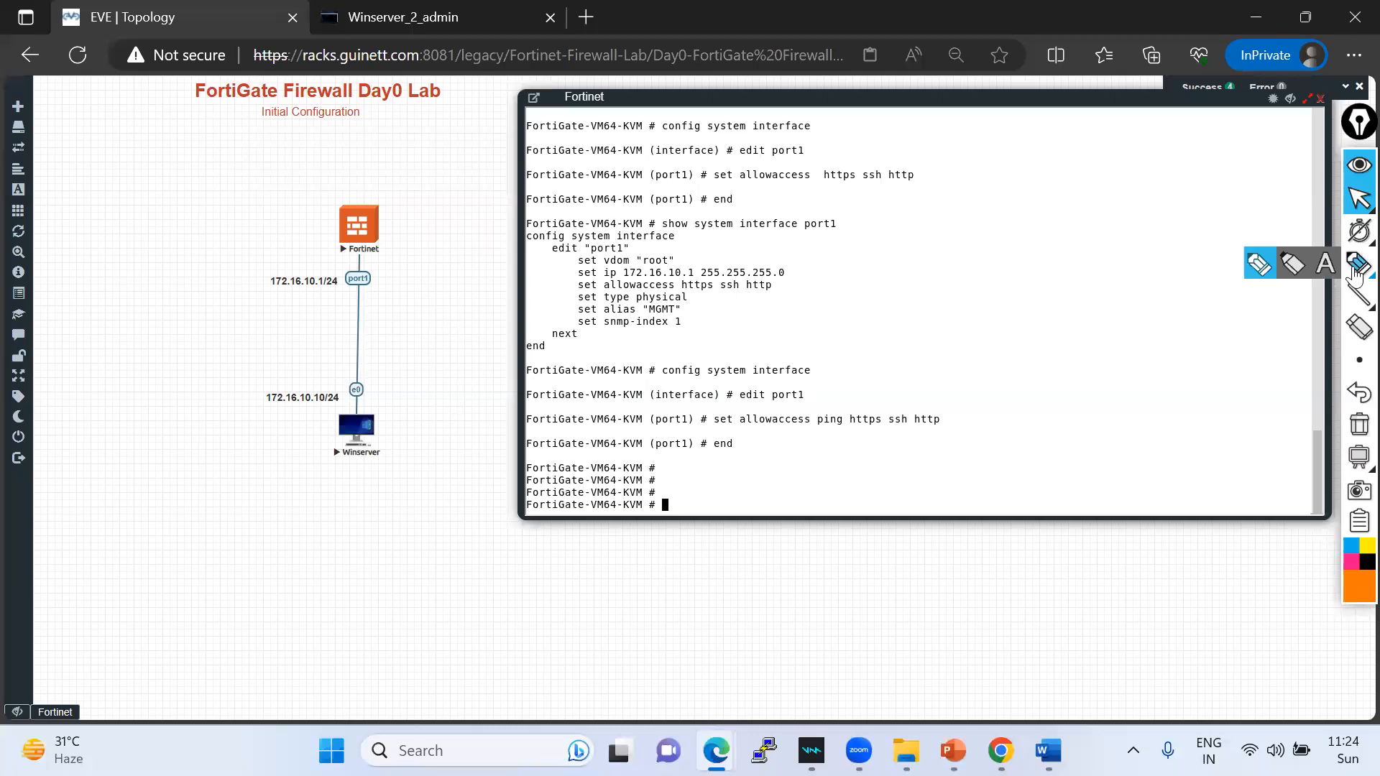
left_click(1257, 266)
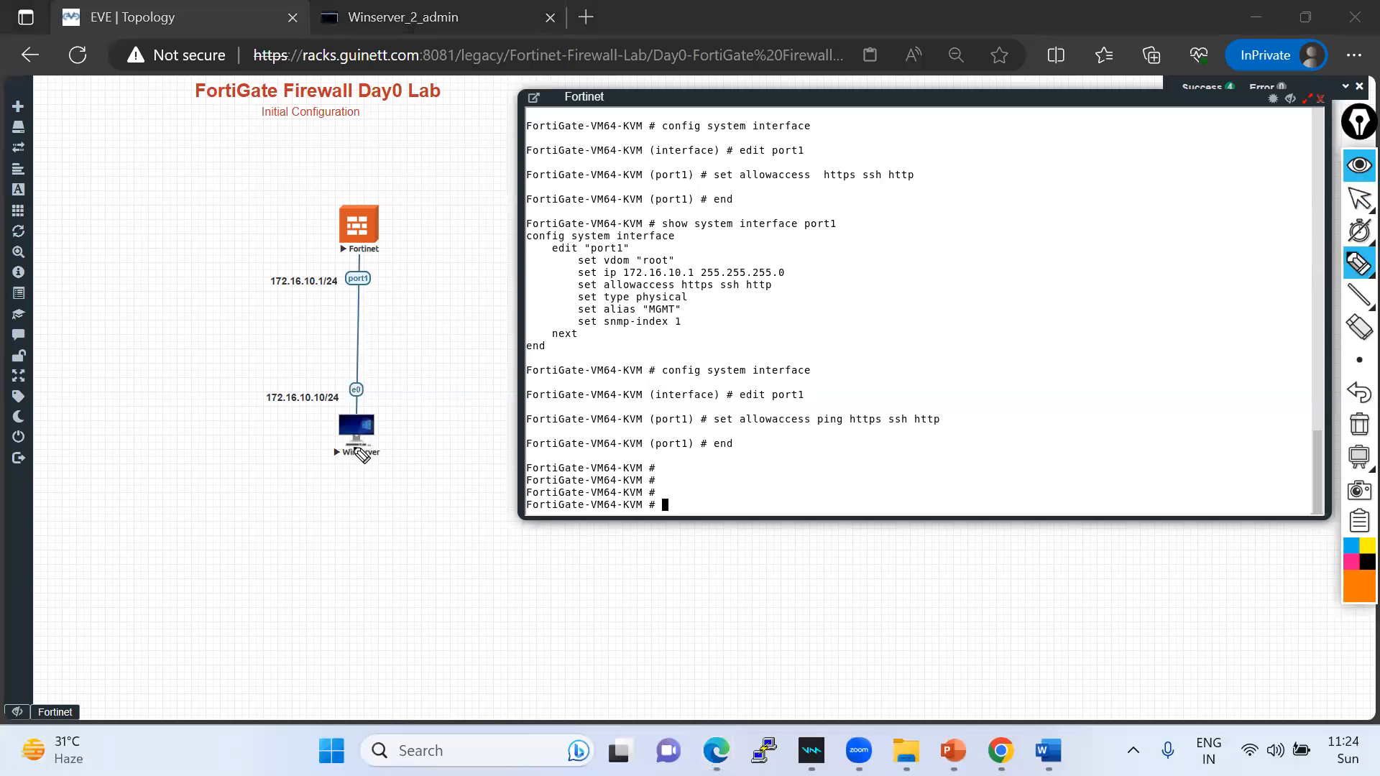
left_click_drag(361, 451, 378, 246)
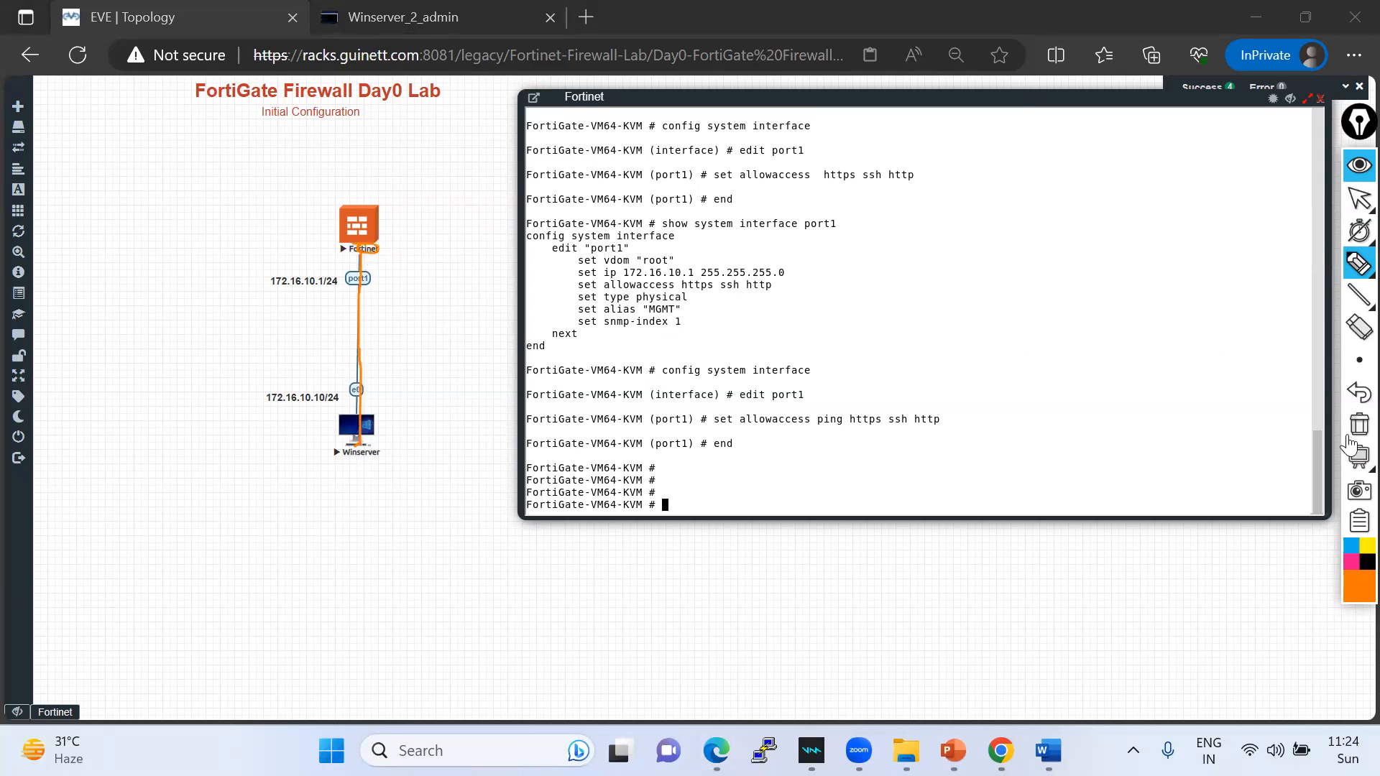
left_click(1359, 199)
left_click(403, 19)
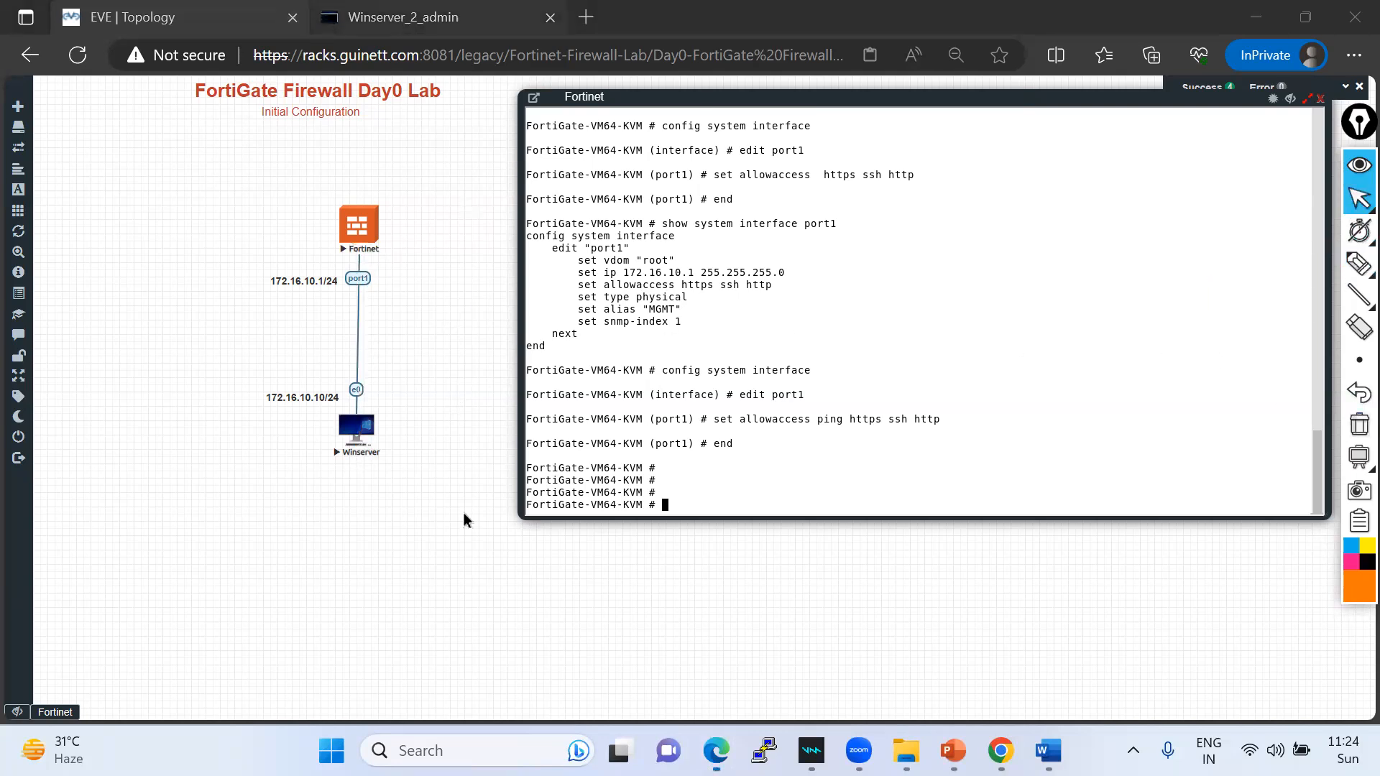
left_click(524, 701)
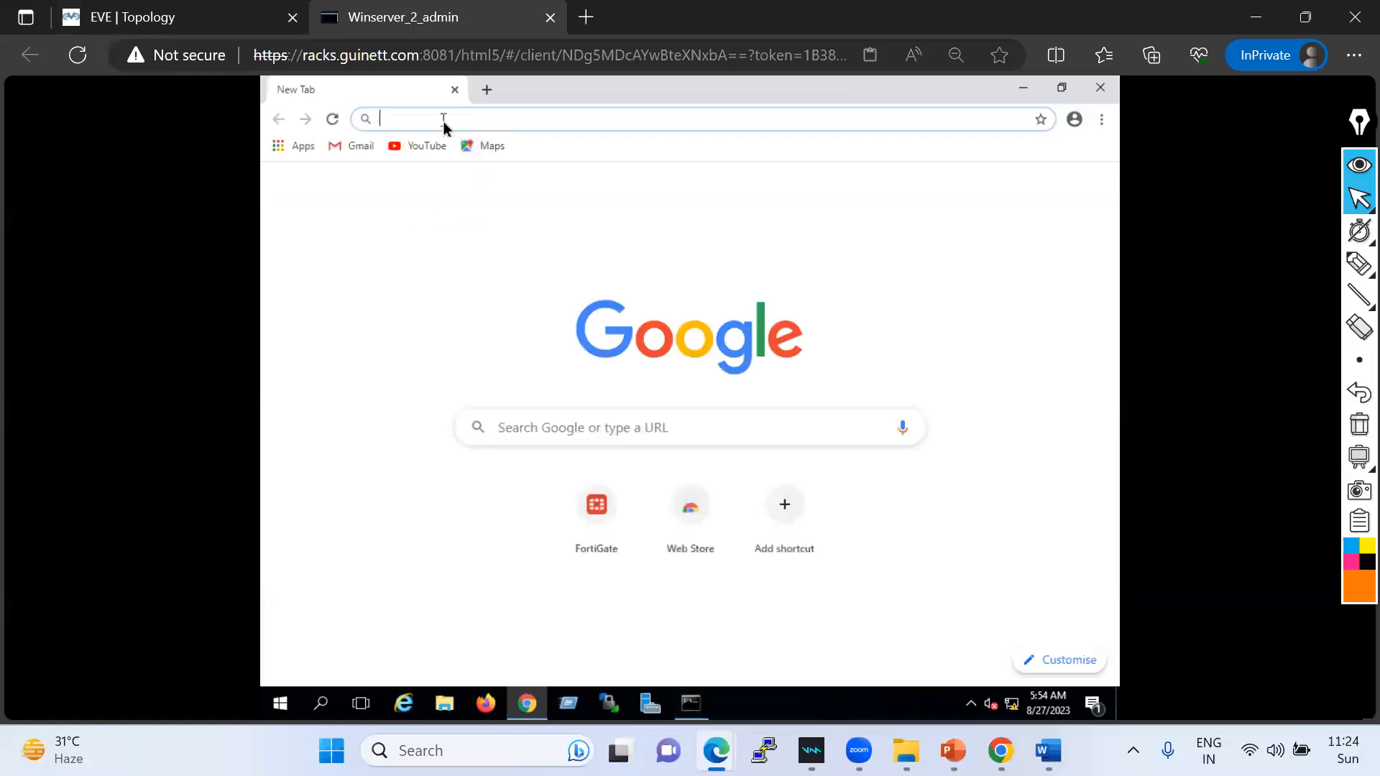
type("htt")
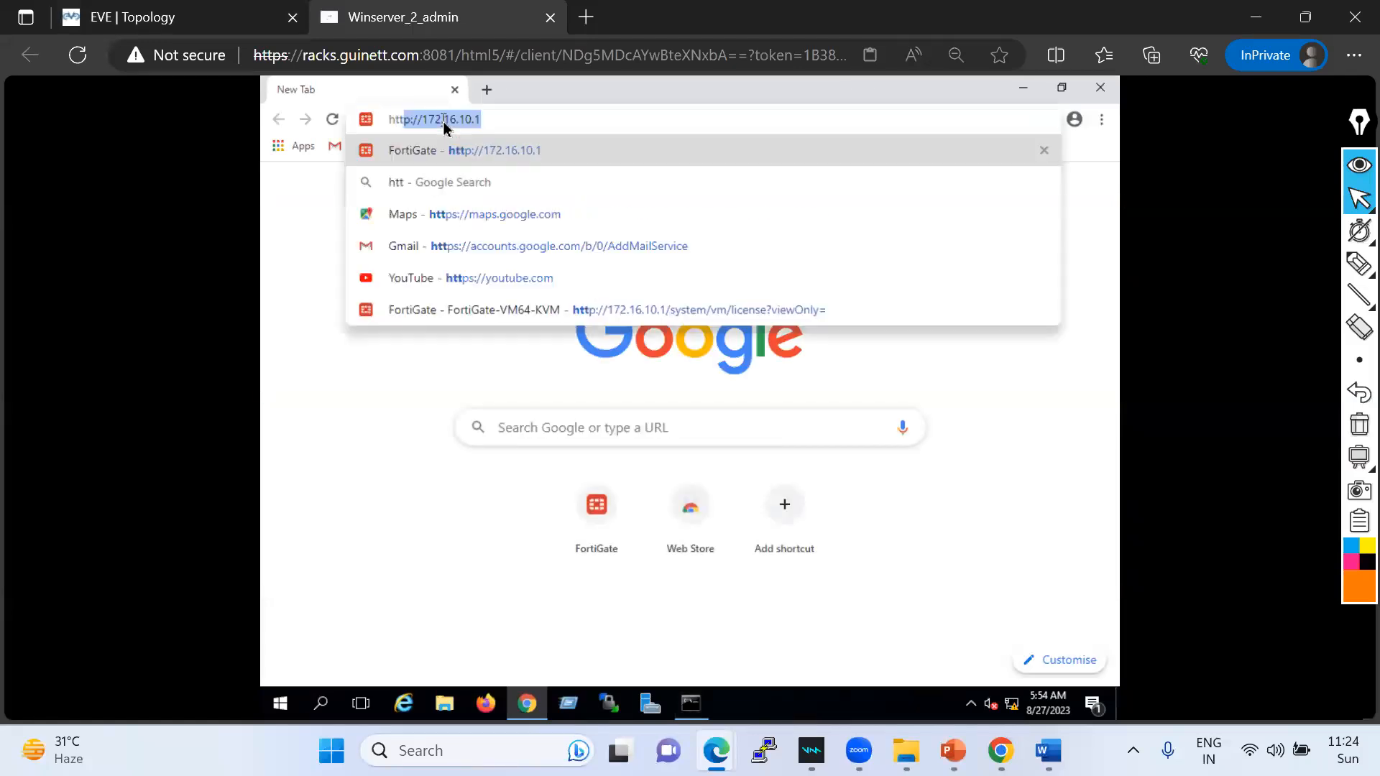
type("ps")
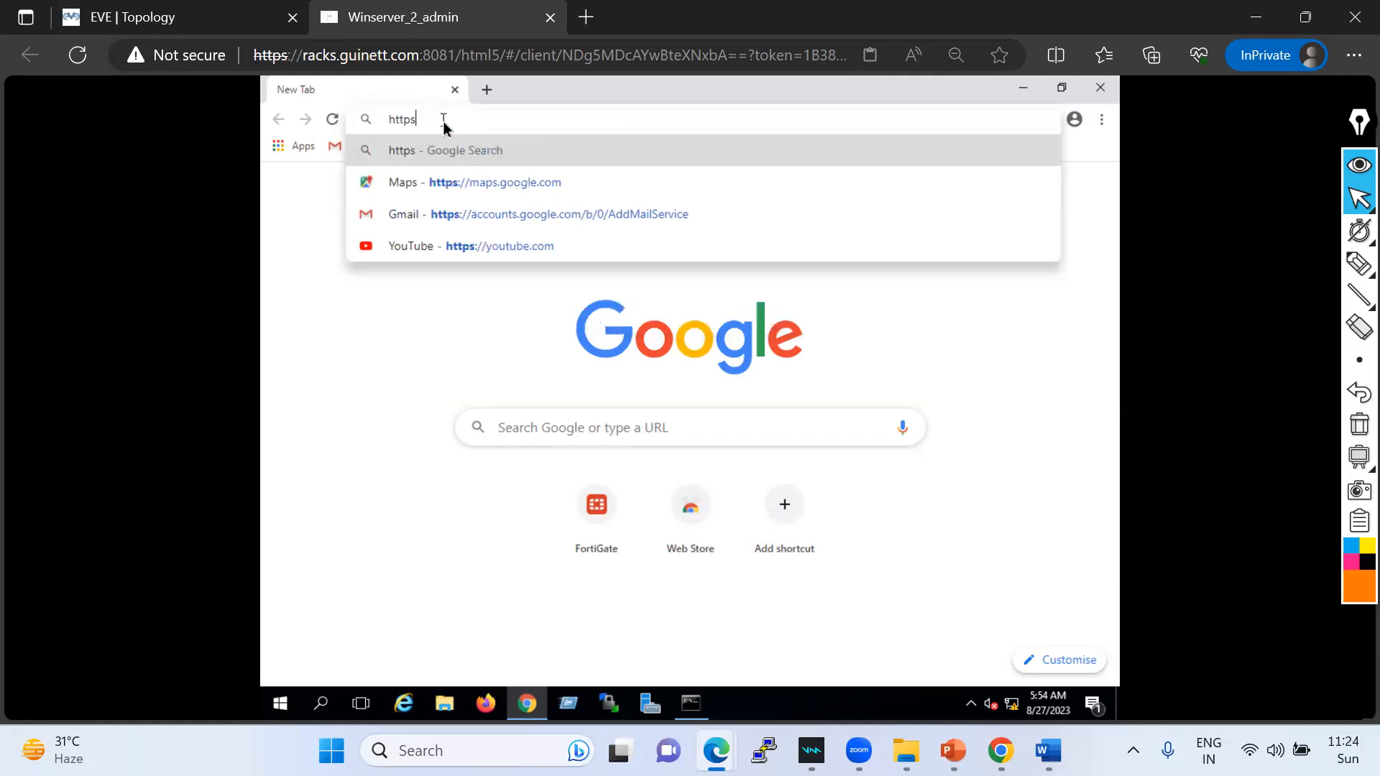
type("://1")
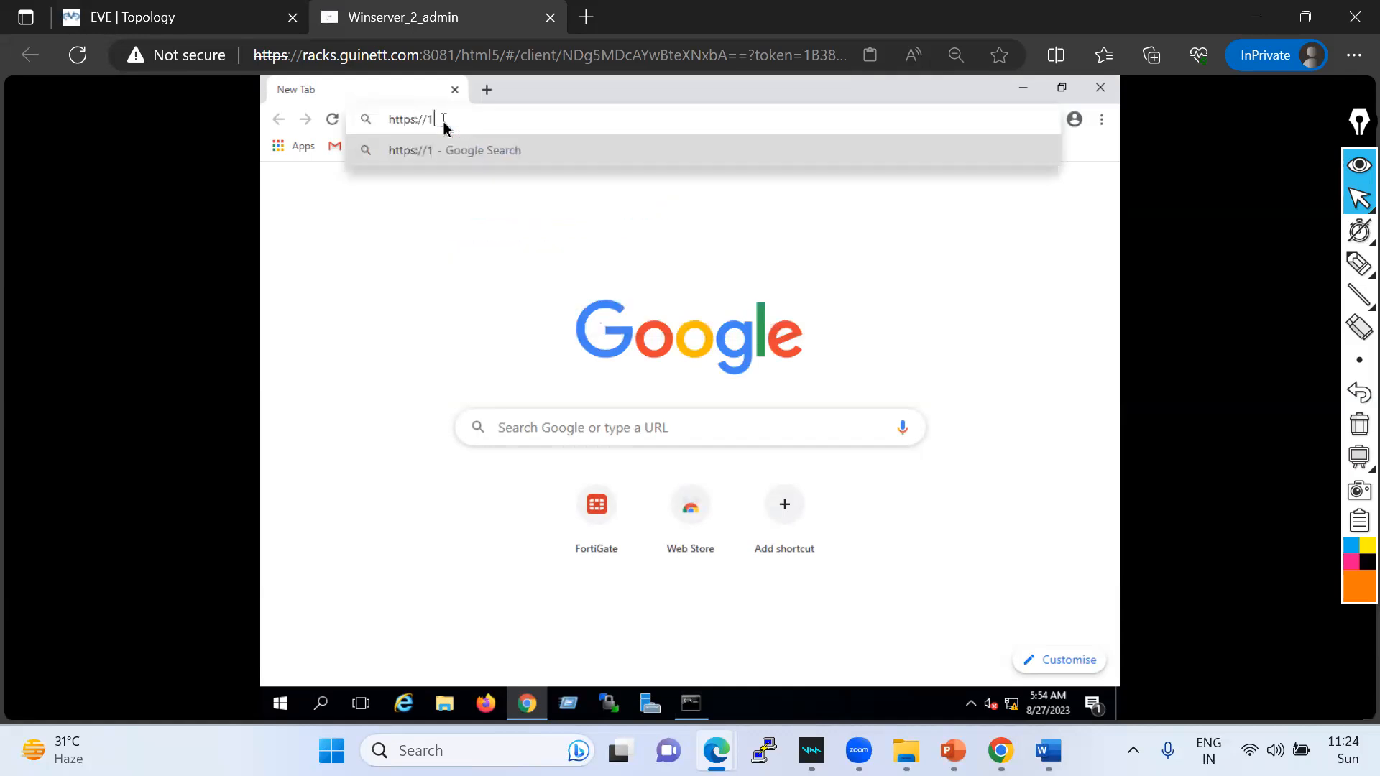
type("72.1")
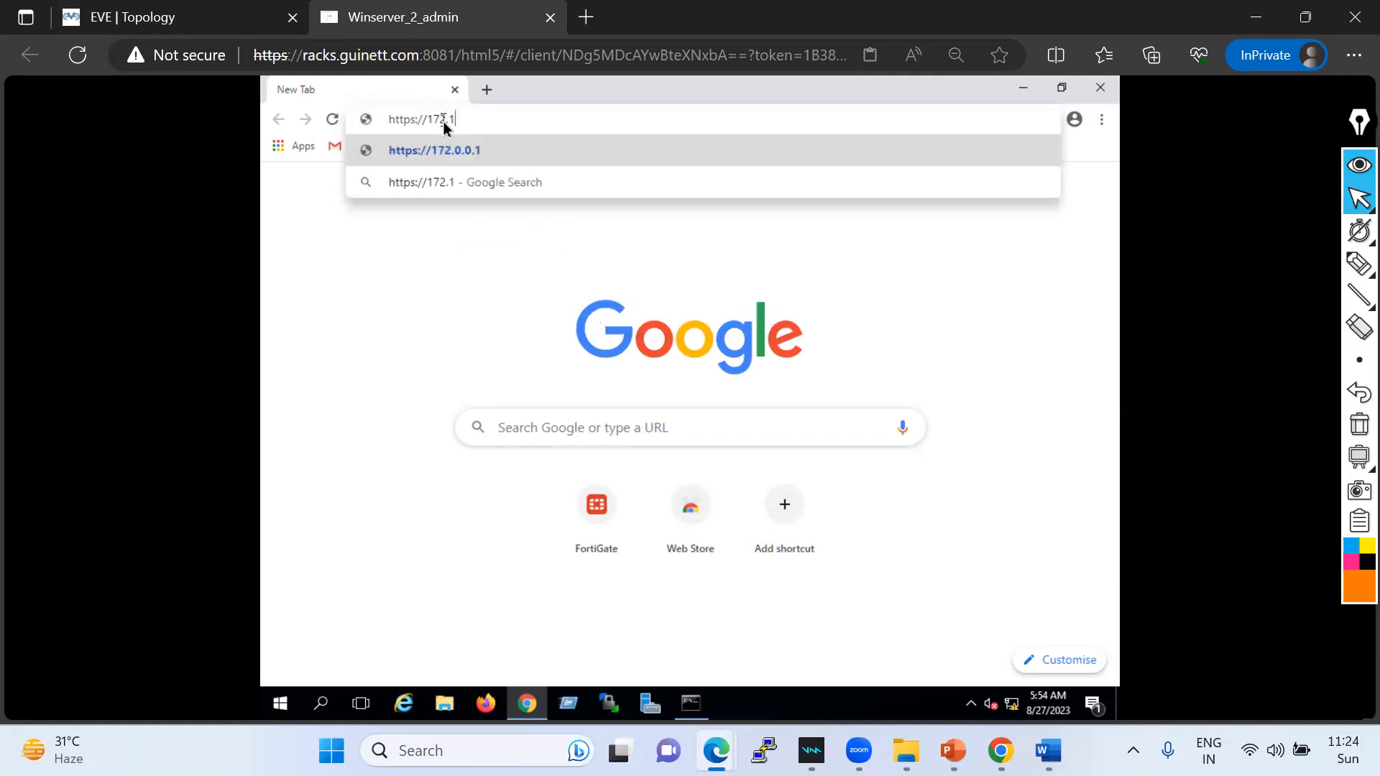
type("6.10.1")
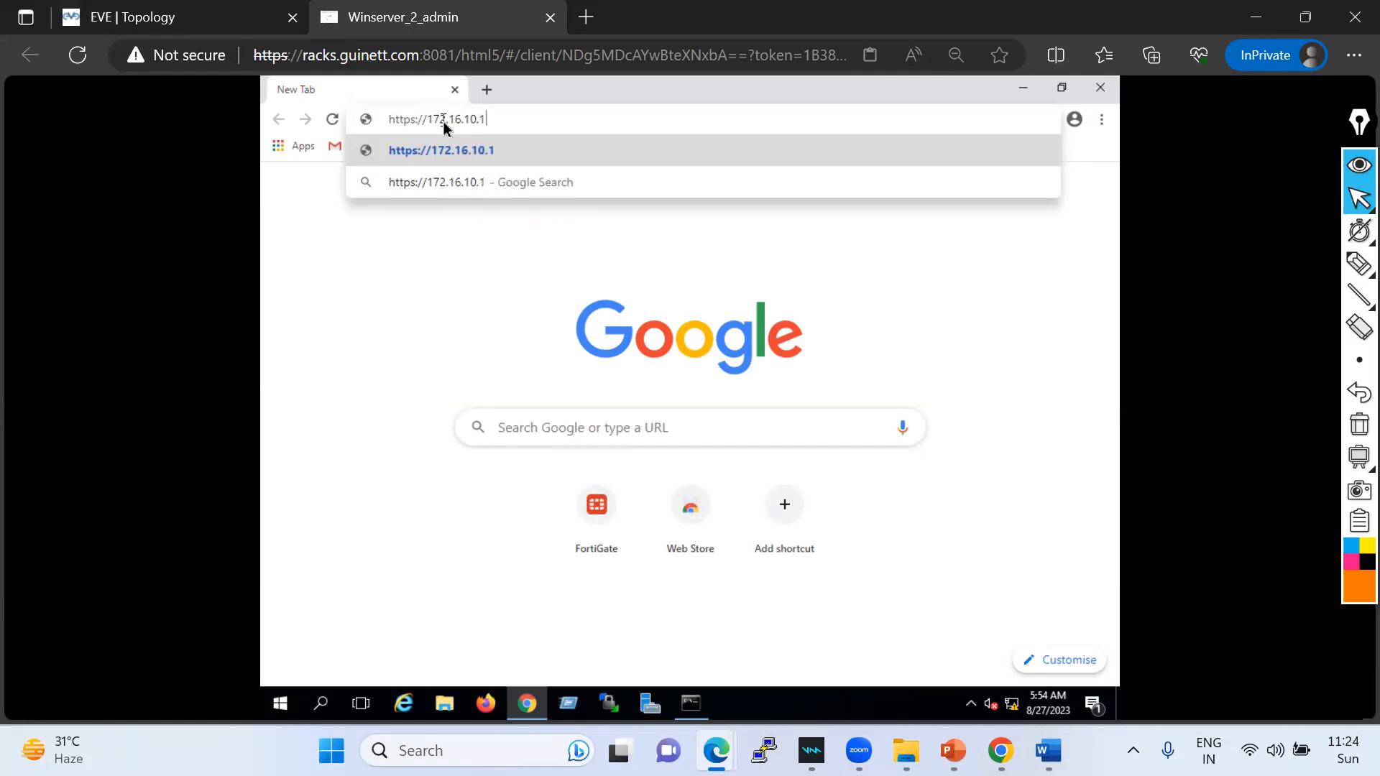
key("Return")
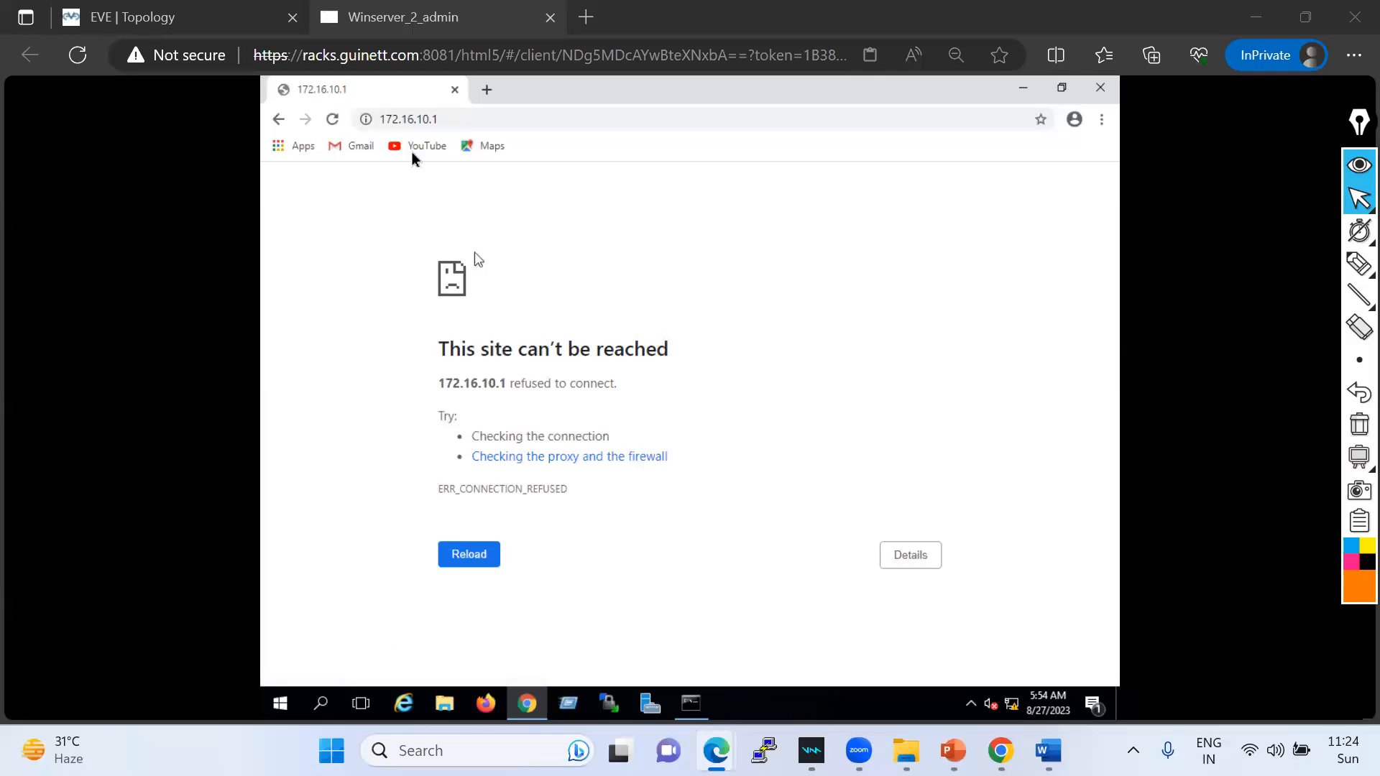
left_click(451, 123)
left_click(452, 122)
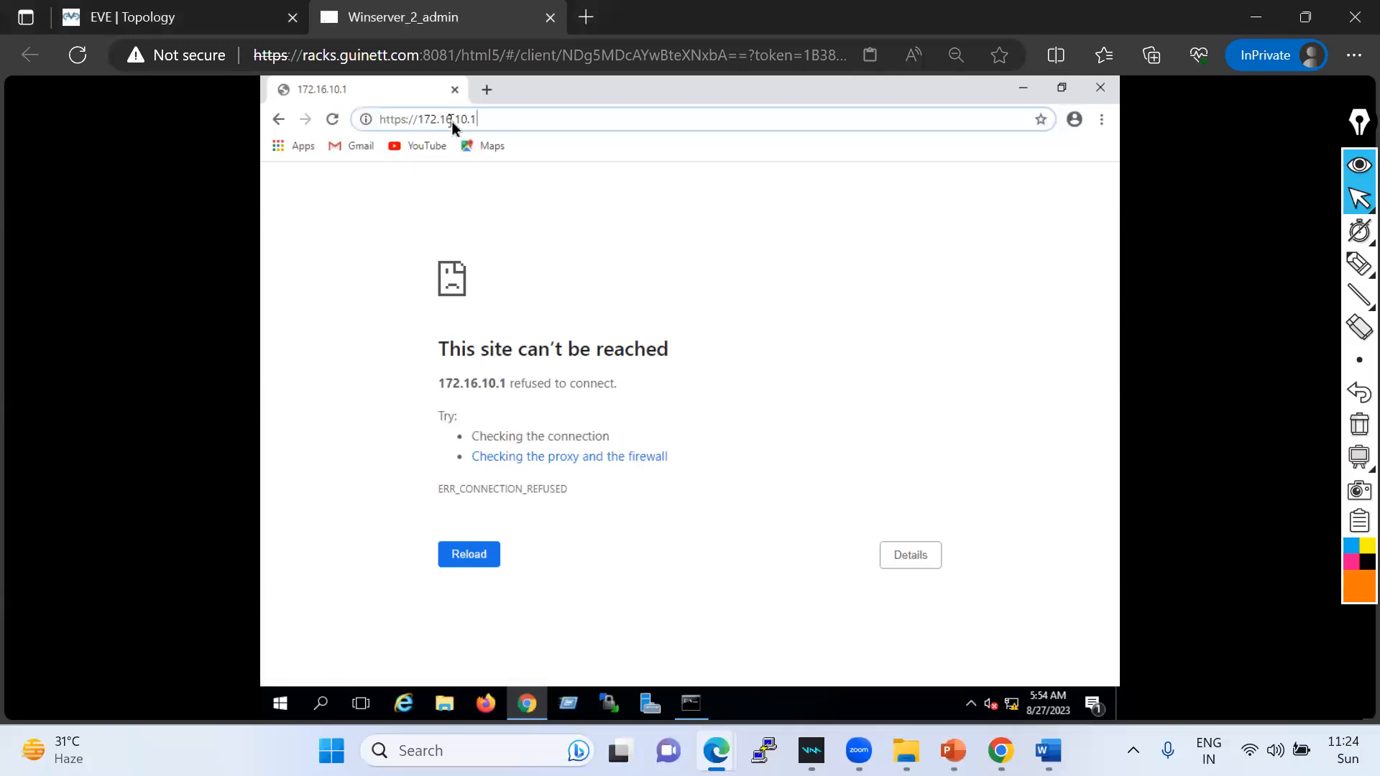
key("Left")
key("Left")
key("Left")
key("Left")
key("Left")
key("Left")
key("Left")
key("Left")
key("Left")
key("Left")
key("Left")
key("Return")
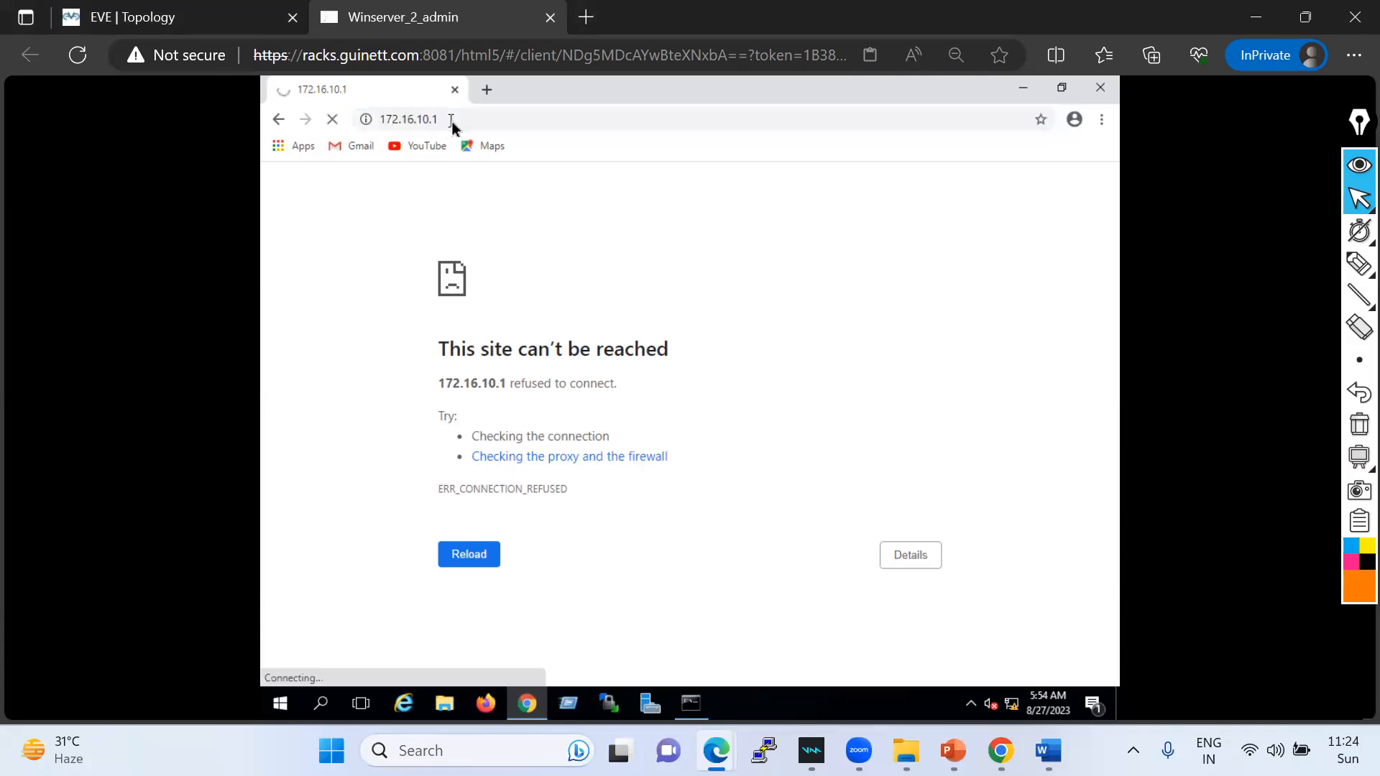
left_click(487, 89)
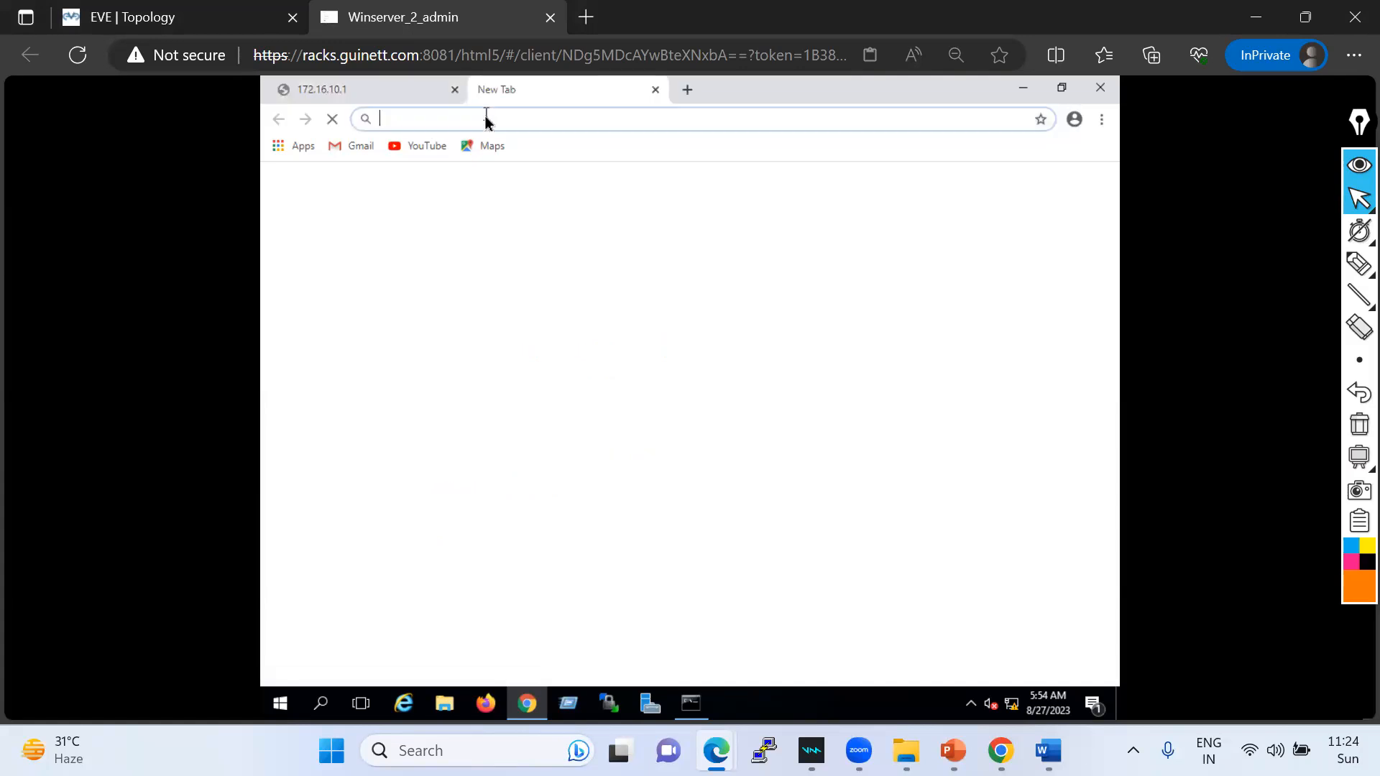
type("http://172.16.10.1")
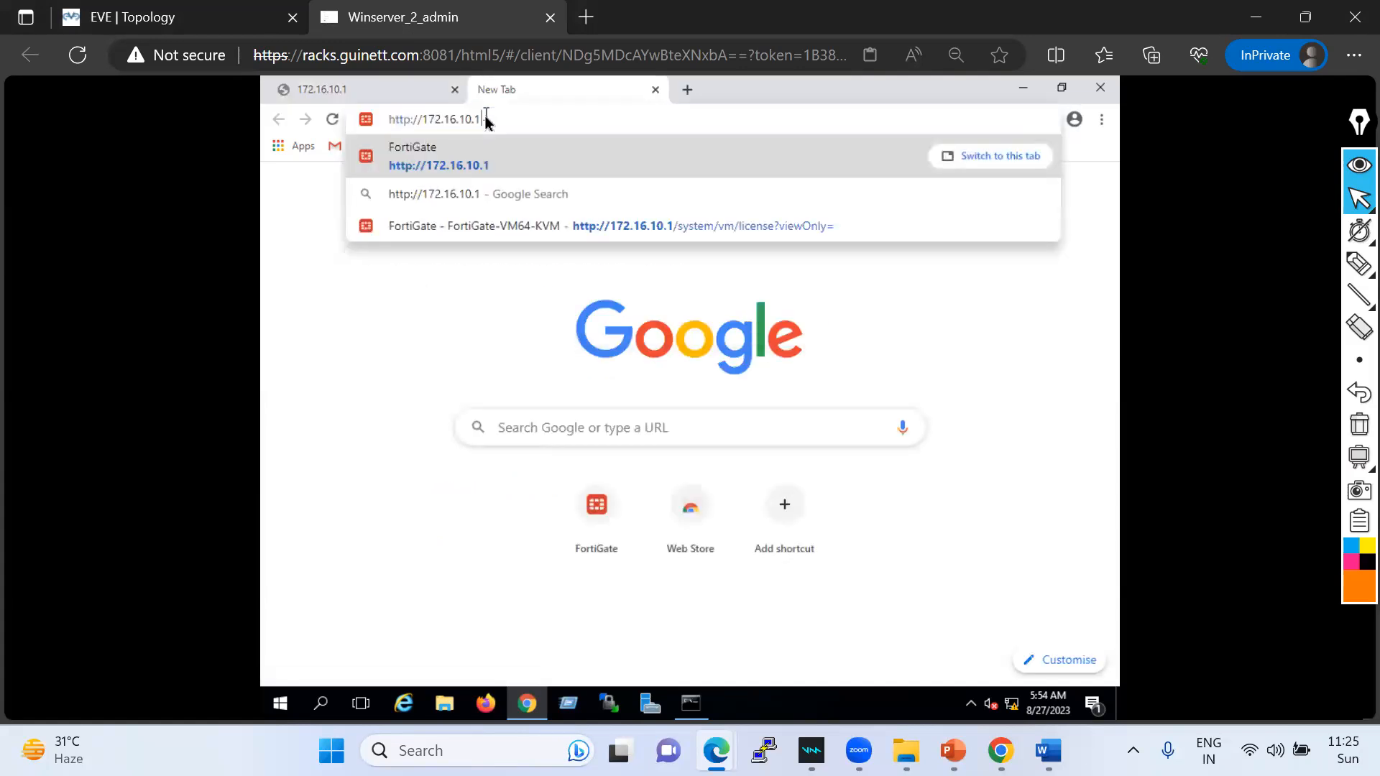
key("Return")
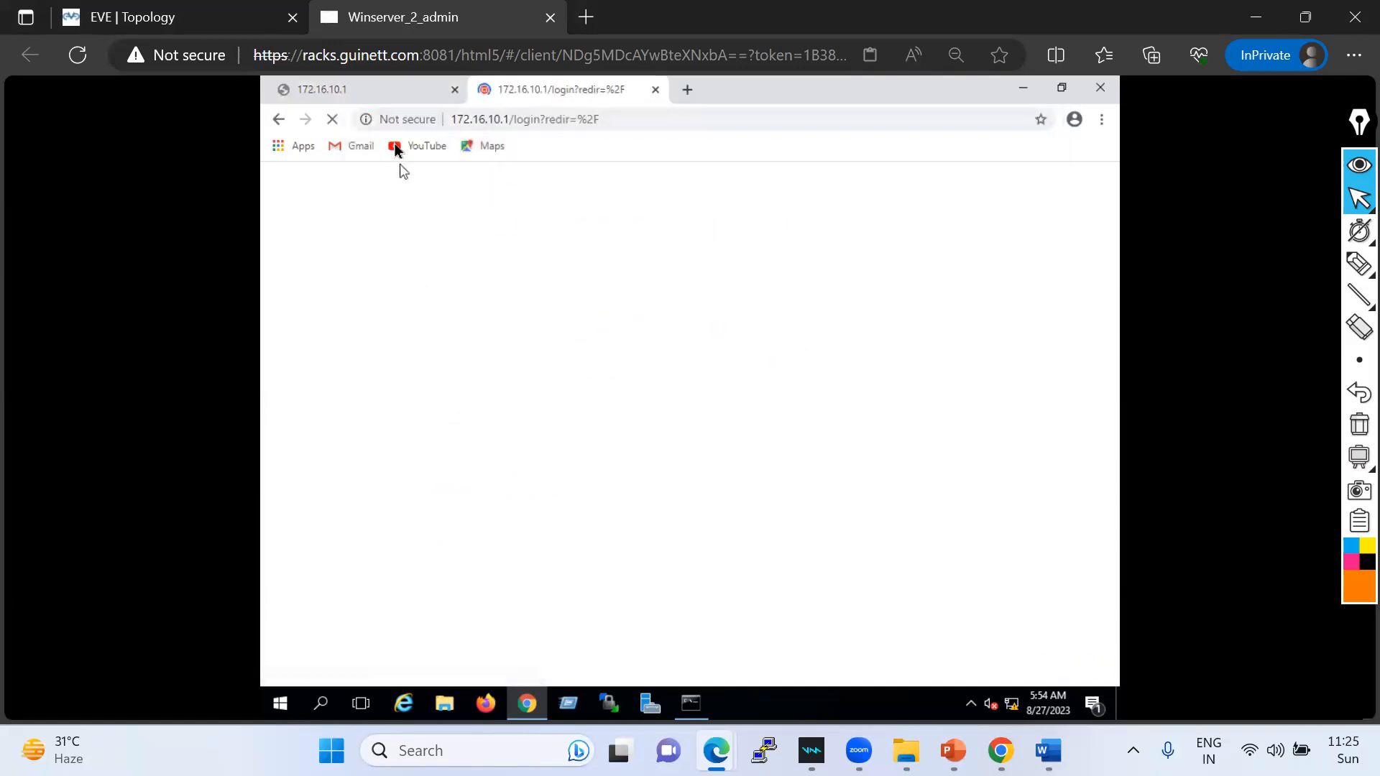
left_click(372, 92)
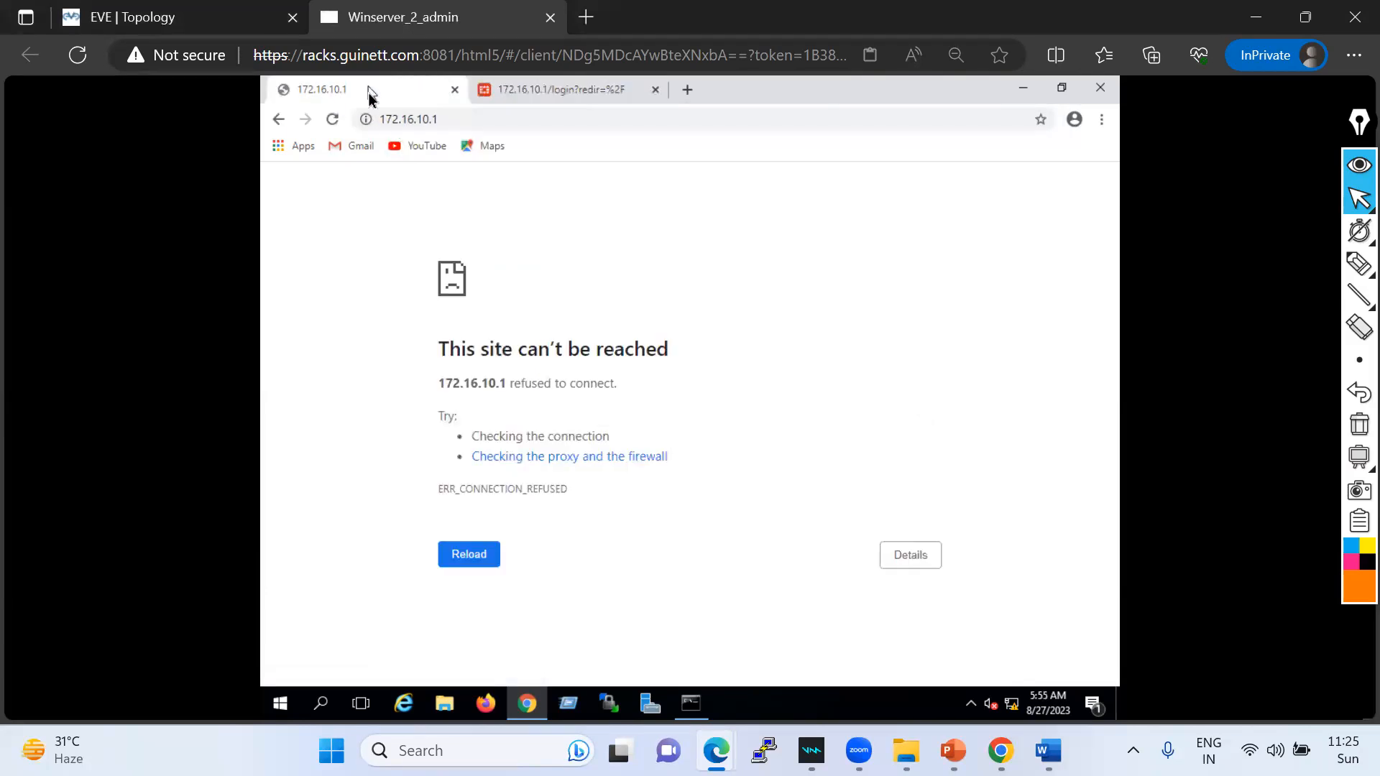
left_click(455, 89)
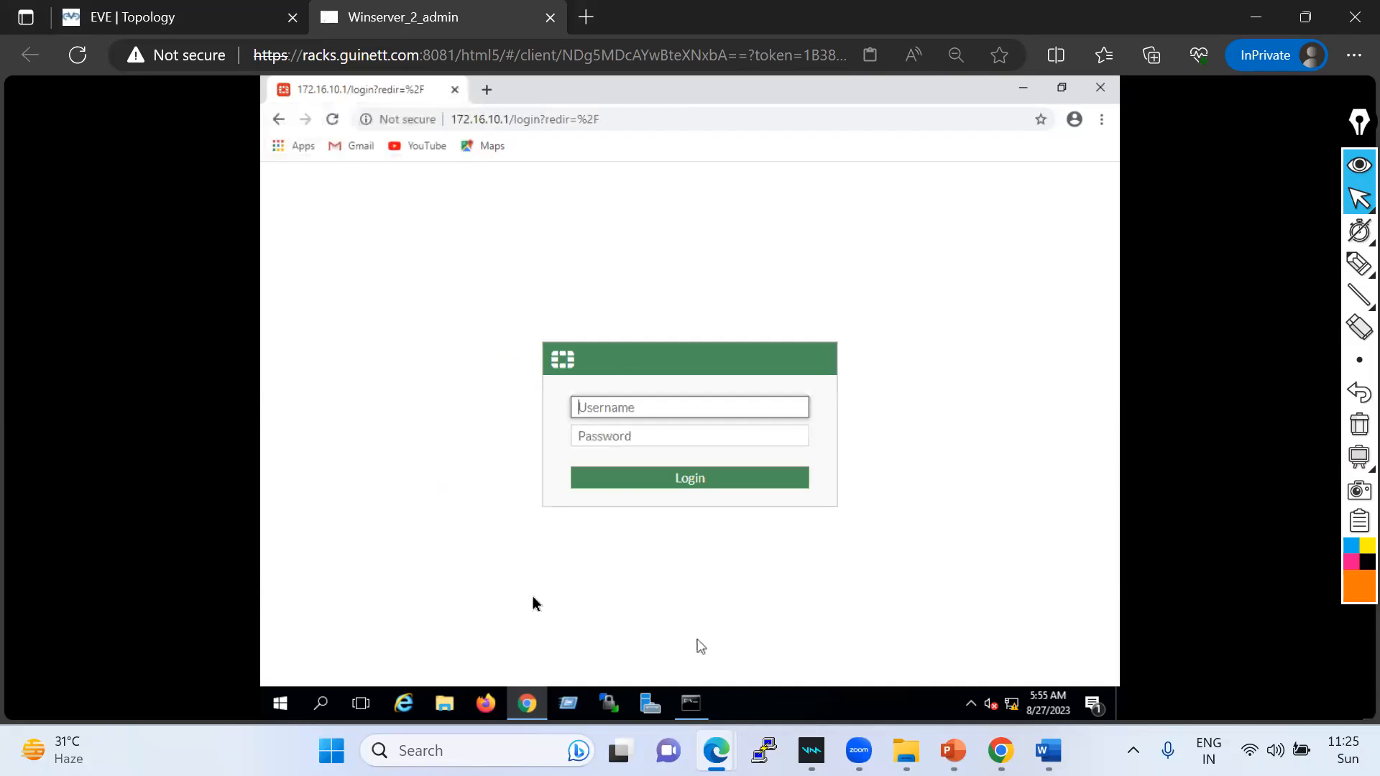
left_click(179, 28)
scroll(722, 420, "up", 2)
scroll(731, 391, "down", 2)
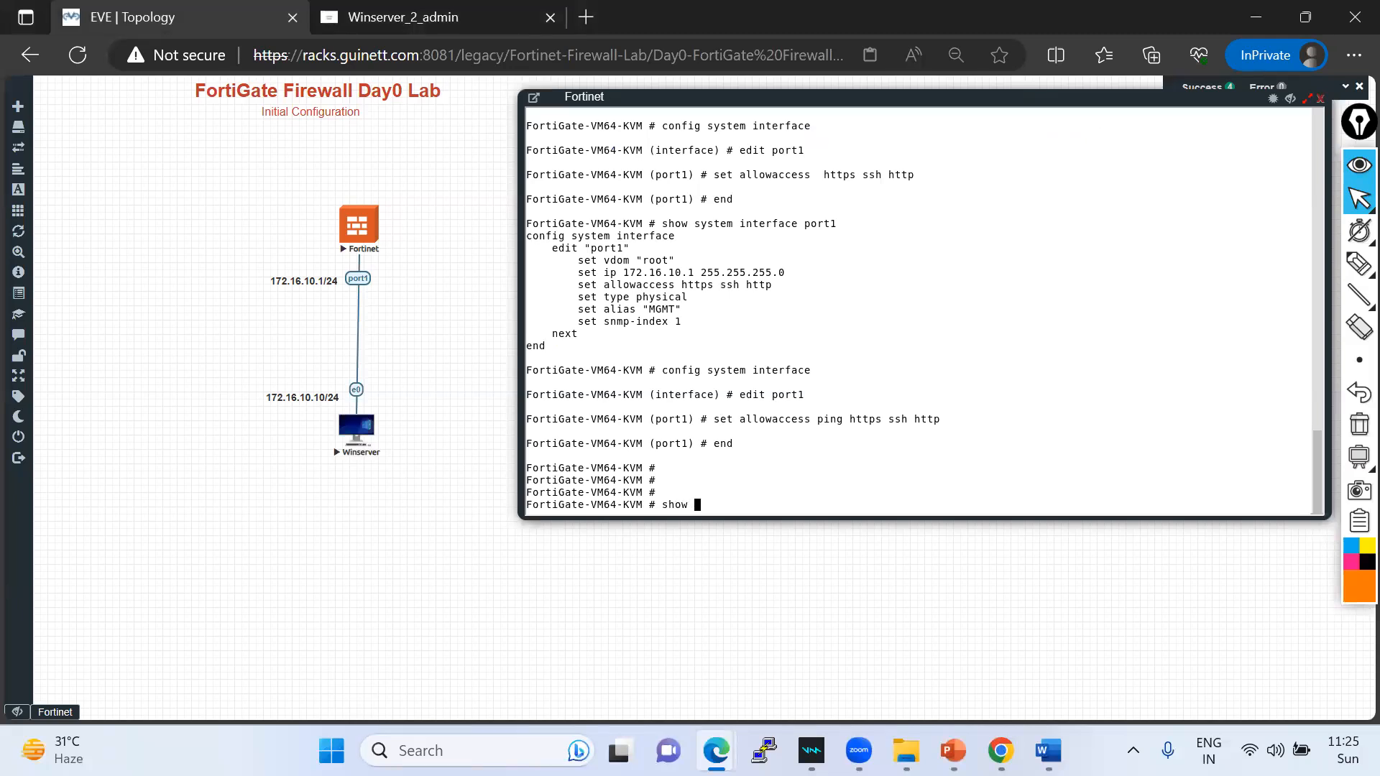
- Show port1's interface configuration in the FortiGate console and mark its allowaccess entries
type("interface port1")
key("Return")
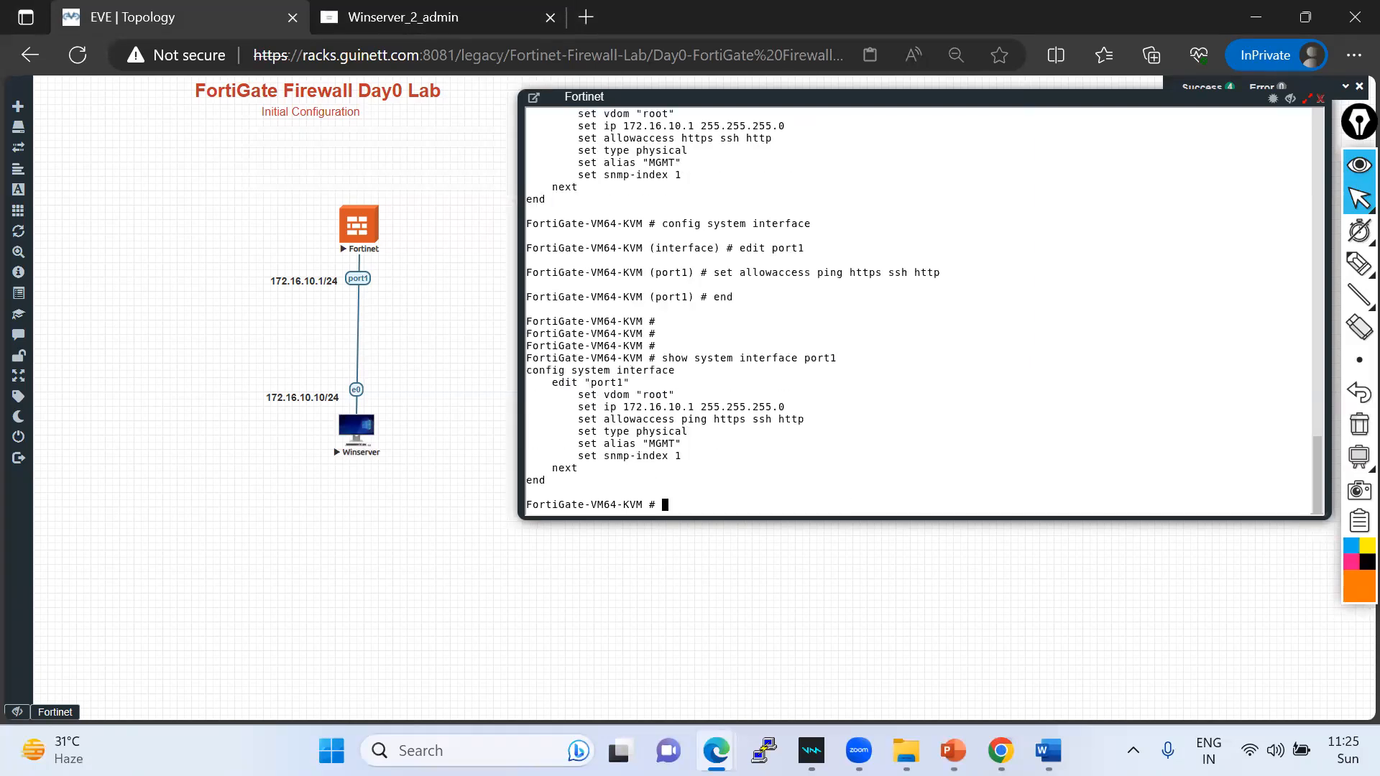
left_click_drag(721, 419, 789, 417)
- Log into the FortiGate web page on Winserver with the admin account credentials
left_click(399, 18)
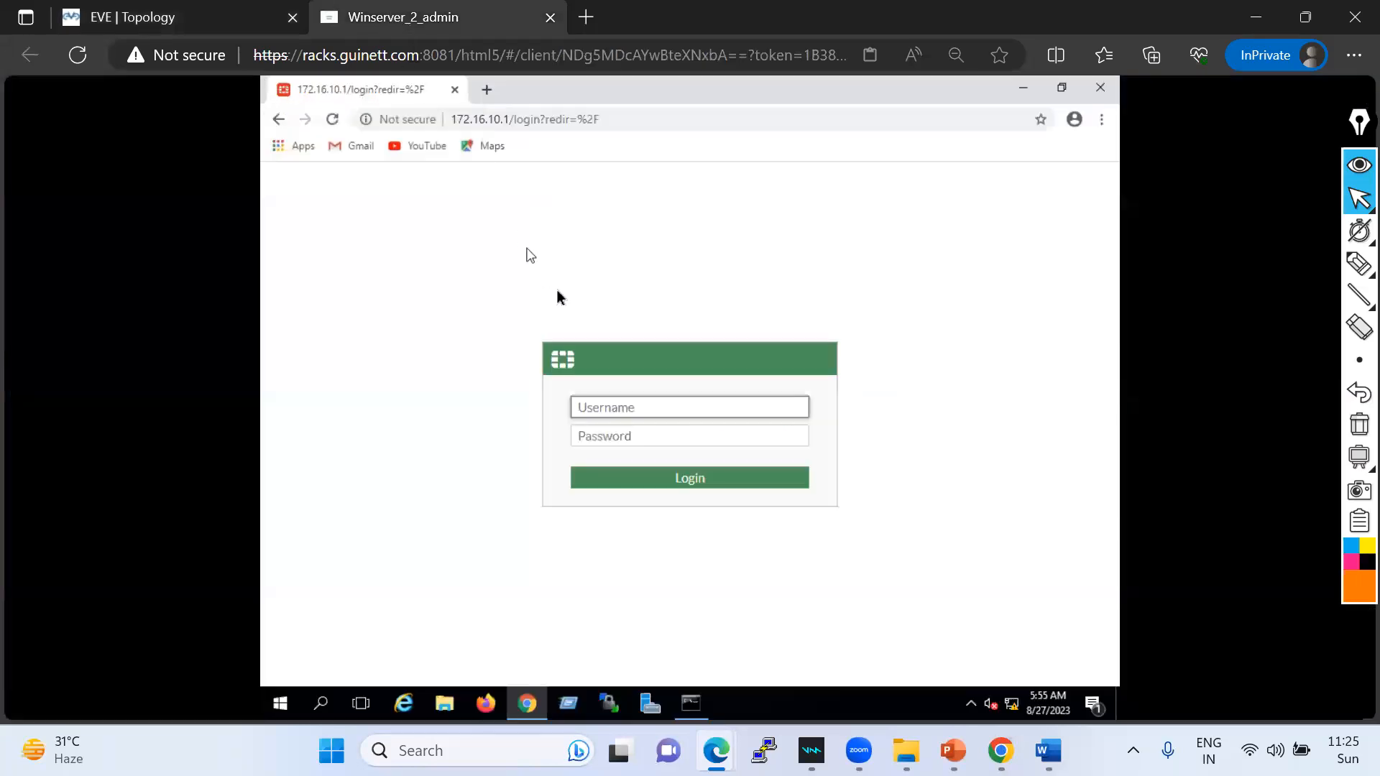
type("admin")
key("Tab")
type("adm")
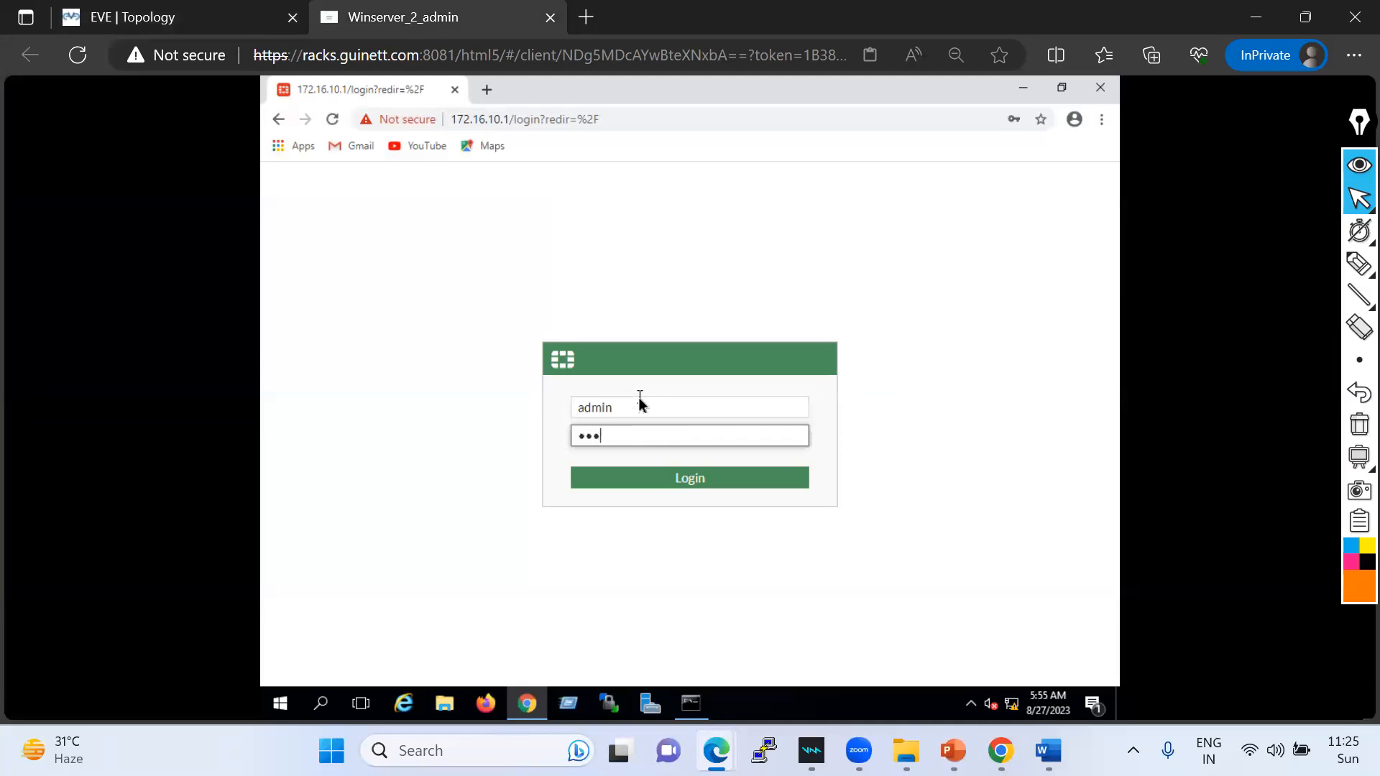
type("in")
key("Return")
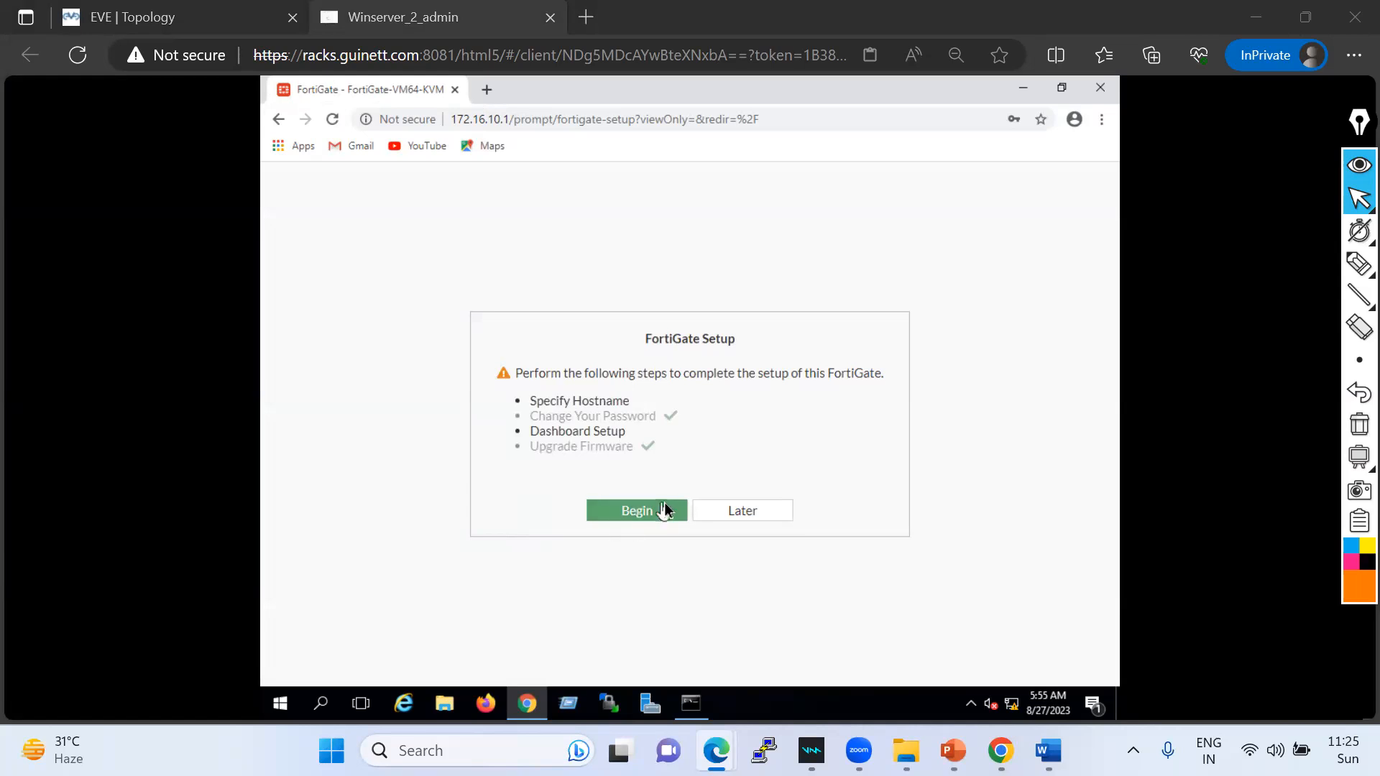
- Rename the hostname to FortiGate-Fw, accept Optimal dashboards, and dismiss the FortiOS 7.0.0 notice
left_click(611, 502)
left_click(894, 466)
mouse_move(894, 465)
left_mouse_down()
mouse_move(738, 469)
mouse_move(923, 467)
mouse_move(908, 468)
left_mouse_up()
left_click(883, 471)
key("BackSpace")
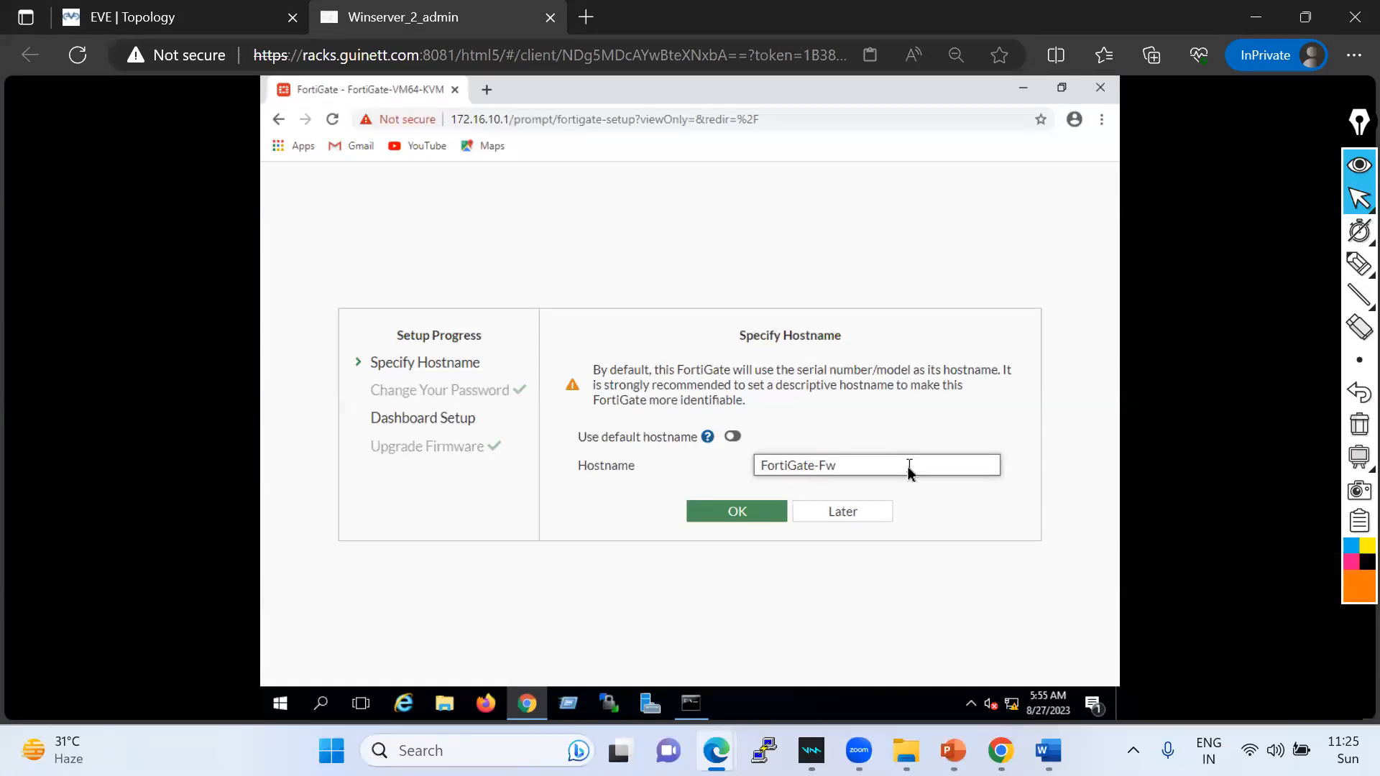
left_click(739, 511)
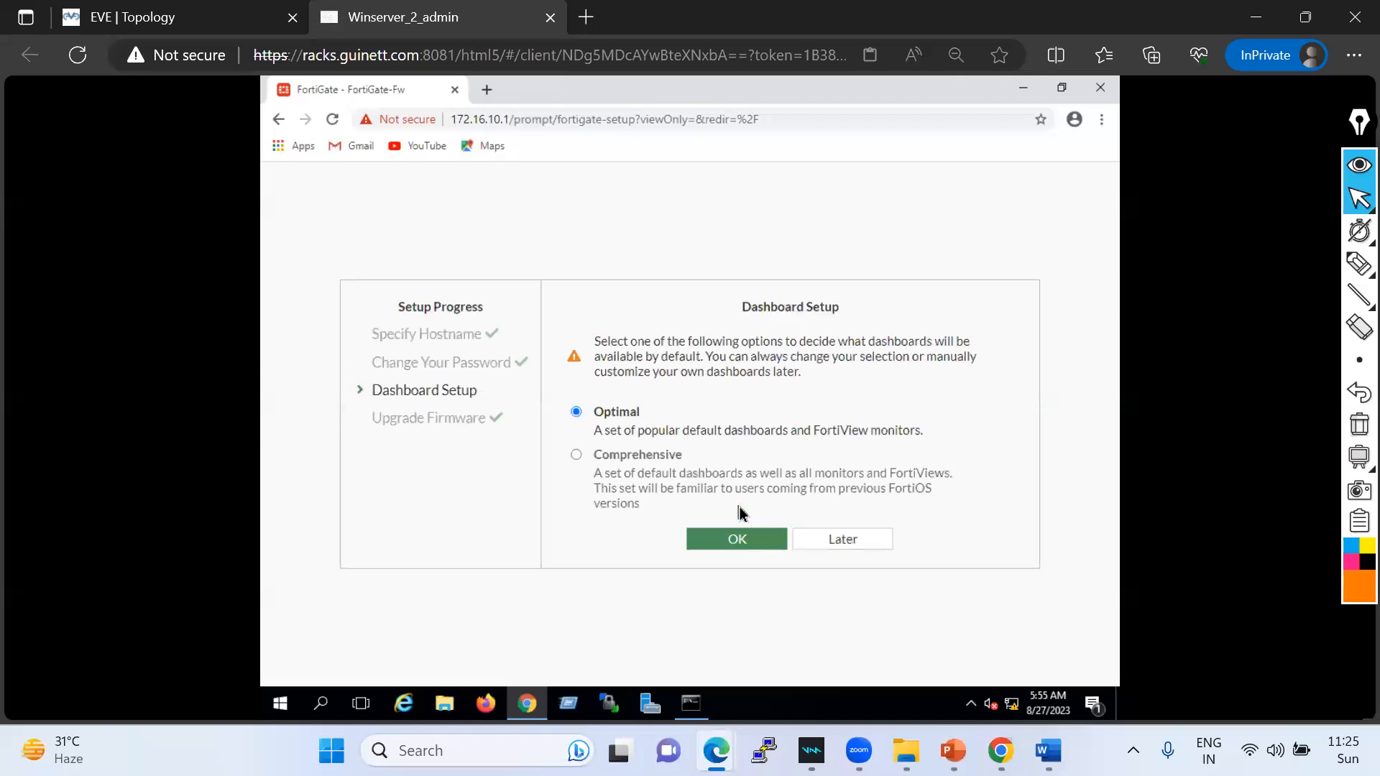
left_click(774, 549)
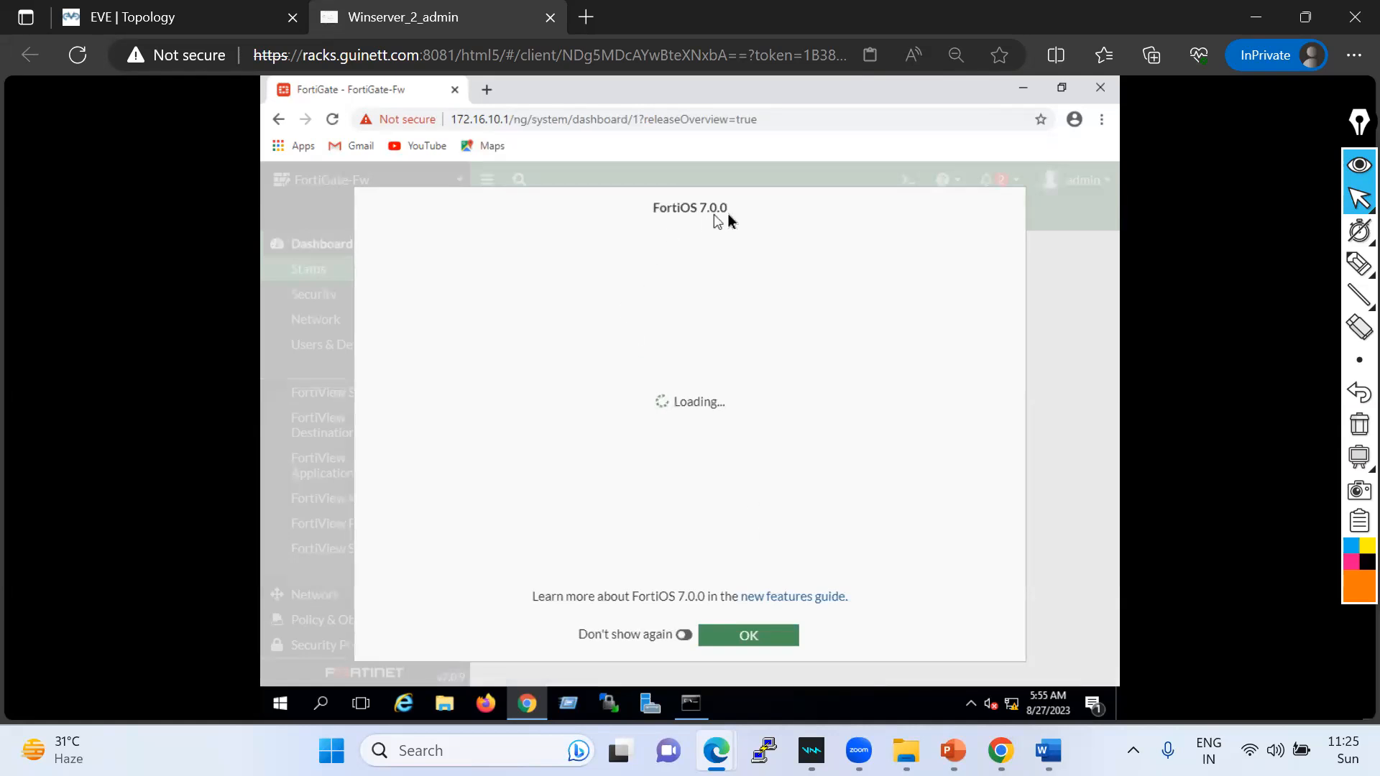
left_click(740, 638)
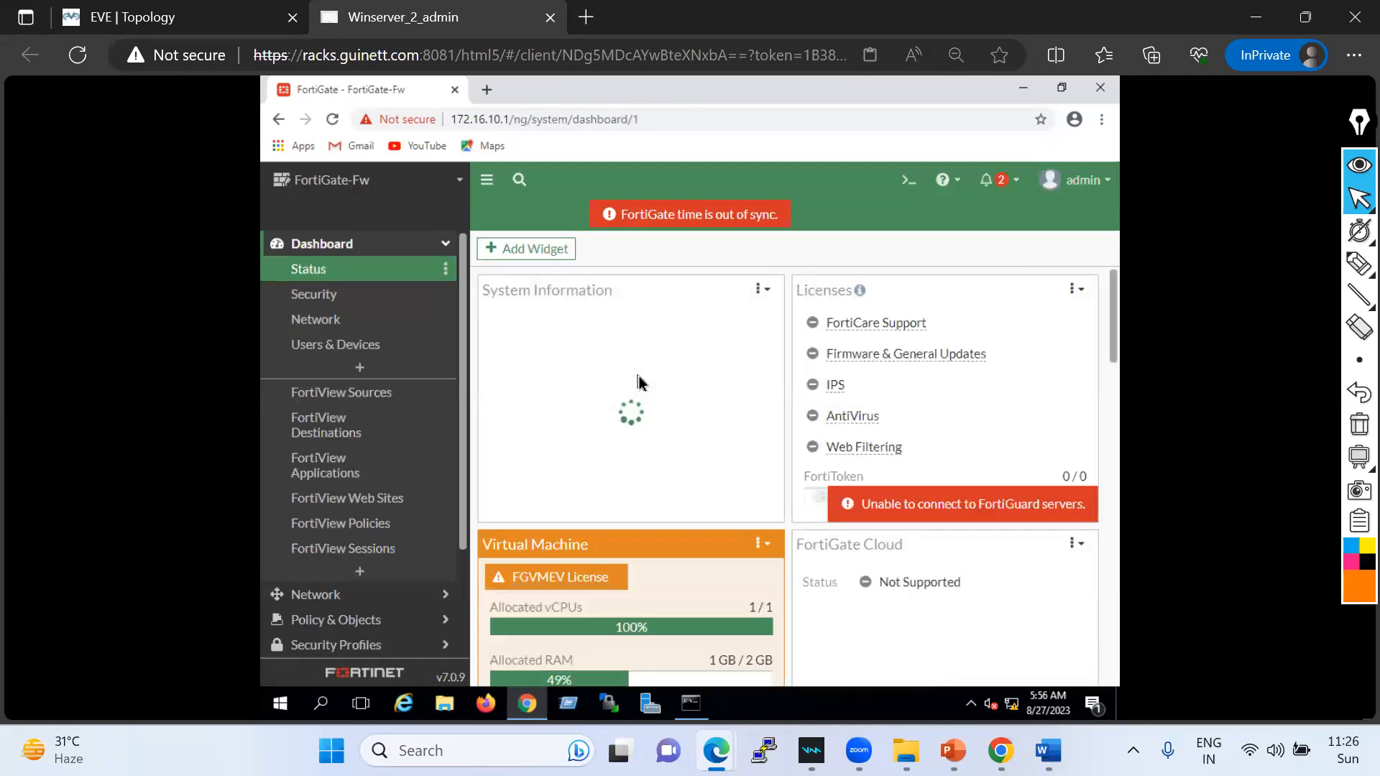
- Close Chrome's menu and minimize the browser and Command Prompt windows
left_click(1103, 123)
left_click(1024, 92)
left_click(1024, 92)
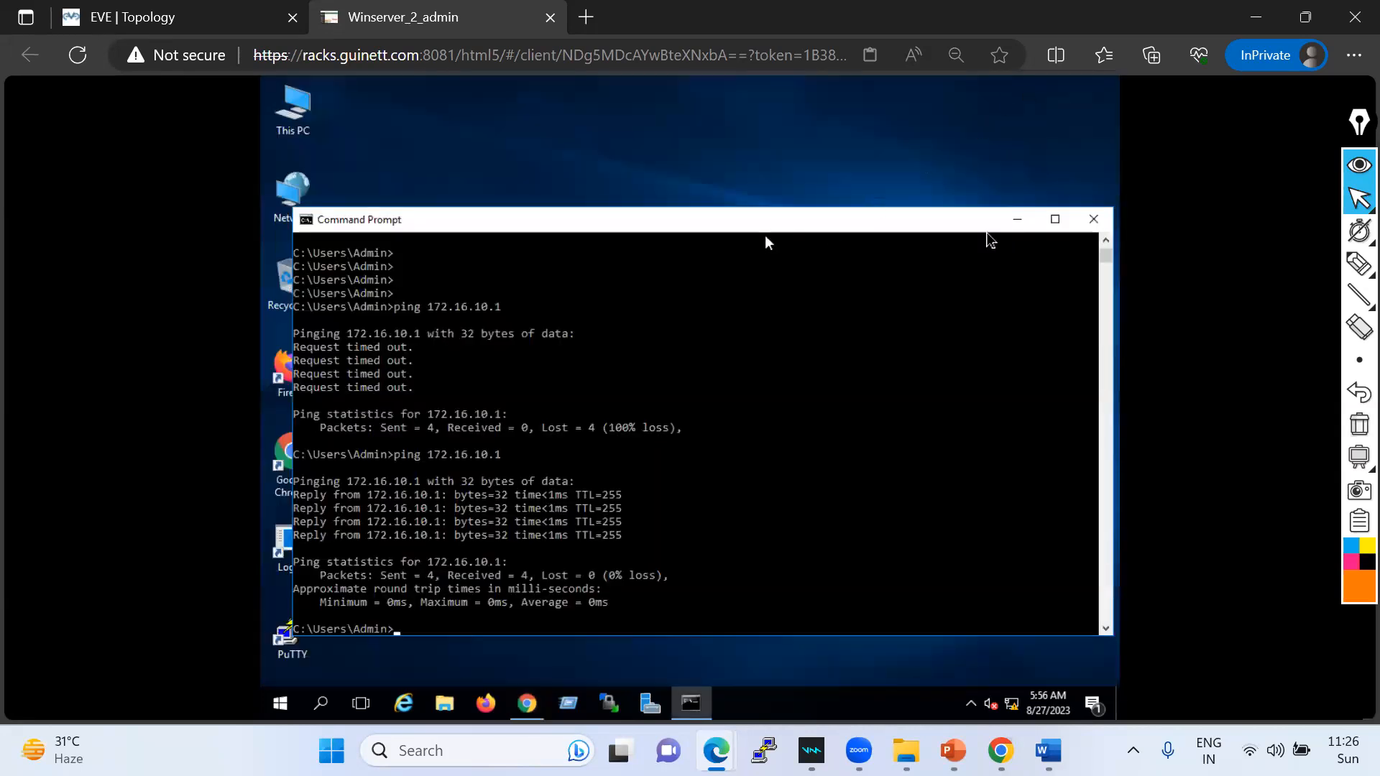
left_click(1024, 228)
- Change Winserver's display resolution to 1280 × 960 and keep the changes
right_click(626, 174)
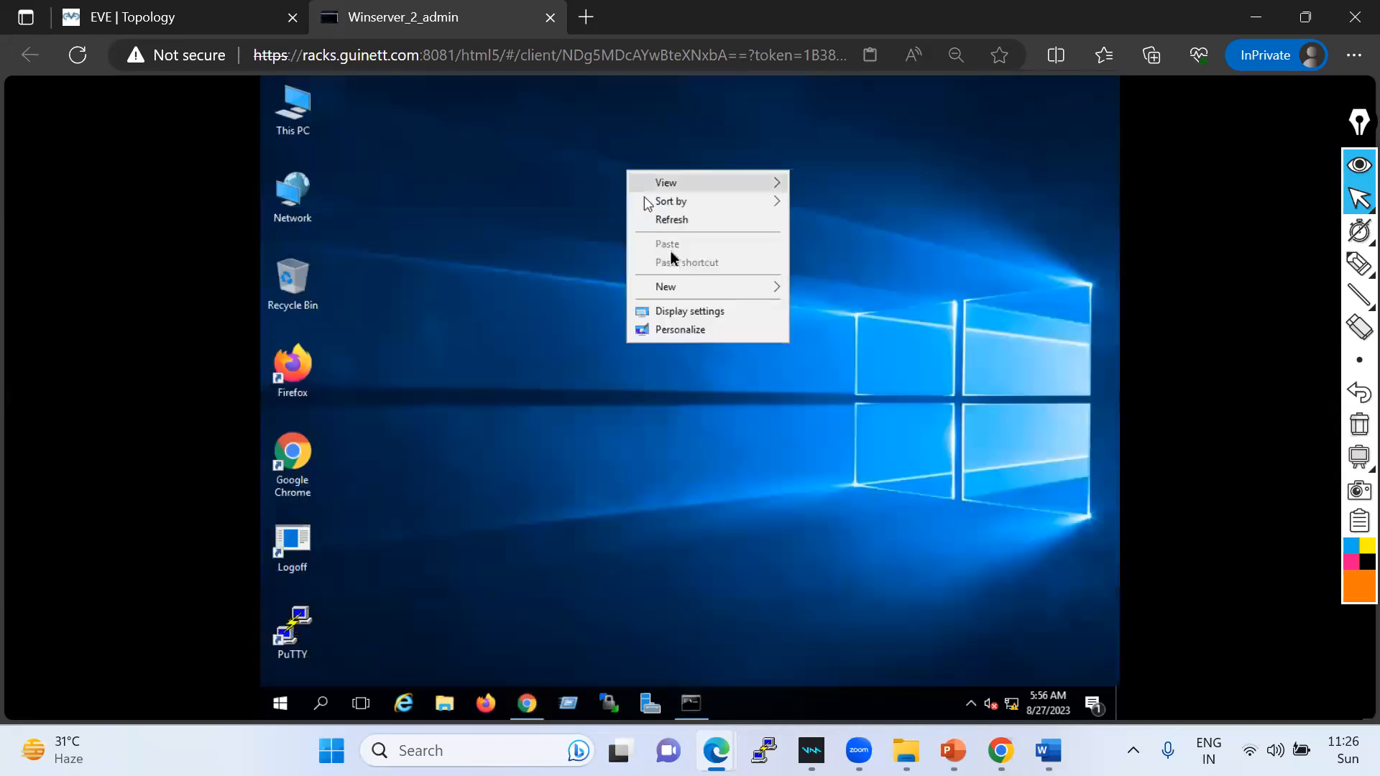
left_click(687, 314)
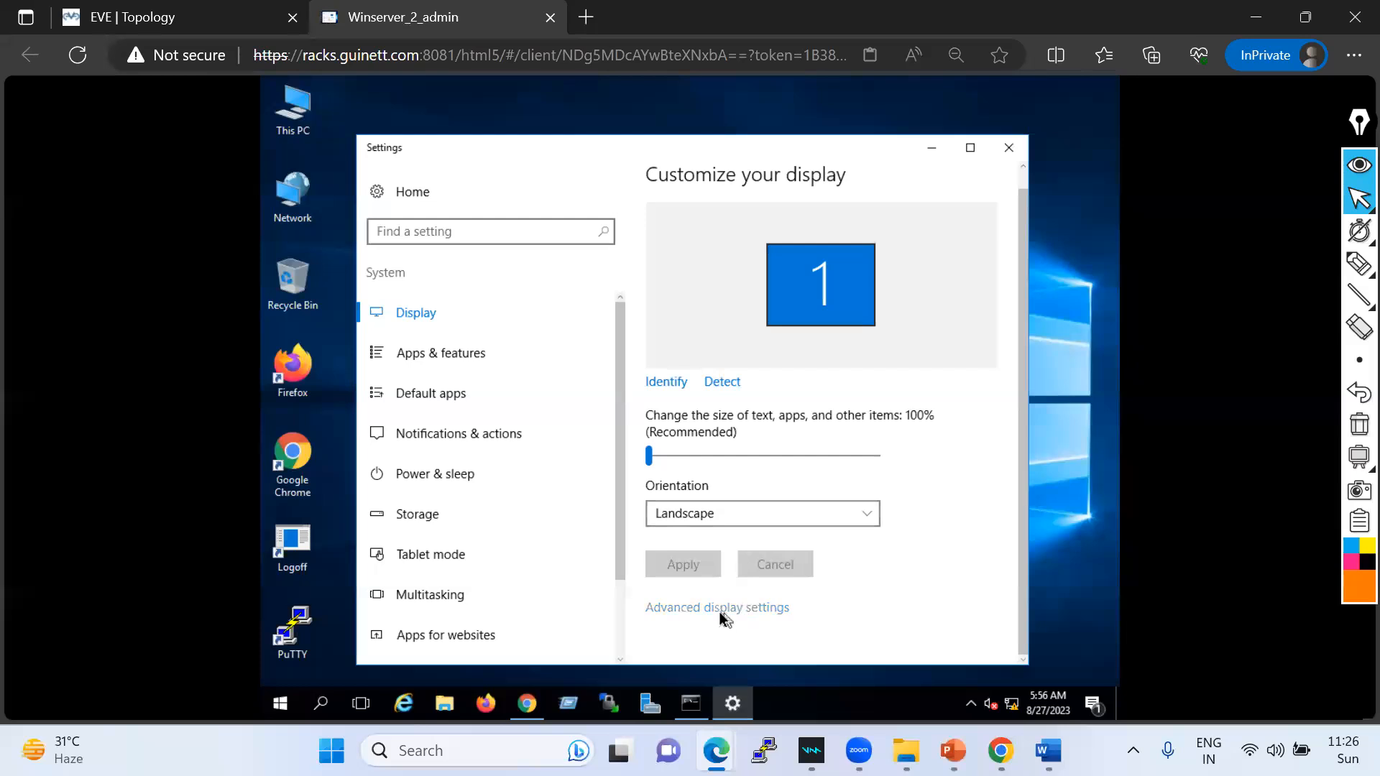
left_click(720, 610)
left_click(461, 559)
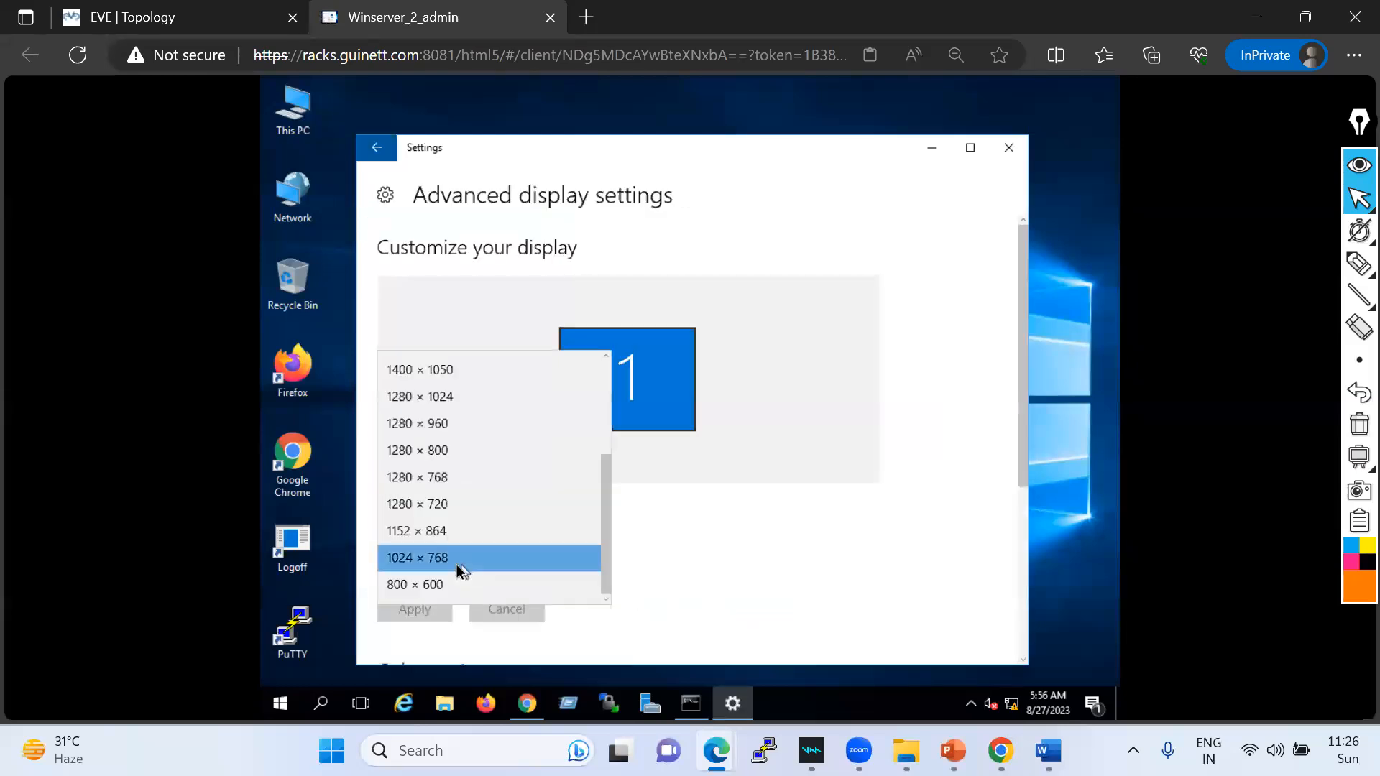
left_click(441, 425)
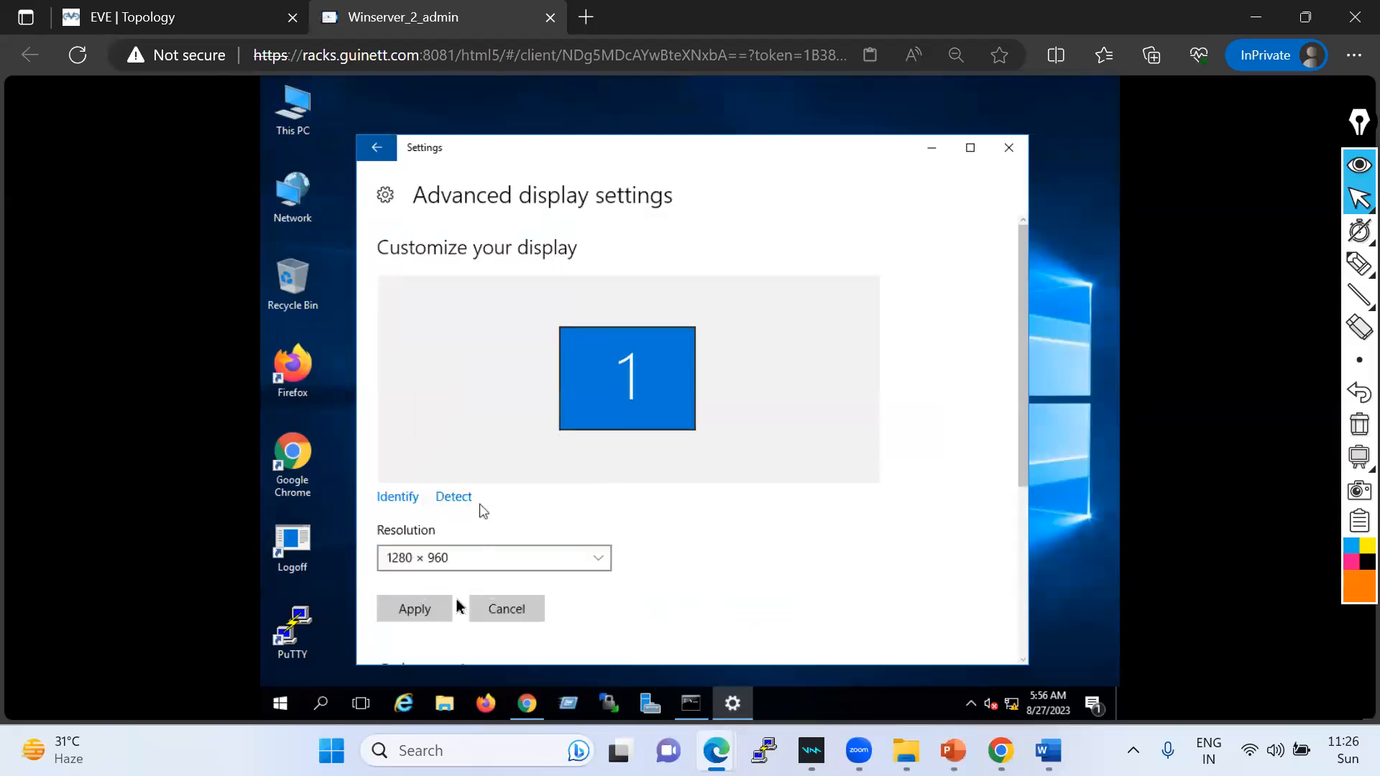
left_click(415, 608)
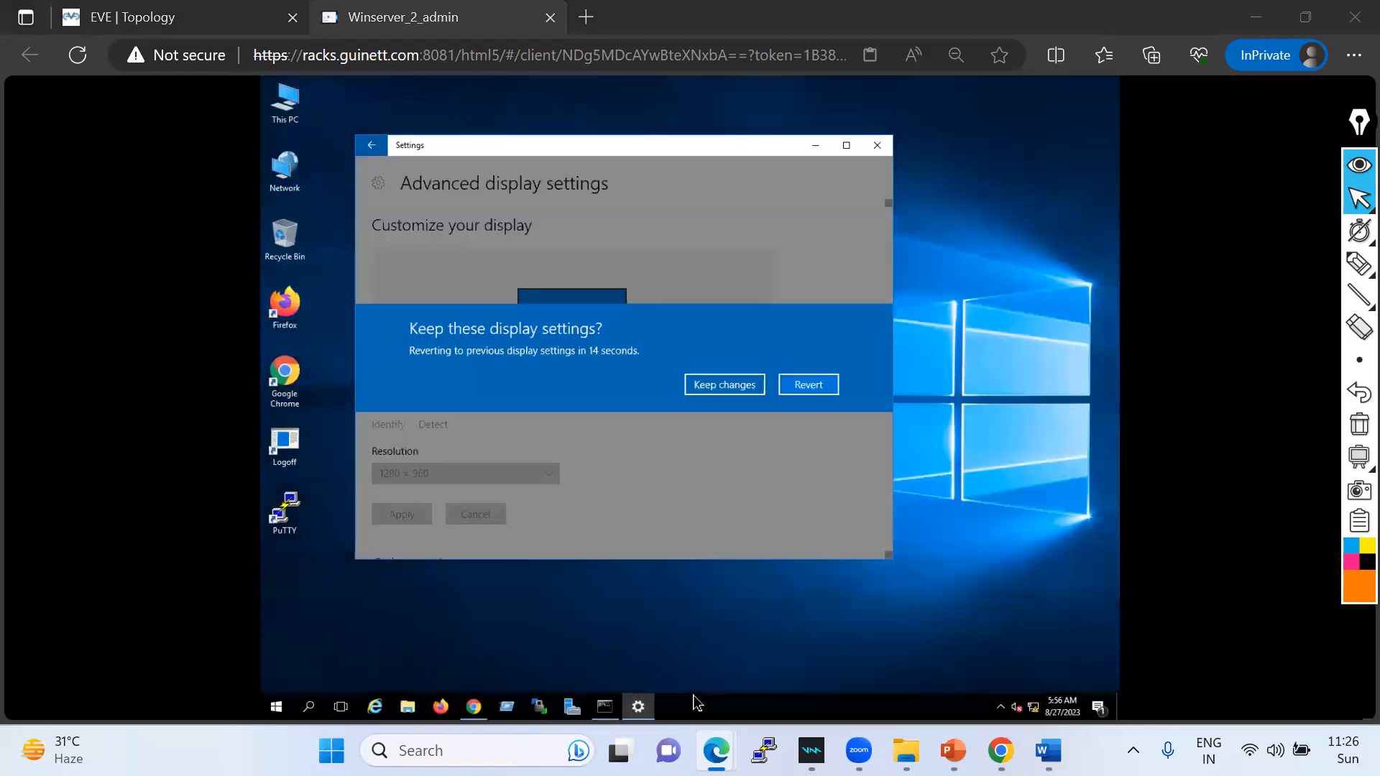
left_click(729, 387)
left_click(877, 146)
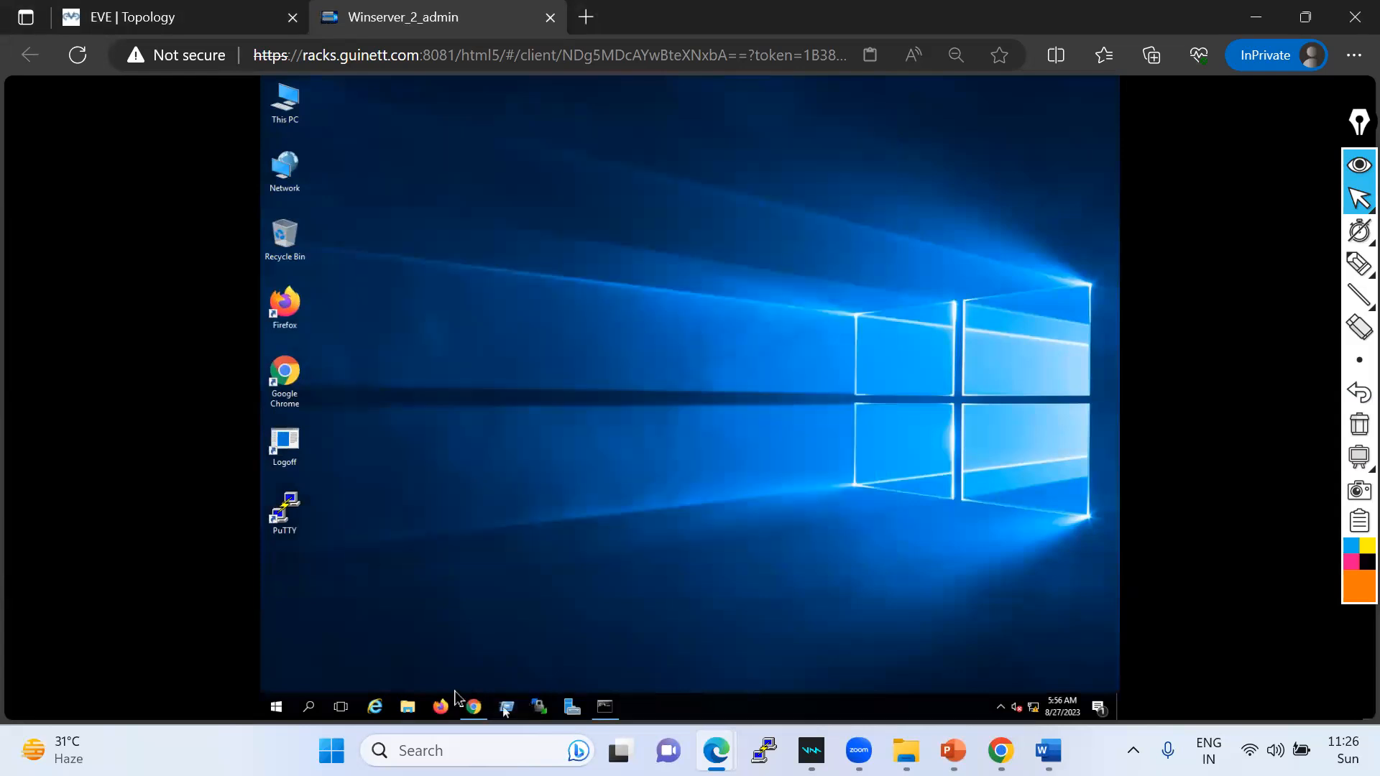
left_click(473, 707)
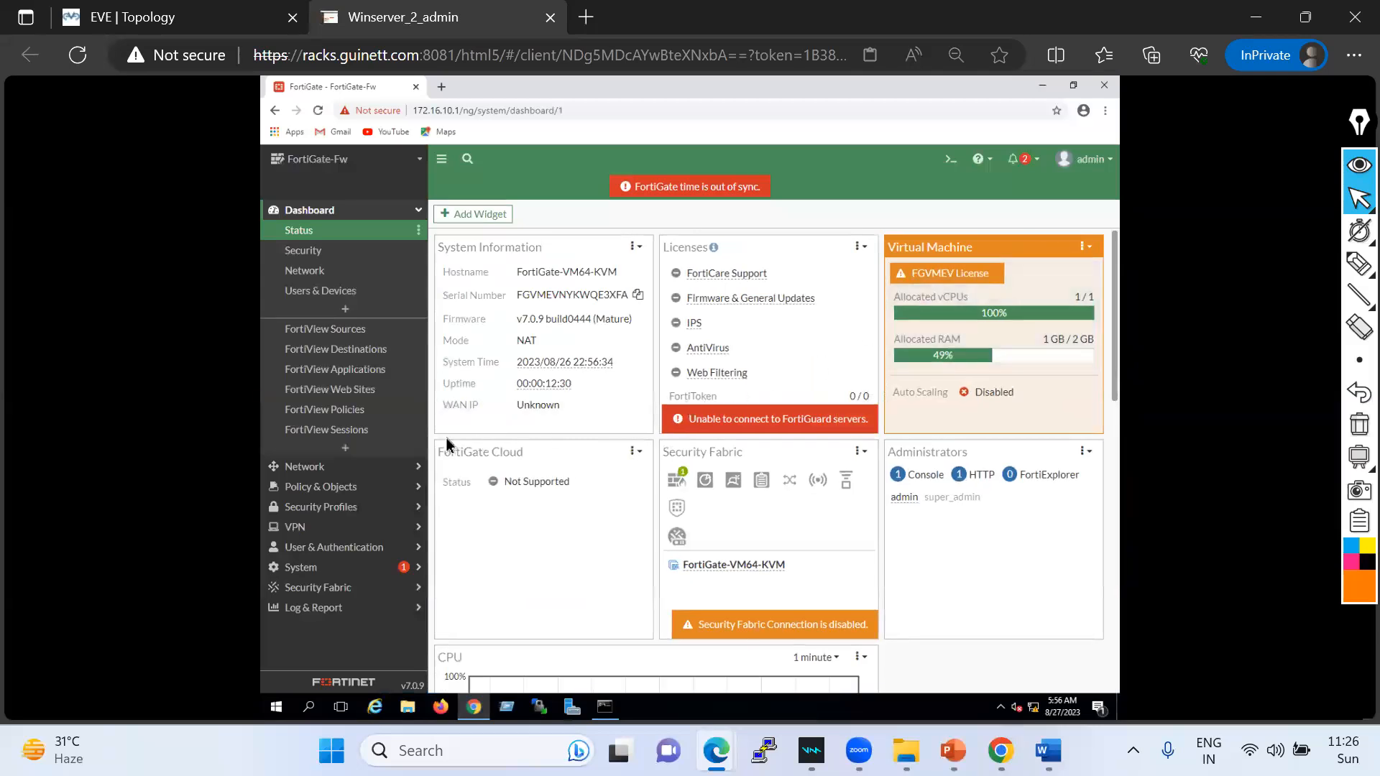
- Open Network > Interfaces to view MGMT (port1) at 172.16.10.1/255.255.255.0
left_click(317, 215)
left_click(317, 214)
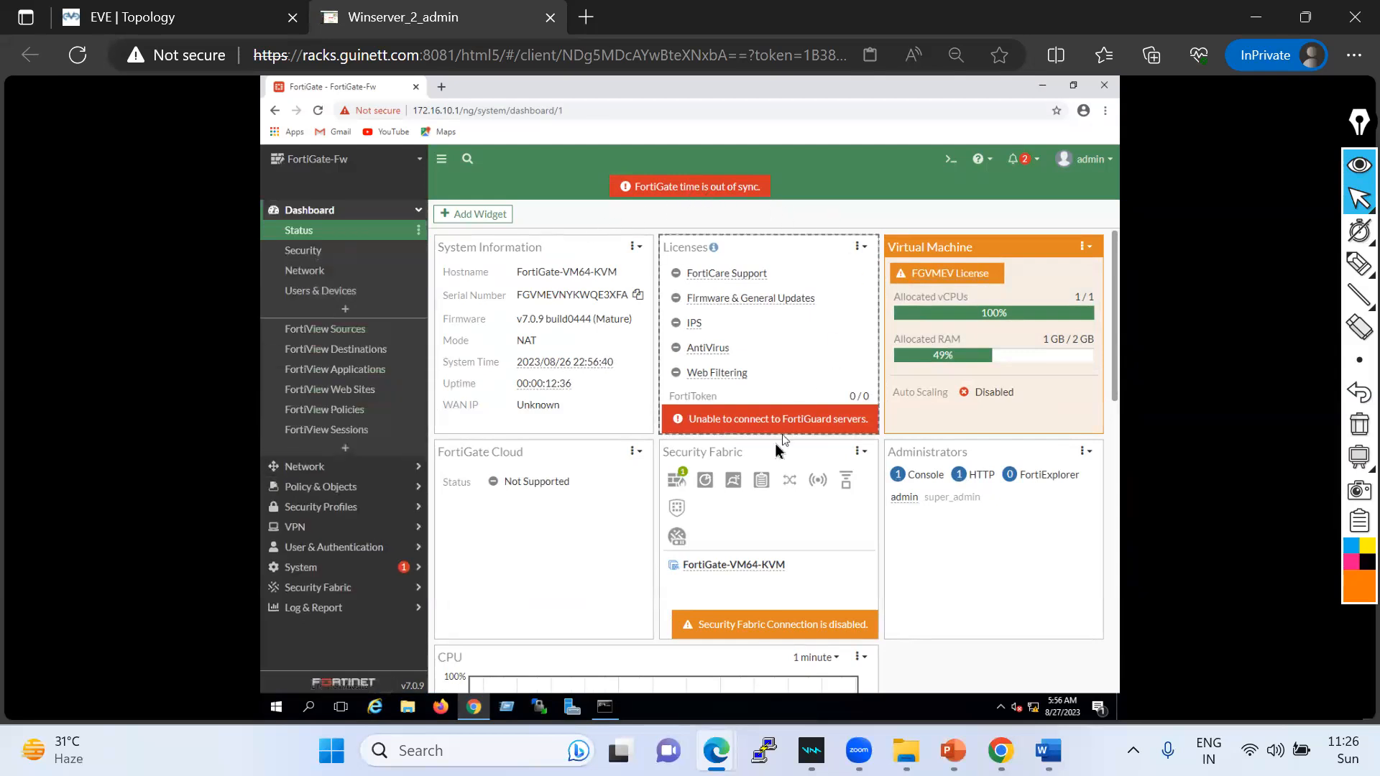
left_click(305, 471)
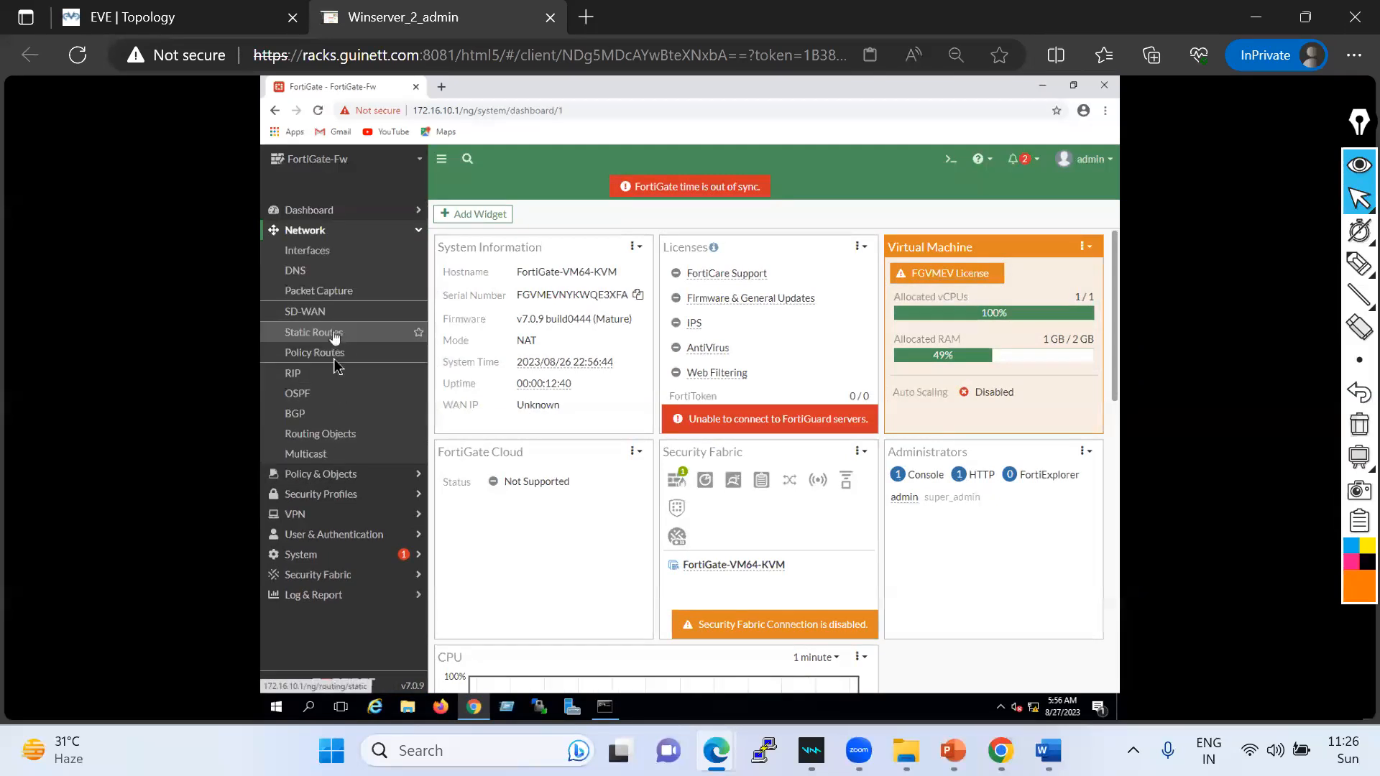
left_click(309, 252)
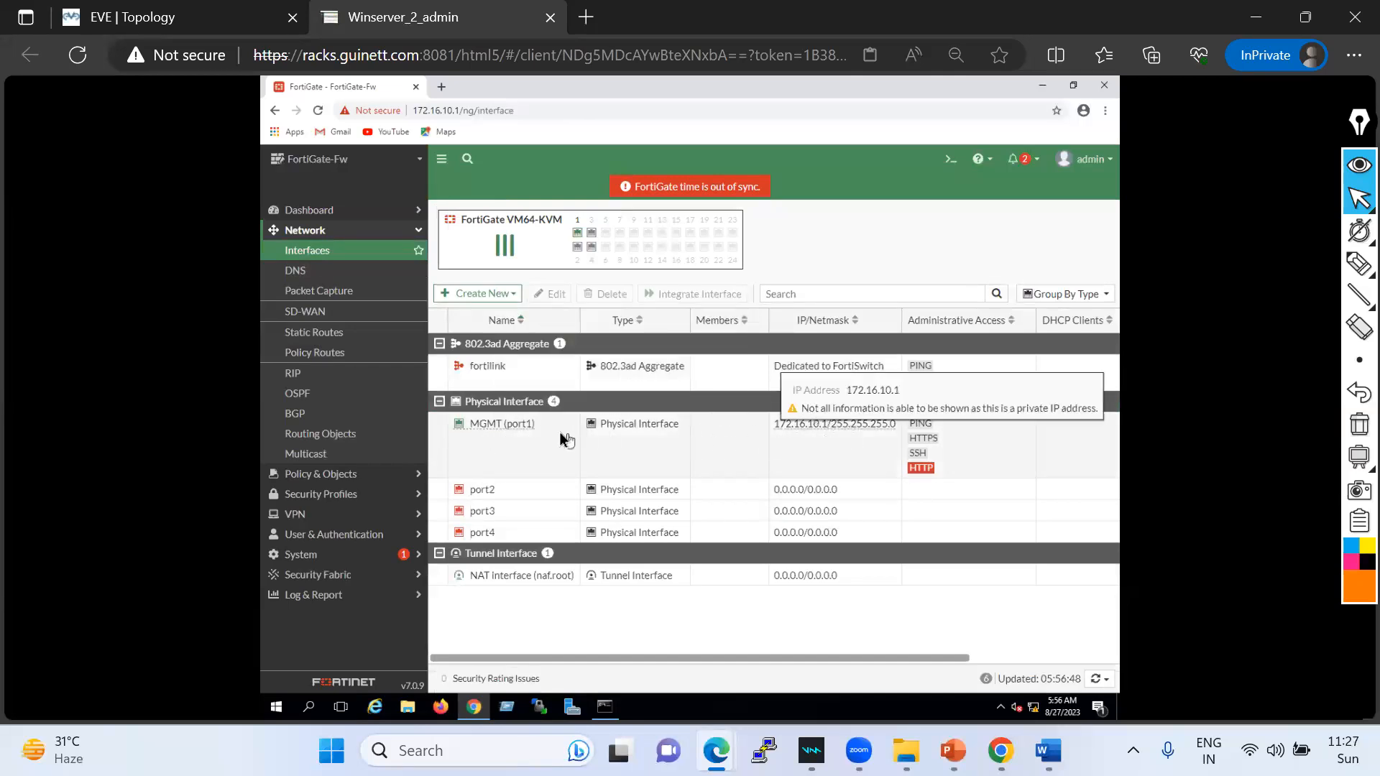
mouse_move(522, 427)
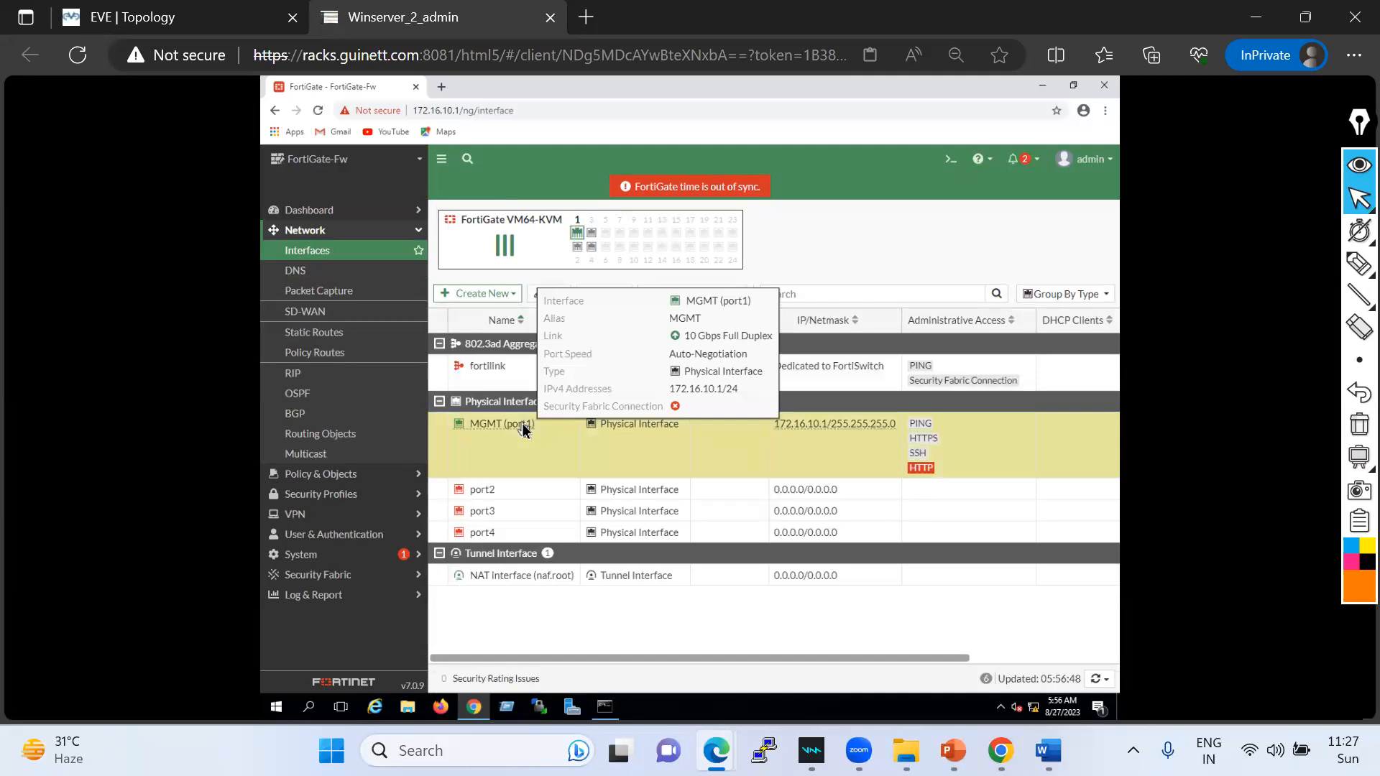
- Open MGMT (port1) for editing, toggle addressing between DHCP and Manual, leaving it Manual
double_click(519, 428)
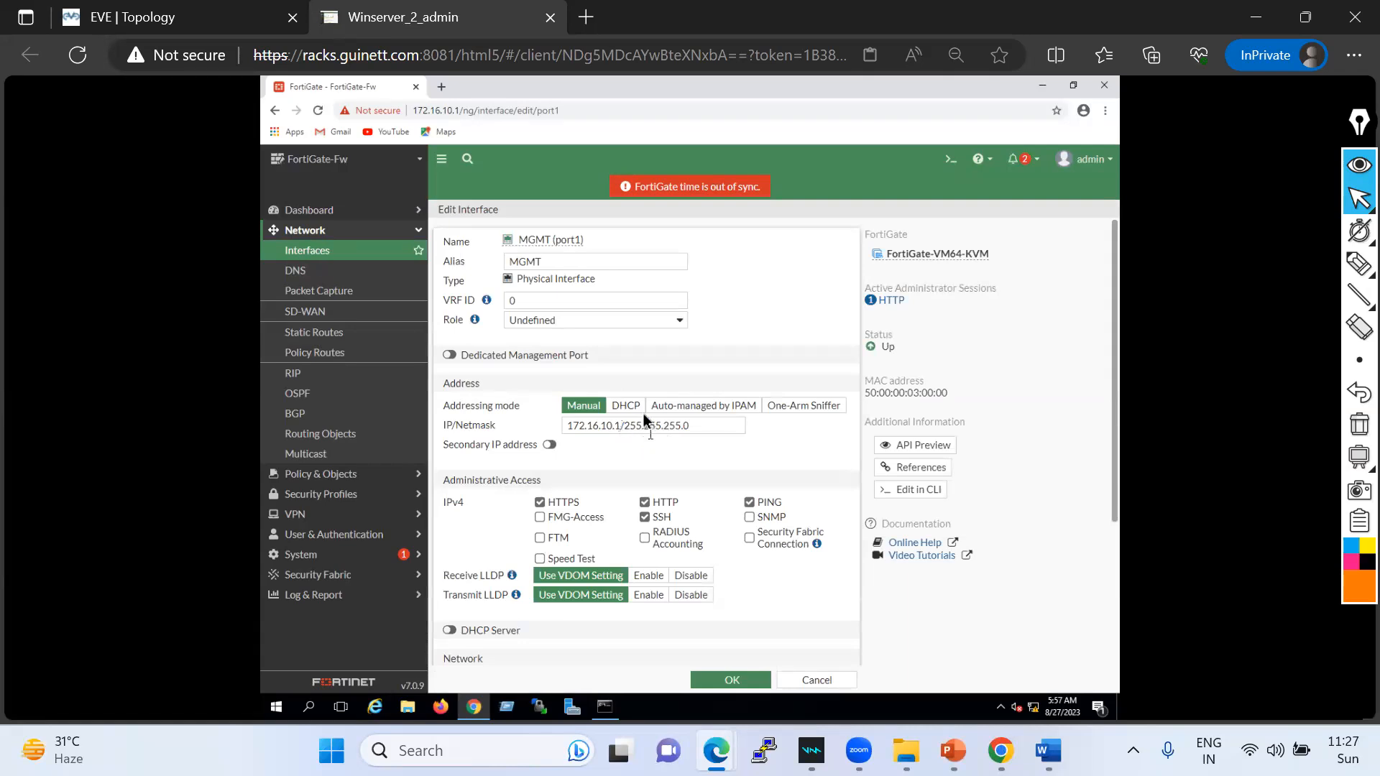
left_click(632, 406)
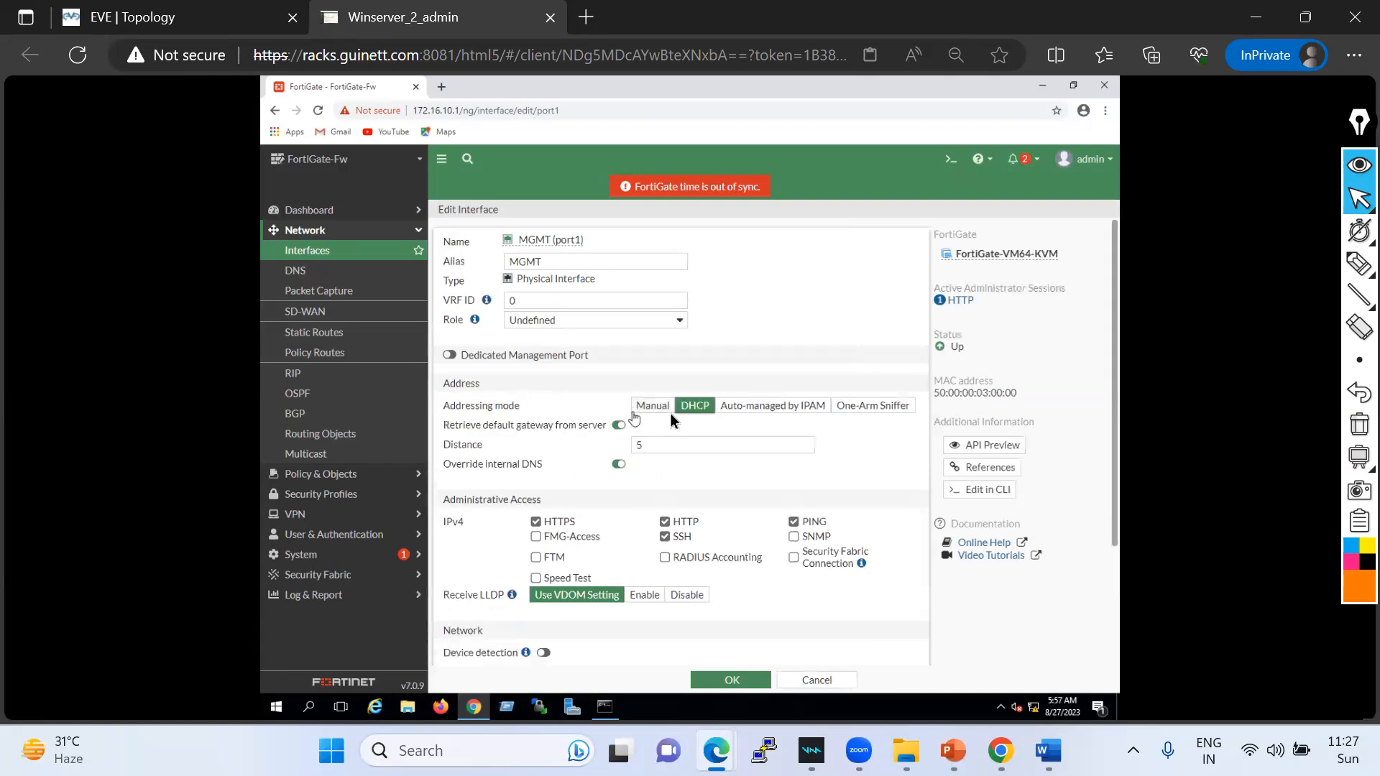
left_click(653, 408)
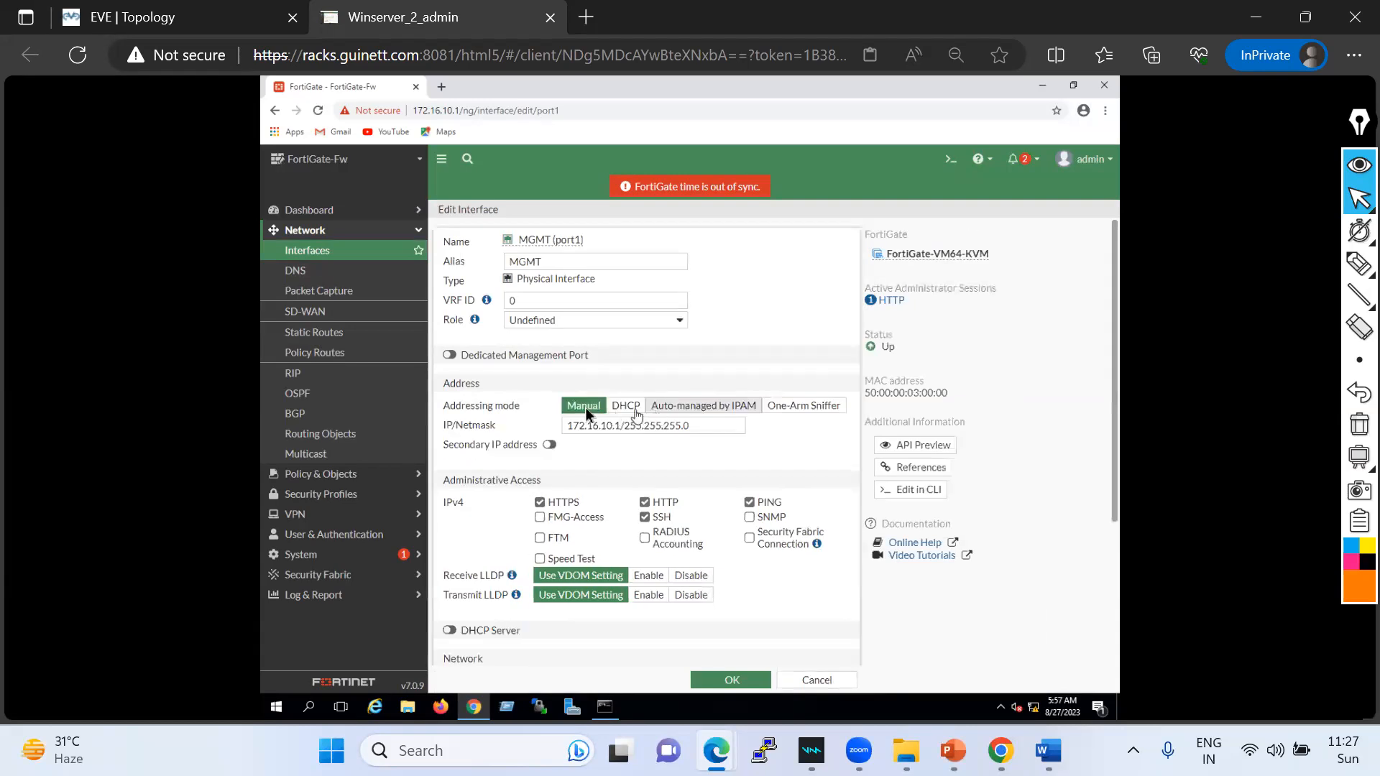
left_click(623, 407)
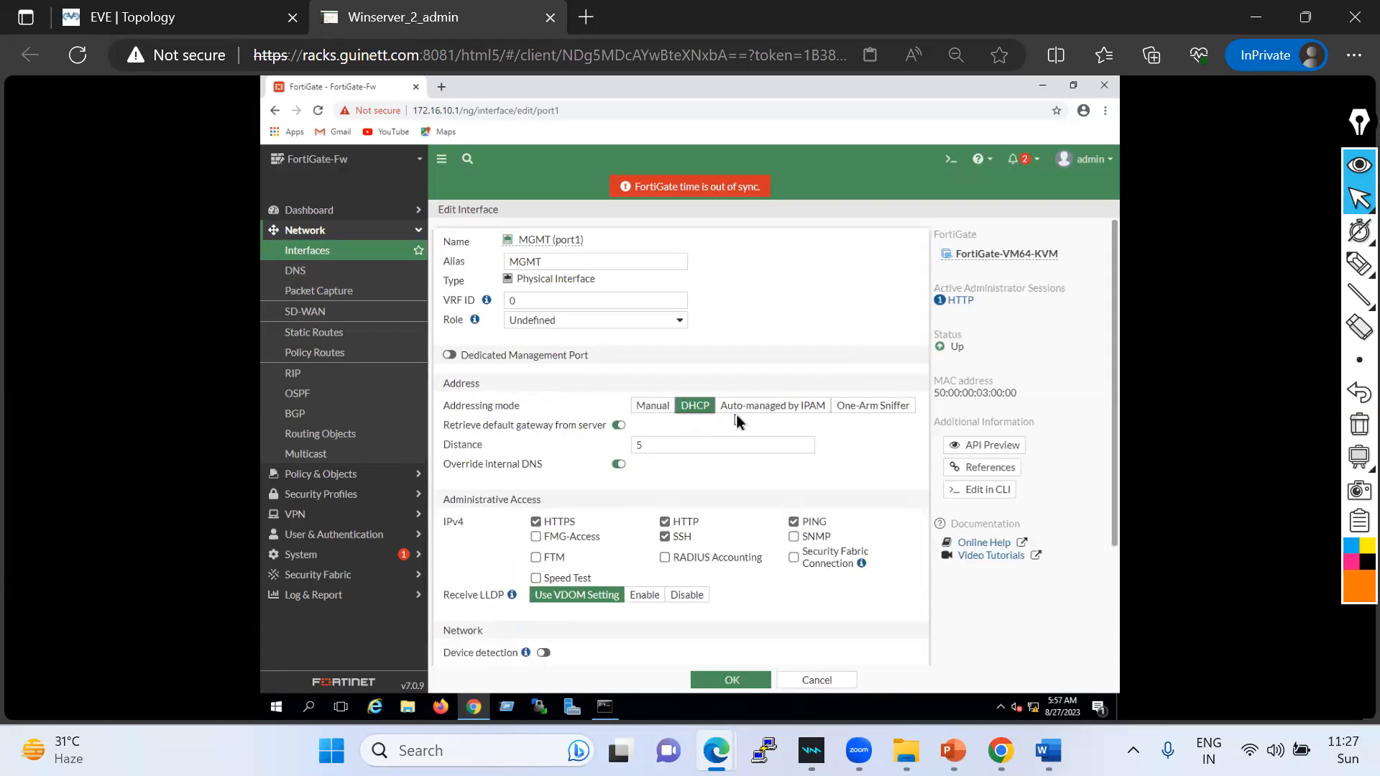
left_click(654, 406)
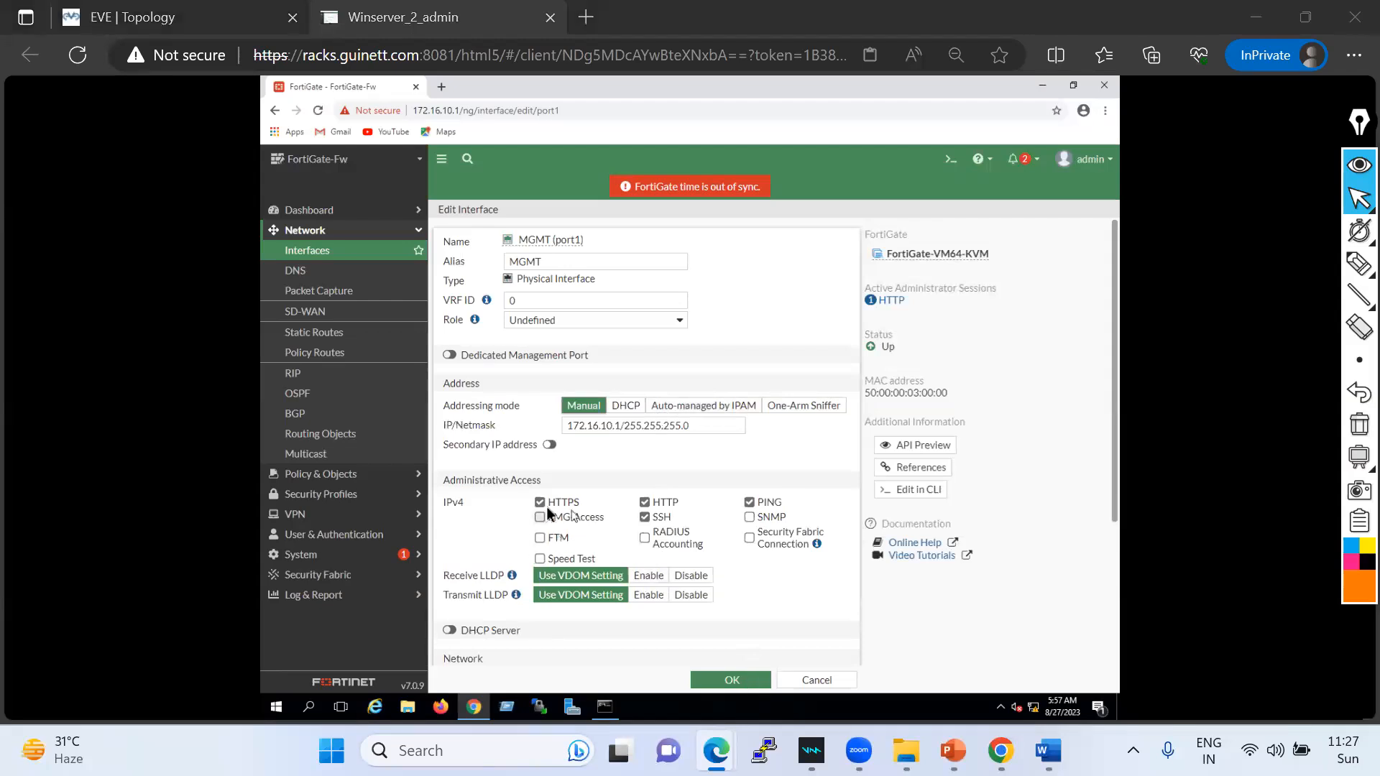
left_click(192, 16)
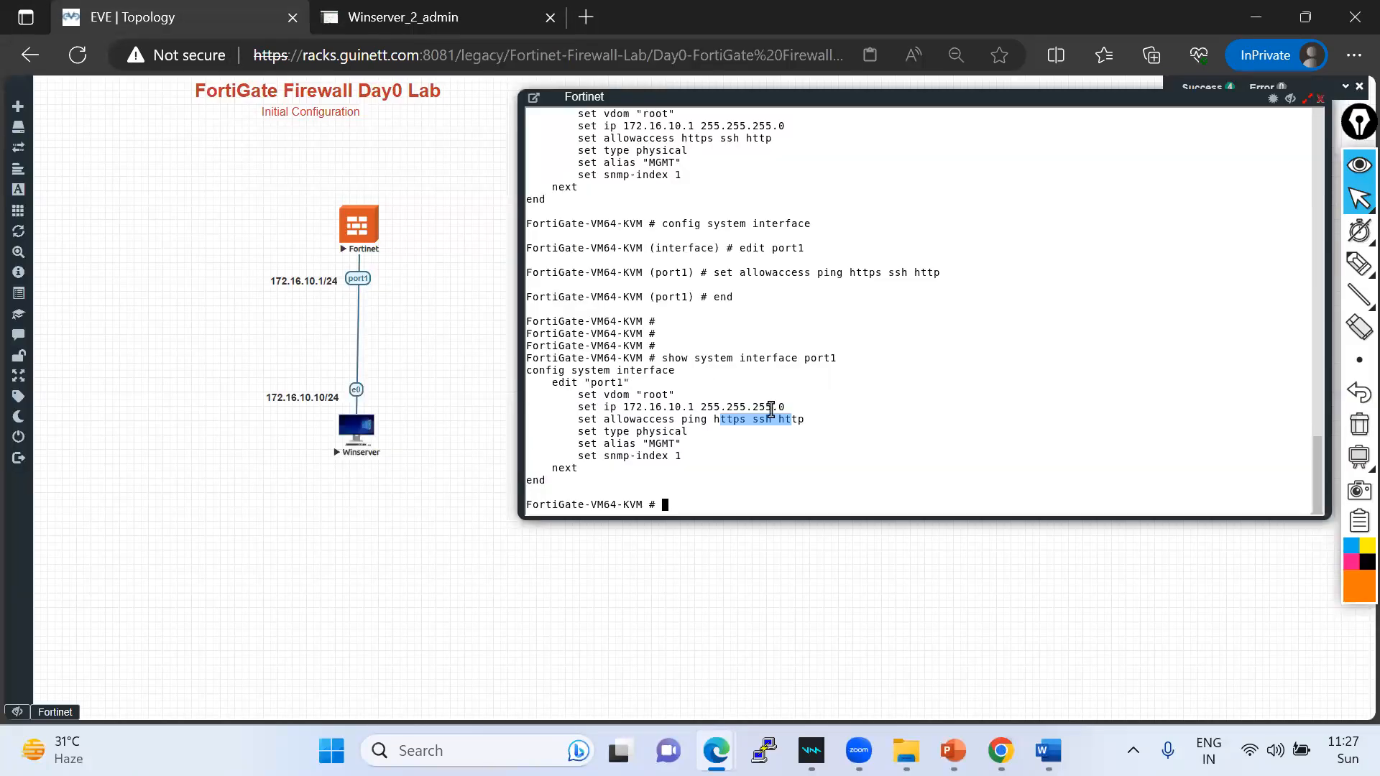
left_click(431, 15)
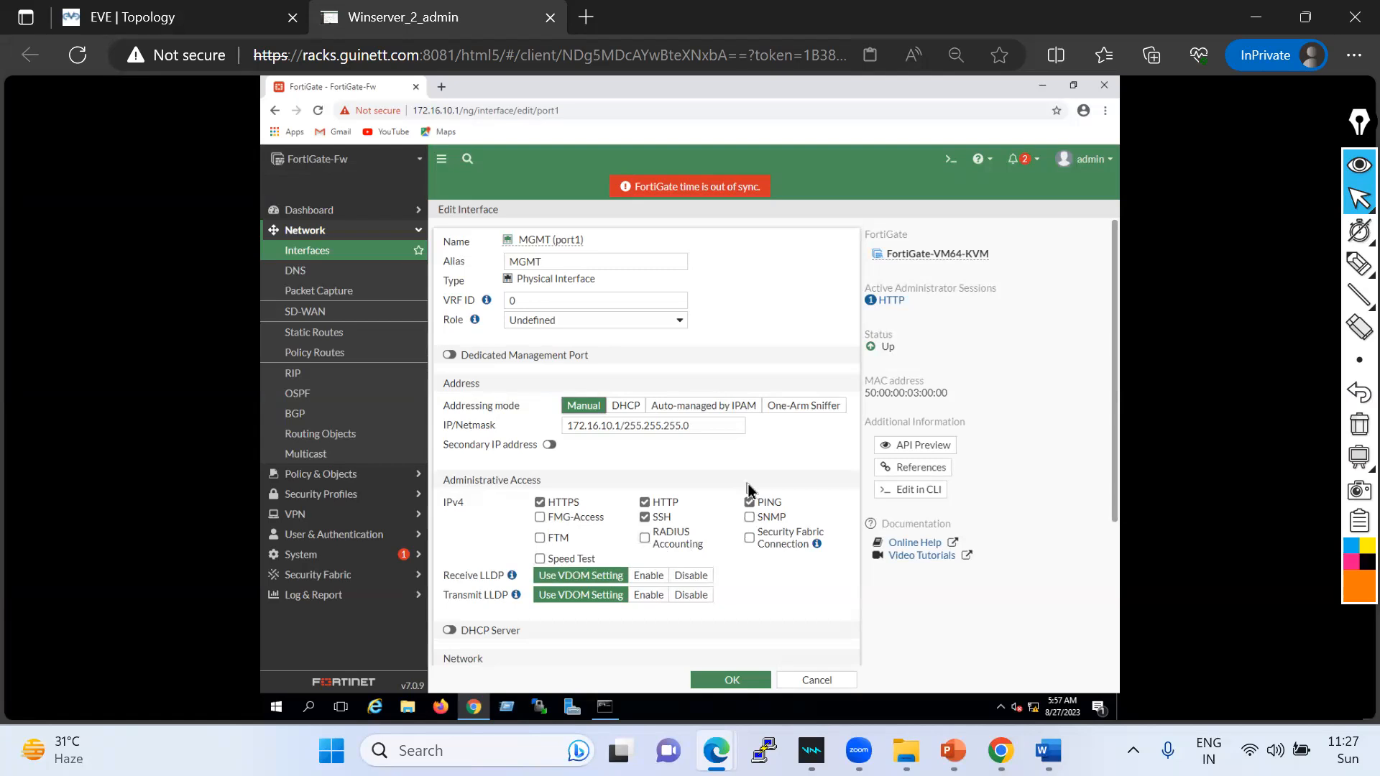
scroll(749, 554, "down", 3)
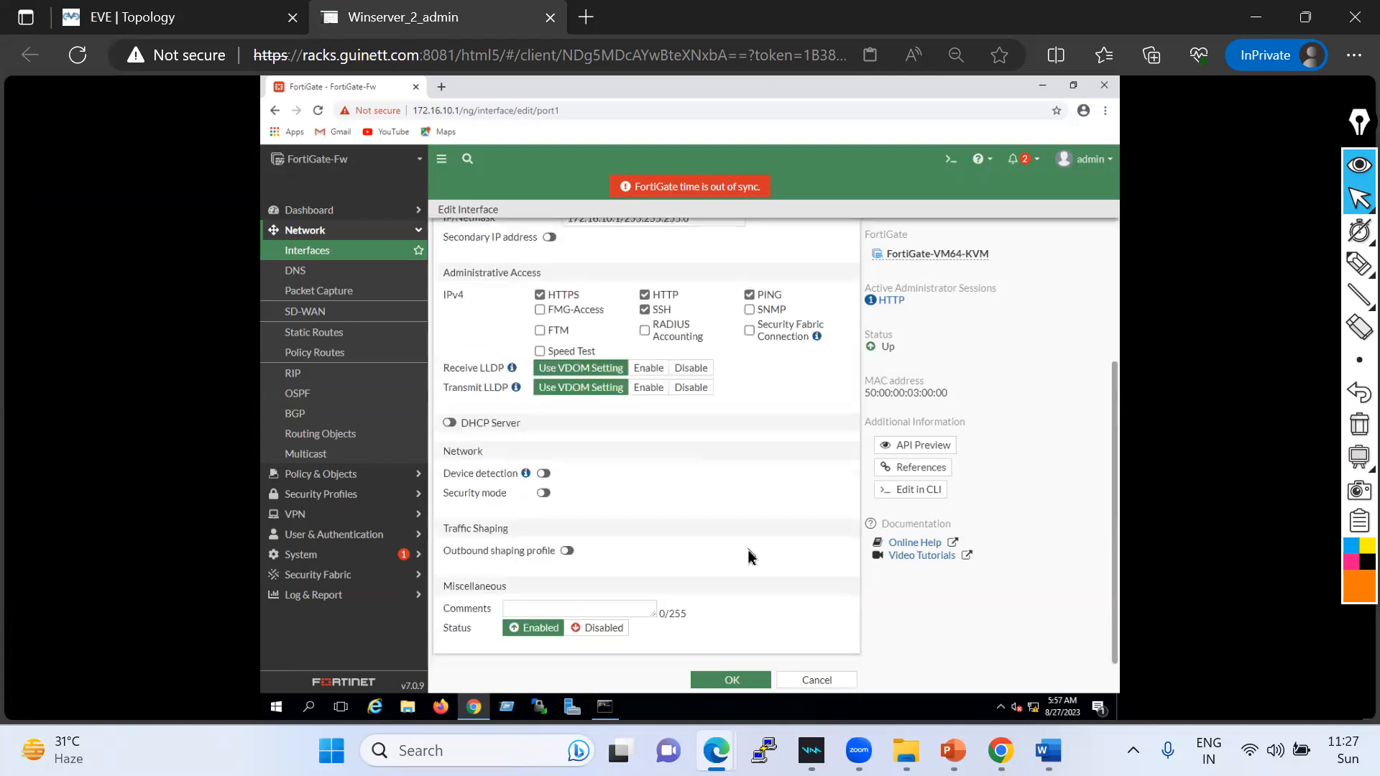
scroll(747, 553, "up", 3)
- Browse Network DNS, Static Routes and Policy Routes, then view the Firewall Policy list
left_click(330, 275)
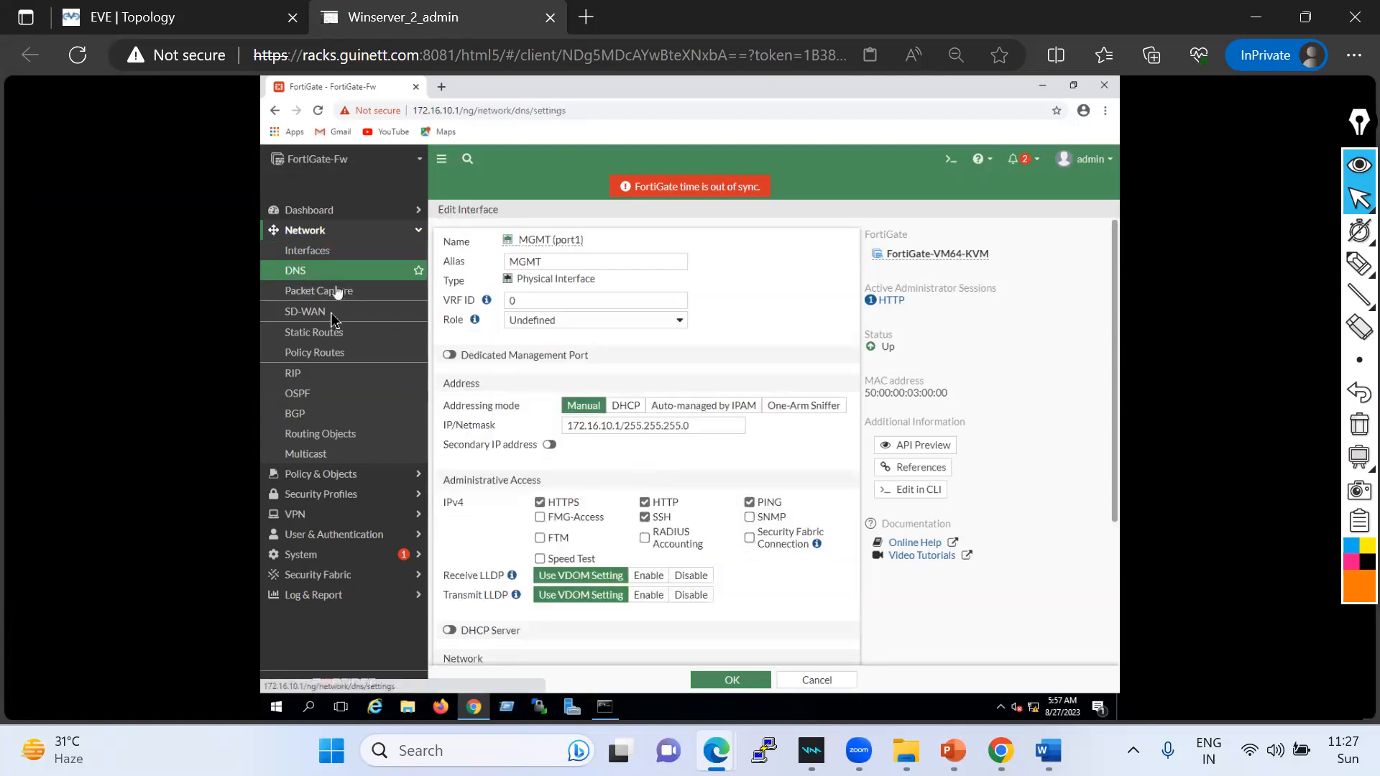
left_click(327, 334)
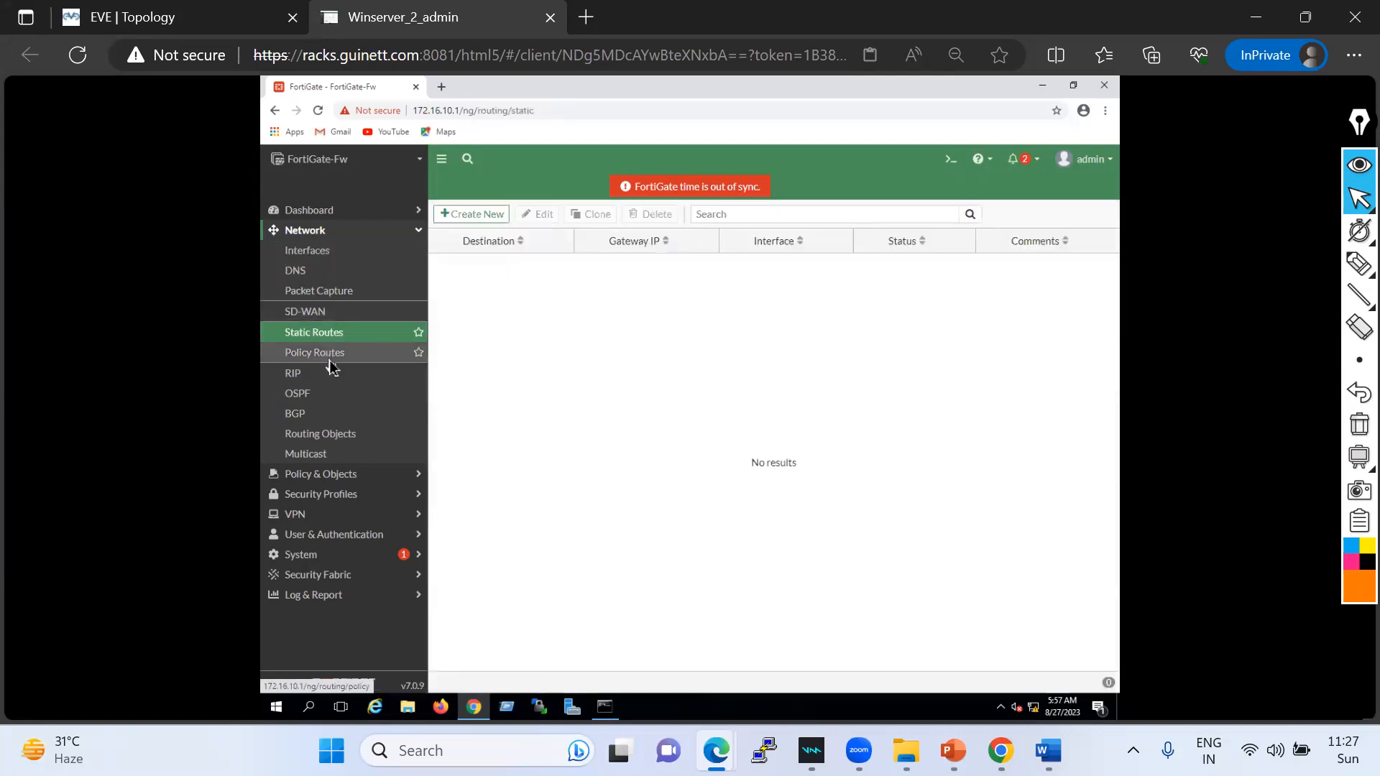
left_click(329, 357)
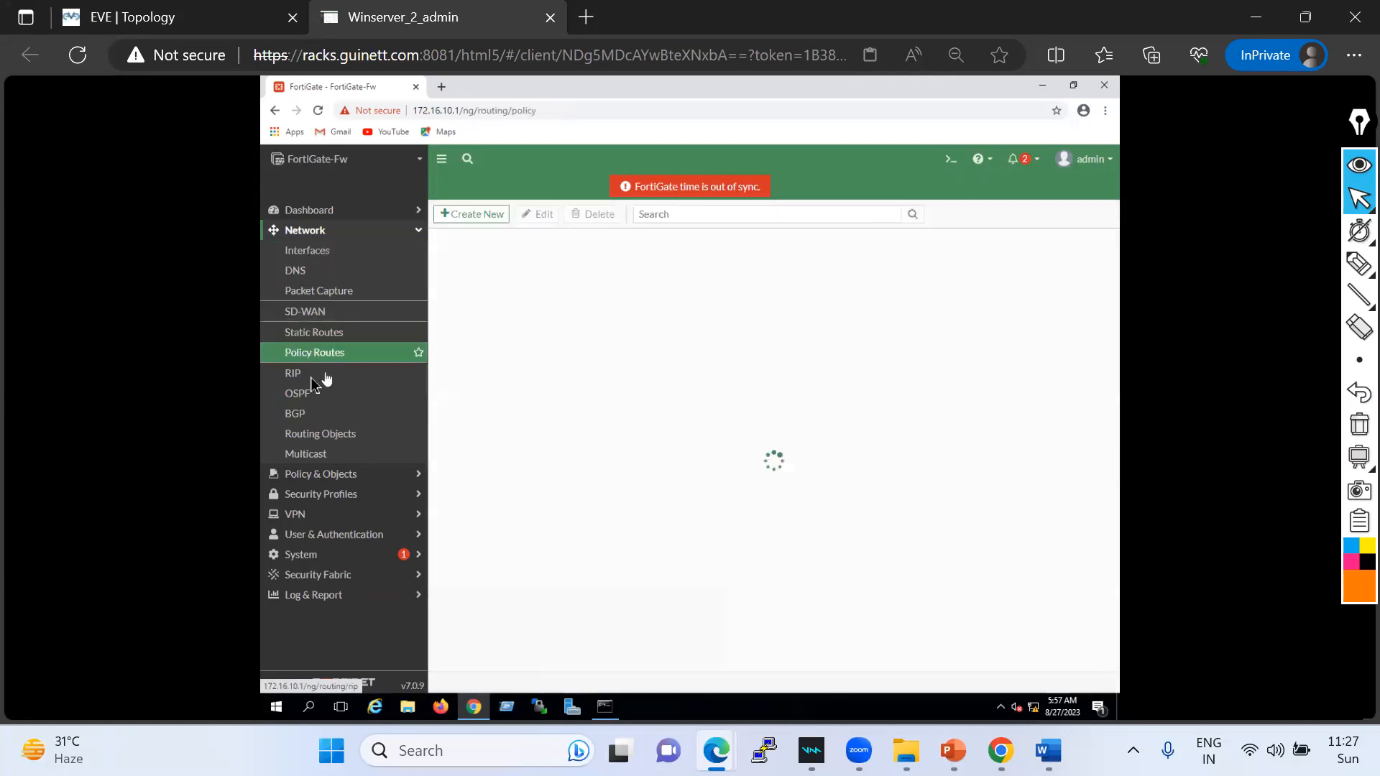
left_click(325, 476)
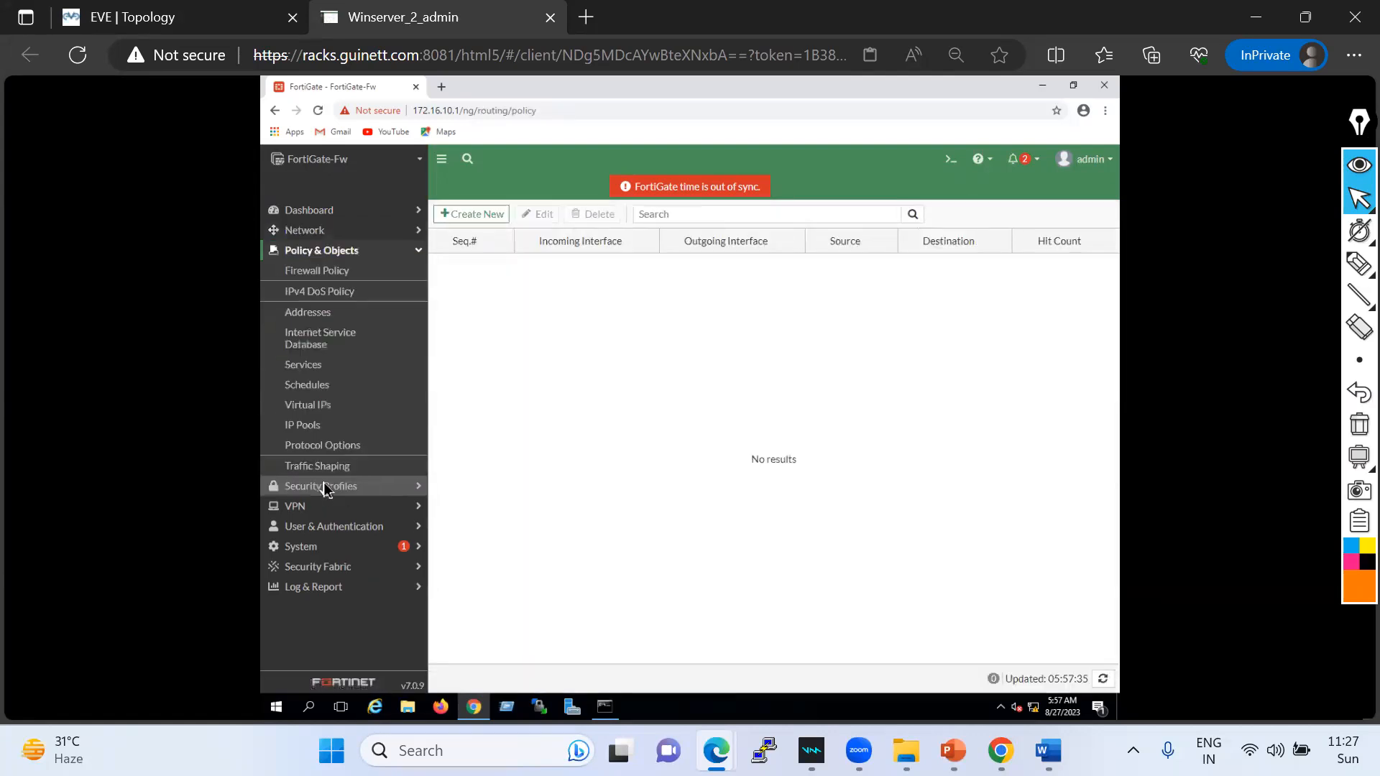
left_click(322, 272)
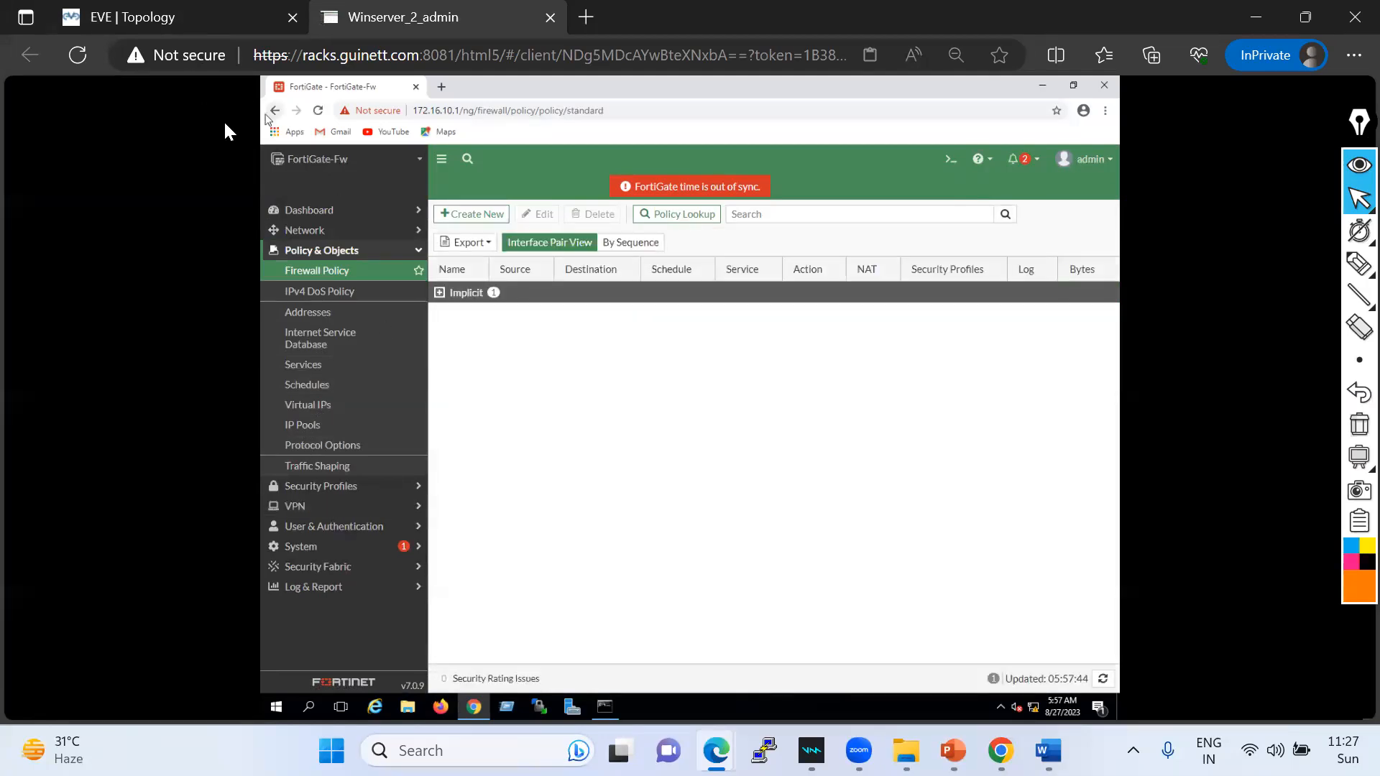
left_click(147, 18)
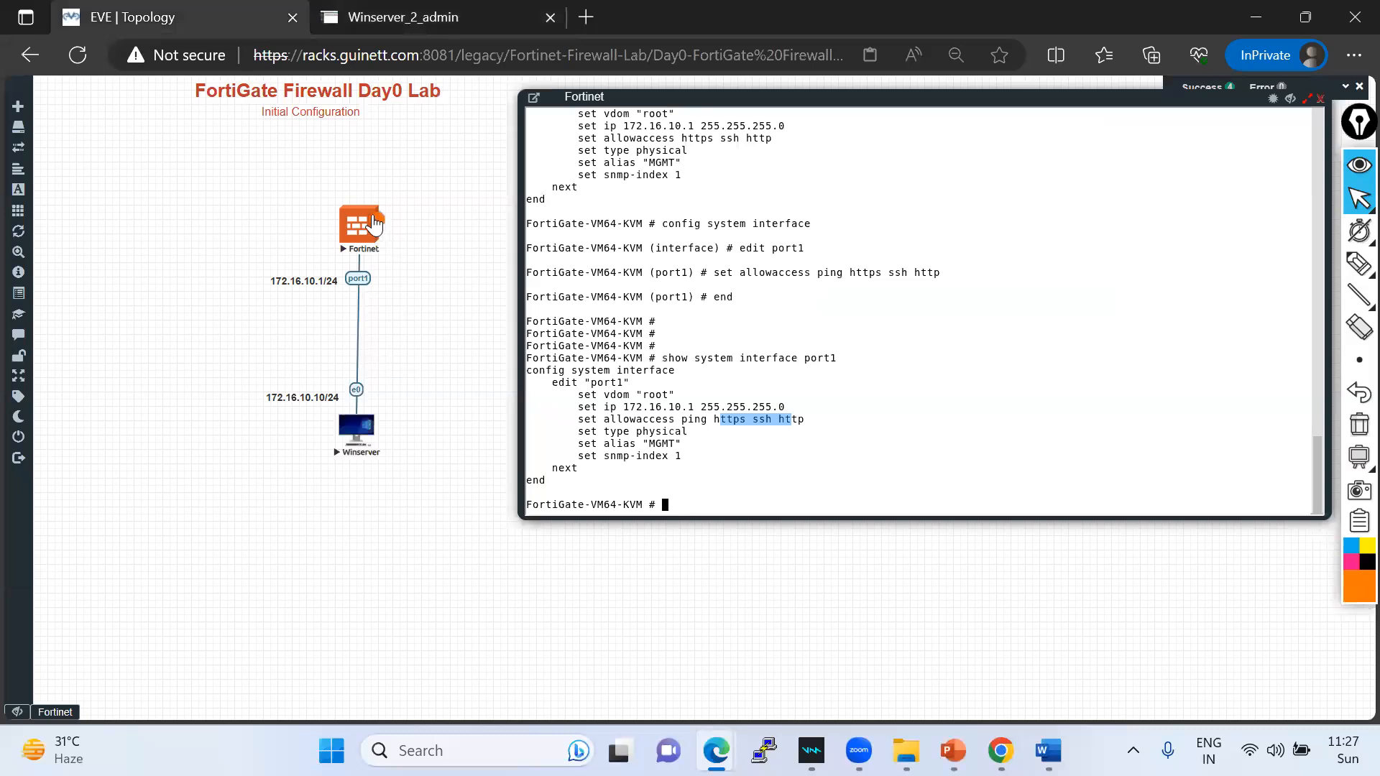
- Highlight the Winserver–Fortinet port1 link on the topology, then clear all highlighter marks
left_click(1357, 264)
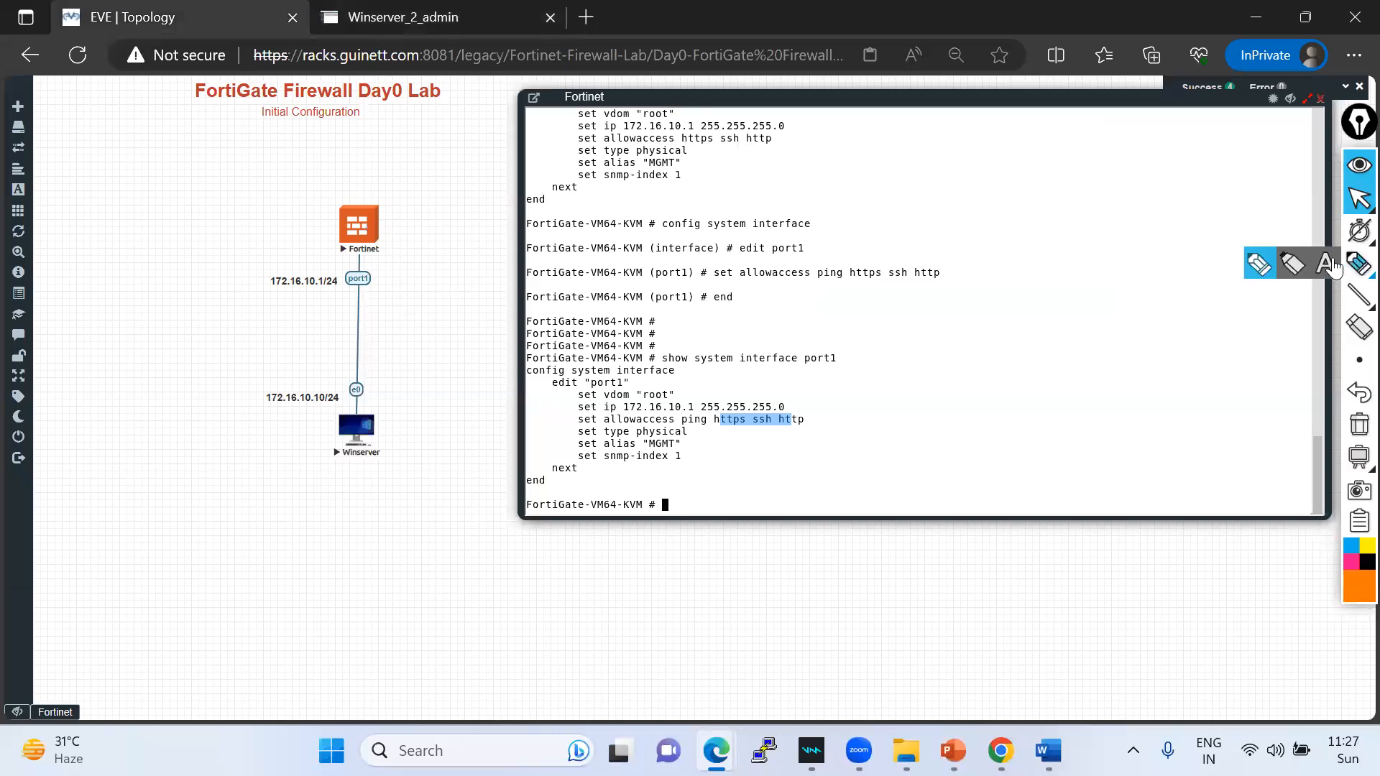
left_click(1265, 268)
mouse_move(363, 260)
left_mouse_down()
mouse_move(400, 244)
mouse_move(409, 255)
left_mouse_up()
mouse_move(359, 448)
left_mouse_down()
mouse_move(342, 333)
mouse_move(370, 250)
left_mouse_up()
left_click_drag(377, 425, 377, 249)
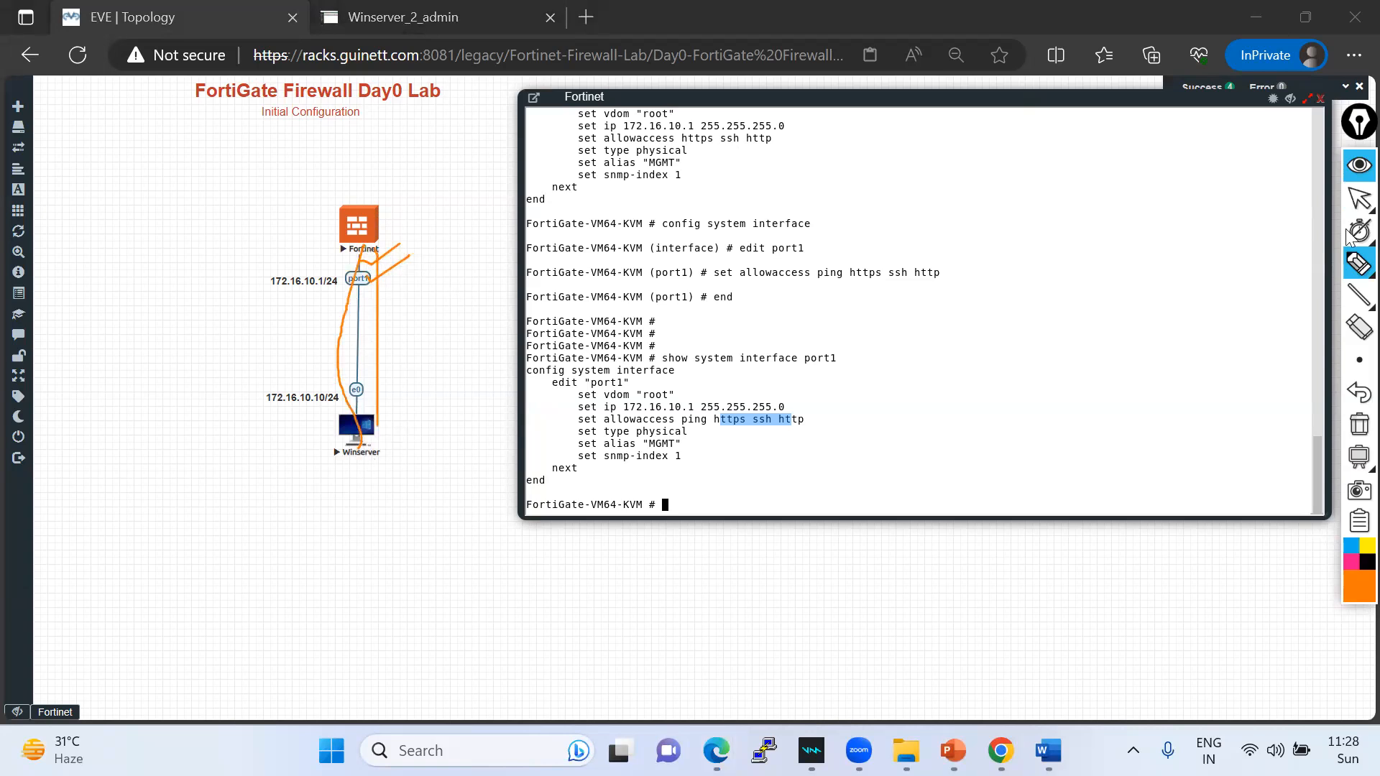
left_click(1359, 424)
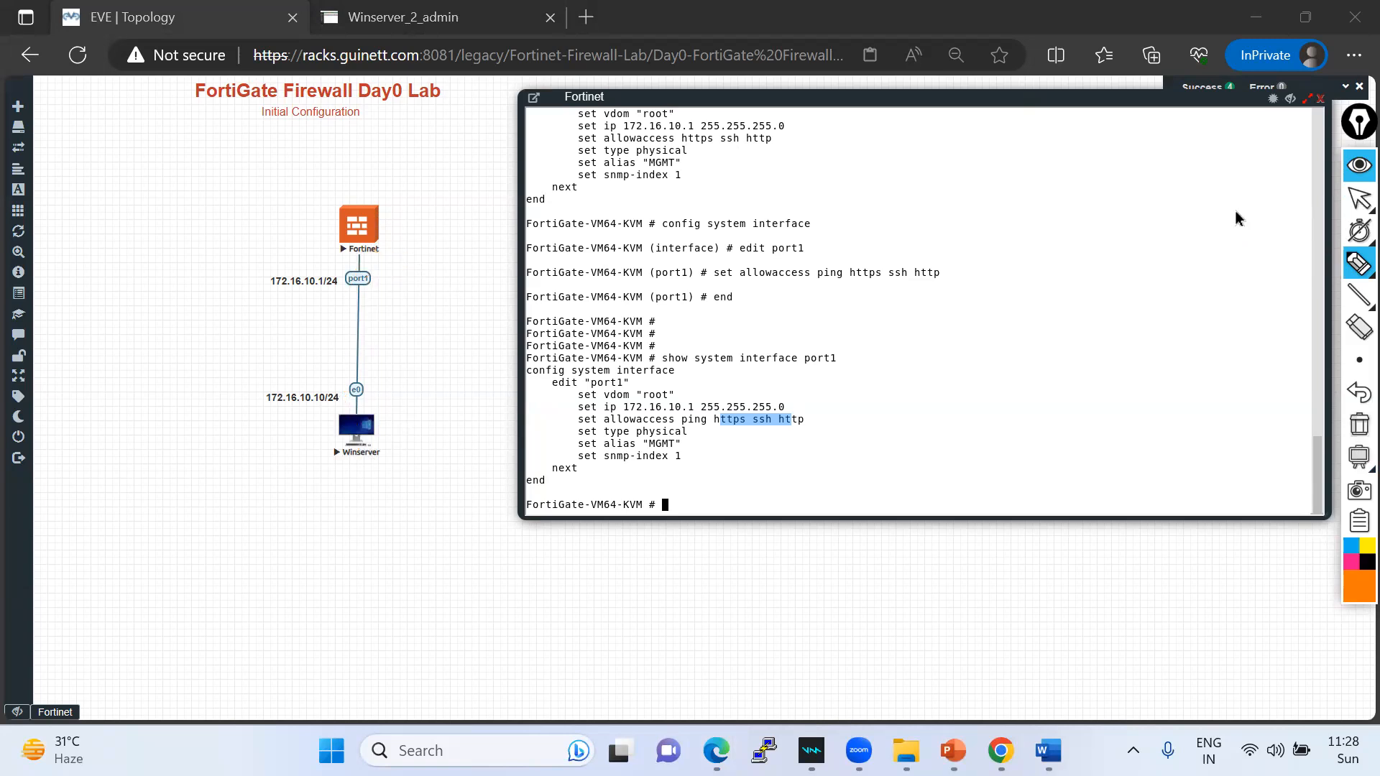
left_click(1359, 197)
mouse_move(18, 216)
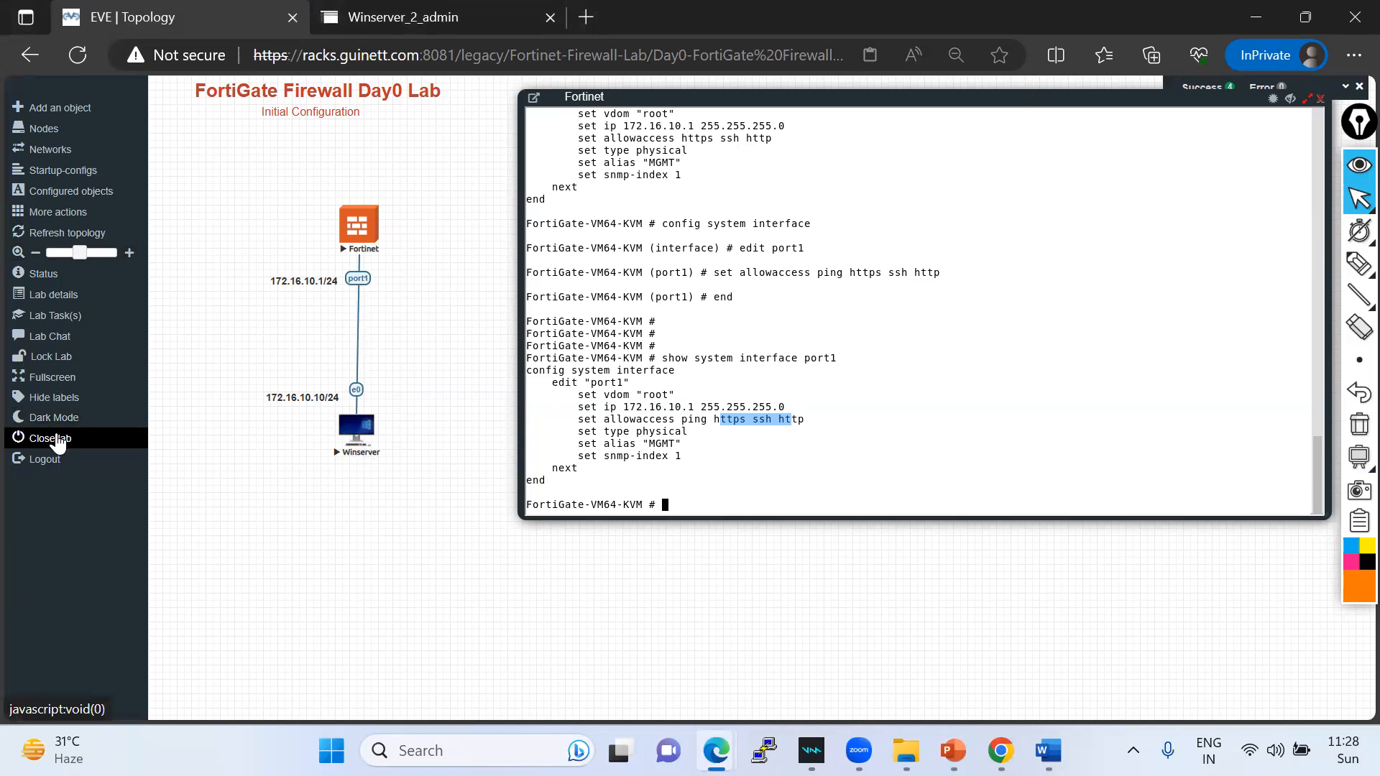
- Close the FortiGate Firewall Day0 Lab and open User-ID and Content-ID-Lab.unl from the file manager
left_click(59, 440)
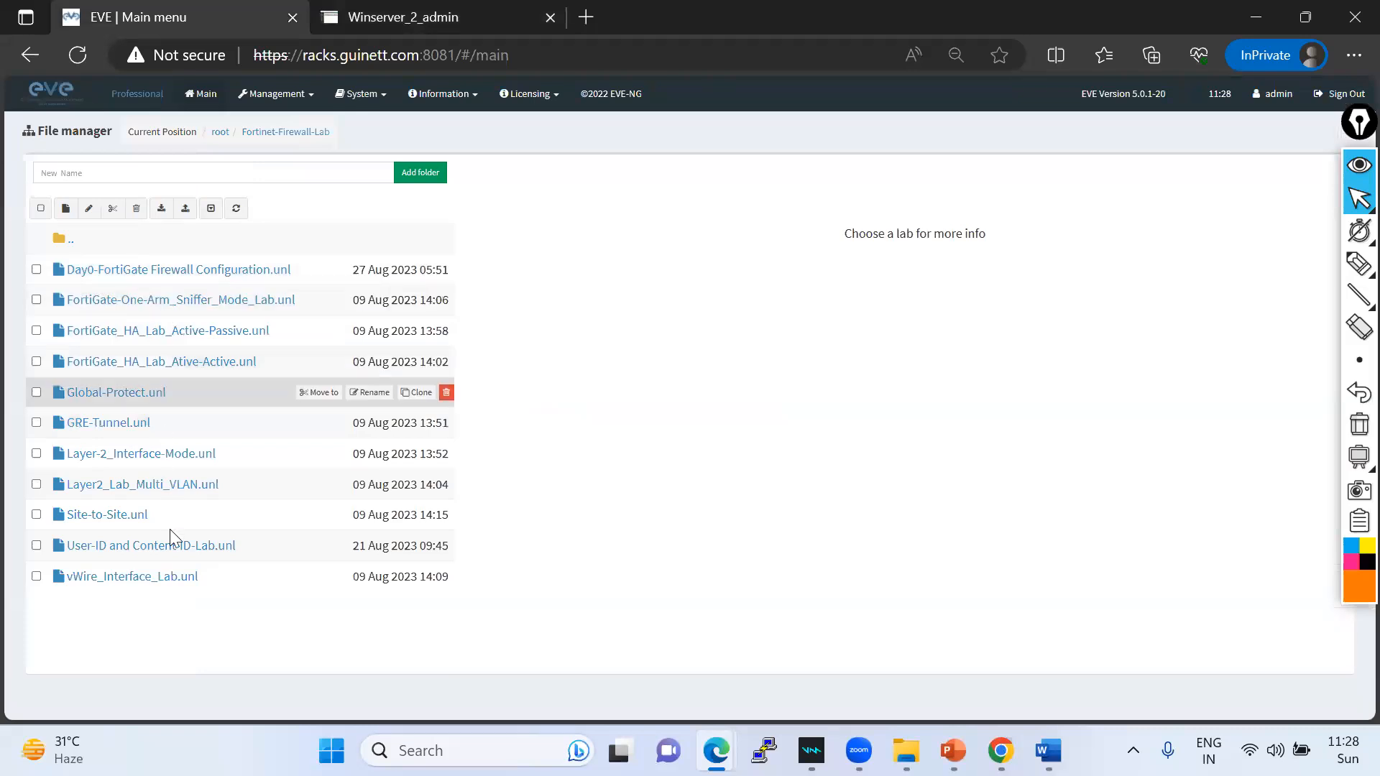
left_click(161, 558)
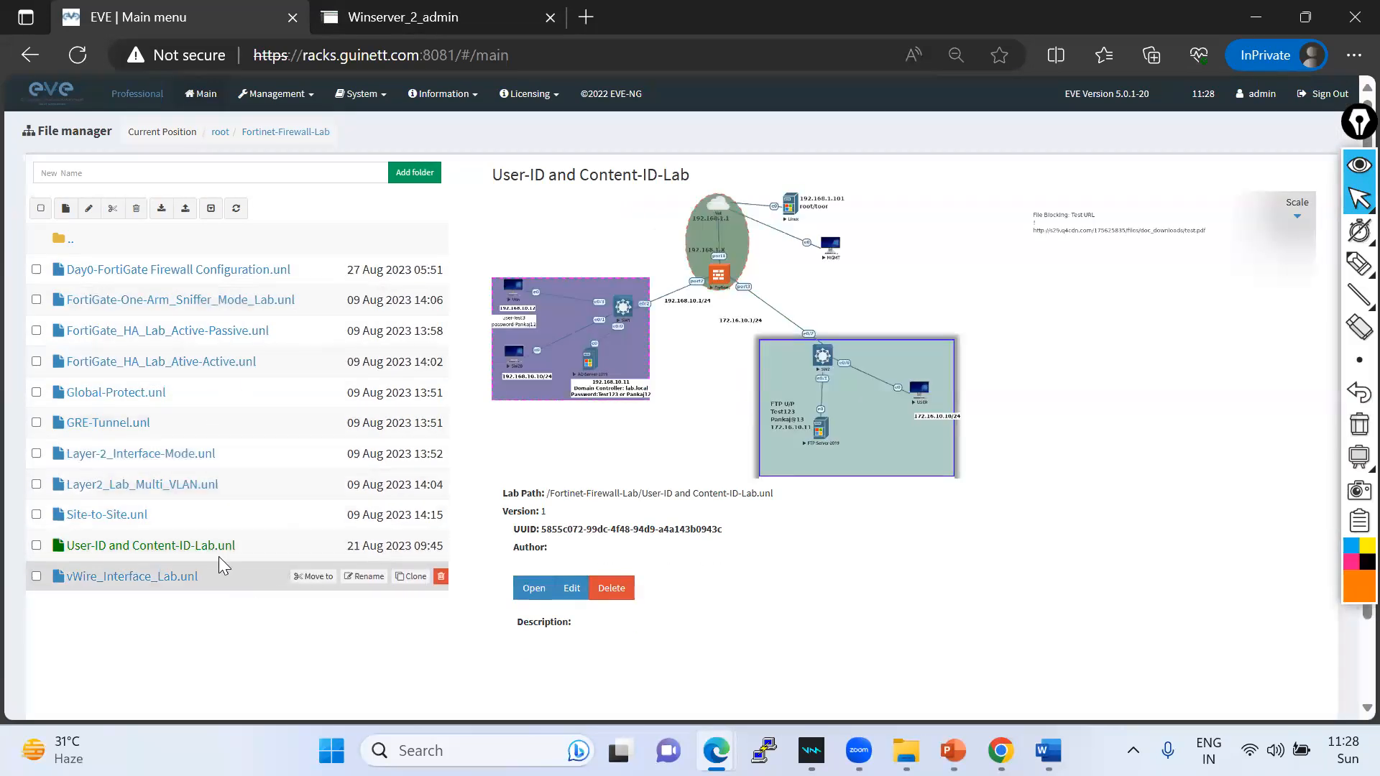
left_click(519, 593)
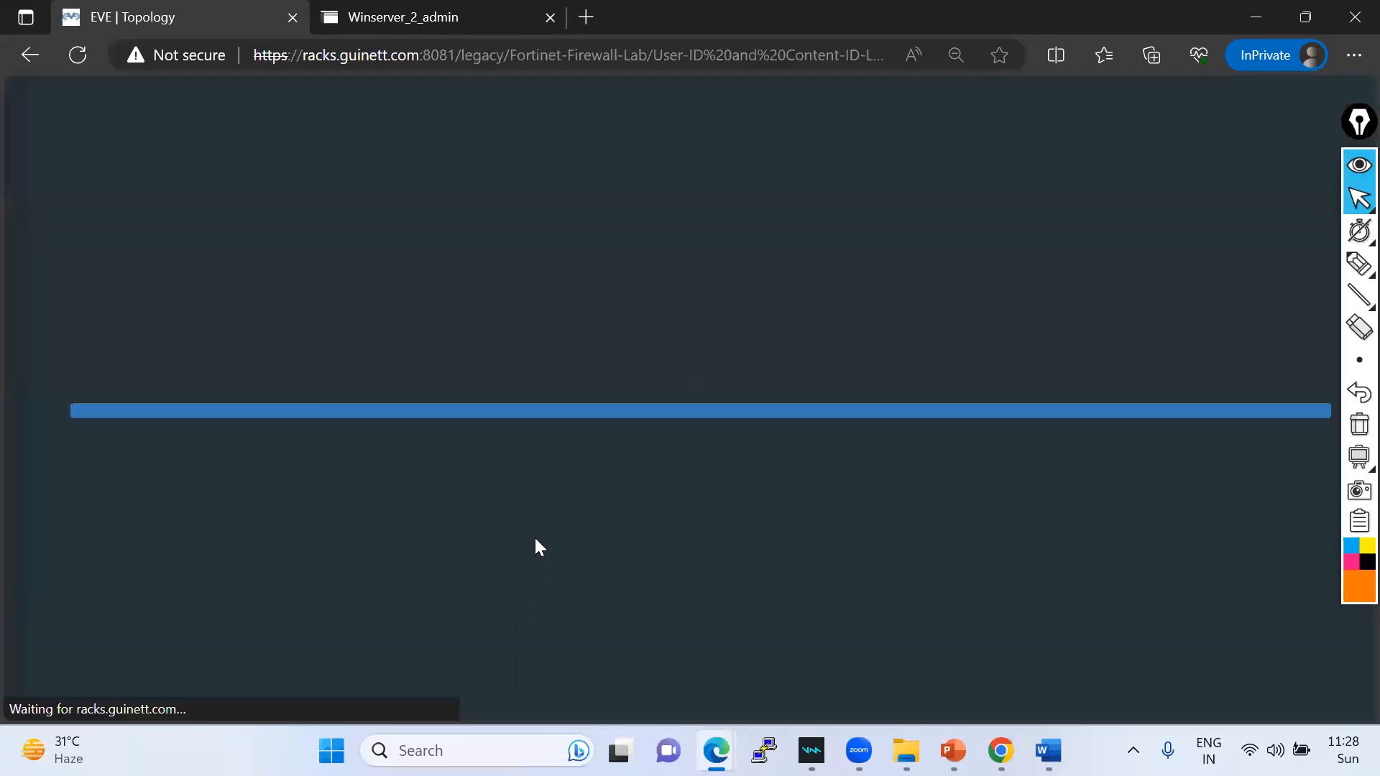